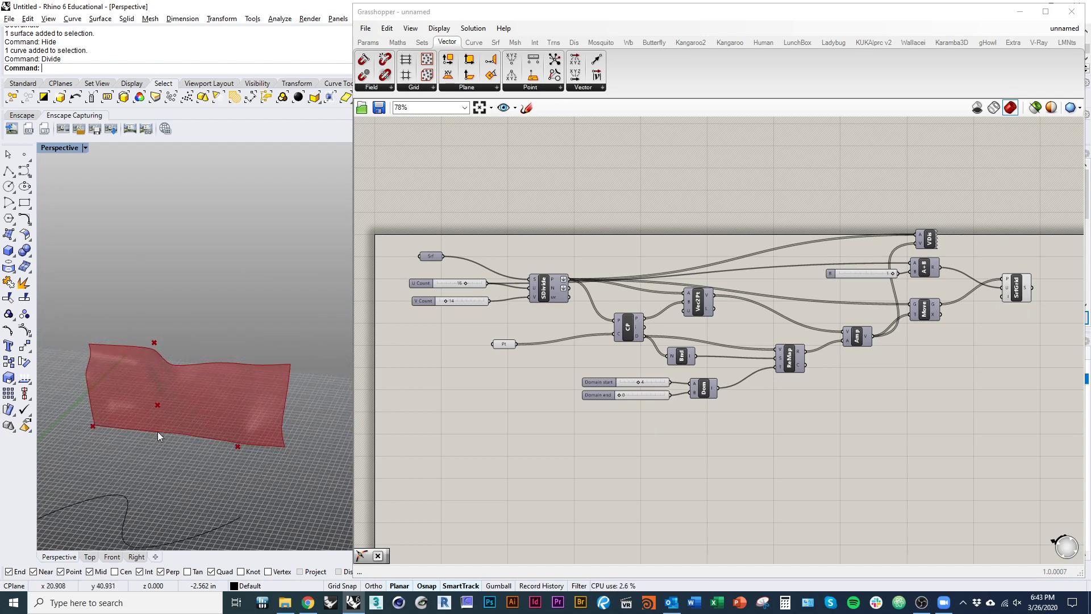
Step: Narrow the Grasshopper window from its inner edge to give the Rhino viewport more room
right_click_drag(158, 432, 170, 525)
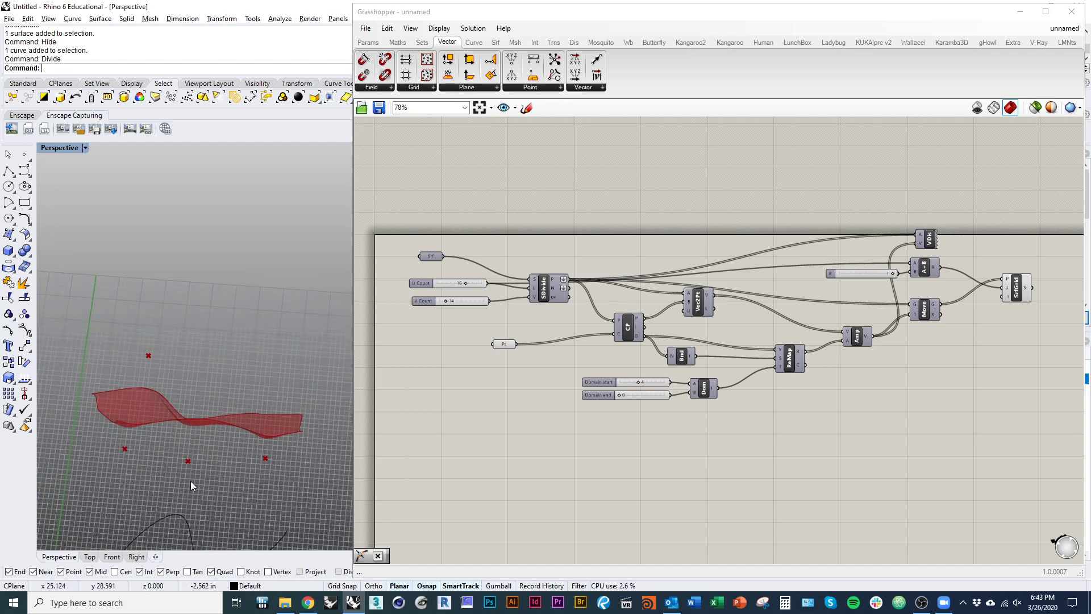
right_click_drag(795, 468, 769, 485)
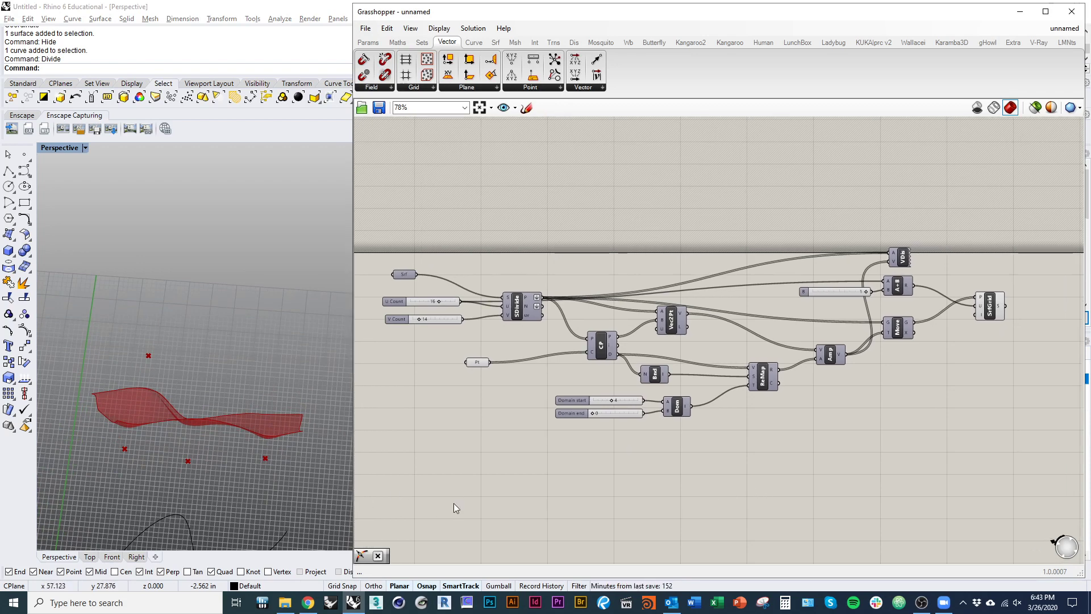
left_click_drag(354, 512, 530, 519)
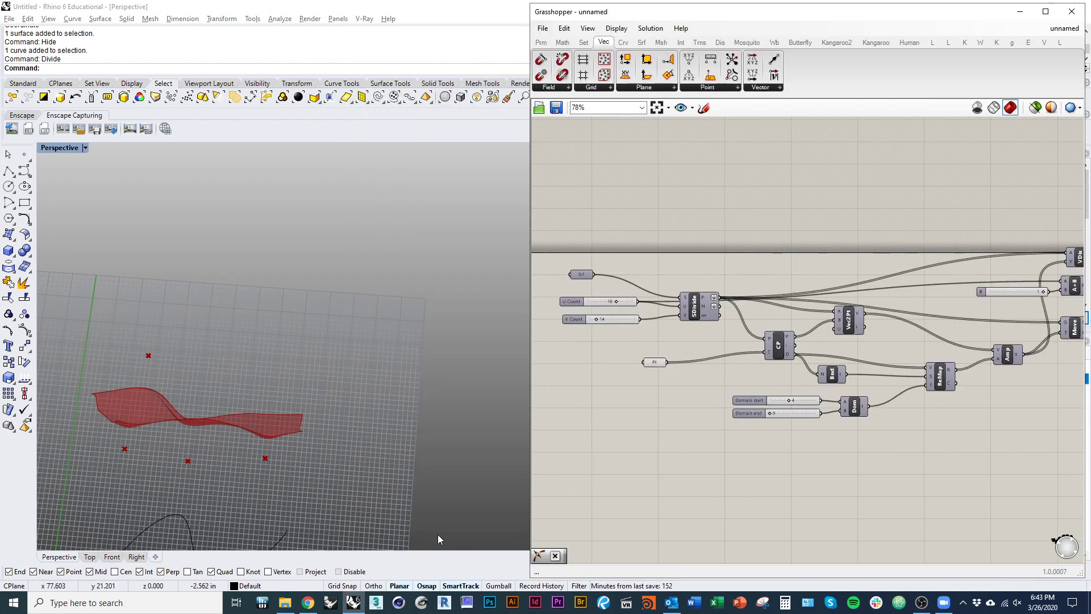
right_click_drag(363, 486, 500, 375)
left_click(691, 255)
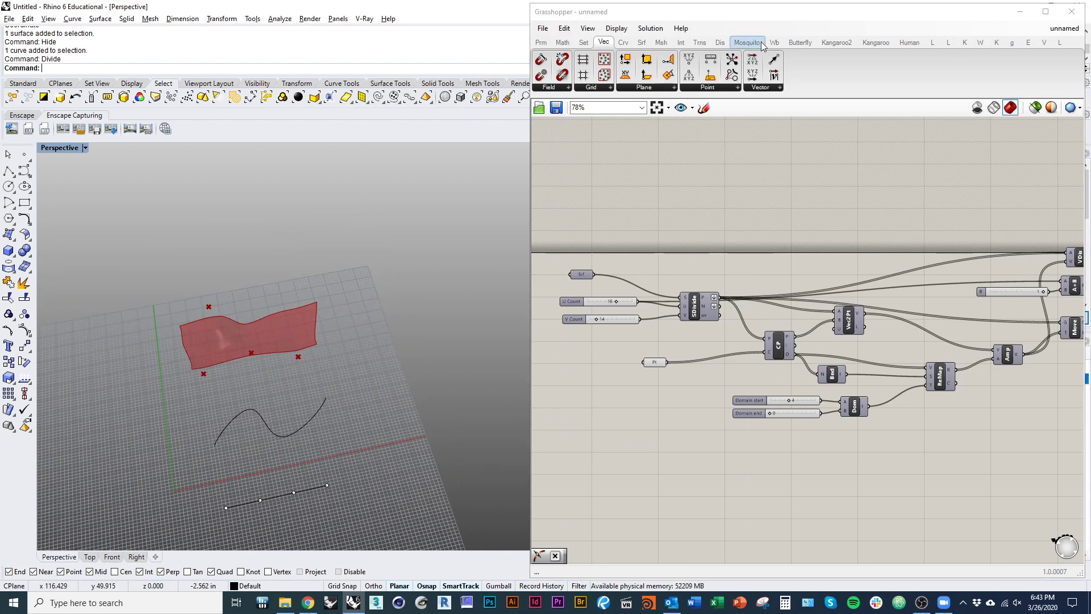
Step: Collapse the Grasshopper window and turn on the Module layer
double_click(770, 12)
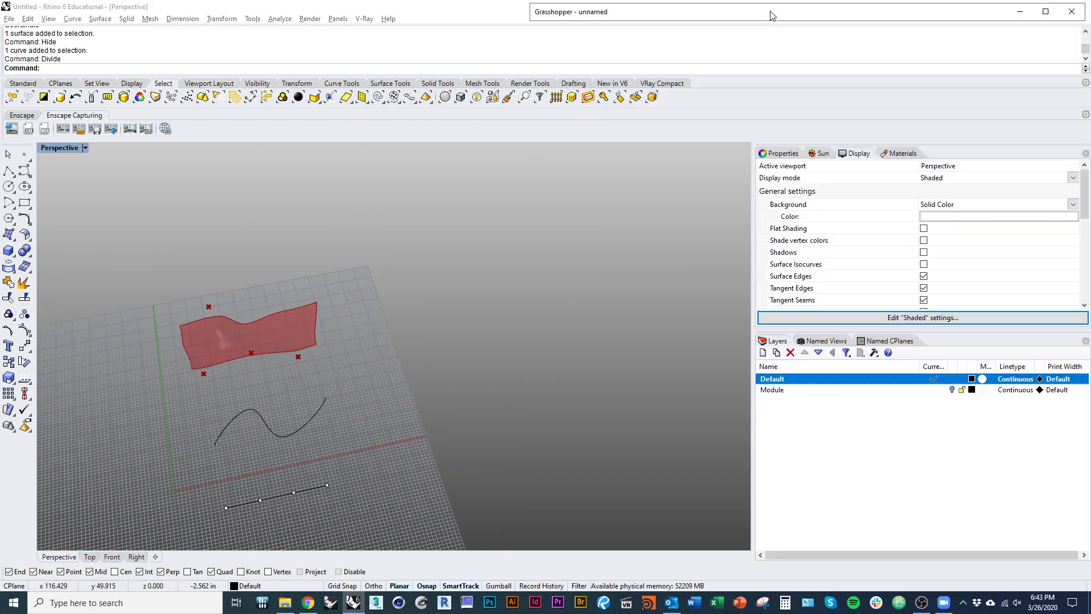
left_click(952, 390)
right_click_drag(323, 504, 412, 455, "shift")
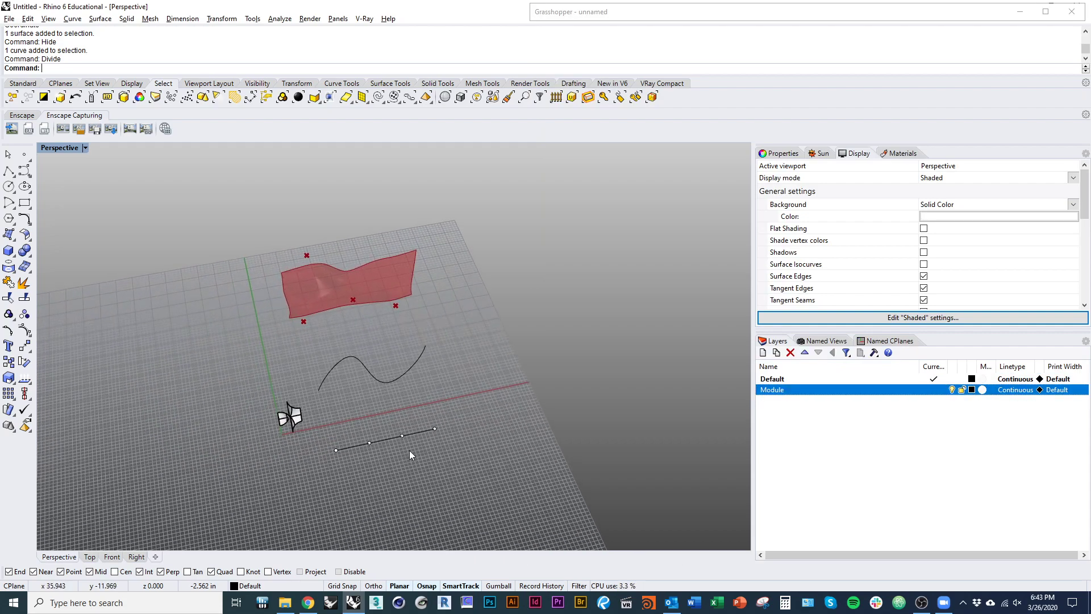
Step: Zoom to the module polysurface near the origin and examine it in Rendered and Shaded display modes
right_click_drag(301, 431, 309, 371, "ctrl")
left_click(313, 338)
type("zsa")
key("Return")
right_click_drag(462, 325, 475, 395)
key("Escape")
right_click_drag(511, 455, 516, 441)
key("ctrl+alt+r")
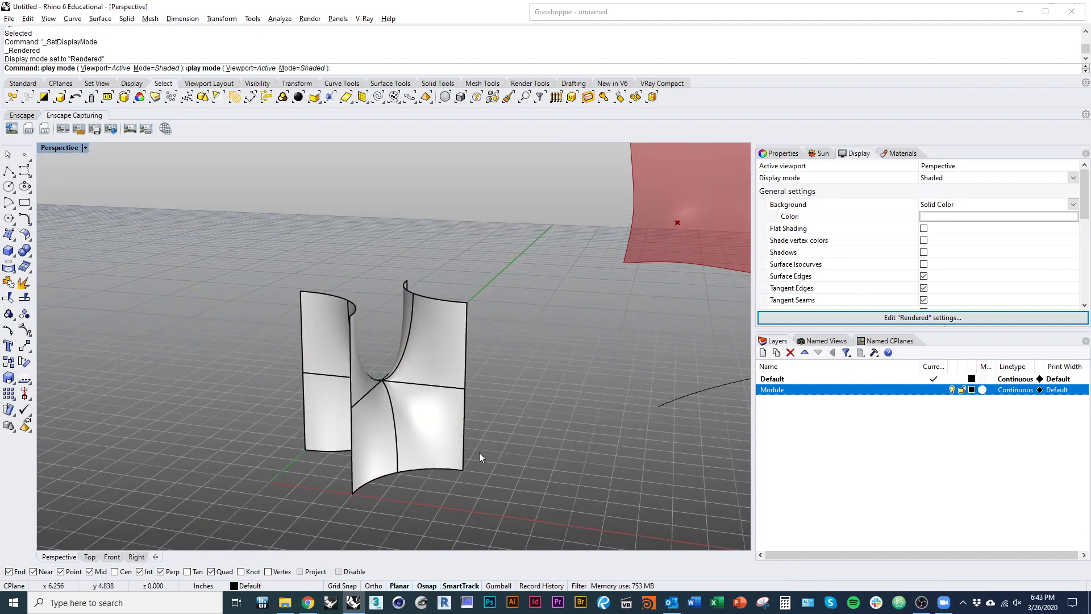
mouse_move(462, 402)
right_mouse_down()
mouse_move(386, 404)
mouse_move(398, 421)
mouse_move(505, 437)
mouse_move(486, 444)
right_mouse_up()
key("ctrl+alt+s")
scroll(568, 472, "down", 5)
mouse_move(568, 472)
right_mouse_down("shift")
mouse_move(546, 427)
mouse_move(440, 419)
right_mouse_up("shift")
scroll(442, 417, "down", 1)
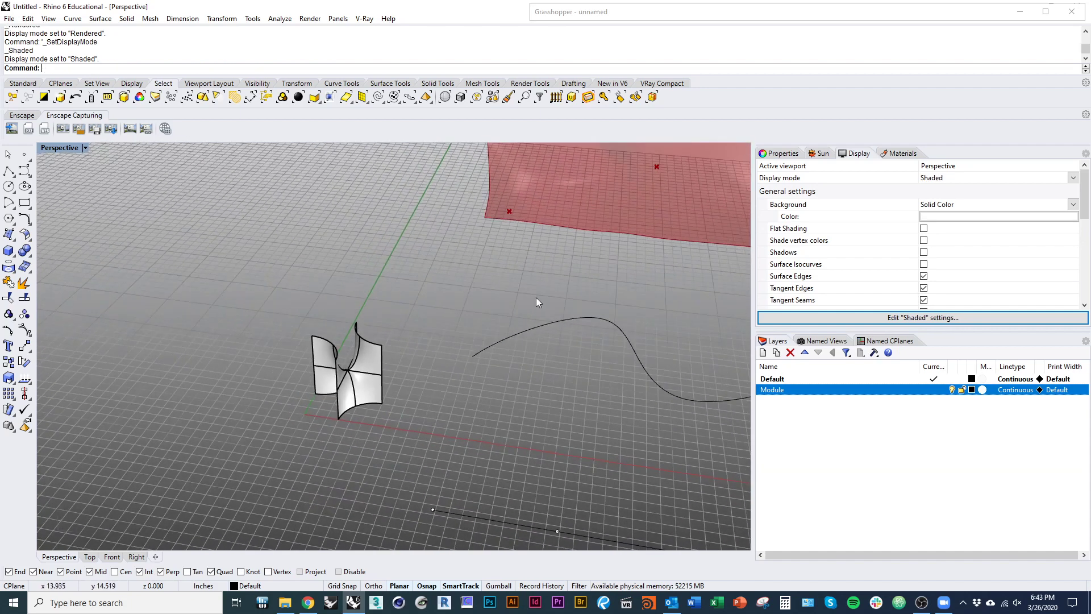
Step: Restore the Grasshopper window and review the definition from the SrfGrid component back to the surface input
scroll(221, 411, "down", 6)
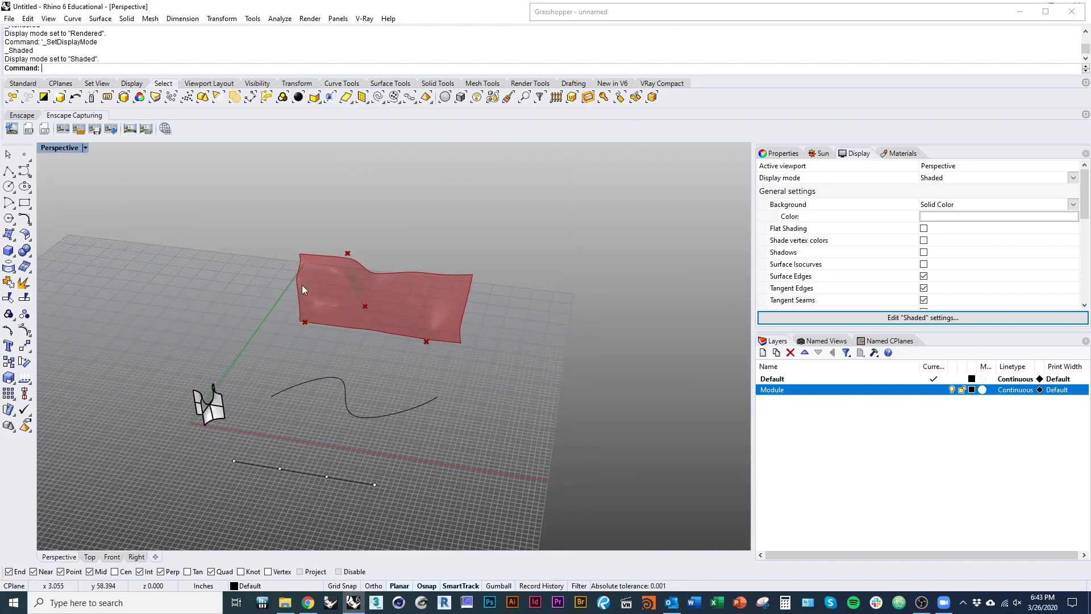
double_click(684, 16)
right_click_drag(861, 460, 575, 474)
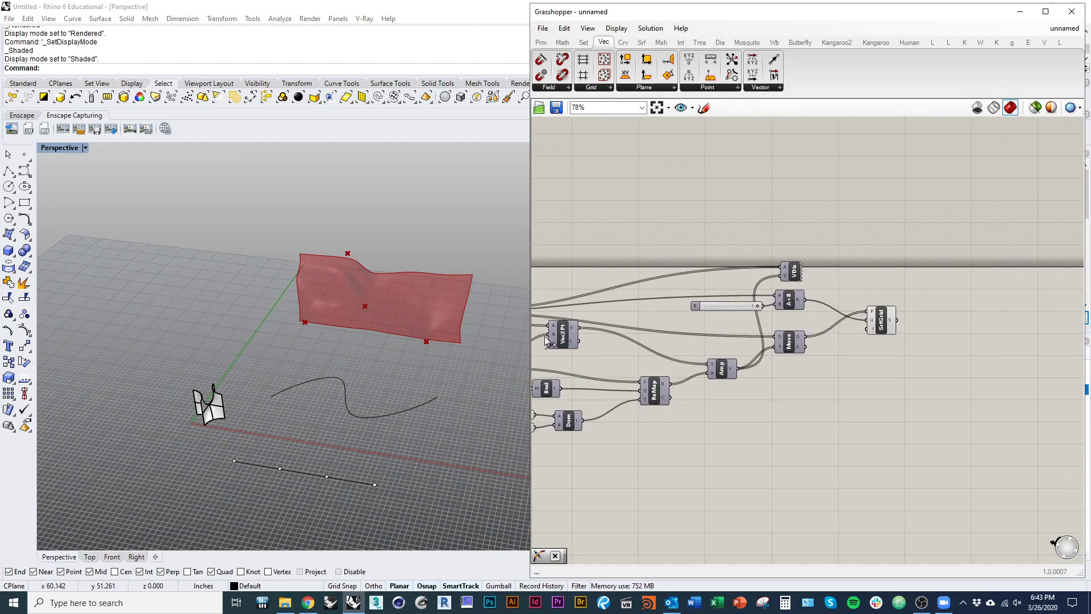
right_click_drag(905, 437, 730, 404)
scroll(731, 332, "up", 2)
right_click_drag(730, 332, 703, 352)
left_click(678, 299)
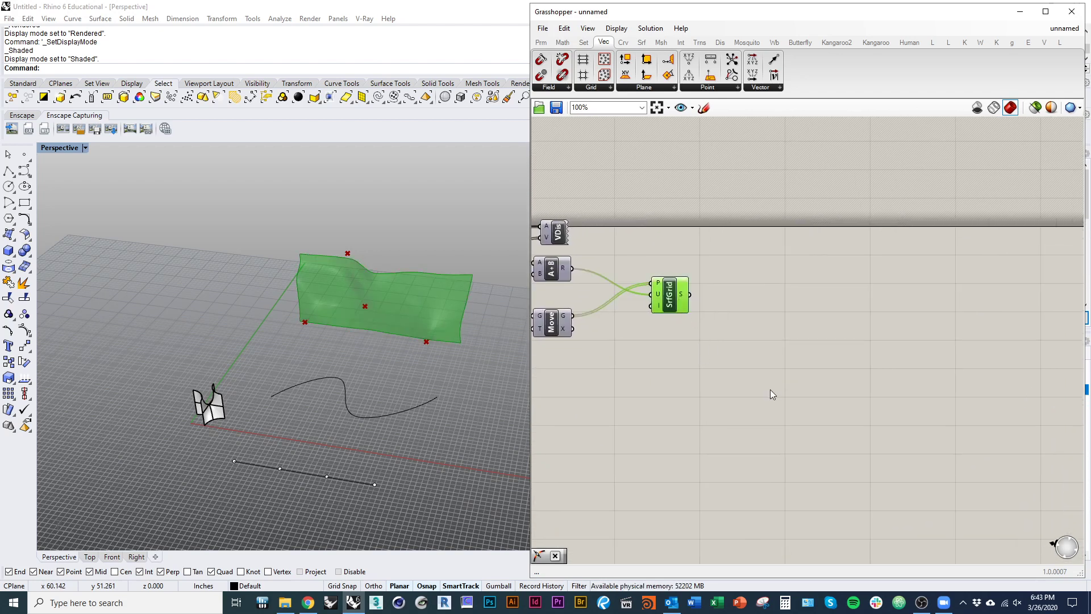
left_click(769, 389)
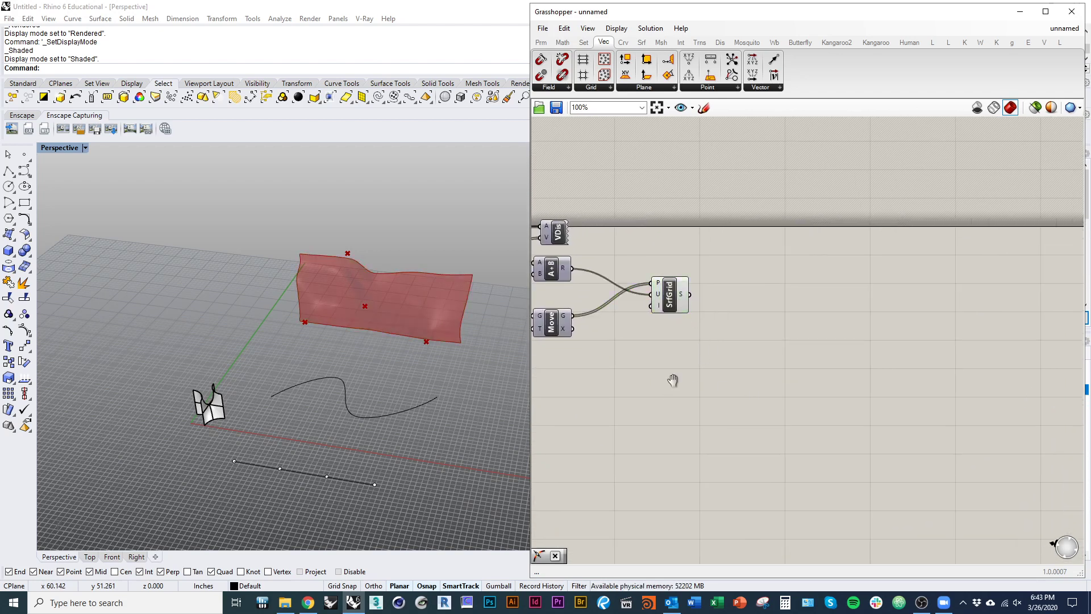
scroll(871, 367, "down", 2)
right_click_drag(672, 380, 930, 340)
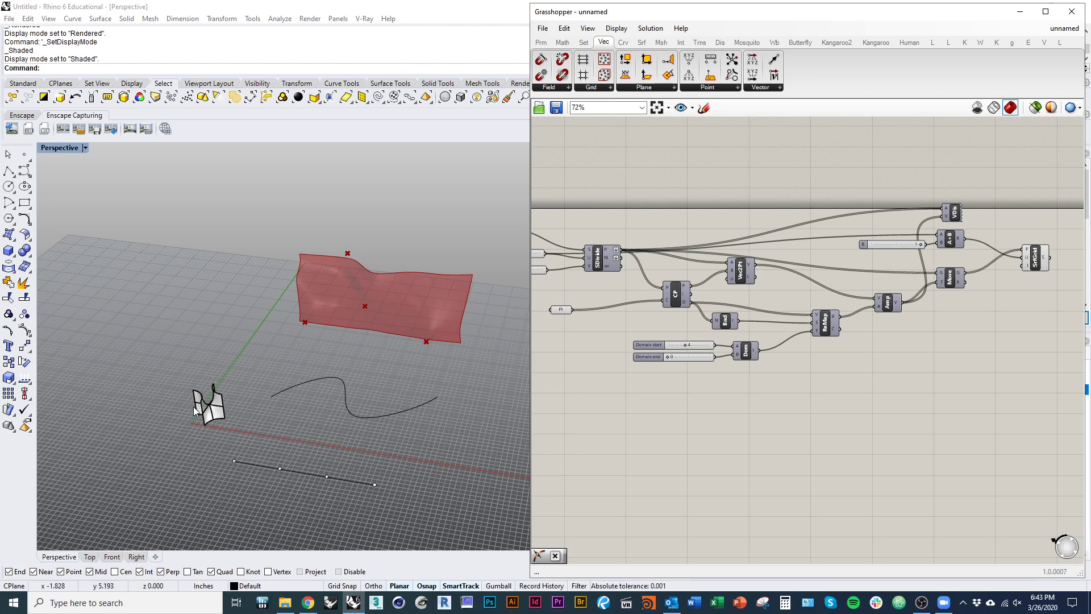
right_click_drag(634, 427, 718, 443)
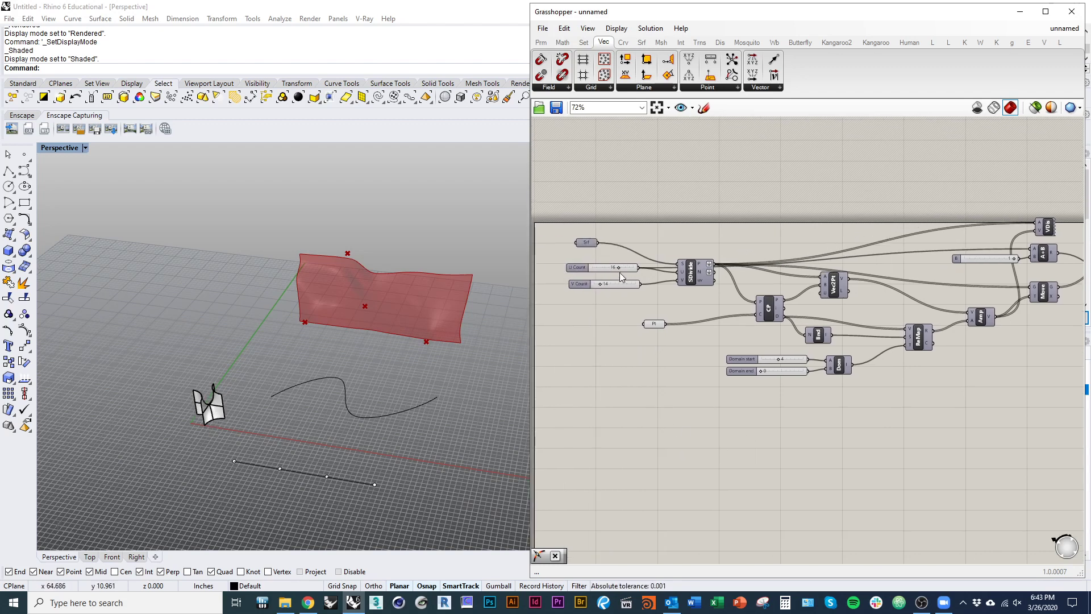
Step: Add a Brep parameter to the canvas below the existing definition
left_click(540, 42)
left_click(618, 90)
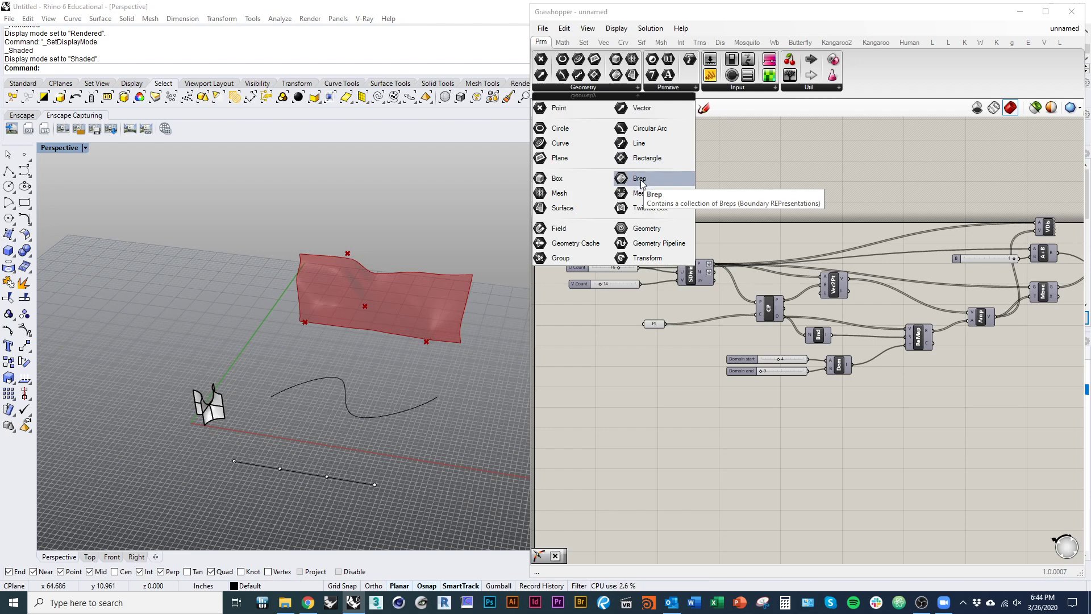
left_click_drag(640, 180, 622, 441)
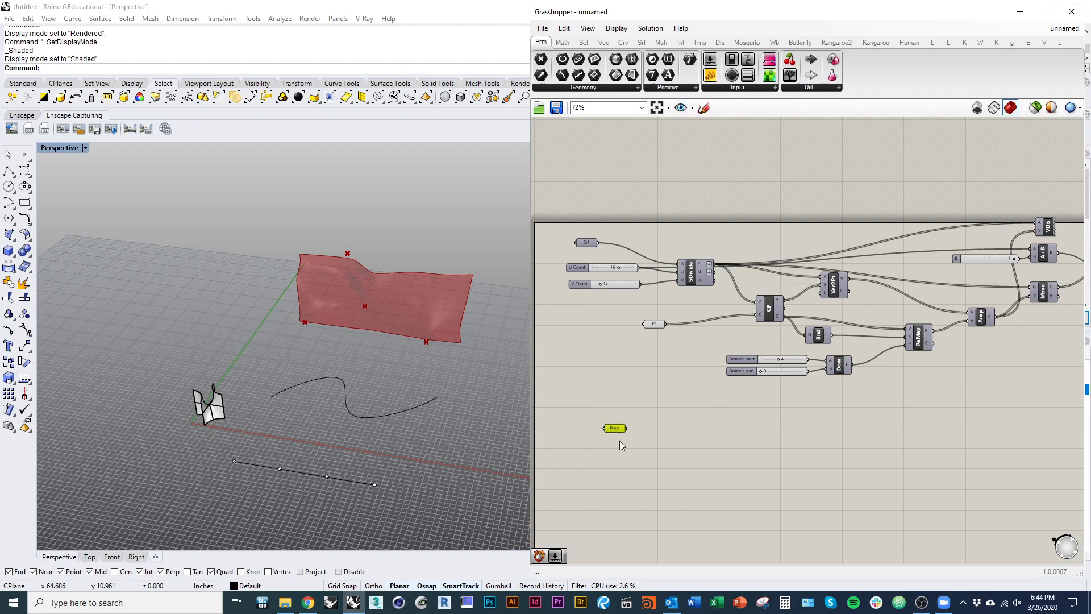
Step: Examine the module polysurface near the origin from several angles
right_click_drag(253, 470, 210, 446)
scroll(211, 431, "up", 5)
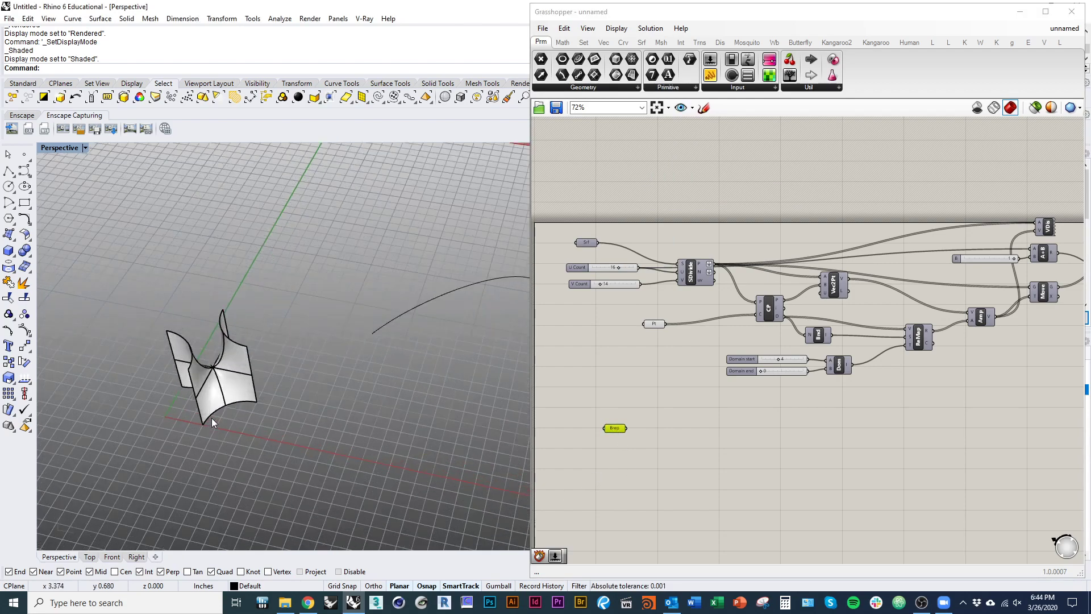
left_click(256, 396)
right_click_drag(257, 394, 226, 383)
left_click(251, 438)
left_click(226, 383)
scroll(219, 372, "up", 5)
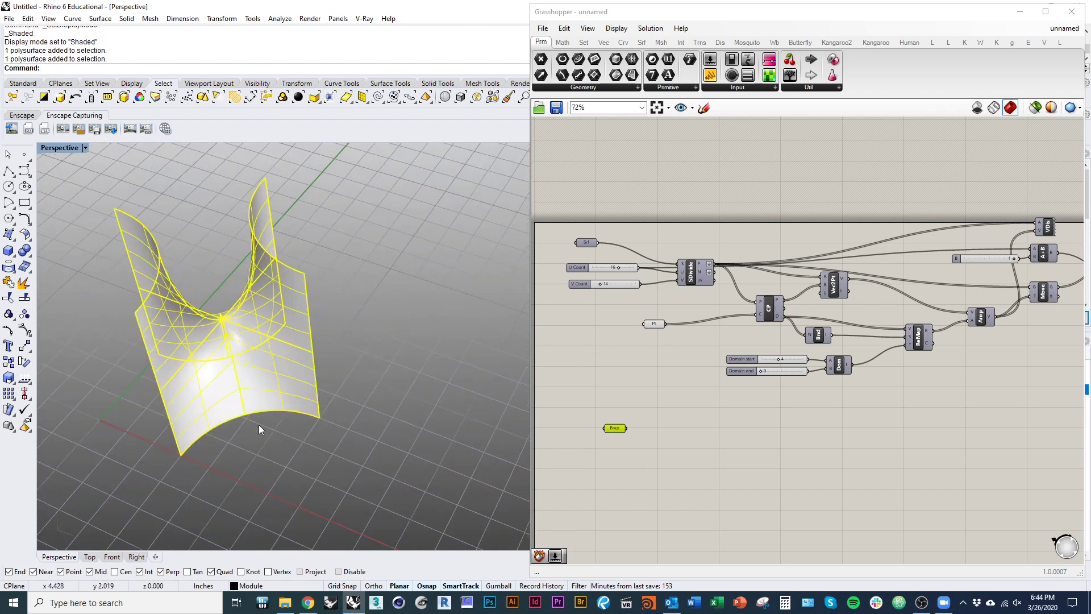
right_click_drag(218, 312, 244, 333)
left_click(411, 418)
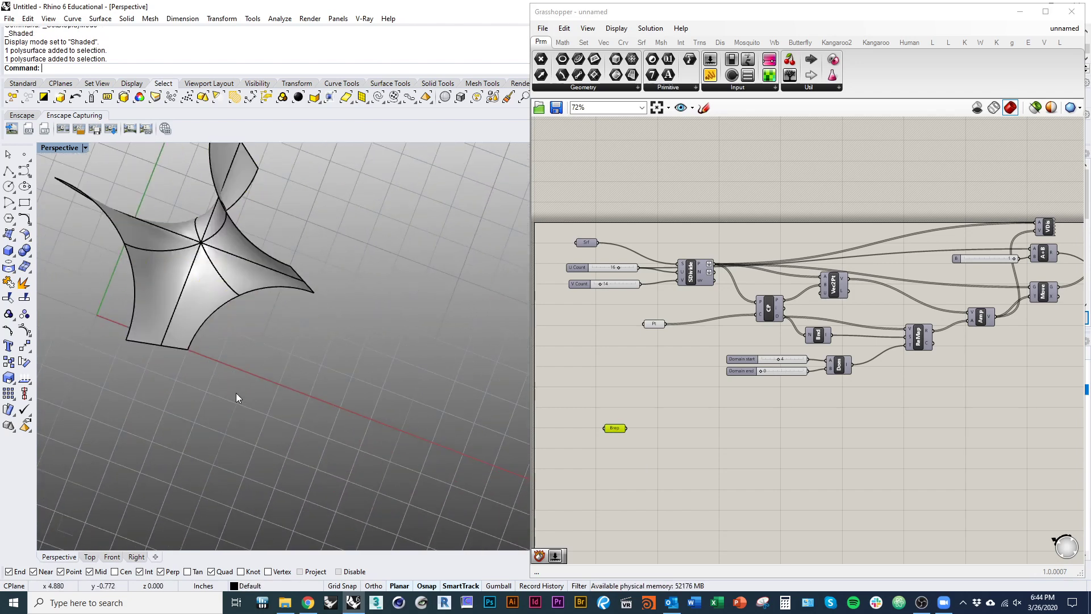
right_click_drag(237, 394, 214, 369)
Step: Select the module polysurface, reposition the Brep parameter in open canvas space and set the polysurface as its single Brep
left_click(213, 369)
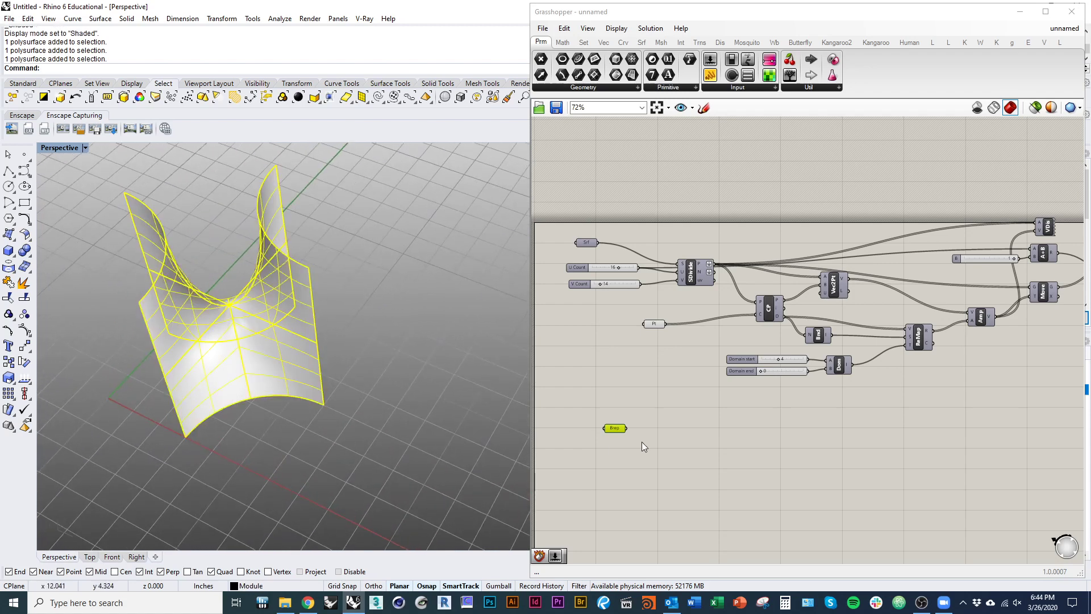
scroll(610, 435, "up", 5)
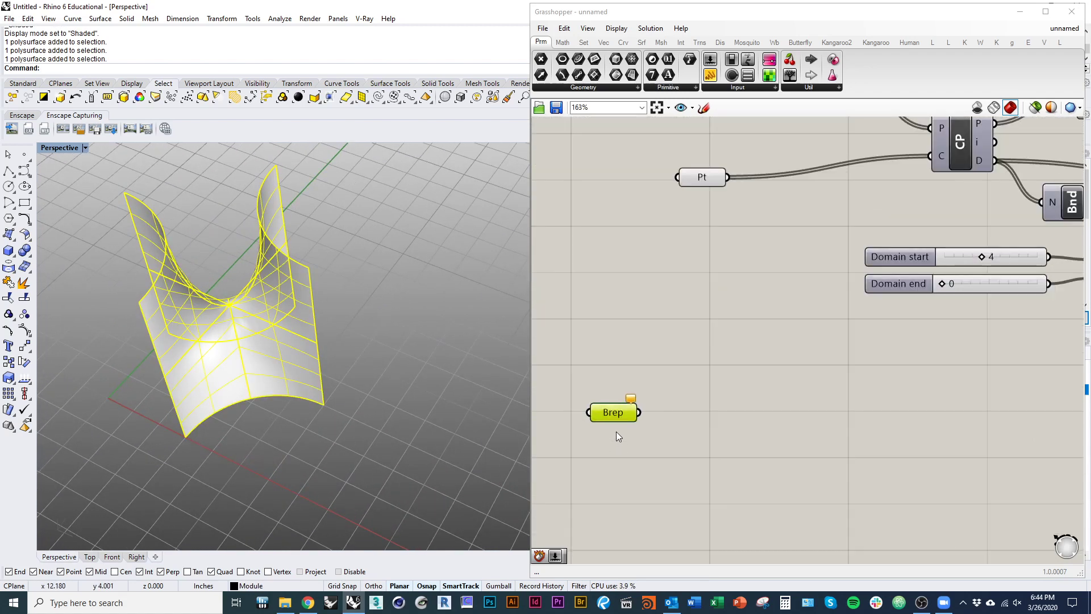
right_click_drag(590, 349, 741, 498)
scroll(741, 498, "down", 1)
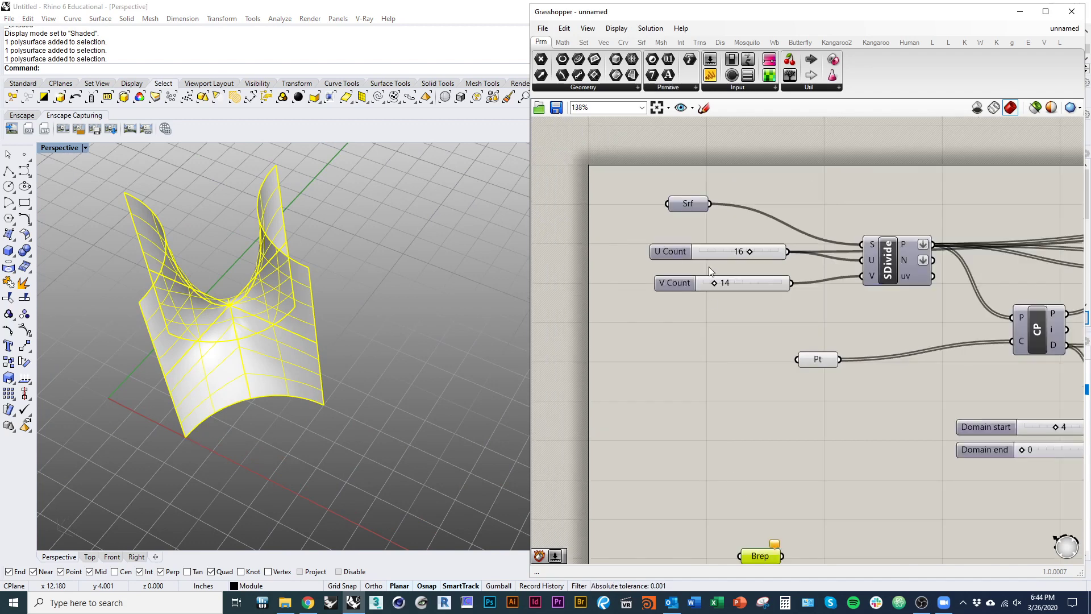
right_click_drag(727, 457, 675, 326)
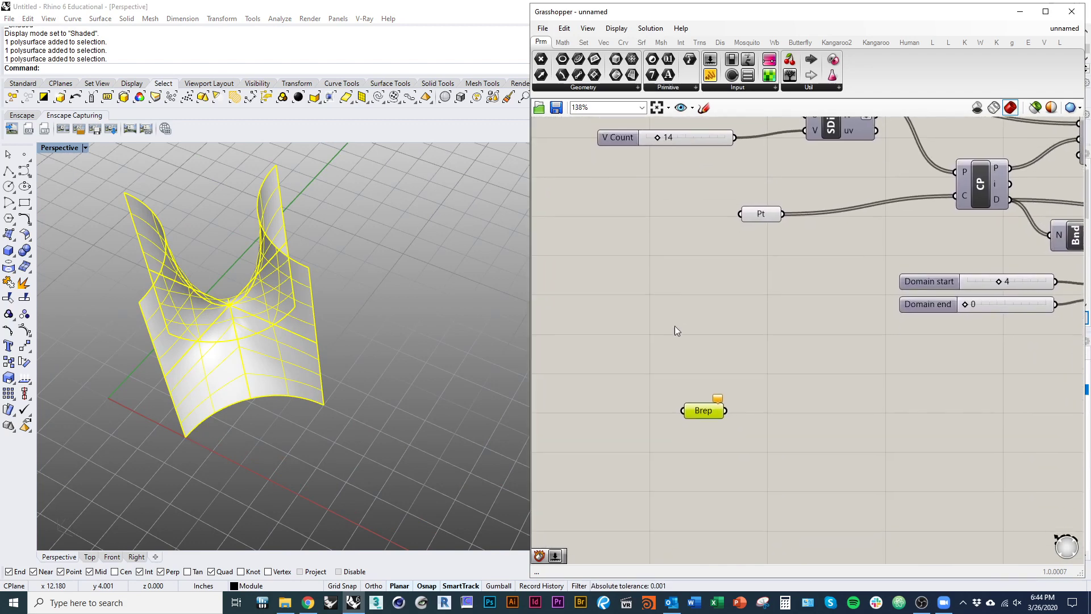
left_click_drag(702, 418, 644, 424)
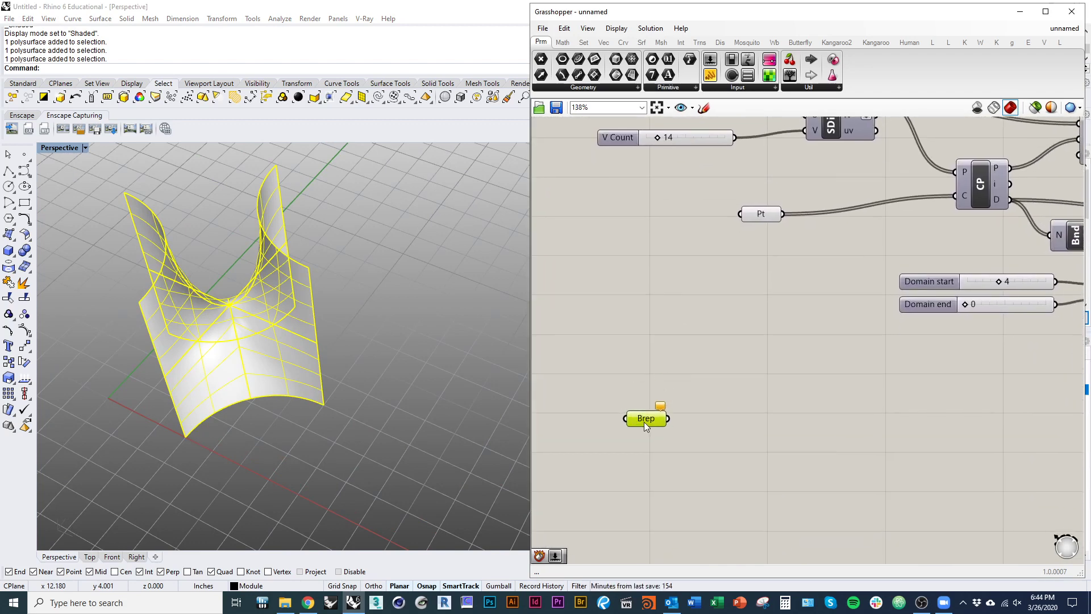
right_click(644, 423)
left_click(670, 519)
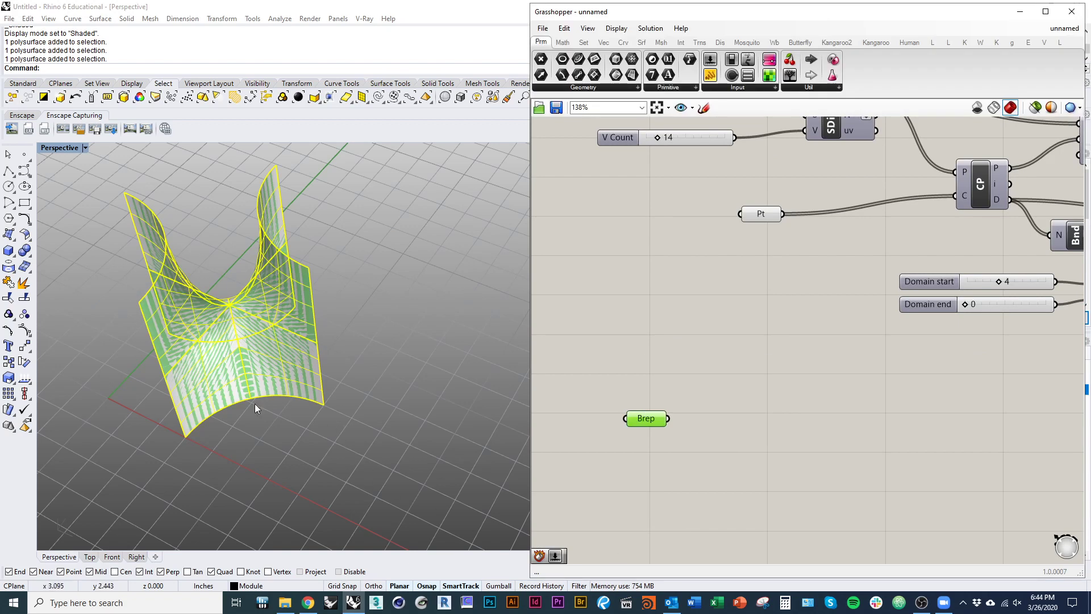
Step: Turn off the Module layer to hide the original polysurface, with Grasshopper collapsed temporarily, leaving only the referenced Brep preview
left_click(308, 448)
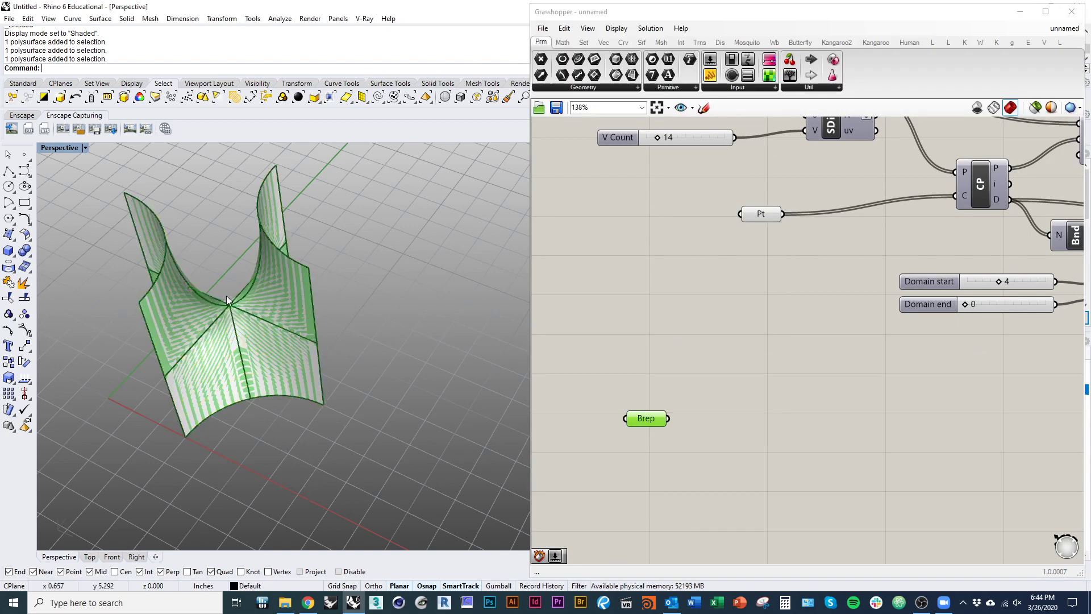
left_click(261, 377)
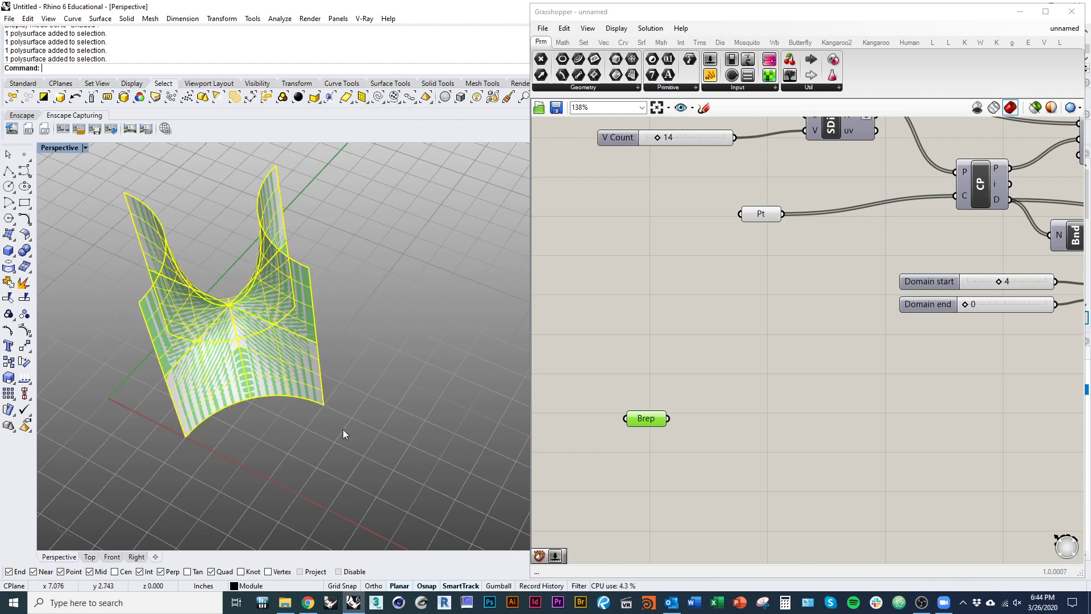
double_click(807, 16)
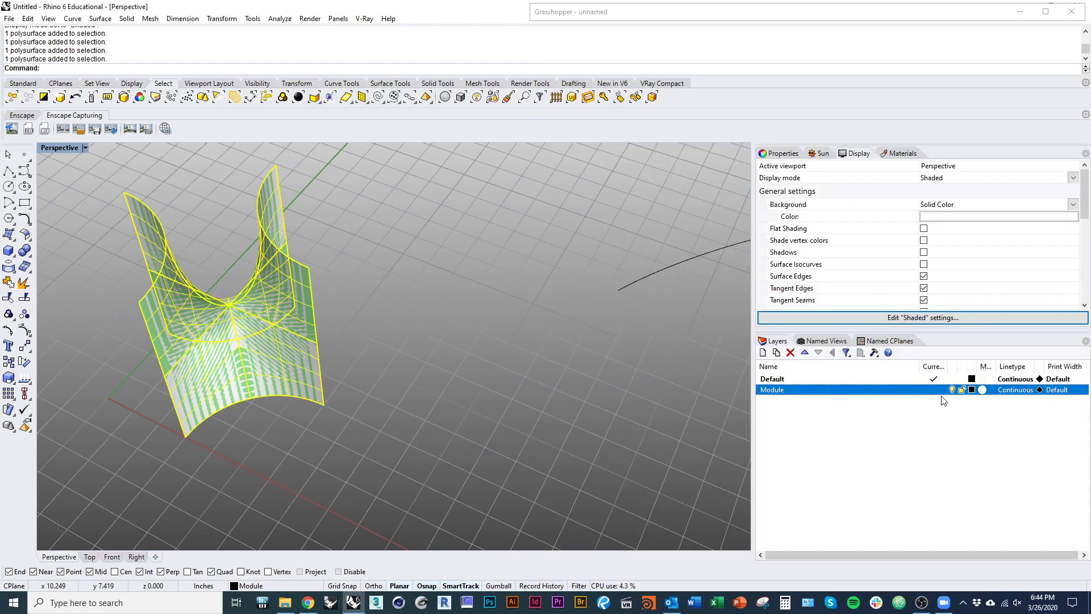
key("Escape")
double_click(705, 12)
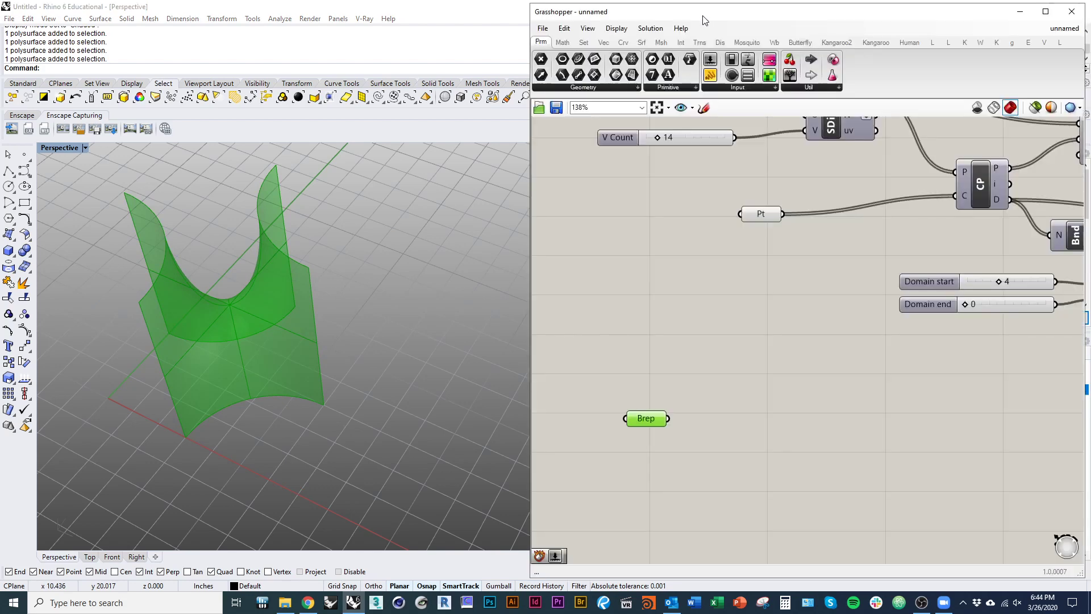
Step: Move the Brep parameter to the end of the definition, just above the SrfGrid component
right_click_drag(307, 341, 424, 334)
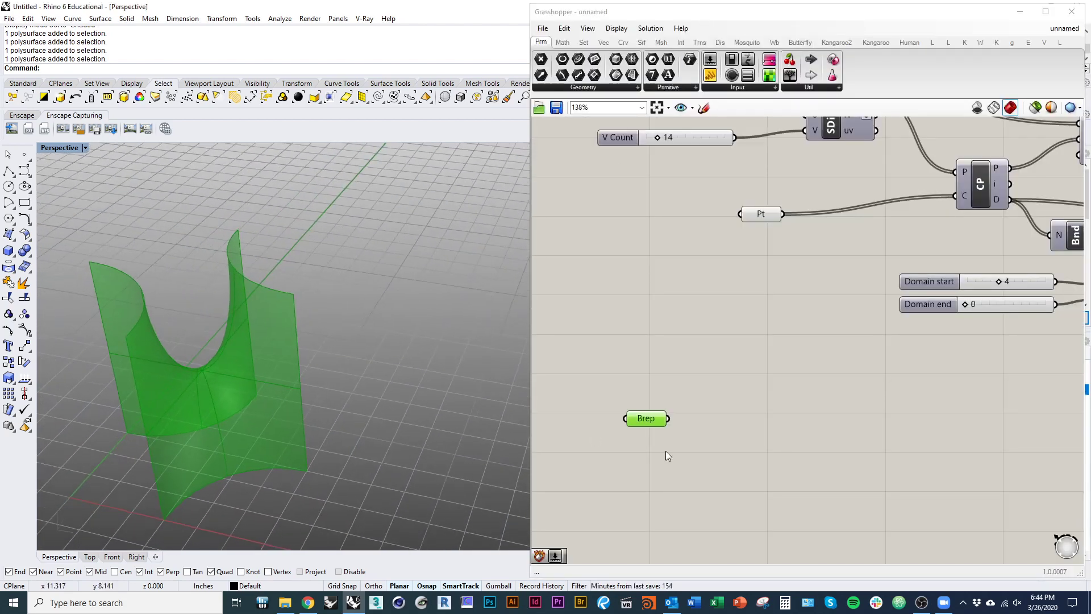
left_click_drag(667, 423, 674, 437)
left_click(707, 447)
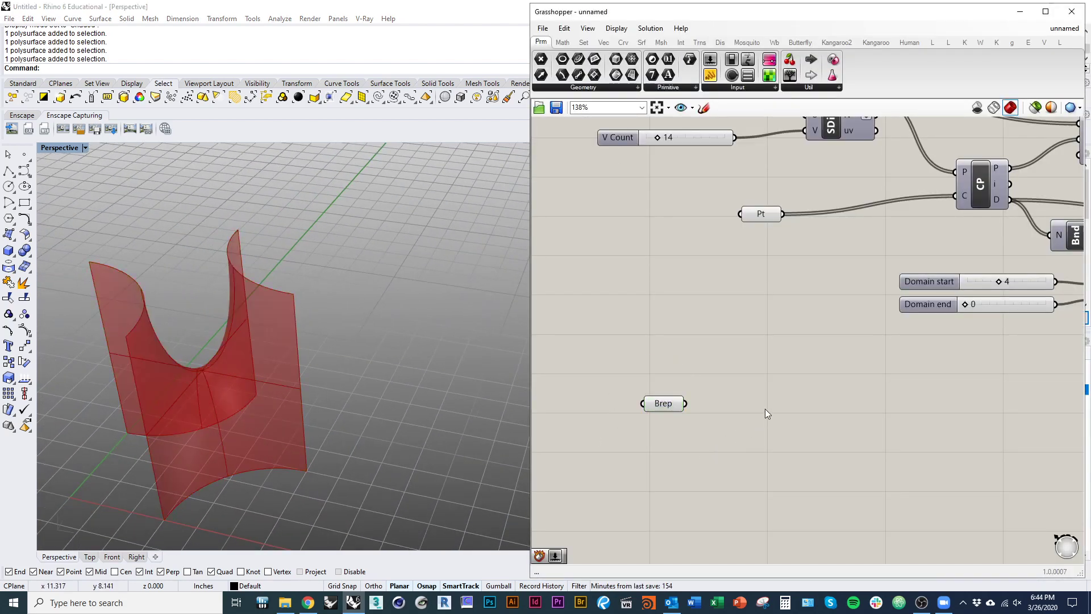
right_click_drag(765, 408, 675, 421)
scroll(571, 364, "down", 2)
left_click_drag(579, 421, 910, 230)
scroll(572, 364, "down", 4)
scroll(995, 230, "down", 1)
scroll(989, 230, "up", 5)
right_click_drag(969, 257, 703, 257)
left_click(726, 271)
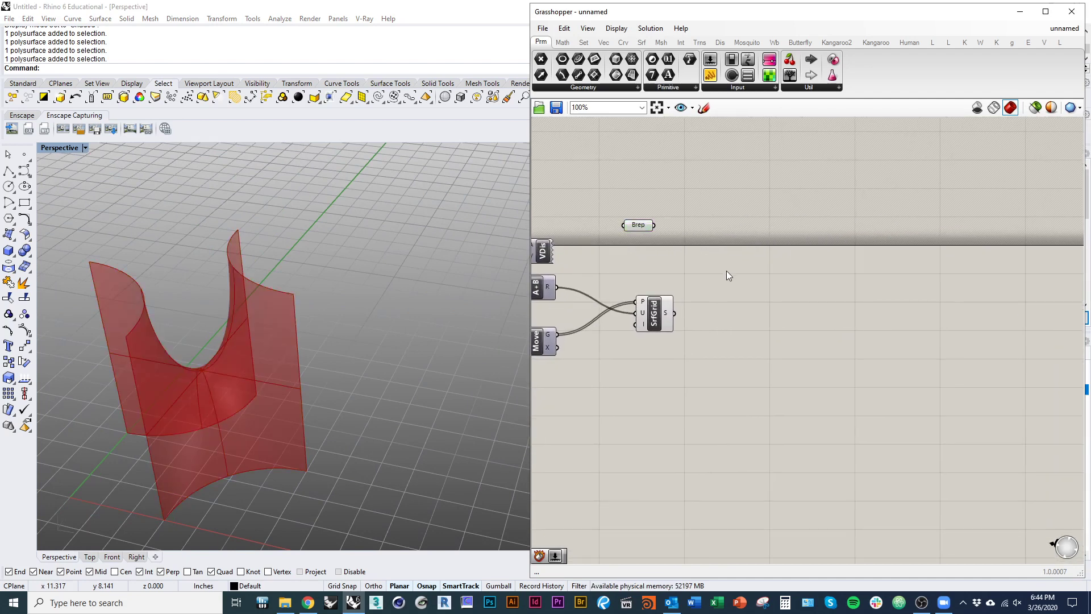
right_click_drag(291, 338, 236, 413, "shift")
mouse_move(236, 413)
right_mouse_down("ctrl")
mouse_move(238, 458)
mouse_move(231, 395)
mouse_move(241, 434)
right_mouse_up("ctrl")
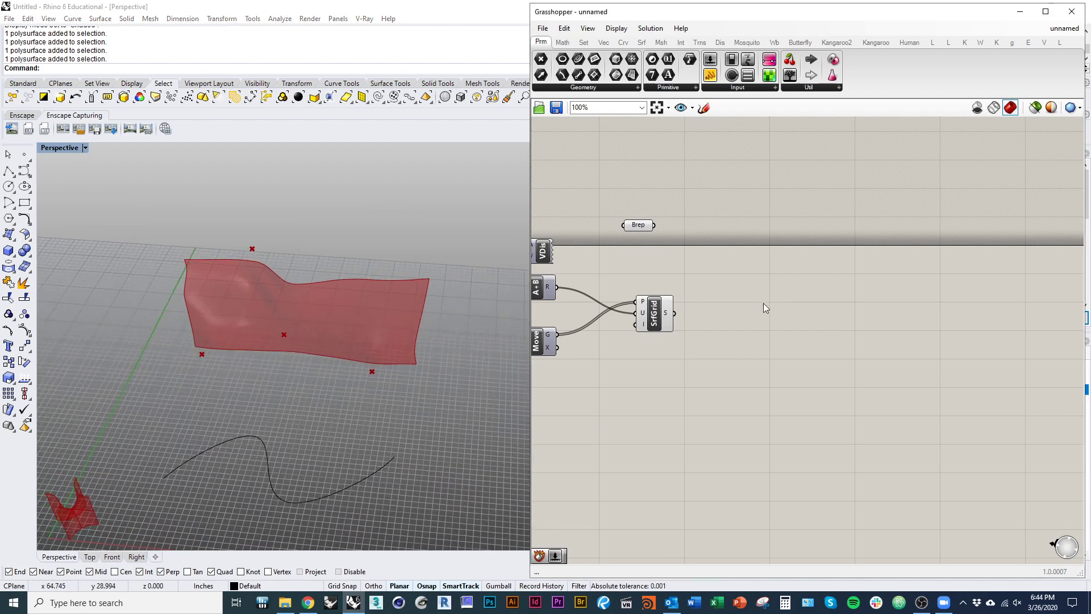
left_click(604, 42)
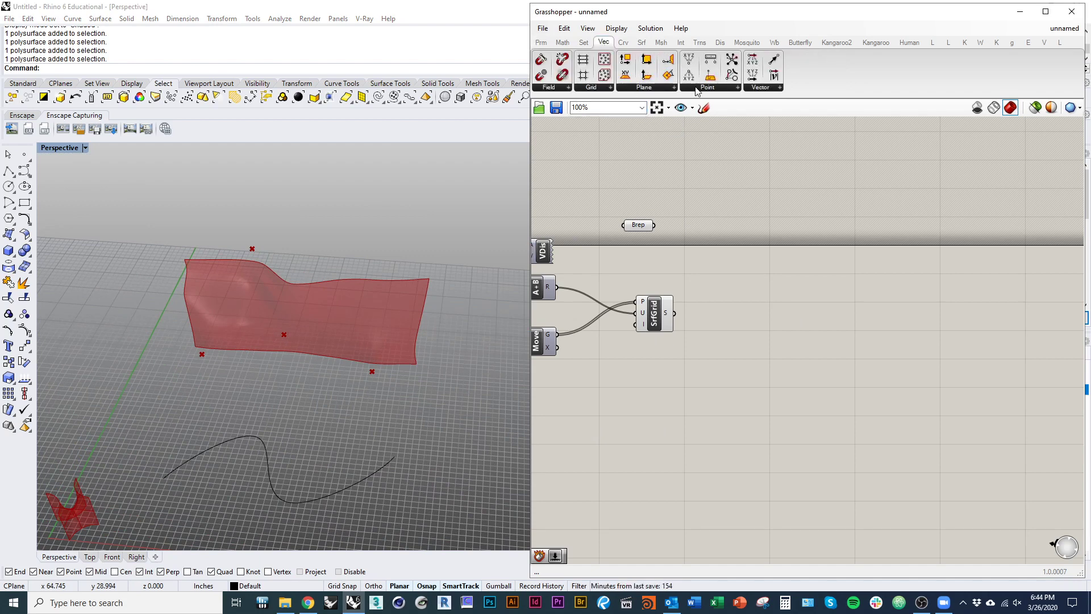
mouse_move(674, 90)
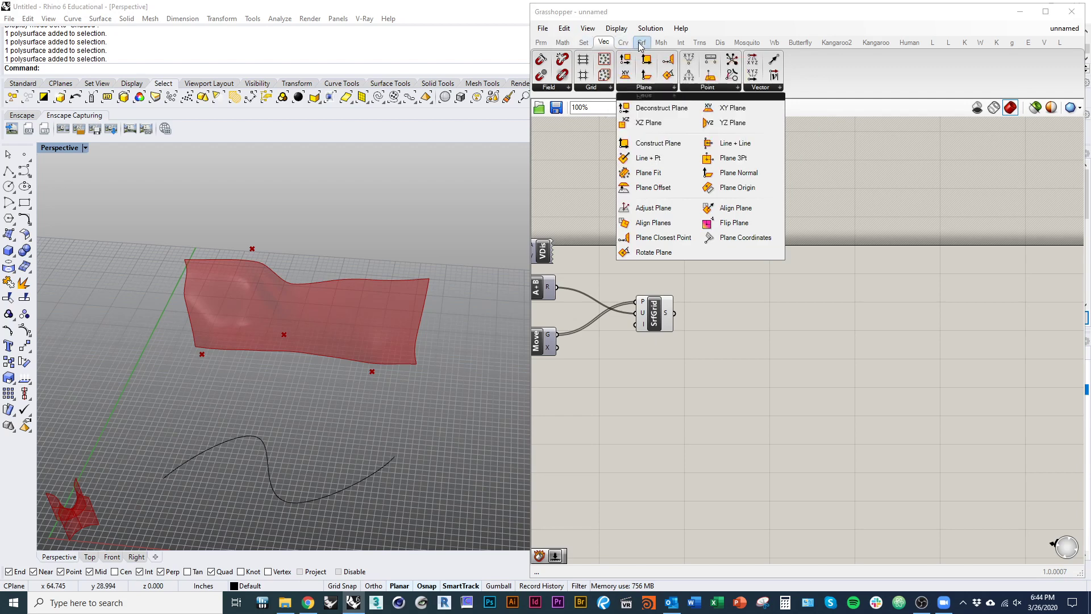
Step: Add a Surface Box component and place it in the open space beside the SrfGrid component
left_click(680, 43)
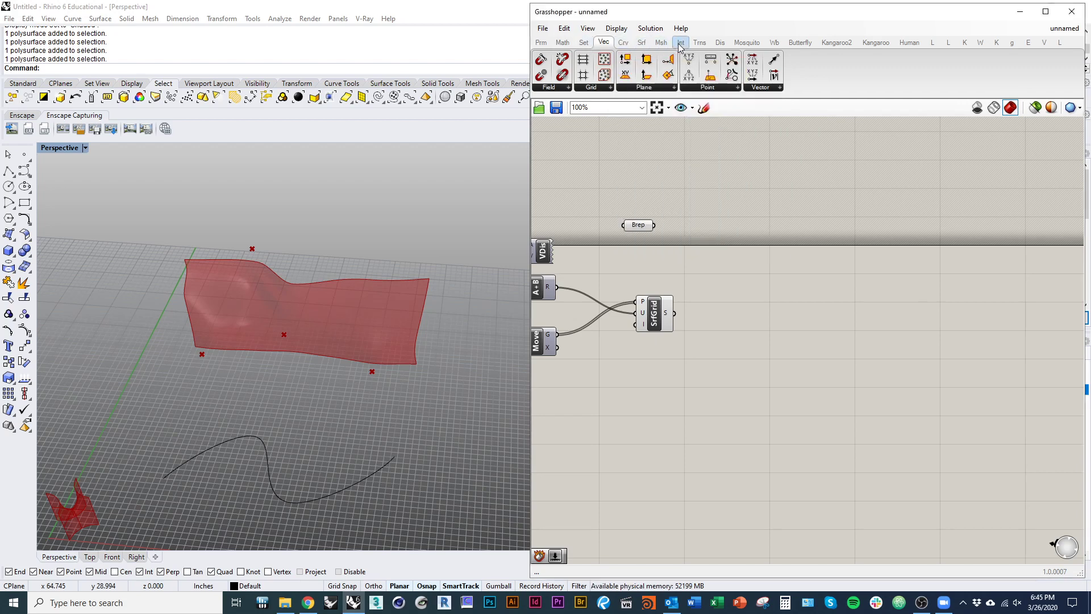
left_click(698, 44)
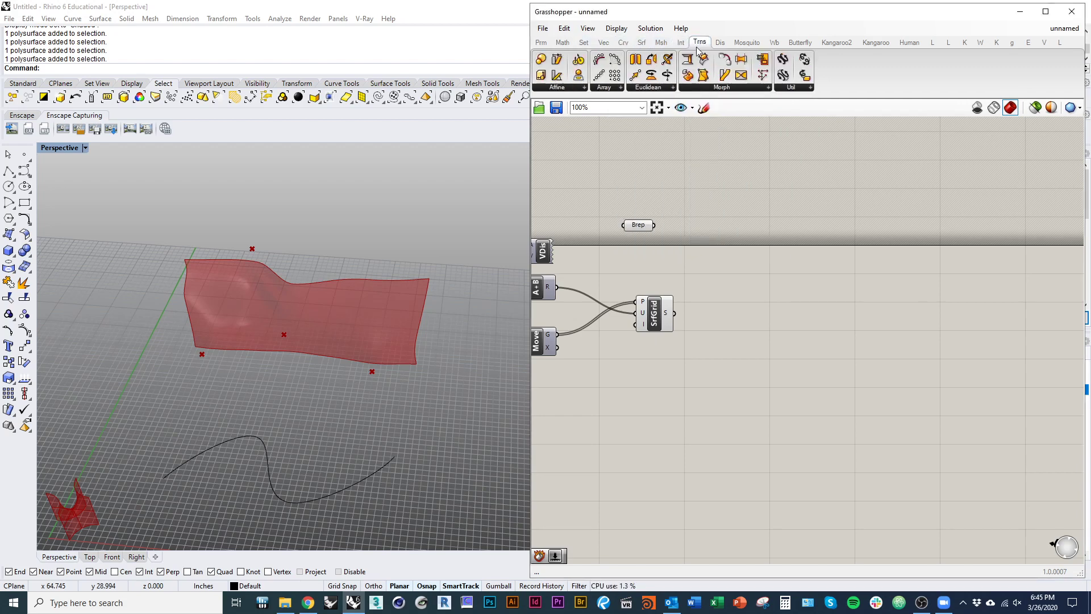
left_click(704, 88)
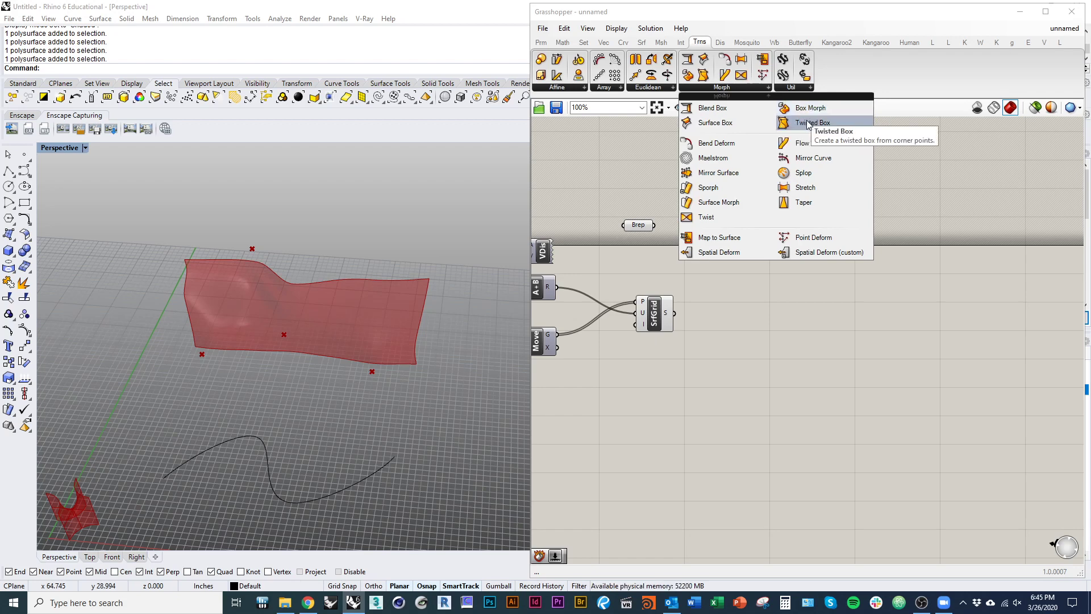
left_click(703, 125)
left_click(738, 281)
left_click_drag(739, 284, 773, 262)
scroll(741, 311, "up", 3)
right_click_drag(680, 287, 760, 342)
scroll(760, 342, "down", 2)
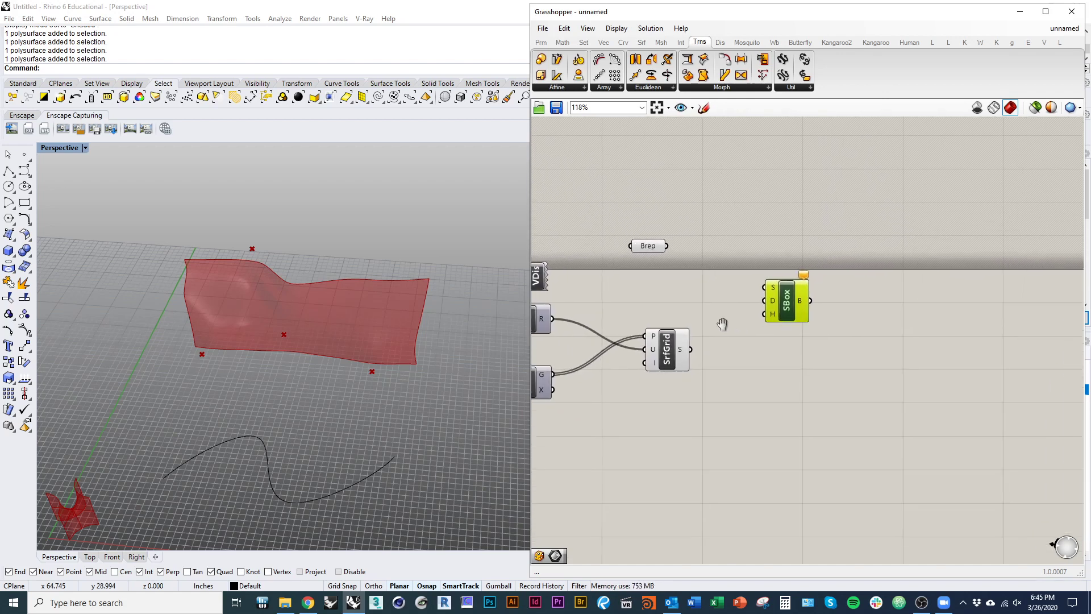
left_click(721, 325)
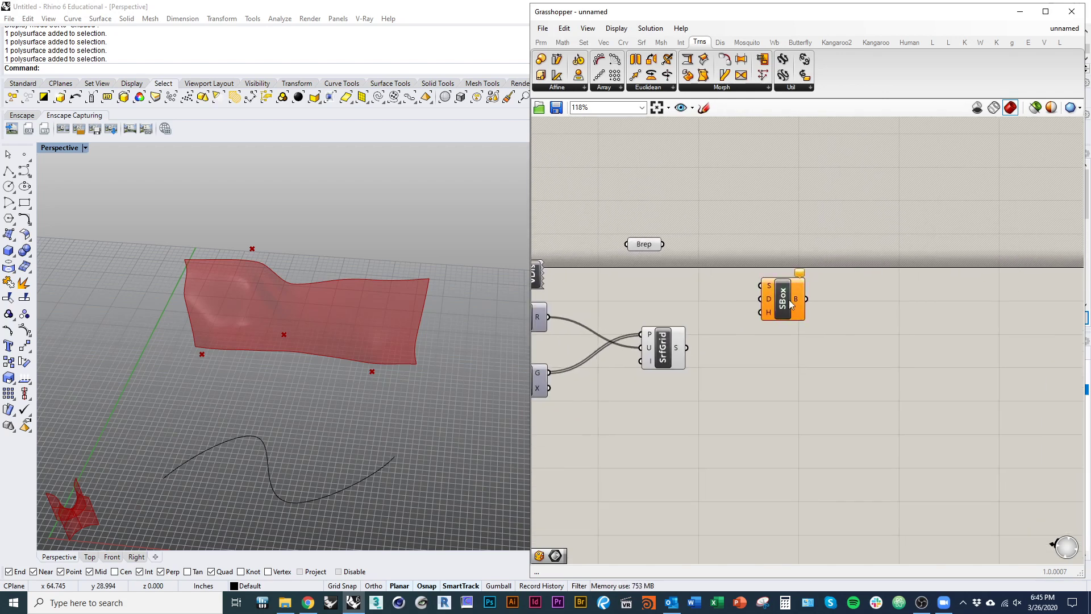
left_click_drag(784, 307, 768, 361)
Step: Add a Box Morph component just above the Surface Box, leaving space between SrfGrid and the Surface Box
left_click(767, 88)
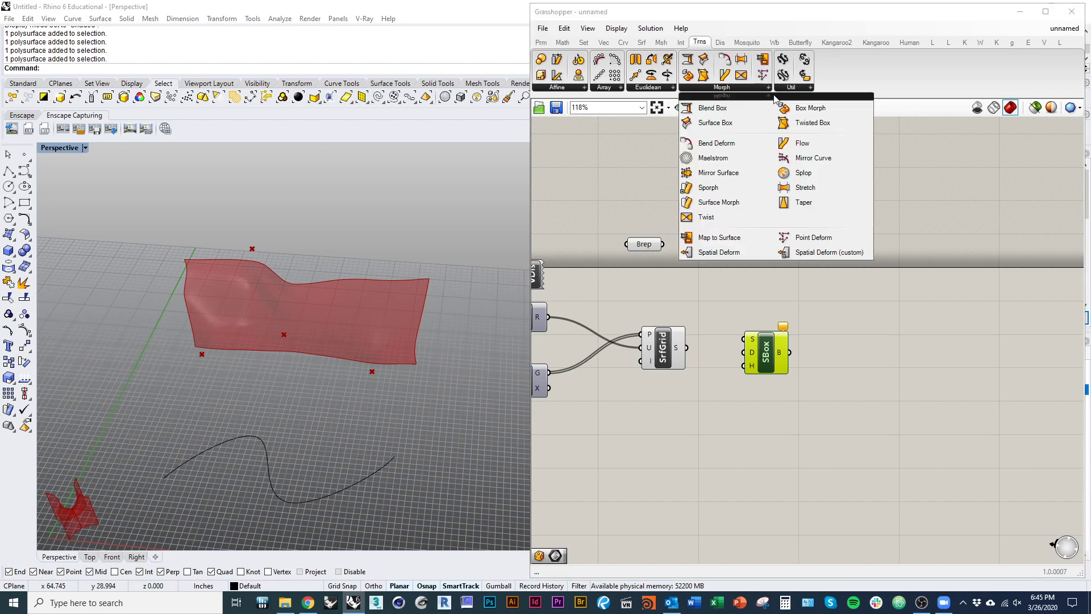
left_click_drag(795, 108, 838, 294)
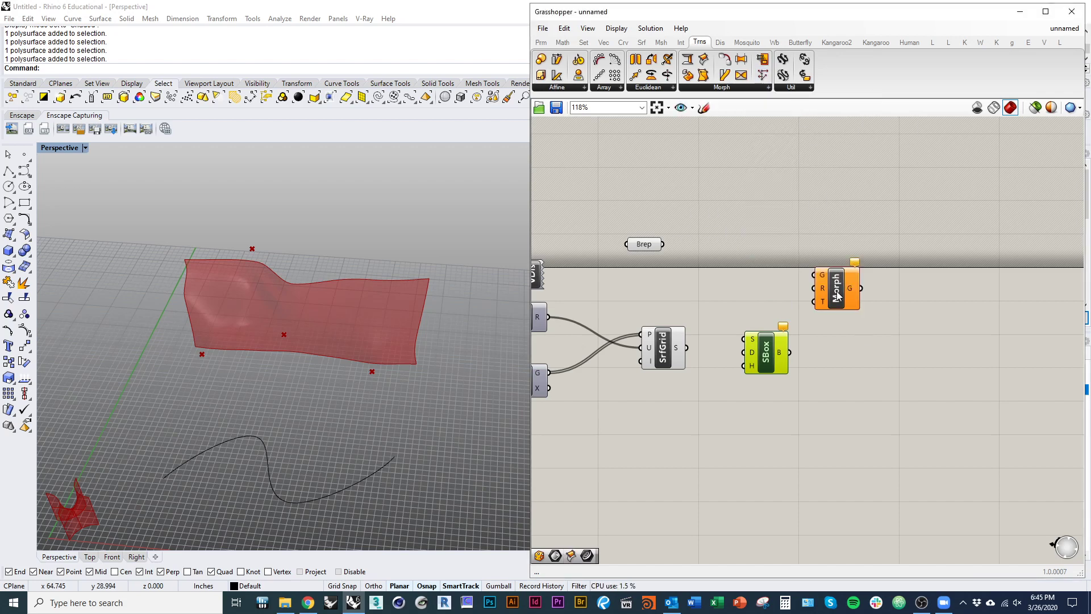
left_click(730, 350)
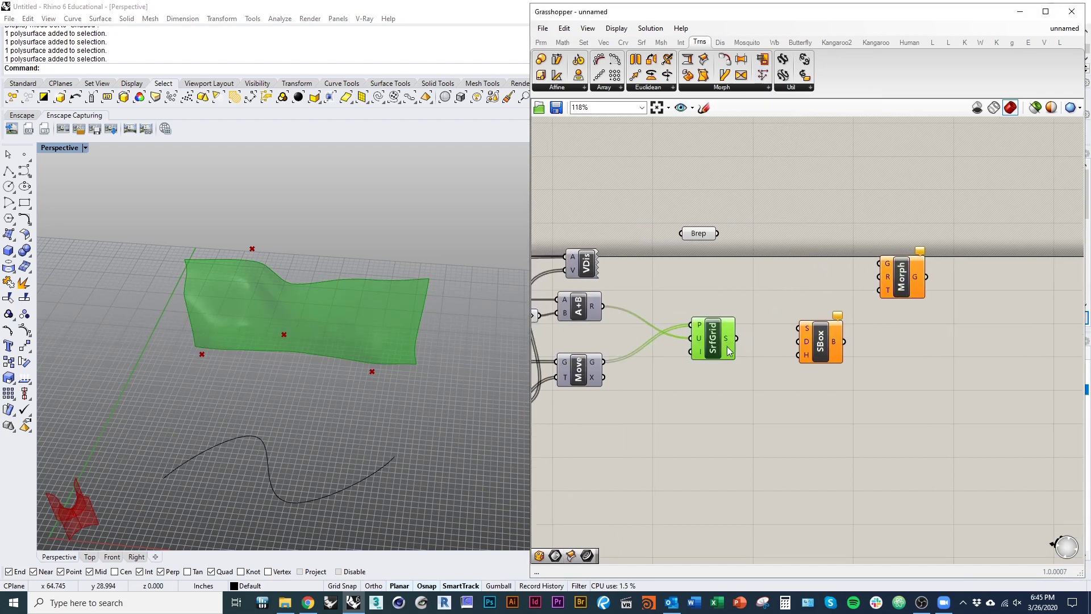
left_click(741, 357)
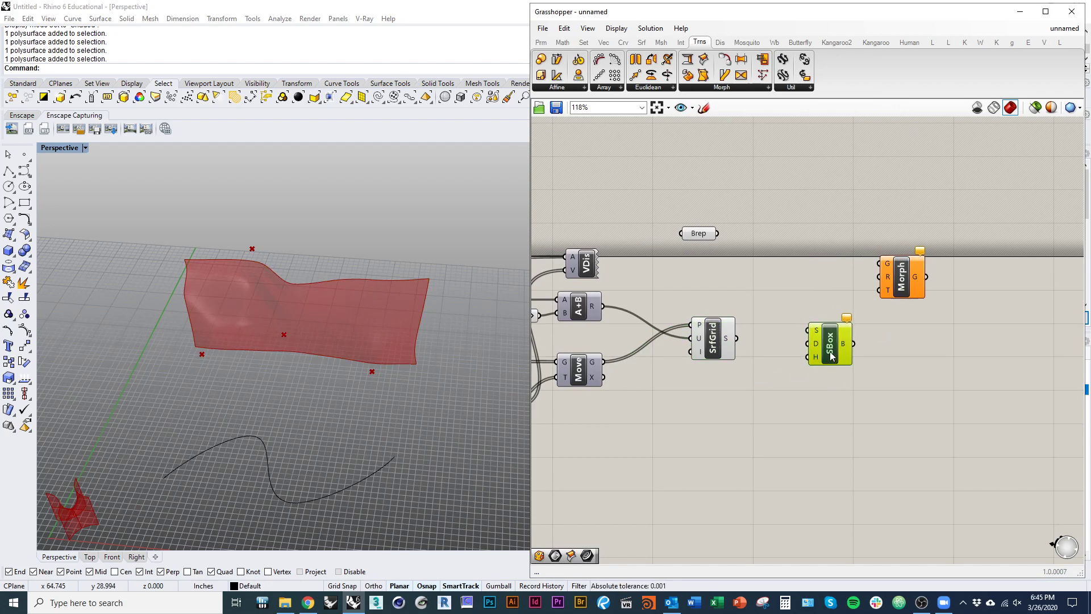
Step: Connect the SrfGrid surface output to the Surface input of the Surface Box and adjust the box component's position
scroll(828, 340, "up", 3)
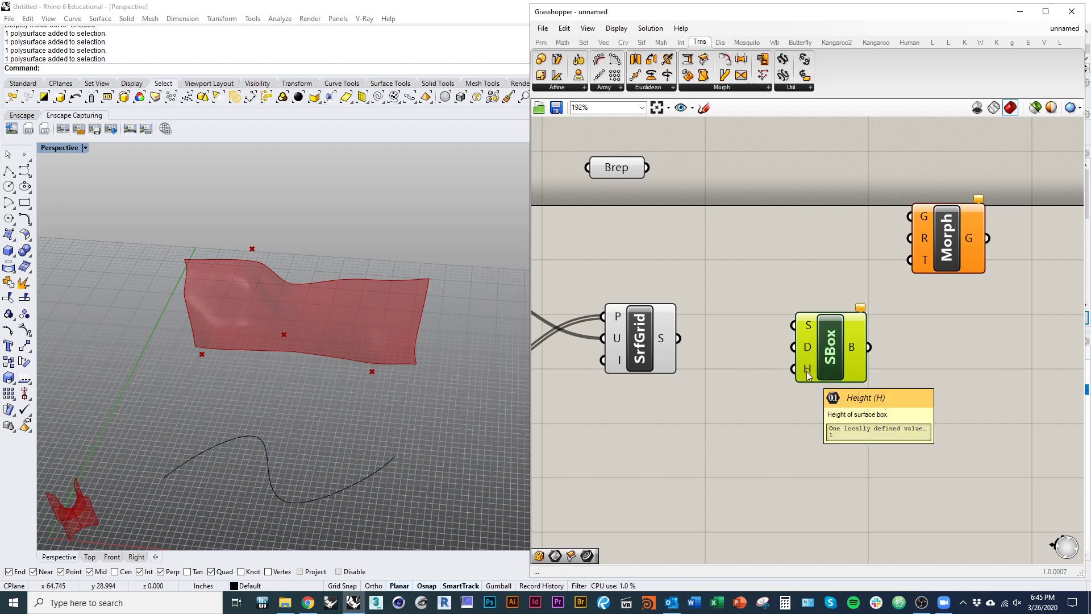
right_click_drag(752, 376, 778, 391)
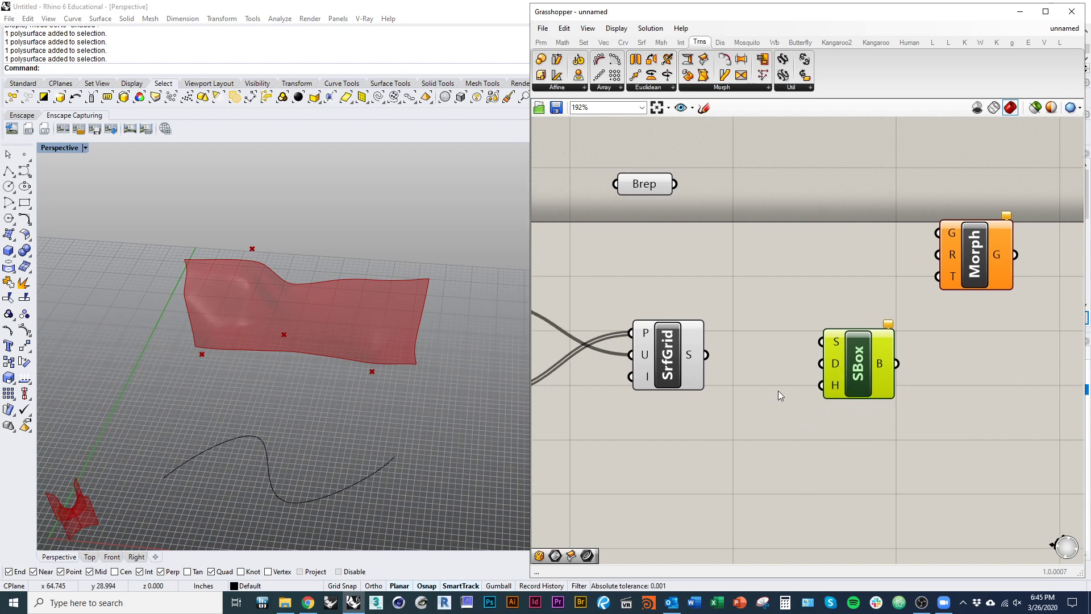
right_click_drag(704, 360, 709, 353)
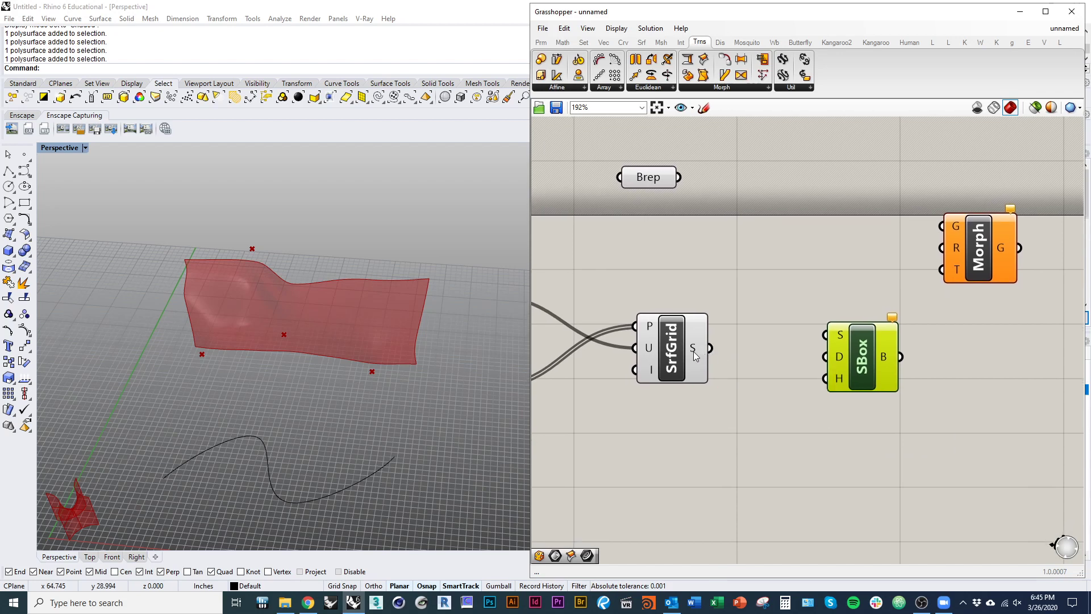
left_click(668, 359)
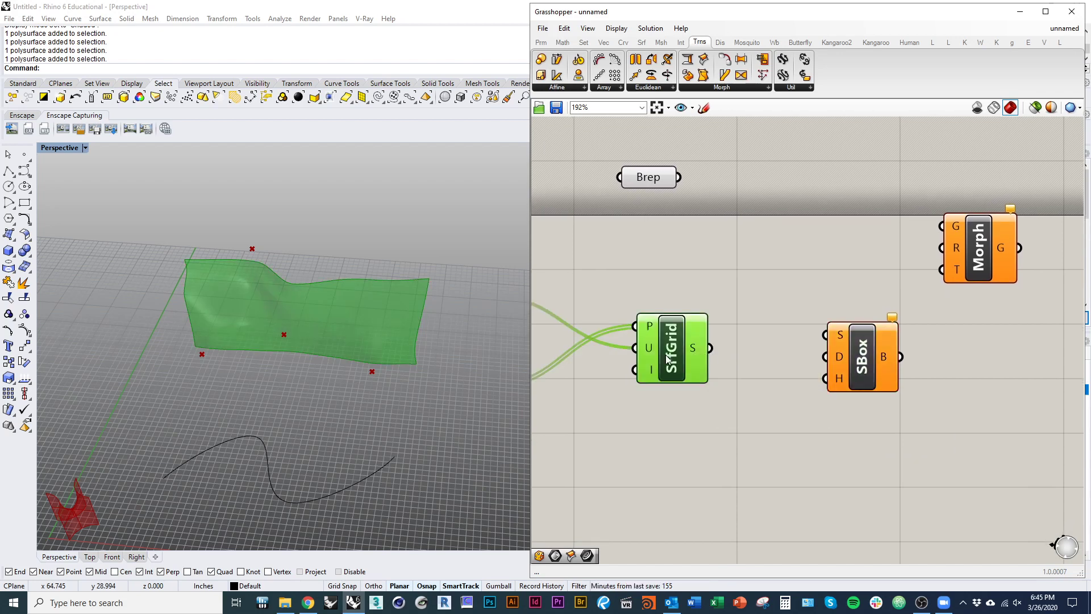
left_click_drag(667, 359, 825, 335)
right_click_drag(801, 432, 685, 396)
left_click_drag(747, 331, 820, 315)
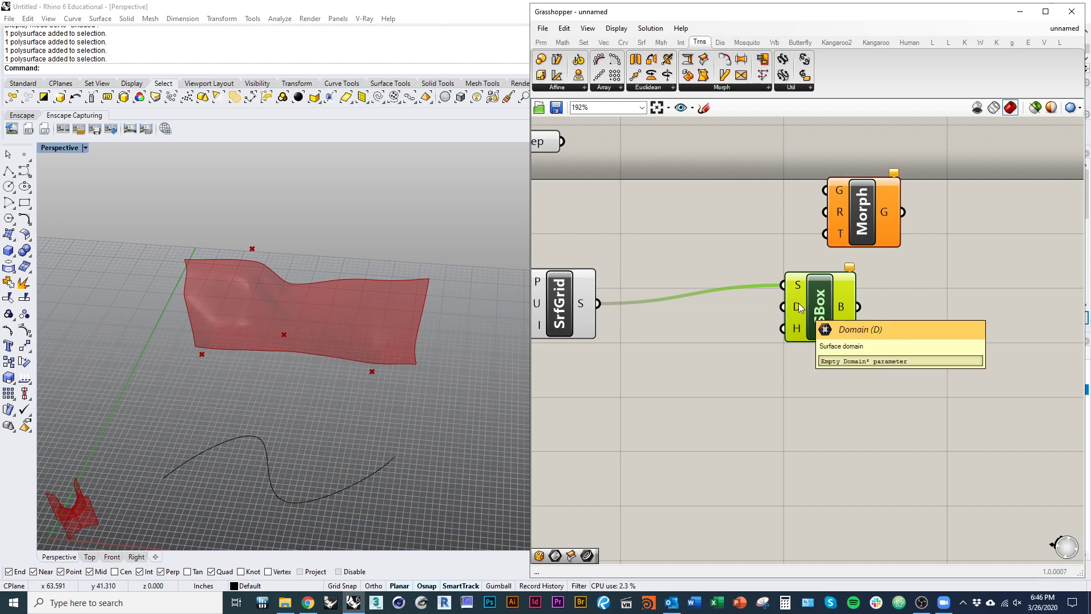
left_click_drag(824, 298, 813, 295)
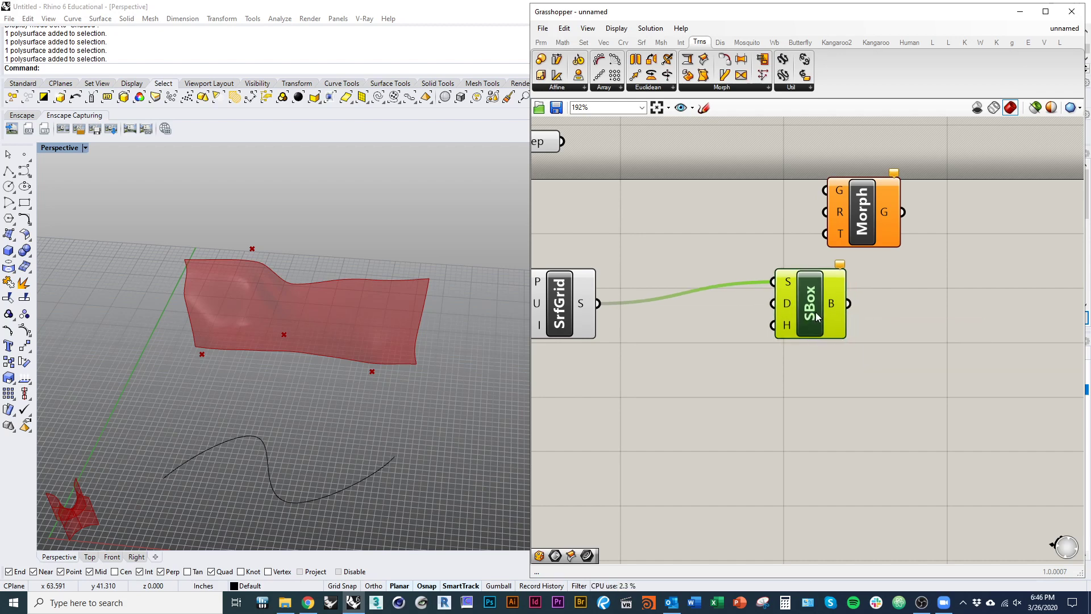
Step: Add a Divide Domain² component near SrfGrid to supply the domains for the Surface Box
right_click_drag(724, 328, 798, 393)
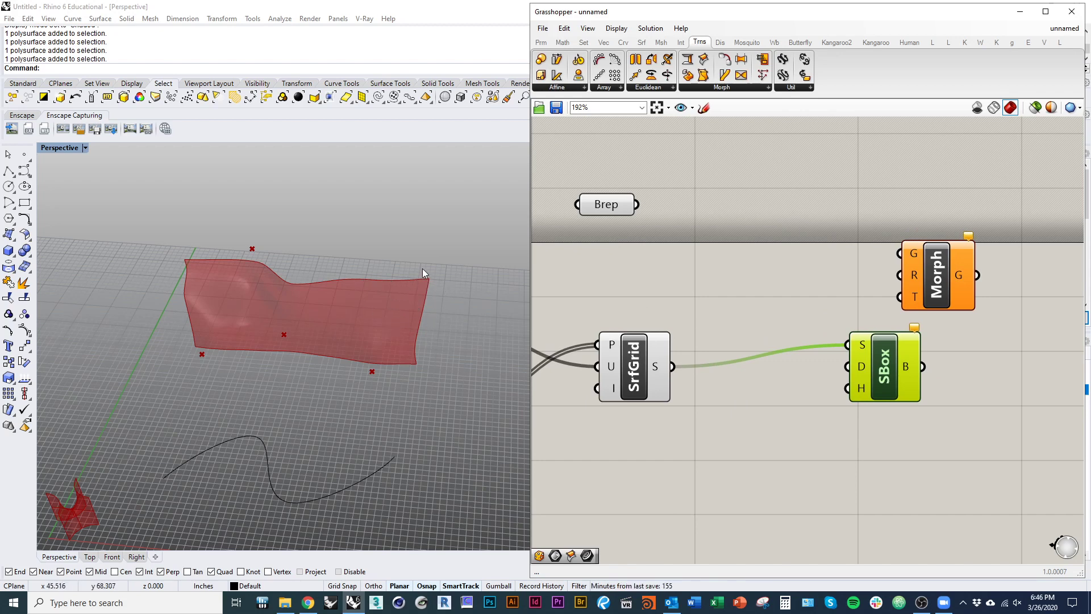
left_click(681, 324)
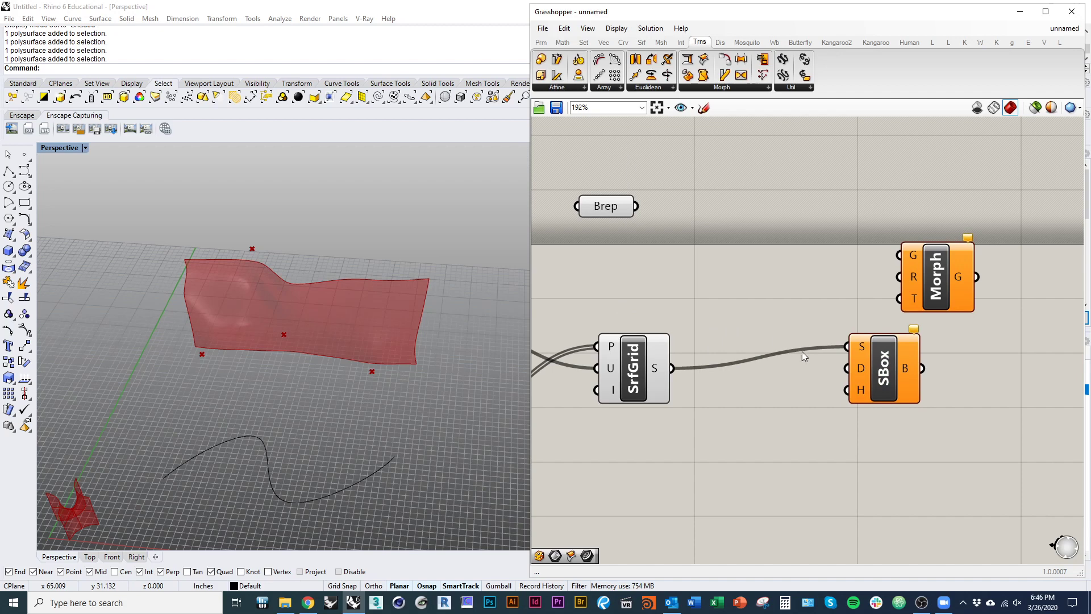
mouse_move(862, 376)
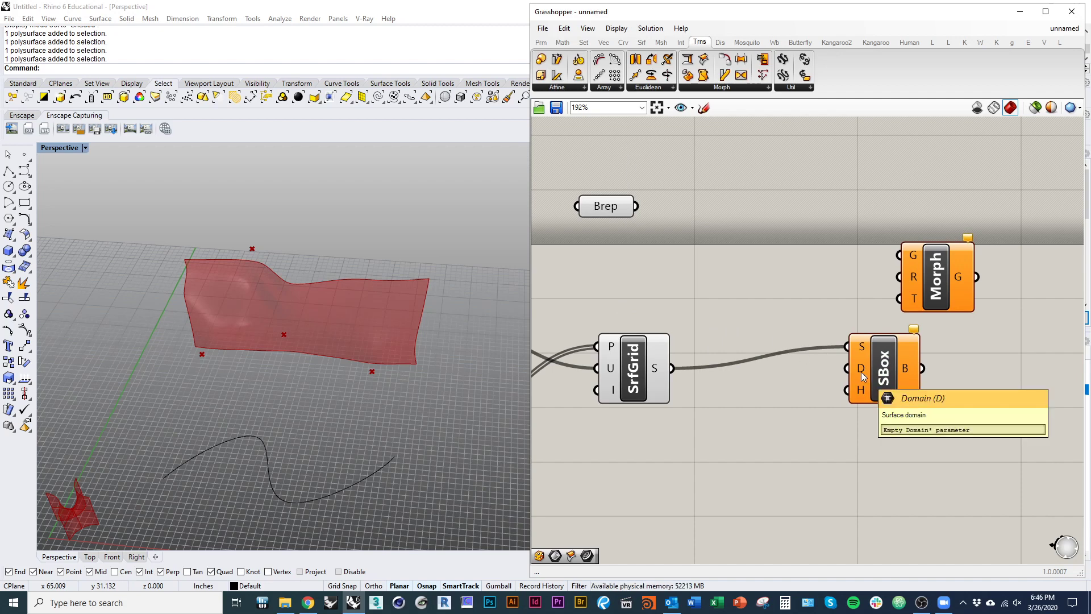
left_click(543, 43)
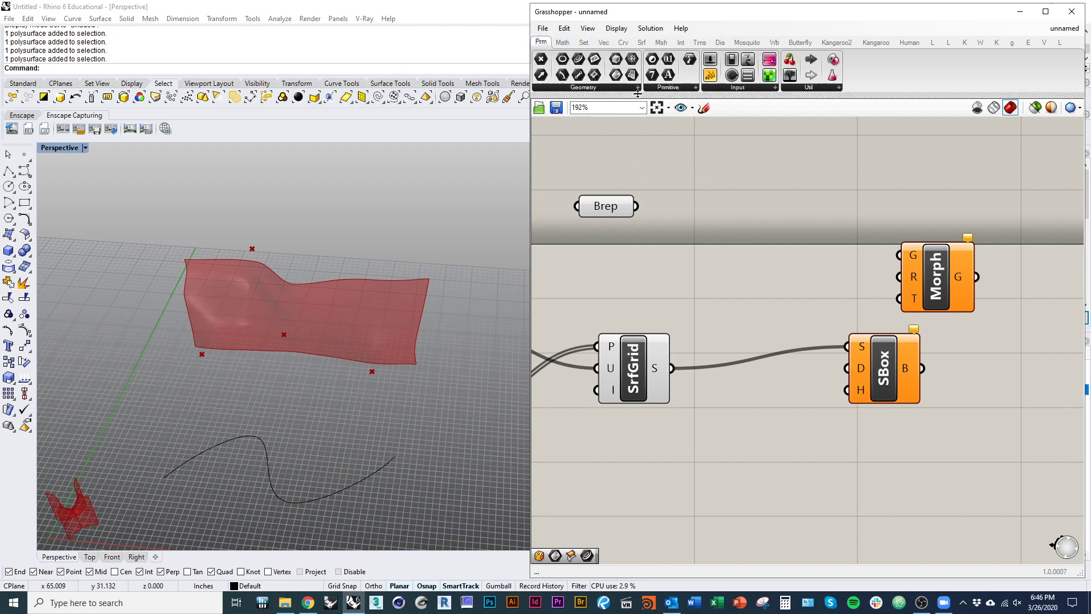
left_click(562, 42)
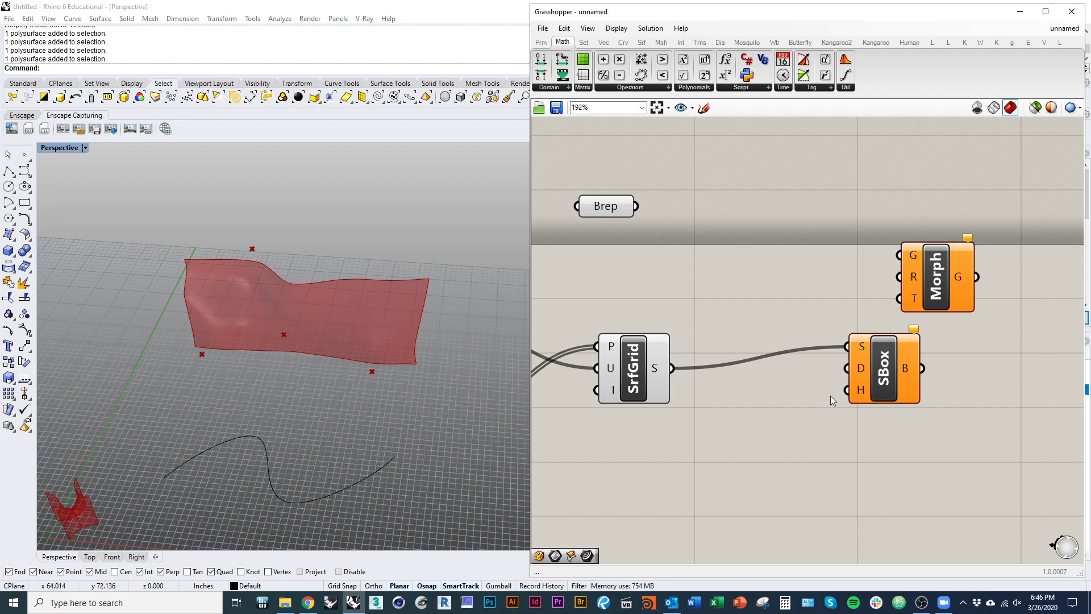
left_click_drag(891, 399, 890, 404)
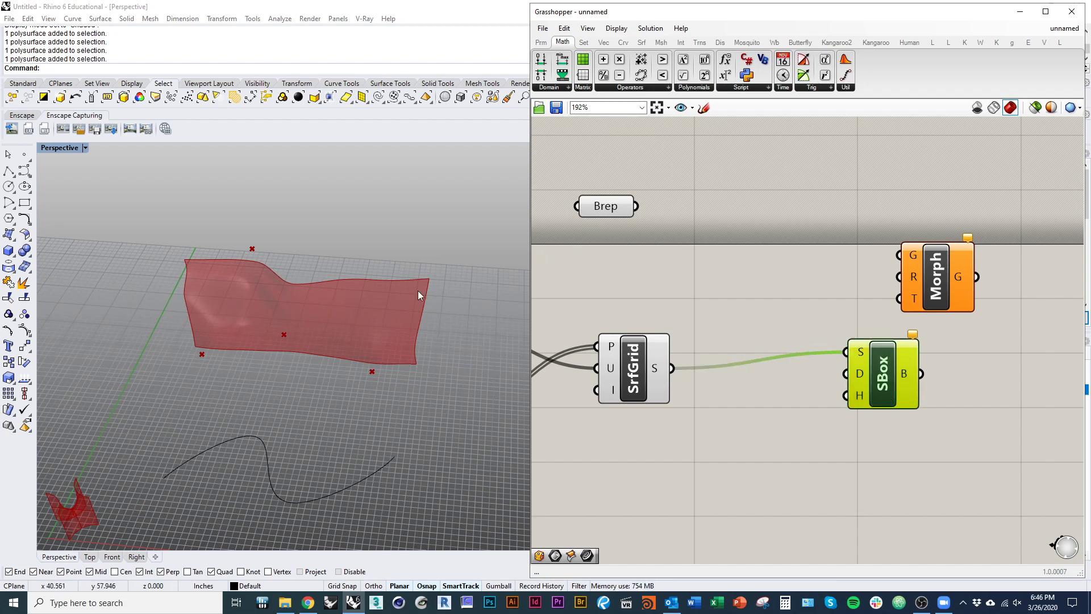
left_click(636, 173)
left_click(567, 89)
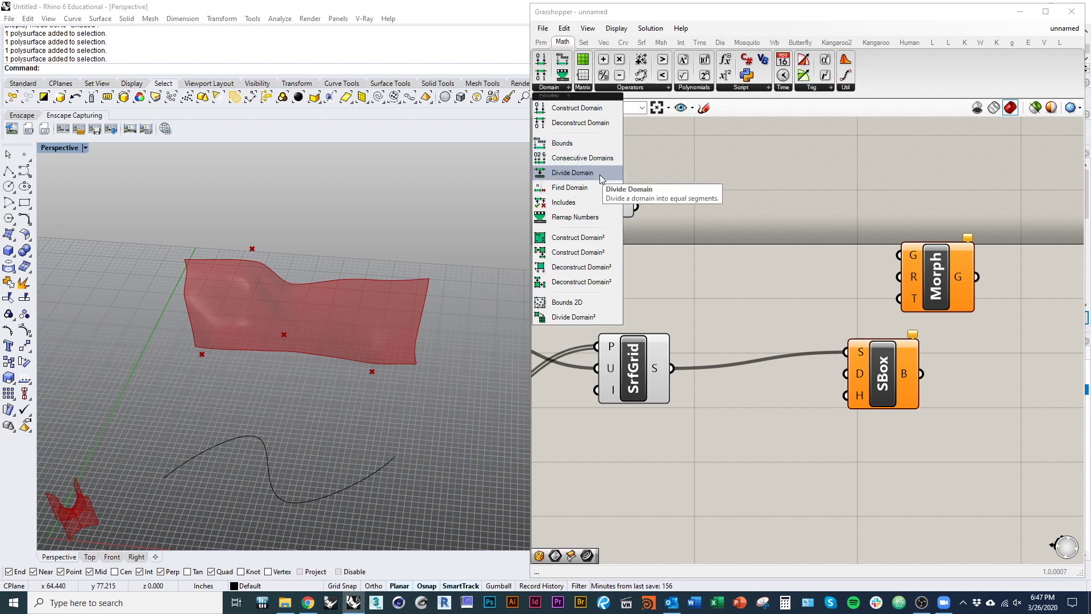
left_click(603, 323)
left_click(725, 336)
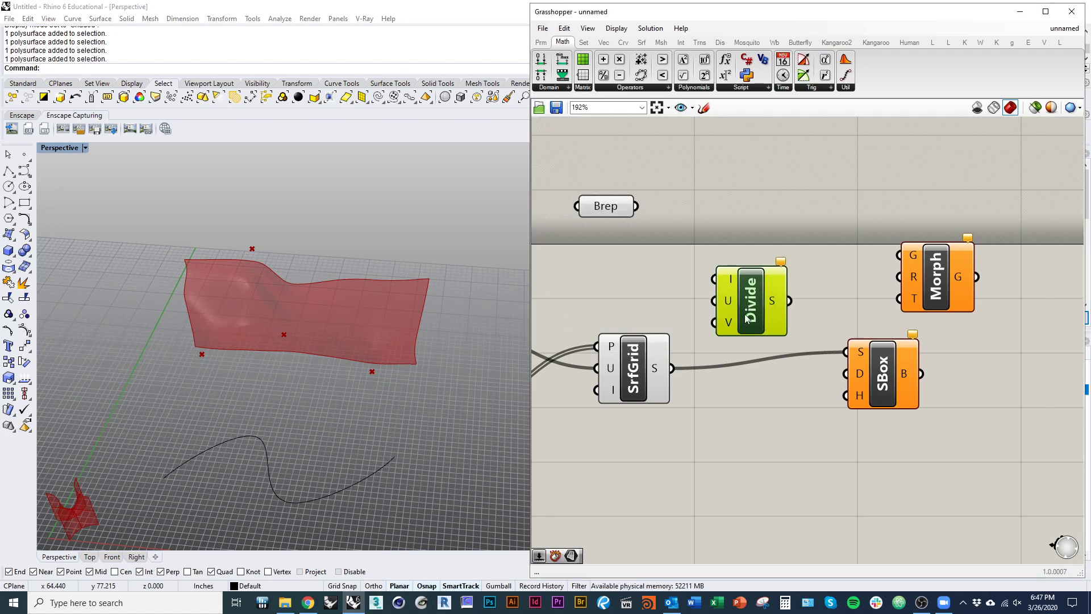
left_click_drag(725, 334, 733, 382)
Step: Connect the SrfGrid surface output to the Divide Domain² domain input and place the Divide component below the wire to the Surface Box
mouse_move(676, 356)
right_mouse_down()
mouse_move(960, 387)
mouse_move(885, 327)
mouse_move(738, 293)
mouse_move(563, 284)
right_mouse_up()
scroll(885, 327, "down", 5)
scroll(669, 334, "up", 4)
right_click_drag(880, 259, 606, 275)
right_click_drag(958, 322, 758, 310)
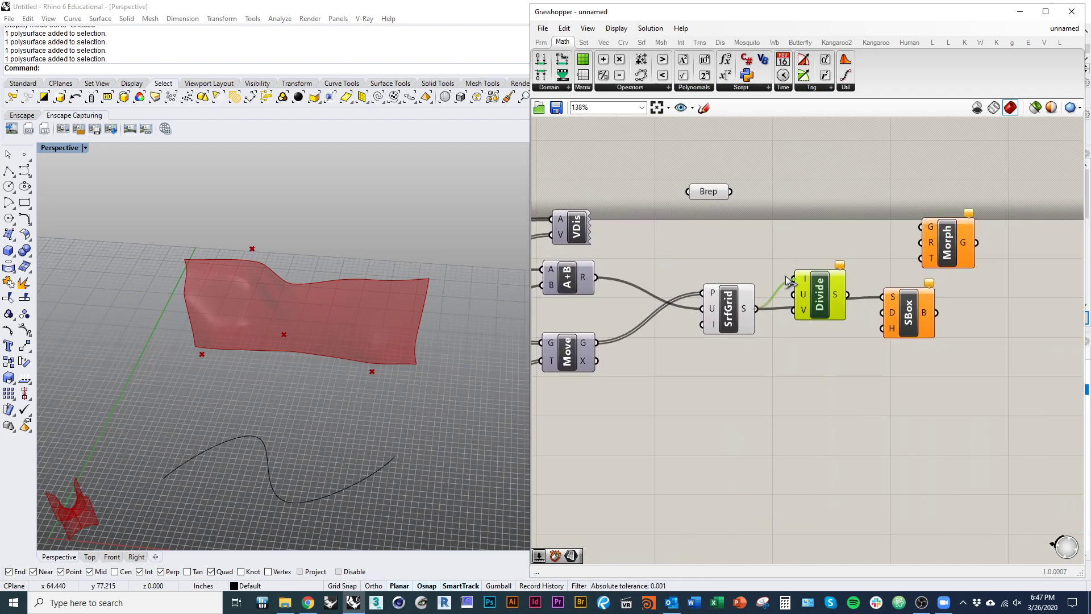
left_click_drag(818, 307, 831, 359)
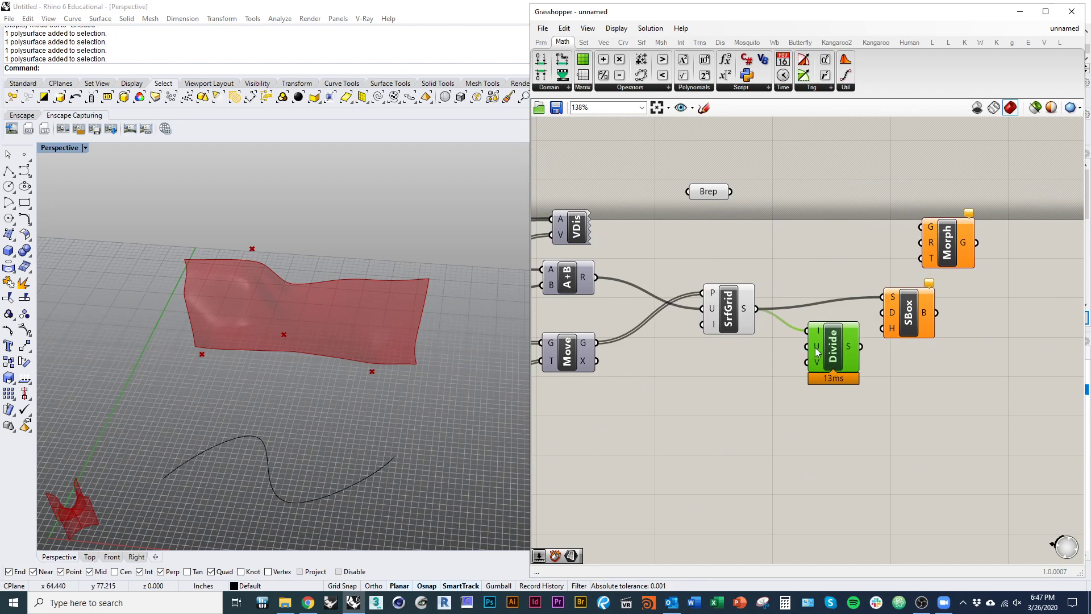
Step: Create a number slider with value 10 and connect it to the U count input of Divide Domain²
double_click(718, 383)
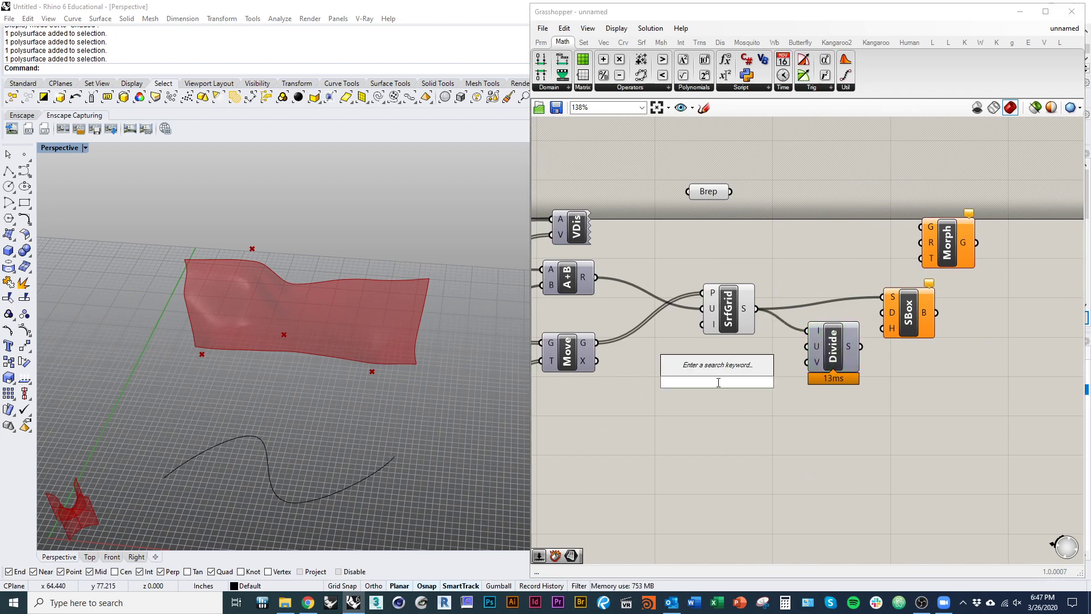
type("10")
key("Return")
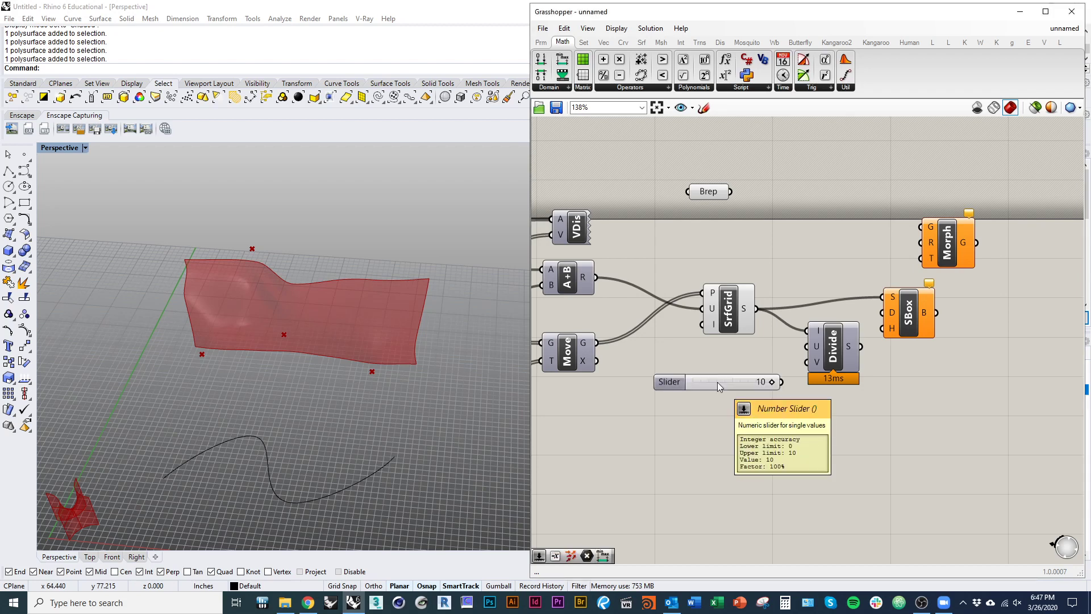
scroll(717, 382, "up", 3)
left_click_drag(738, 390, 738, 343)
left_click_drag(837, 336, 851, 328)
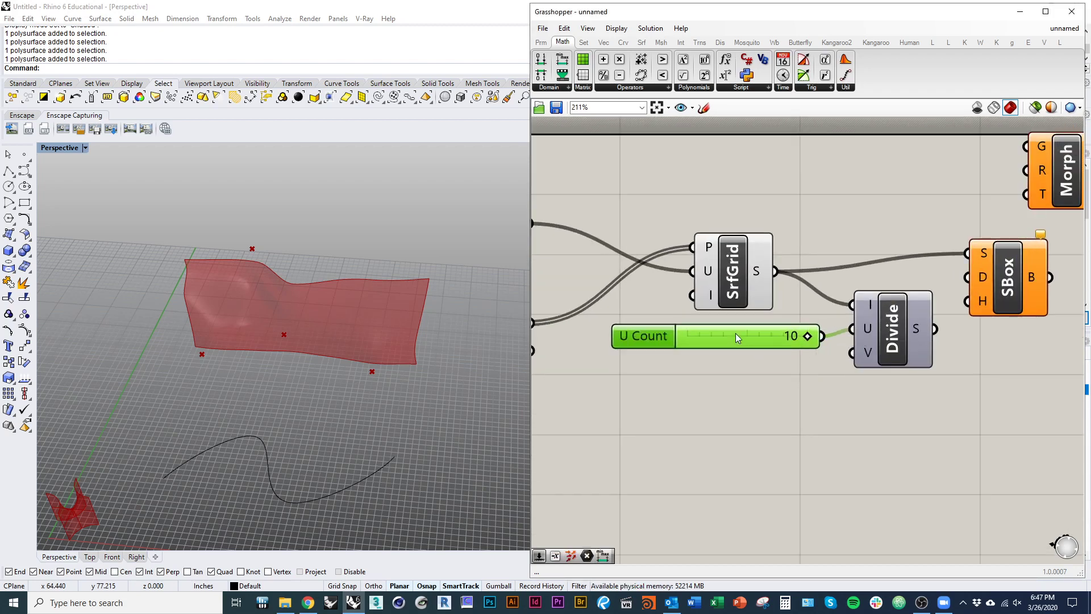
Step: Duplicate the U Count slider below the original, connect the copy to the V count input and nudge the Divide component into place
left_click_drag(735, 333, 733, 370, "alt")
left_click_drag(819, 371, 851, 353)
left_click_drag(742, 374, 752, 372)
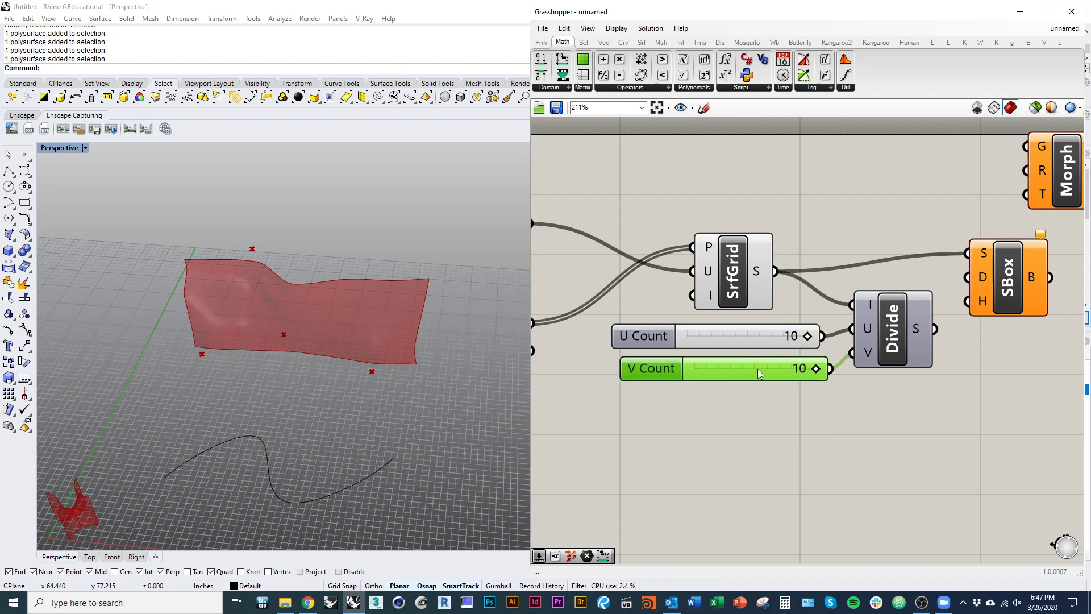
right_click_drag(916, 350, 767, 364)
left_click_drag(757, 358, 763, 356)
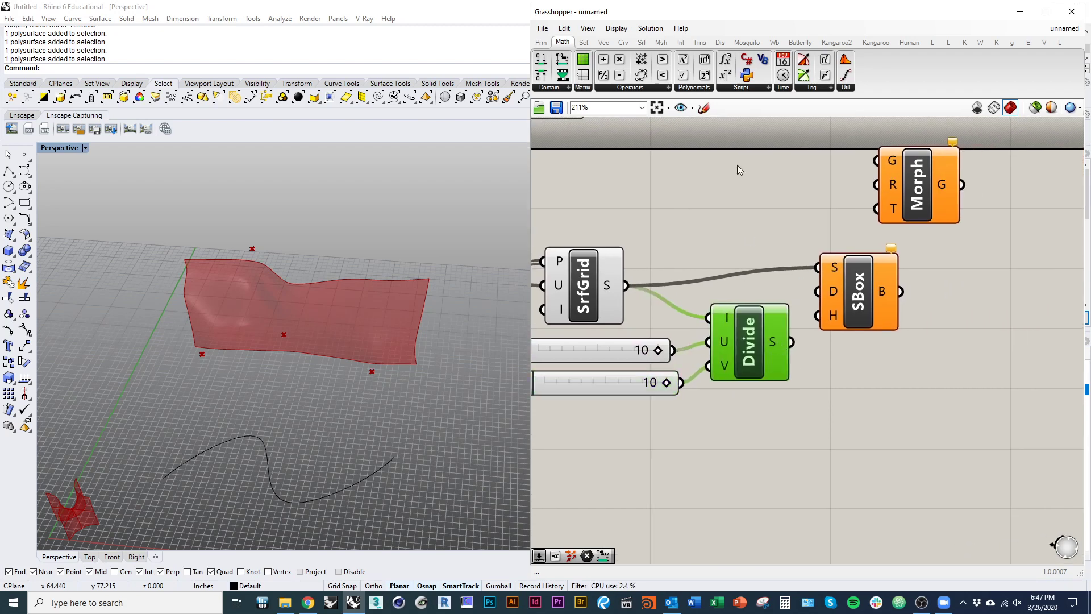
Step: Add a Panel below the Surface Box and connect the Divide Domain² segments output to it
left_click(541, 42)
left_click_drag(710, 74, 936, 433)
left_click_drag(837, 403, 792, 342)
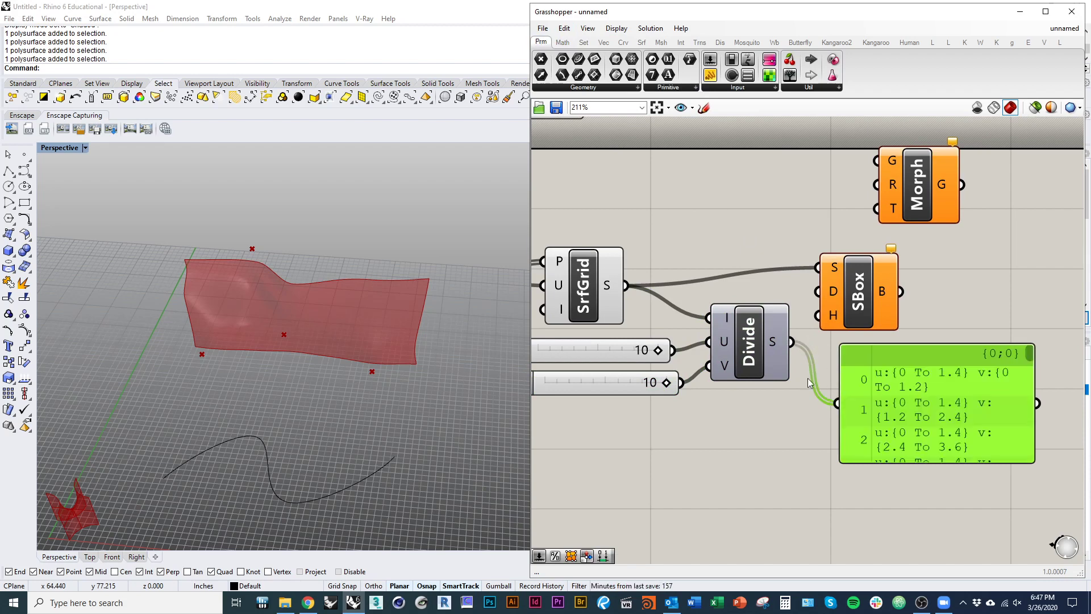
Step: Enlarge the panel in width and height to read the list of U and V subdomains
scroll(810, 383, "down", 3)
left_click_drag(882, 357, 1029, 448)
scroll(872, 310, "up", 1)
right_click_drag(908, 330, 857, 333)
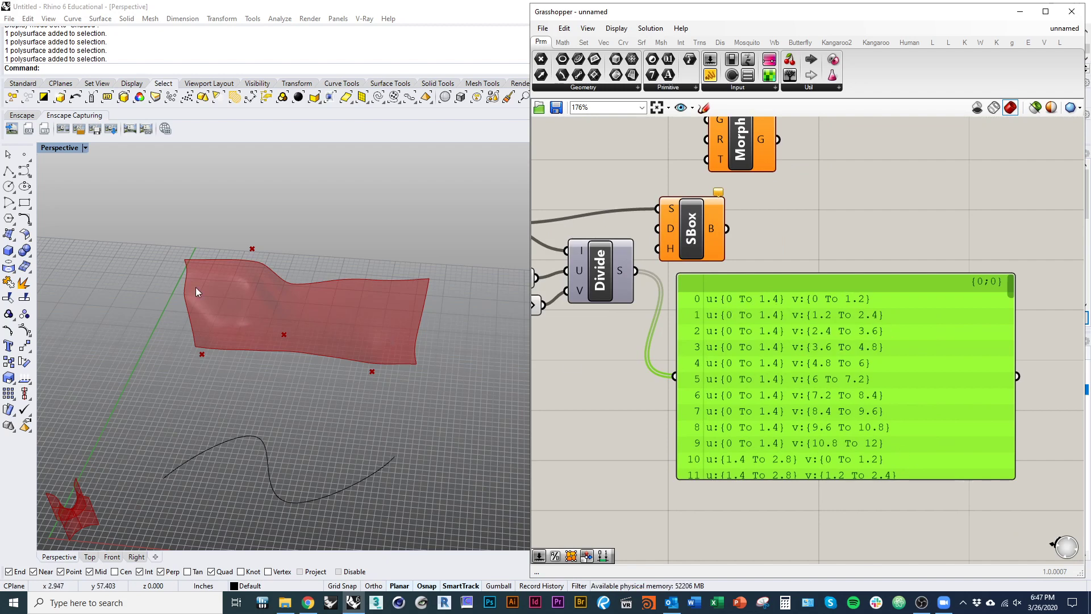
right_click_drag(850, 470, 811, 374)
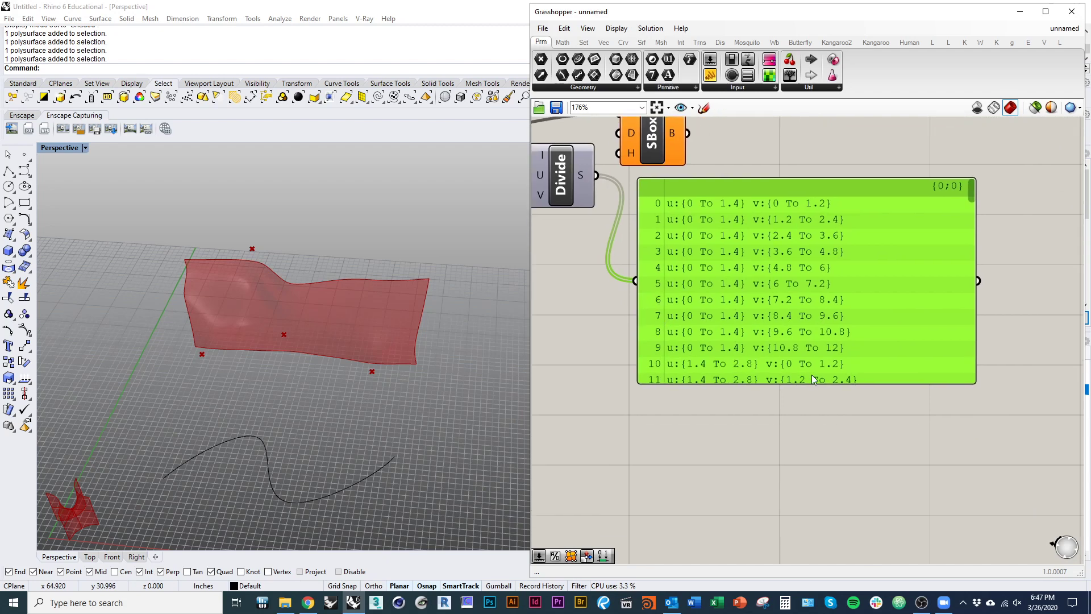
left_click_drag(816, 385, 779, 490)
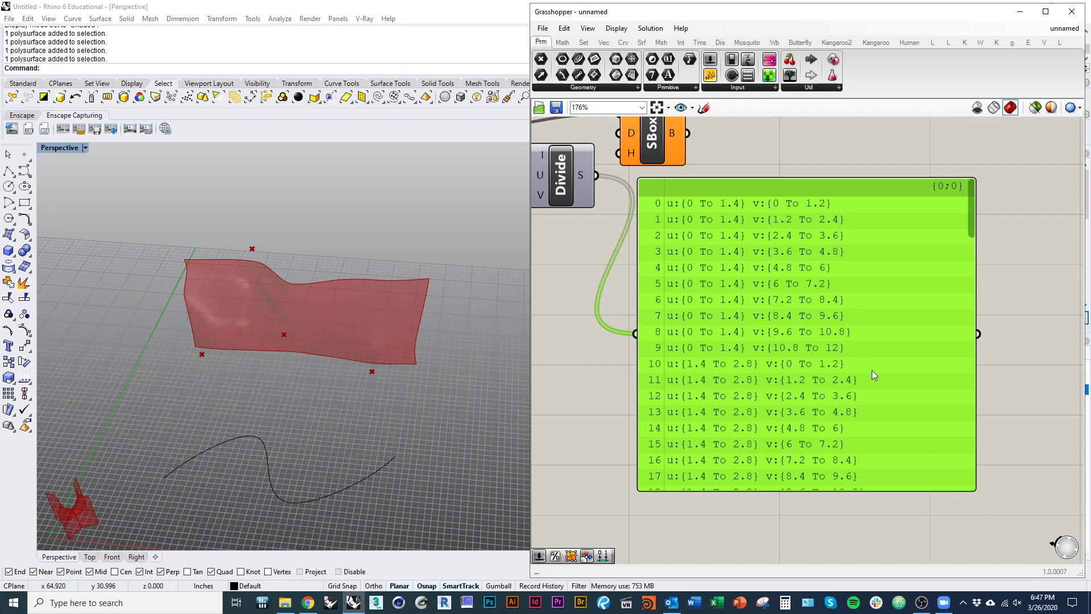
Step: Connect the Divide Domain² segments output to the Surface Box domain input and view the resulting boxes on the surface
right_click_drag(674, 333, 831, 557)
left_click_drag(824, 362, 874, 356)
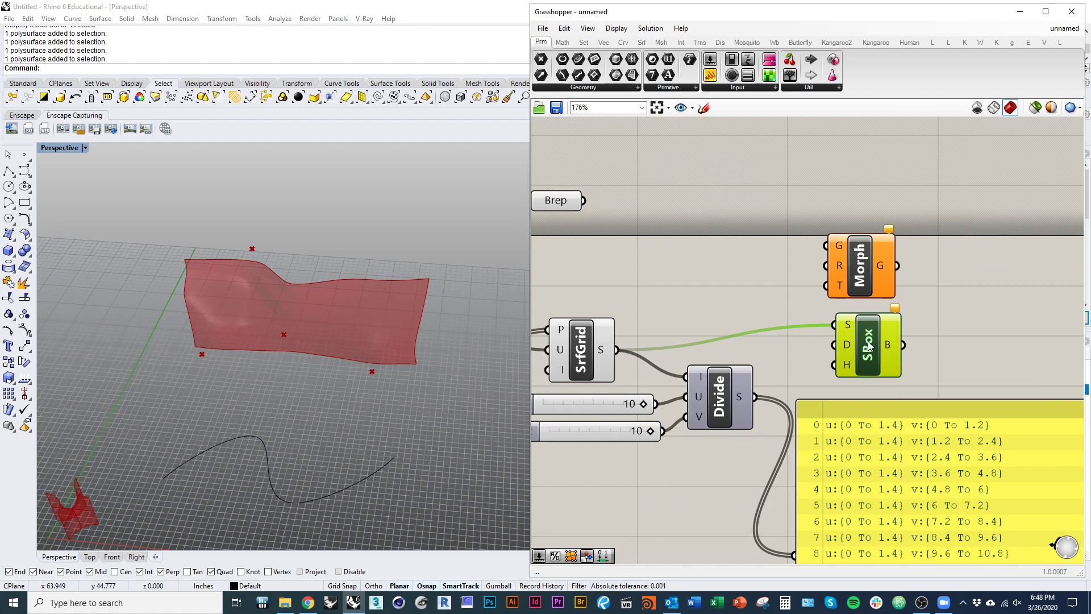
left_click_drag(840, 347, 755, 397)
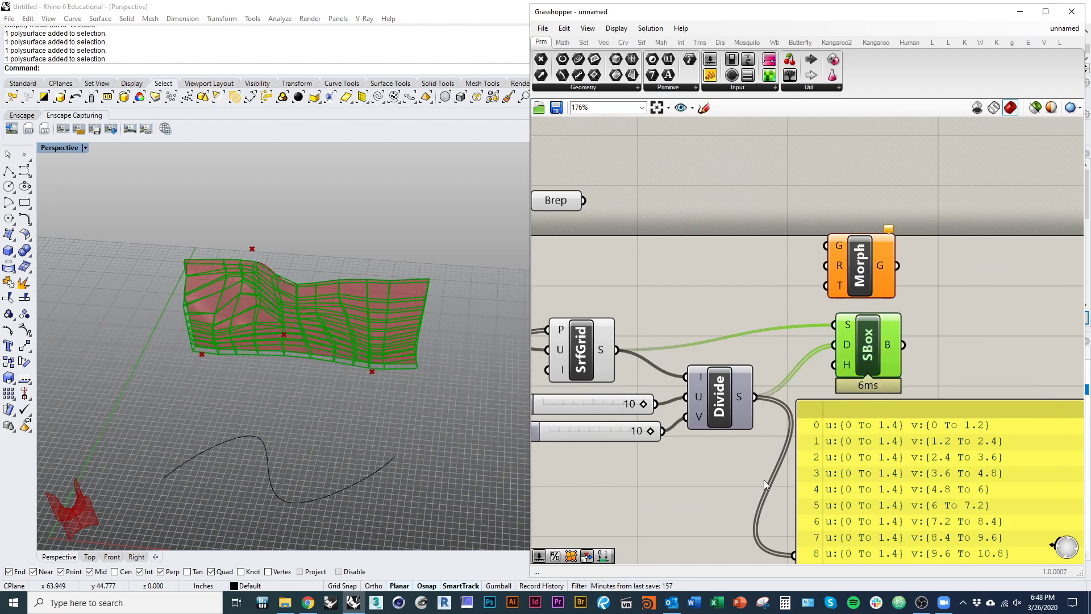
right_click_drag(273, 357, 287, 338)
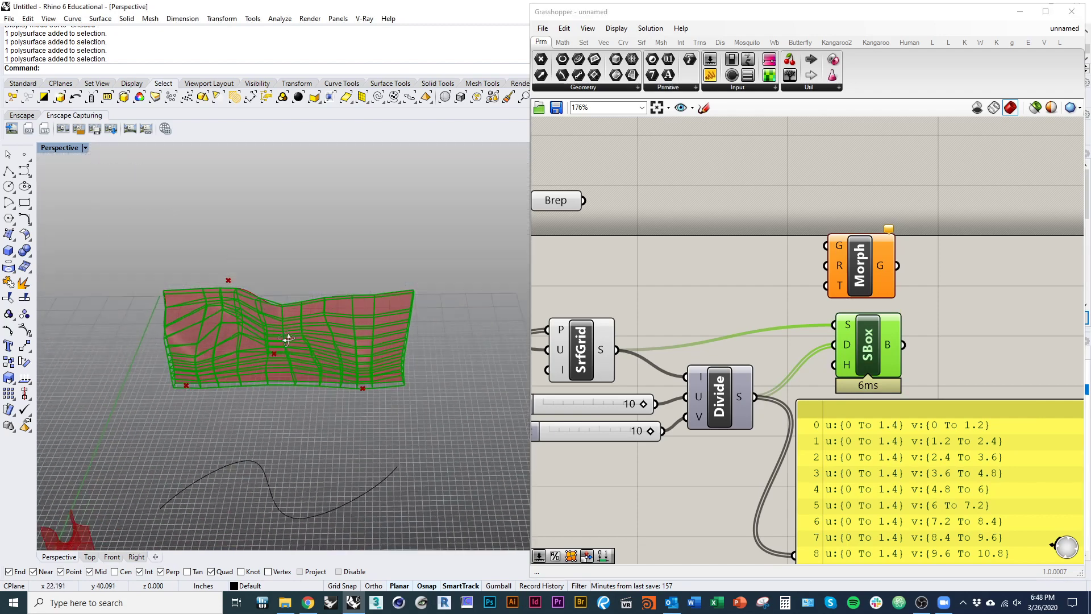
scroll(276, 325, "up", 6)
Step: Set the V Count of Divide Domain² to 6
right_click_drag(654, 450, 749, 440)
scroll(742, 435, "up", 2)
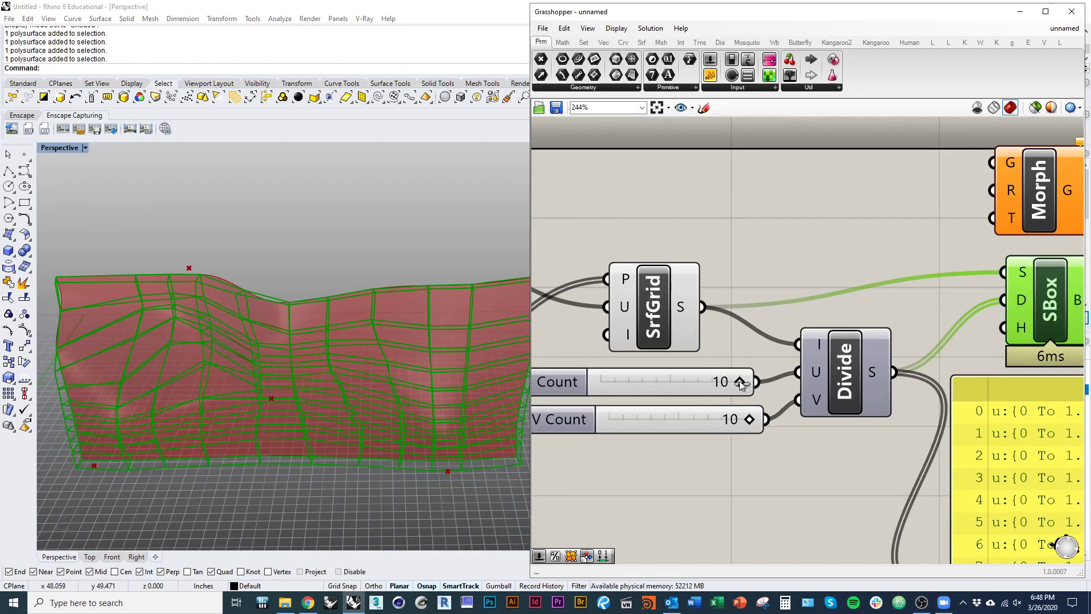
left_click_drag(739, 382, 697, 425)
right_click_drag(410, 397, 360, 370)
scroll(263, 343, "down", 3)
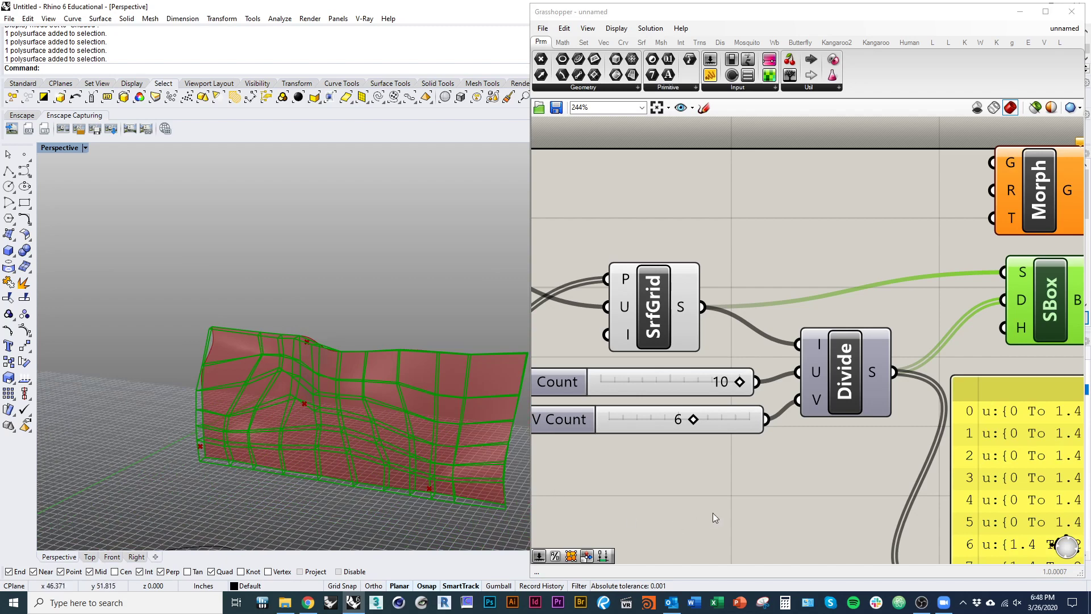
Step: Delete the panel listing the U and V subdomains
left_click(830, 476)
right_click_drag(830, 476, 641, 366)
scroll(645, 365, "down", 2)
left_click(816, 431)
key("Delete")
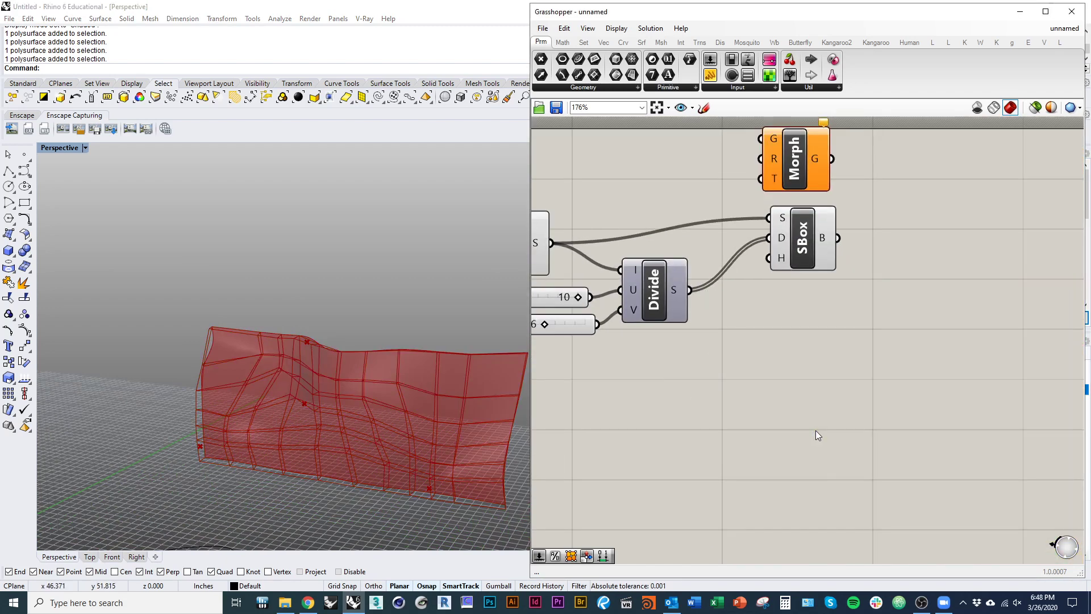
Step: Create a decimal number slider from 10.0, connect it to the Surface Box height input and set it to 2.69
right_click_drag(751, 358, 828, 429)
left_click(875, 316)
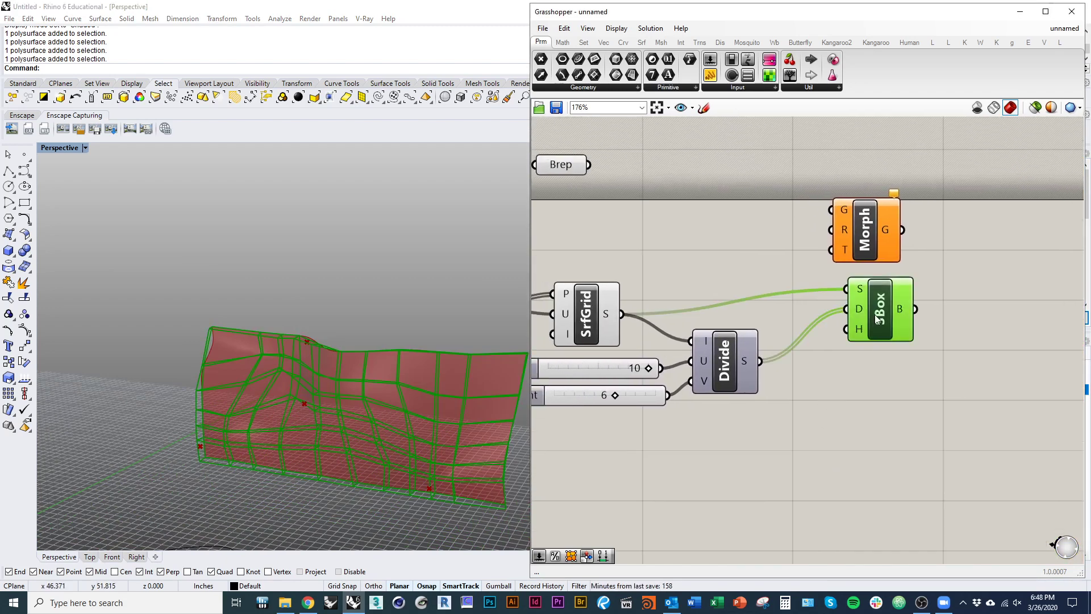
mouse_move(862, 330)
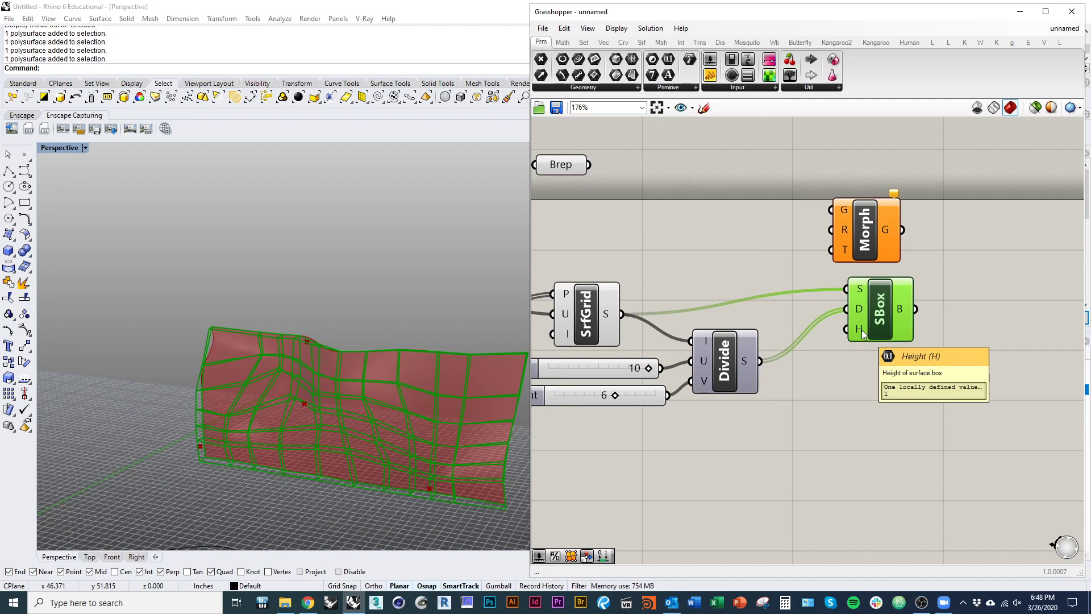
right_click_drag(479, 392, 398, 432)
double_click(719, 464)
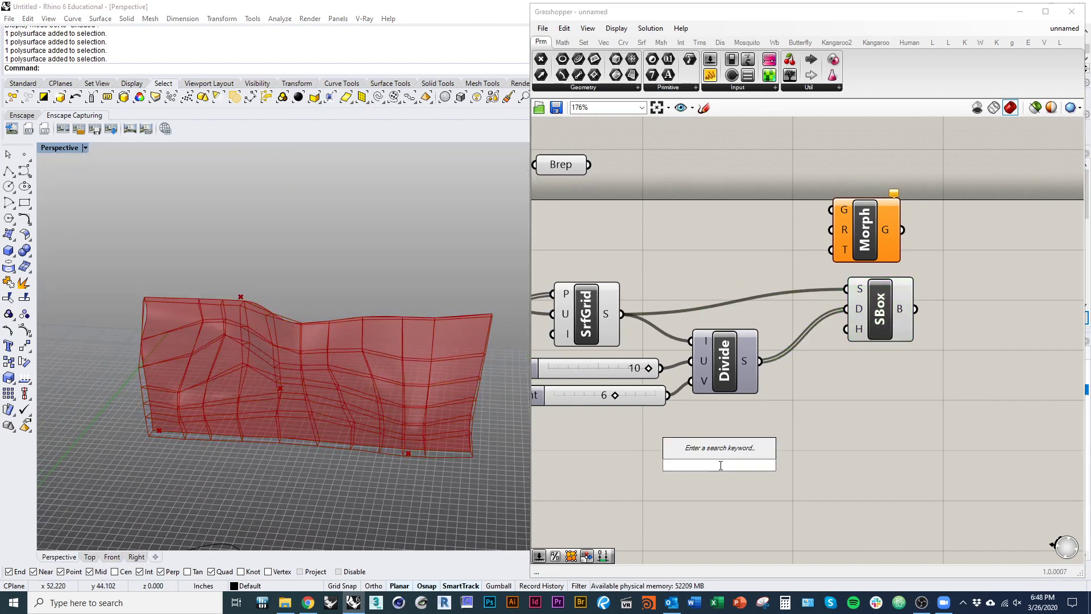
type("10.0")
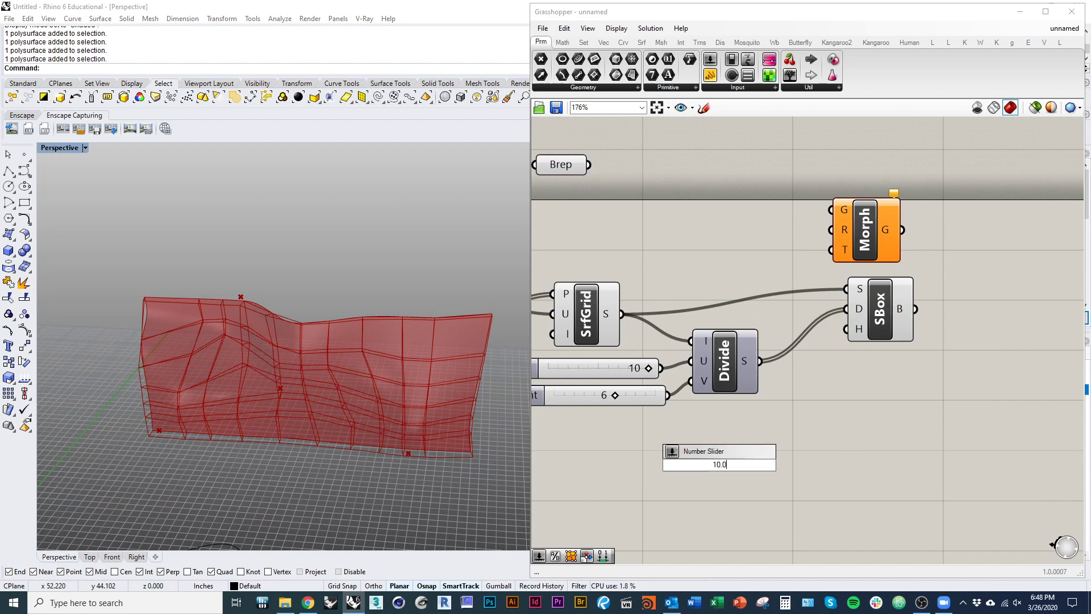
key("Return")
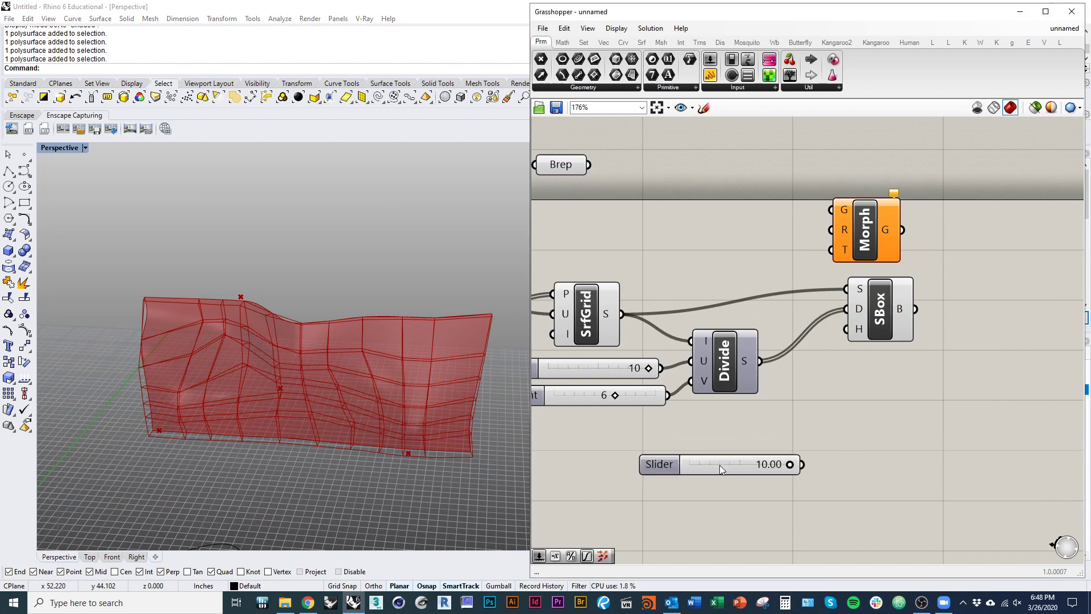
left_click_drag(788, 467, 913, 359)
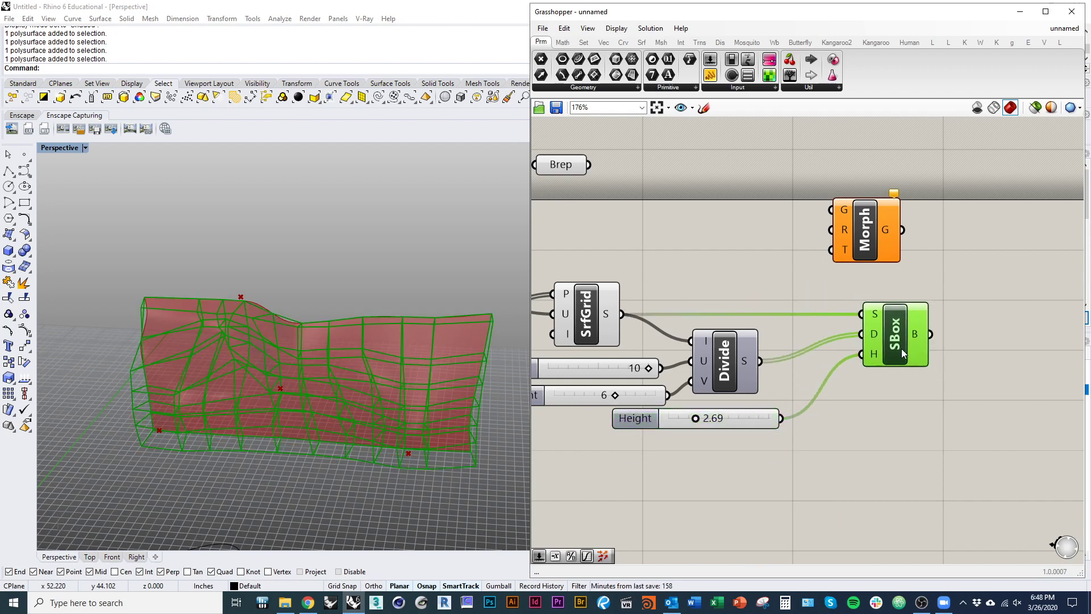
Step: Move the Height slider lower and test heights of 3.94 and 7.79 before setting it to 2.23
left_click_drag(748, 424, 731, 455)
right_click_drag(375, 449, 342, 308)
scroll(243, 355, "up", 5)
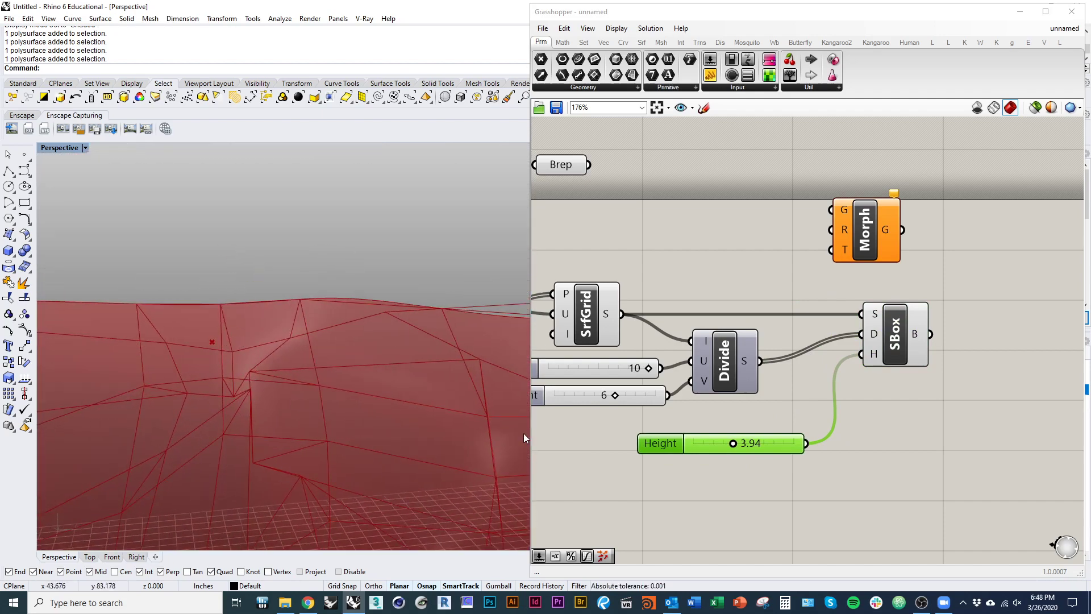
left_click_drag(733, 443, 771, 443)
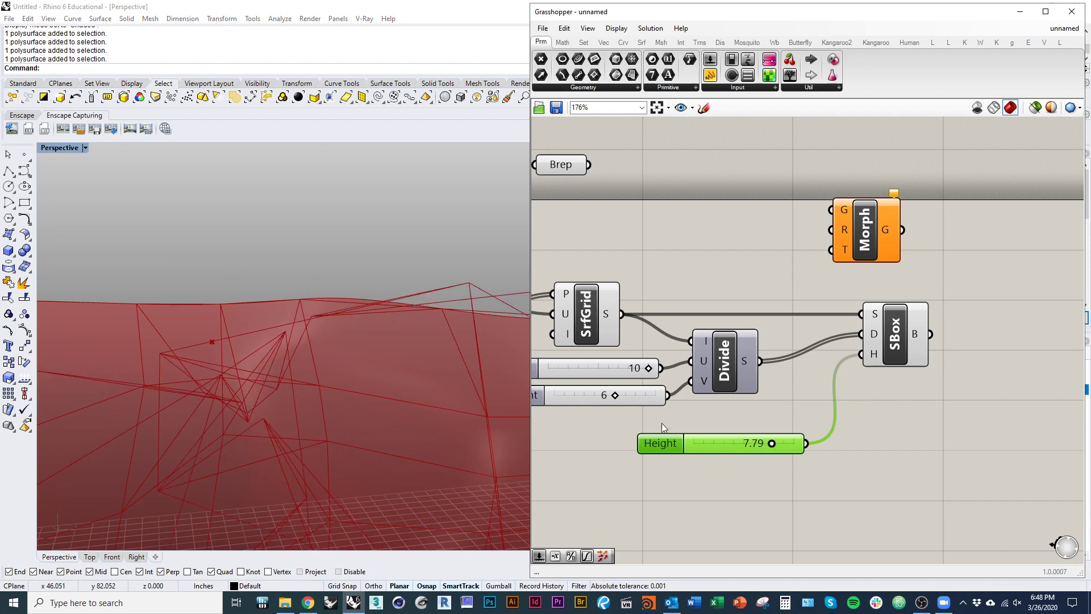
right_click_drag(336, 363, 332, 483)
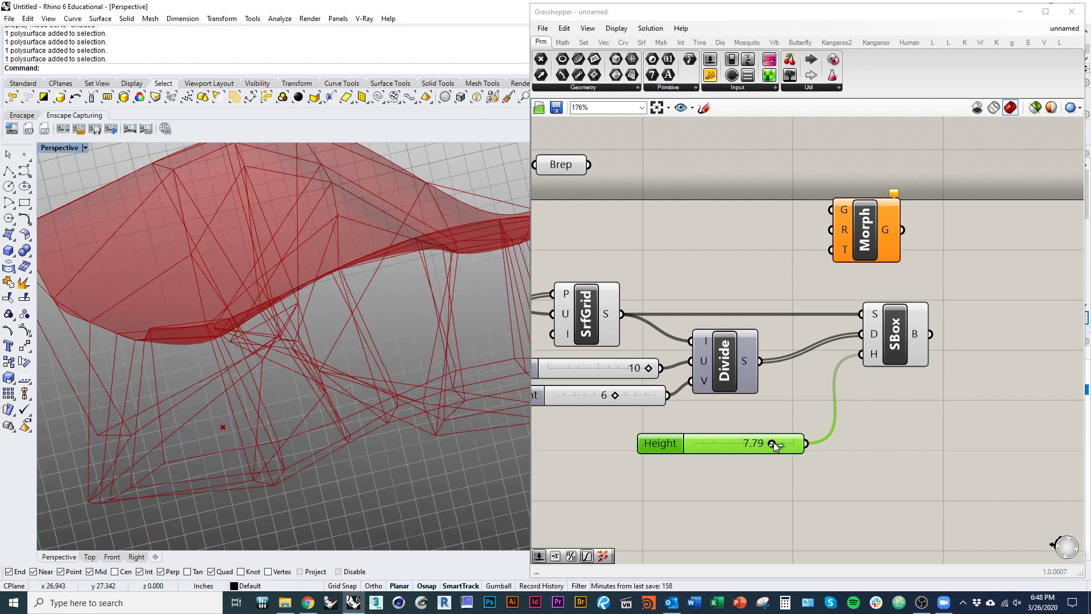
left_click_drag(774, 445, 716, 443)
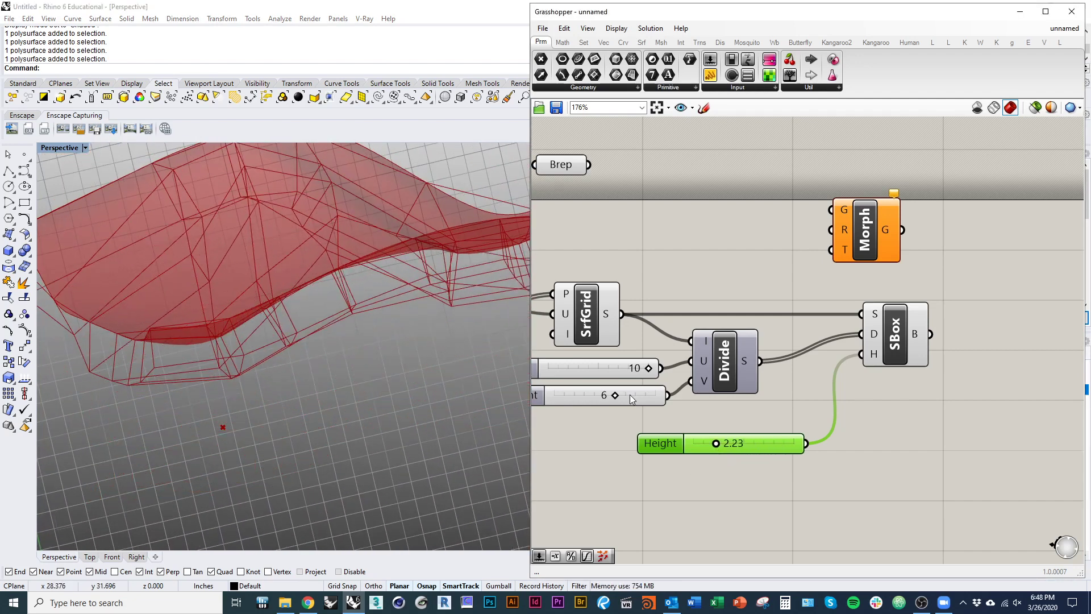
Step: Move the Box Morph component farther along the canvas, beyond the Surface Box
right_click_drag(825, 389, 659, 457)
scroll(659, 456, "down", 1)
left_click_drag(718, 415, 728, 415)
left_click_drag(708, 338, 873, 378)
right_click_drag(775, 419, 881, 427)
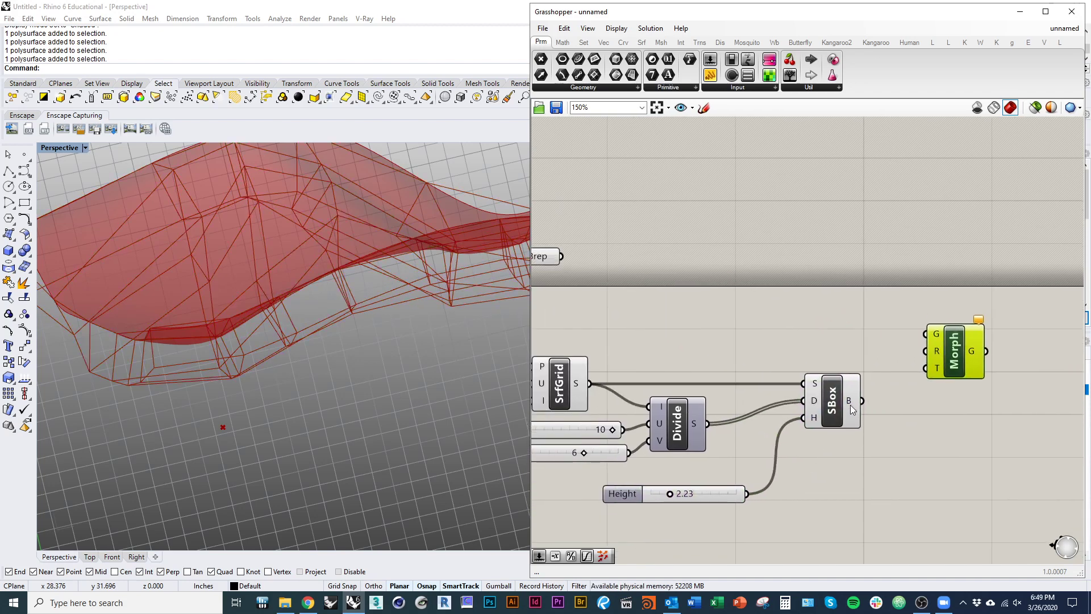
Step: Examine the surface boxes across the wavy surface and the component chain that generates them
right_click_drag(383, 335, 295, 364)
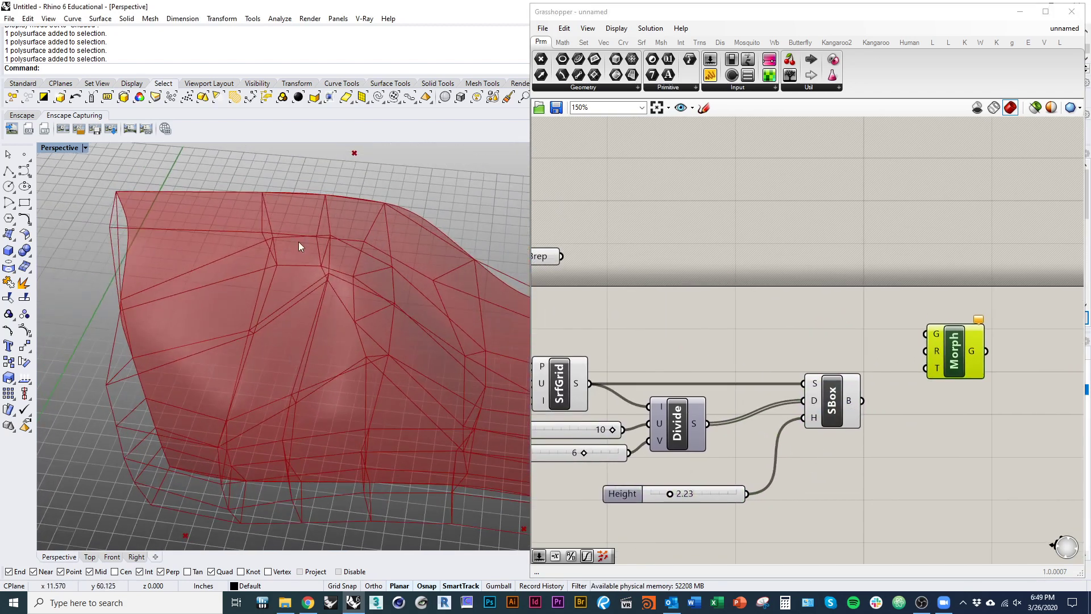
right_click_drag(300, 243, 314, 272)
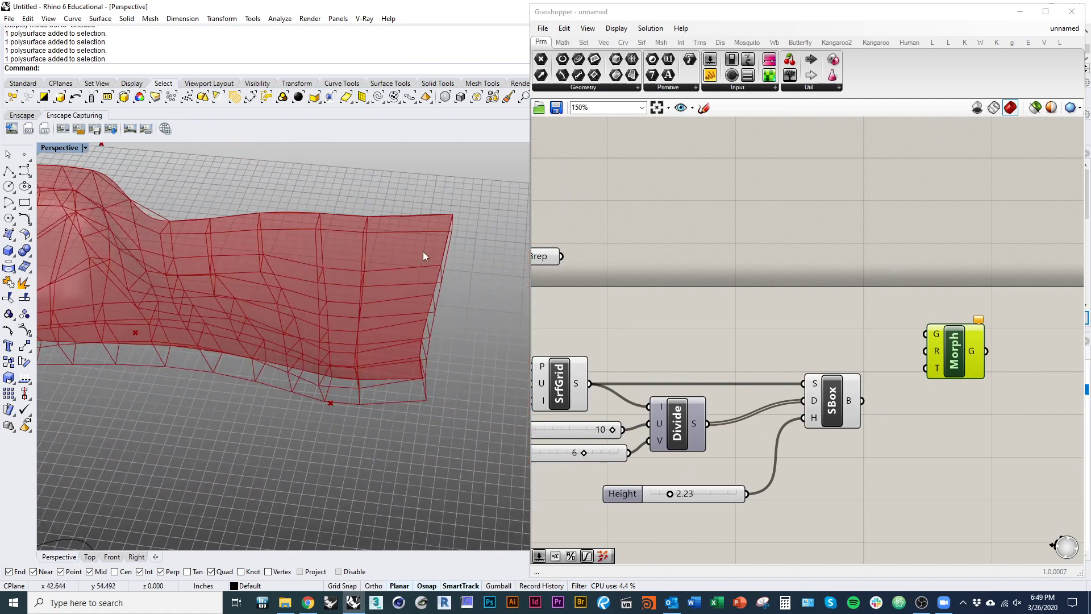
right_click_drag(261, 368, 341, 372, "shift")
scroll(341, 372, "down", 7)
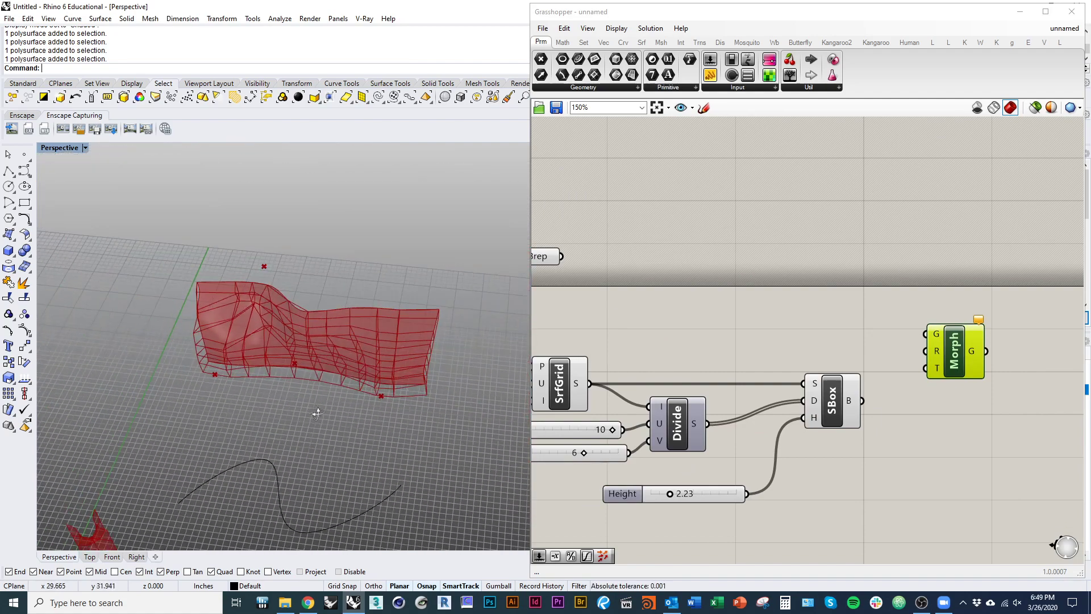
mouse_move(315, 414)
right_mouse_down()
mouse_move(324, 322)
mouse_move(330, 413)
right_mouse_up()
left_click(842, 517)
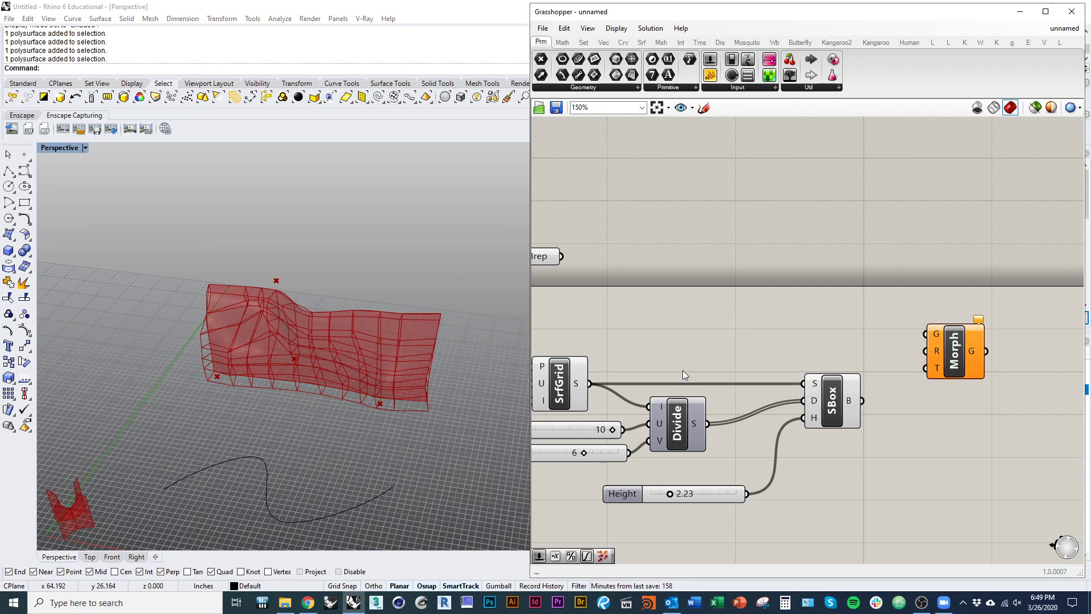
right_click_drag(655, 357, 759, 349)
right_click_drag(989, 342, 905, 337)
left_click(838, 328)
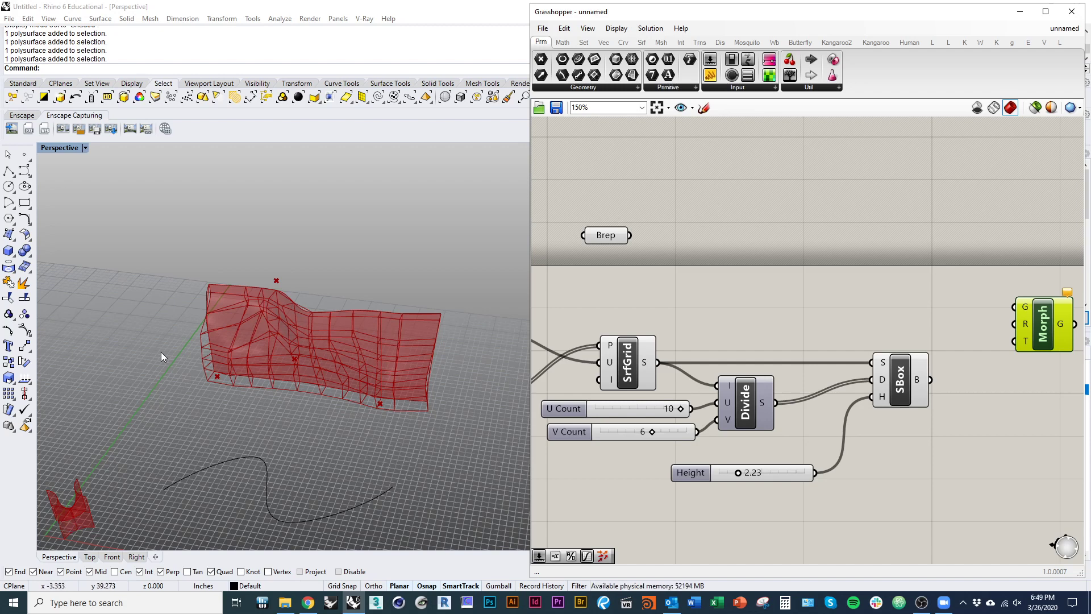
left_click(661, 275)
right_click_drag(661, 275, 618, 307)
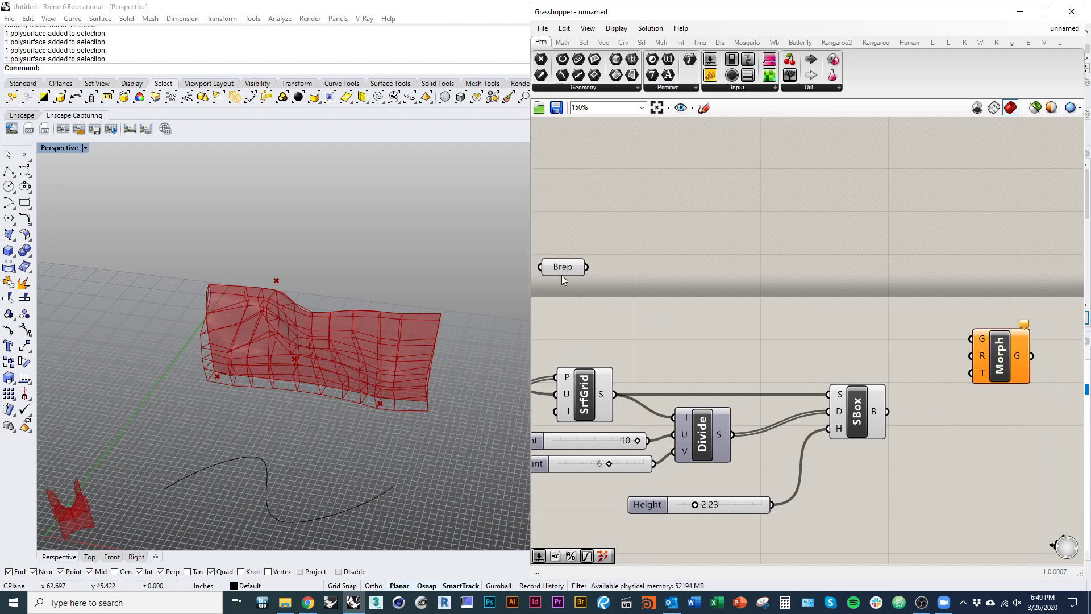
Step: Move the Brep parameter closer to the morph setup and connect it to the Box Morph geometry input
left_click_drag(562, 269, 728, 322)
right_click_drag(841, 345, 649, 310)
left_click_drag(816, 329, 830, 343)
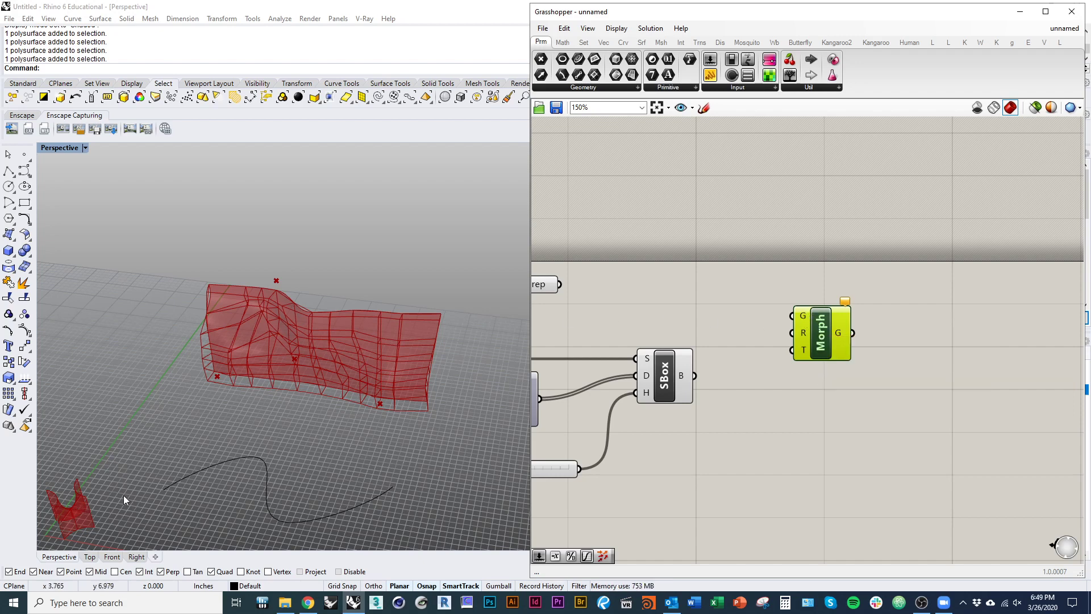
left_click_drag(568, 289, 792, 316)
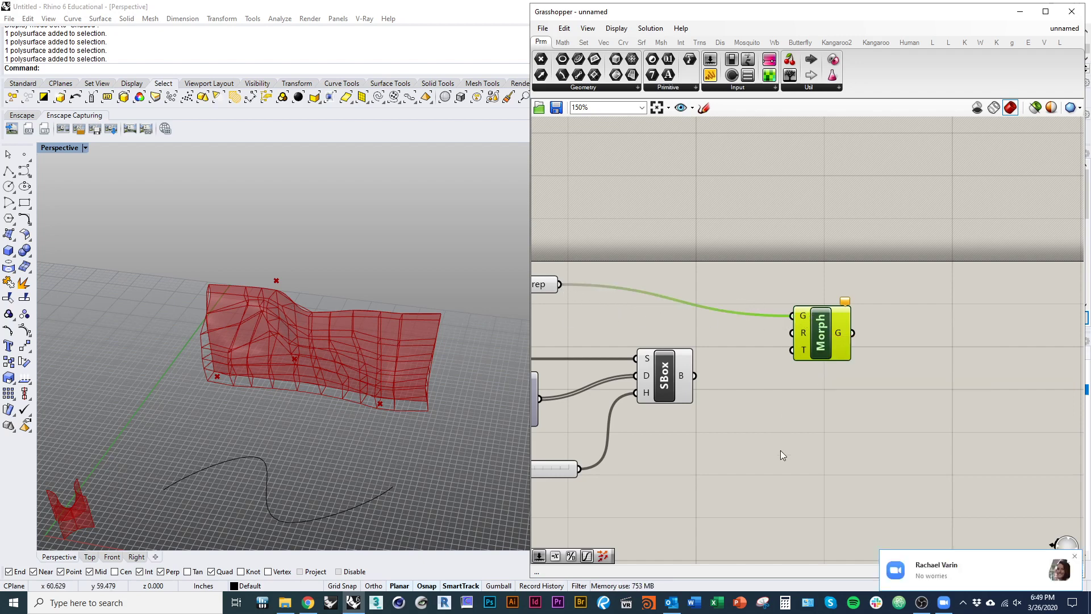
left_click(1074, 556)
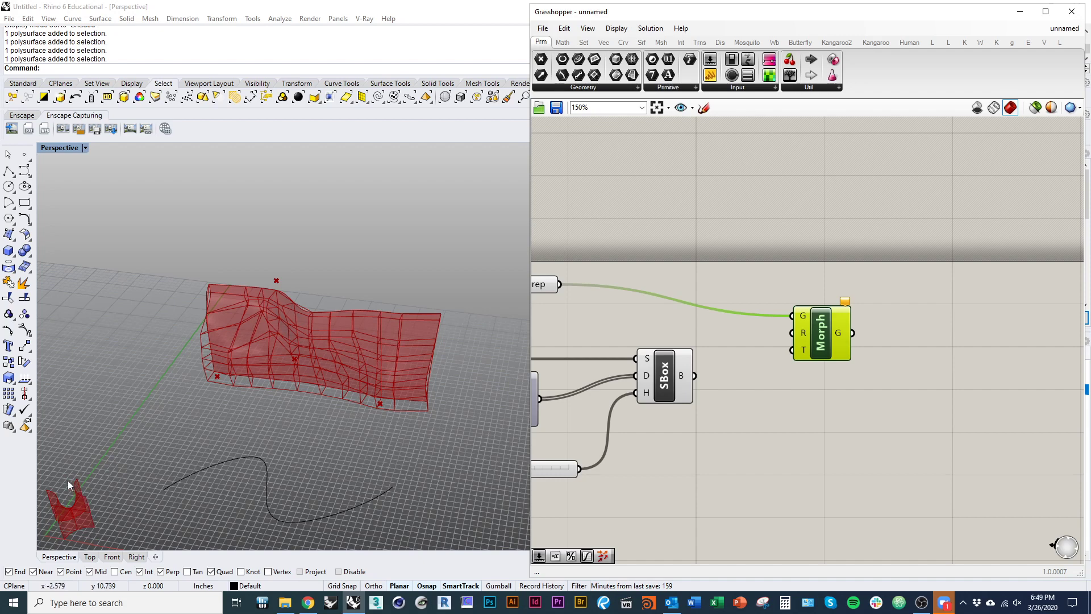
Step: Add a Bounding Box component between Brep and Box Morph and connect the Brep output to its content input
right_click_drag(729, 365, 791, 366)
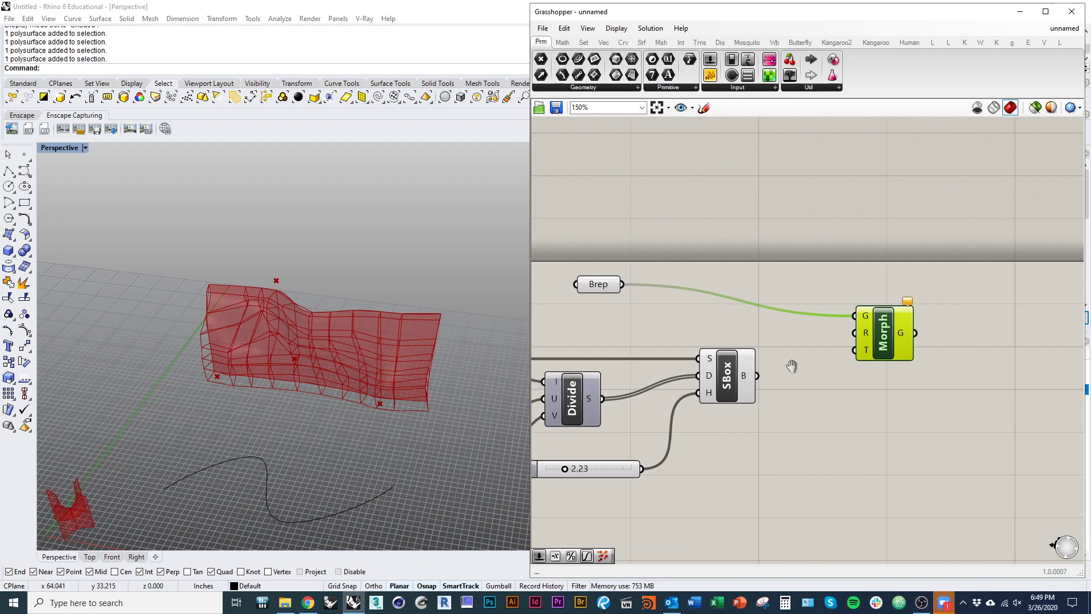
right_click_drag(680, 320, 665, 331)
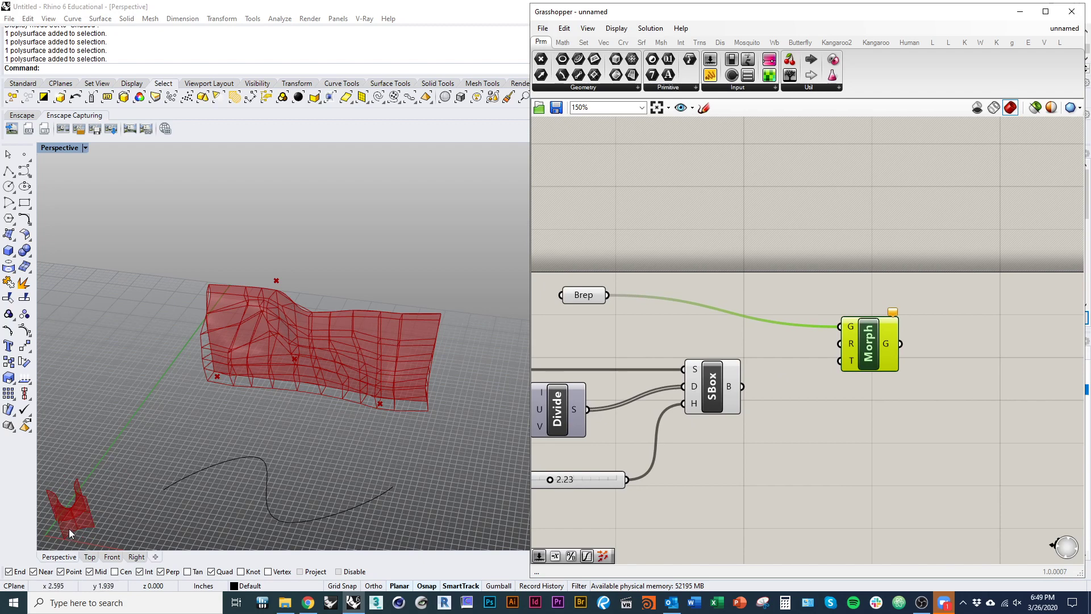
left_click(652, 264)
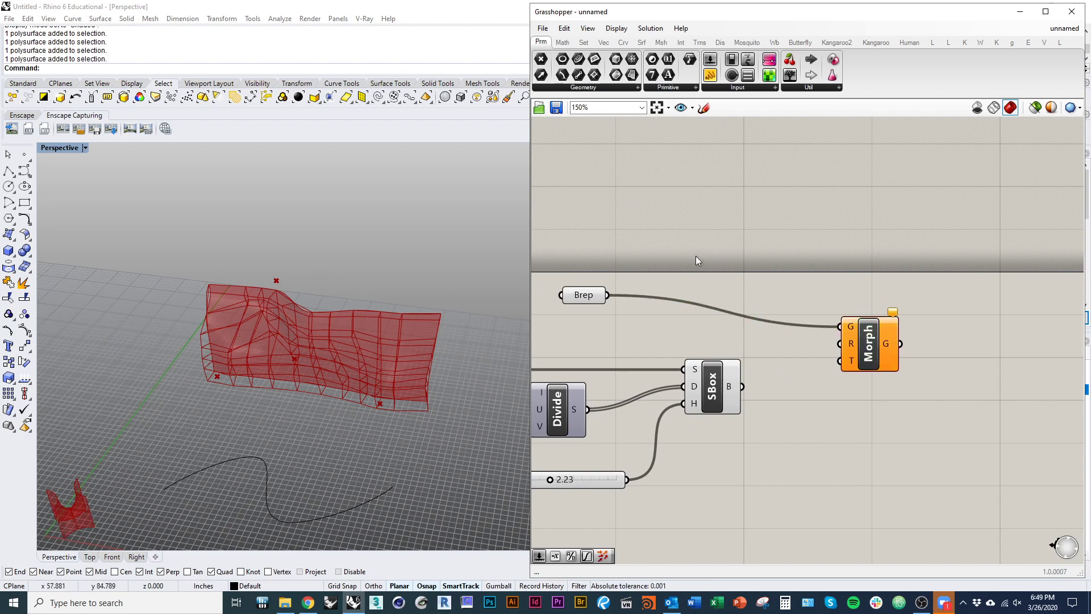
double_click(724, 273)
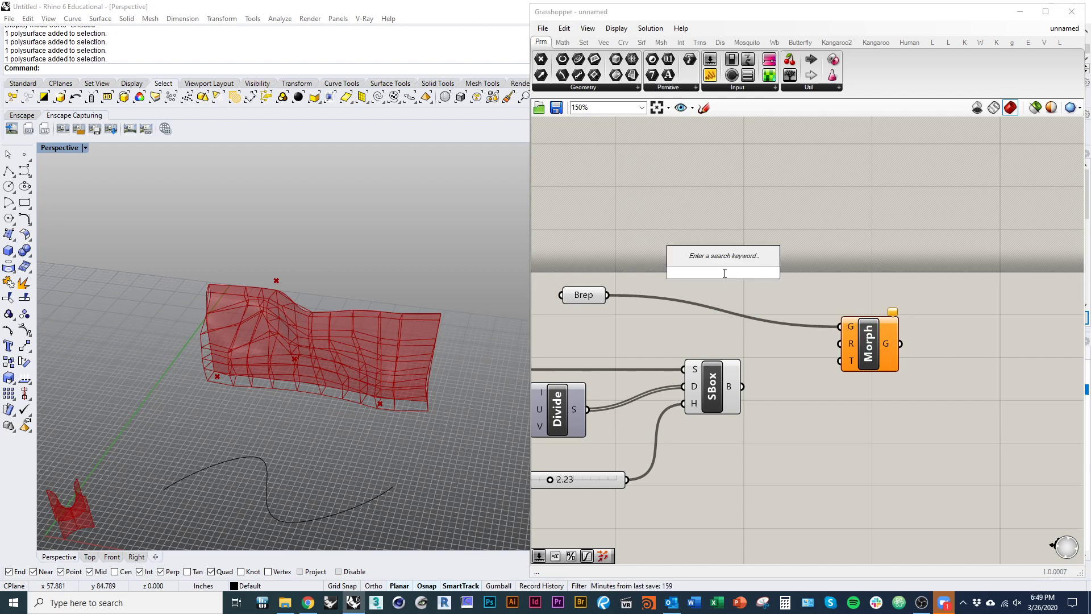
type("bounding")
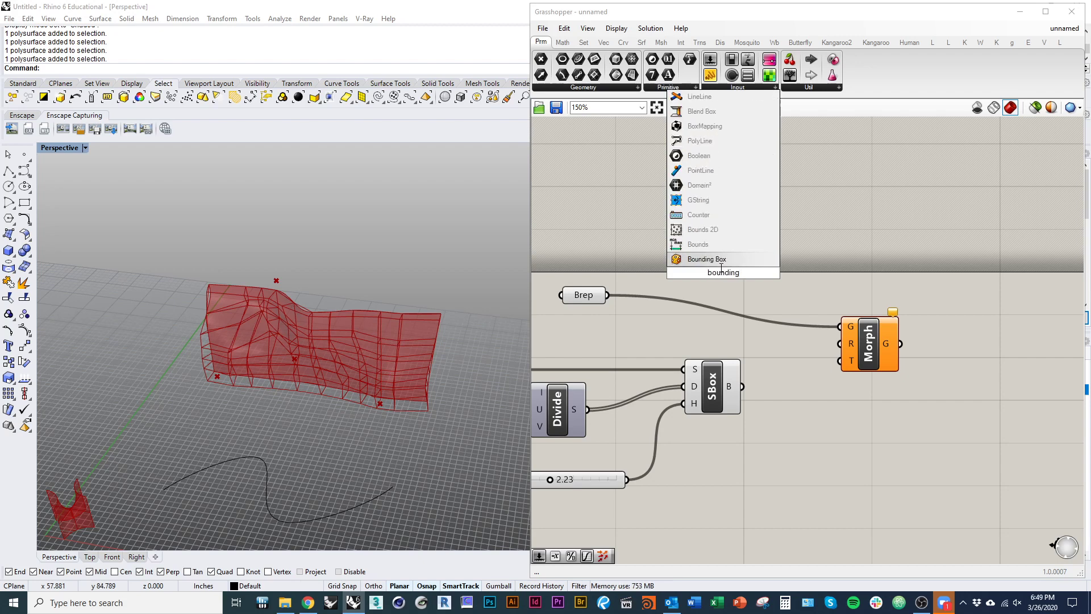
key("Return")
left_click_drag(718, 267, 607, 294)
left_click_drag(730, 295, 732, 316)
Step: Inspect the bounding box around the module and move the Box Morph component farther from the Bounding Box component
scroll(264, 394, "down", 3)
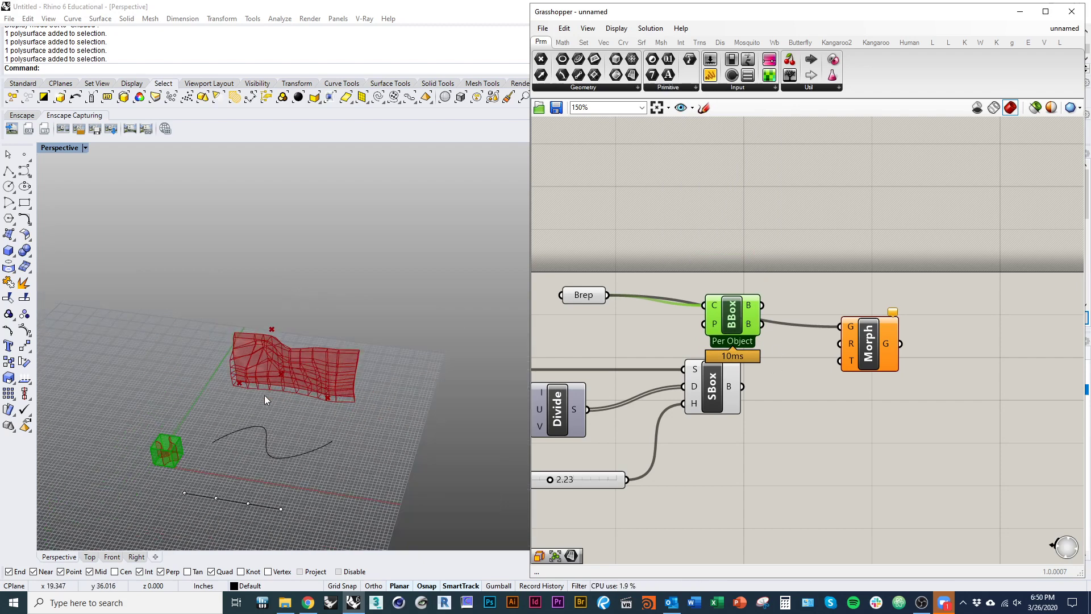
scroll(145, 463, "up", 3)
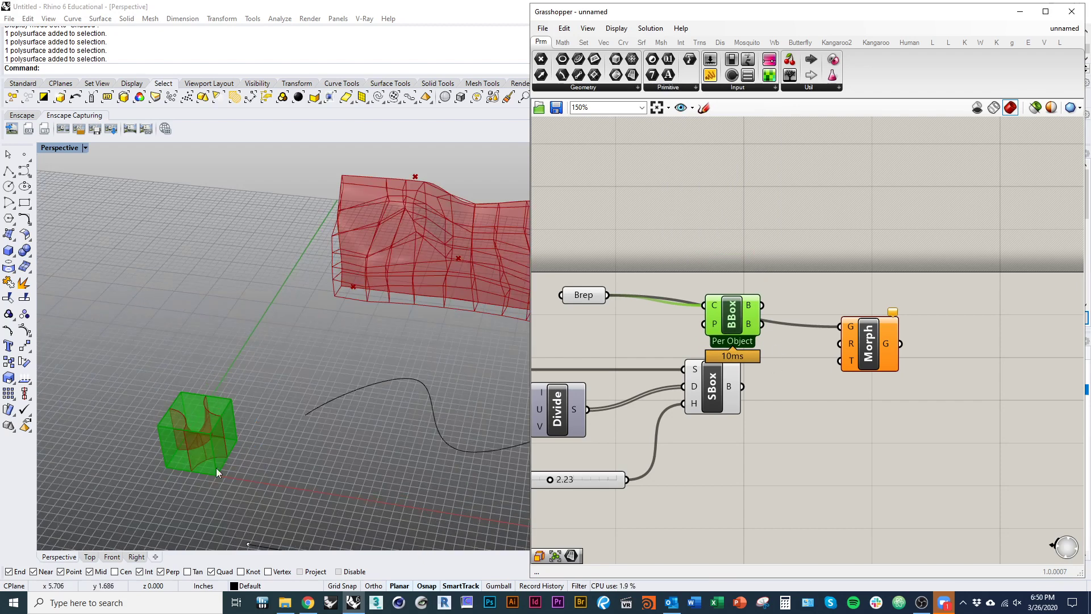
scroll(202, 419, "up", 3)
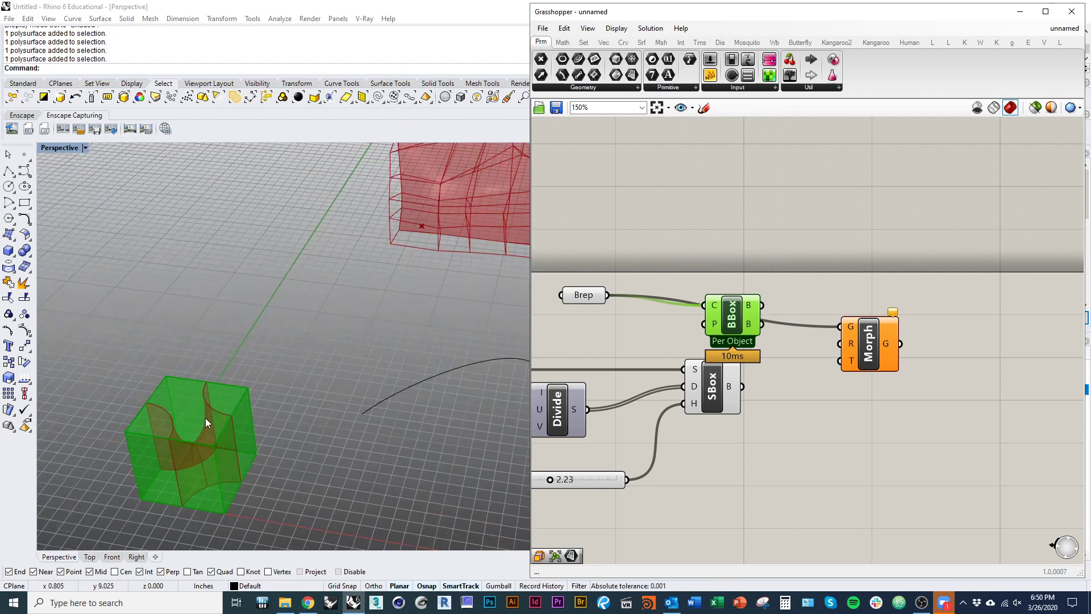
left_click(818, 464)
left_click_drag(869, 347, 924, 332)
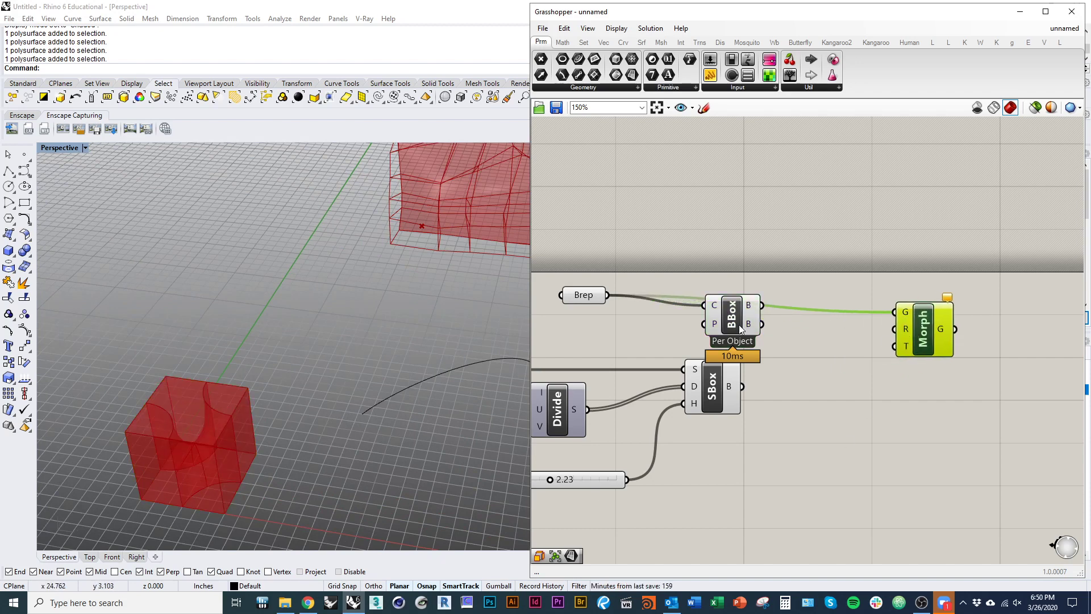
Step: Connect the Bounding Box output to Box Morph's reference input and the Surface Box output to its target input
left_click_drag(741, 321, 884, 333)
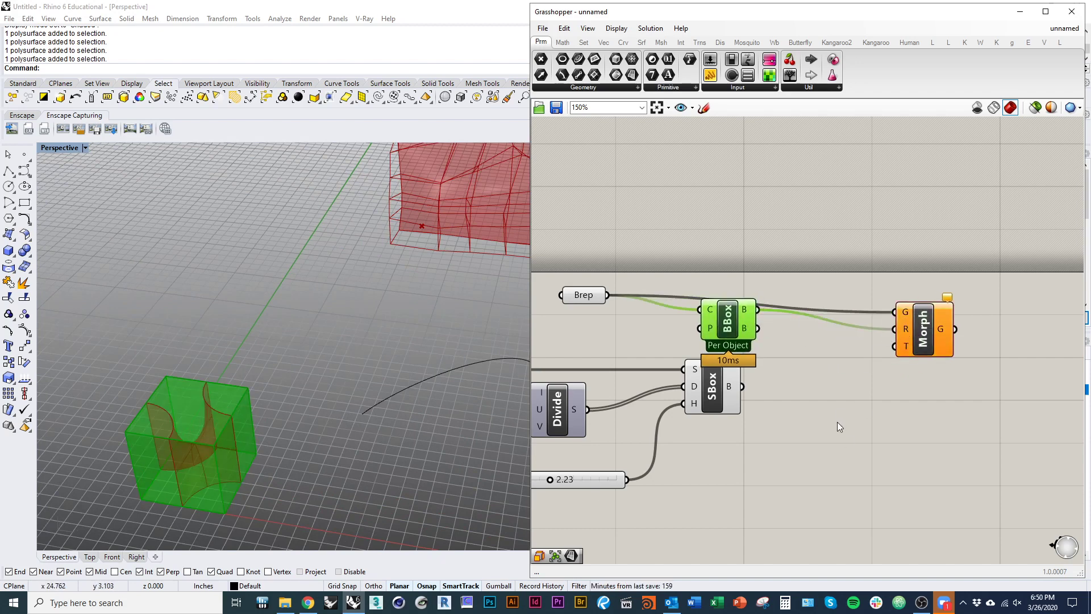
left_click_drag(713, 412, 719, 424)
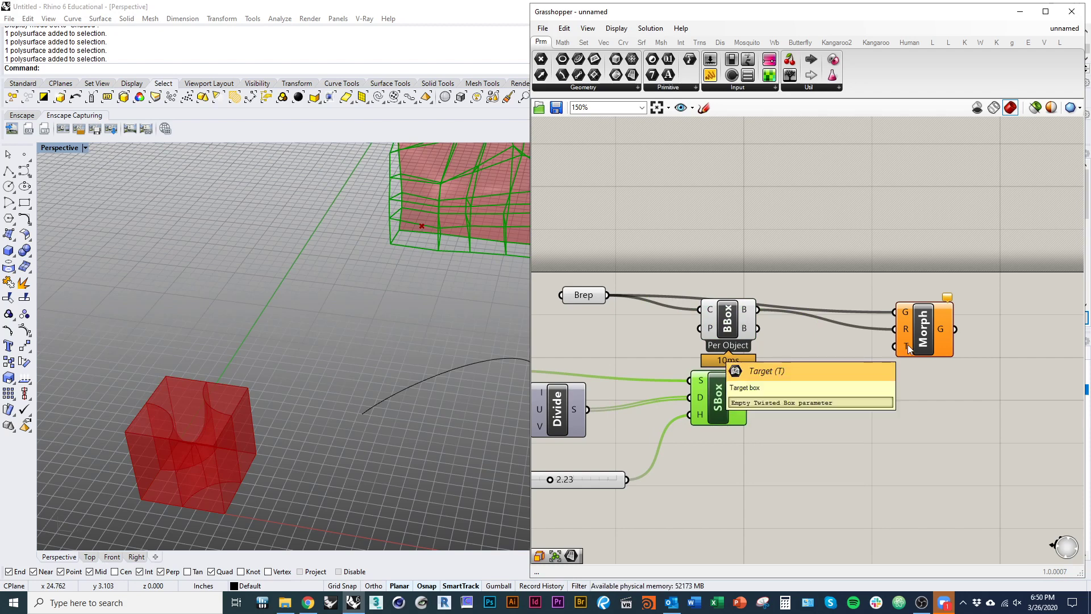
right_click_drag(203, 397, 194, 401)
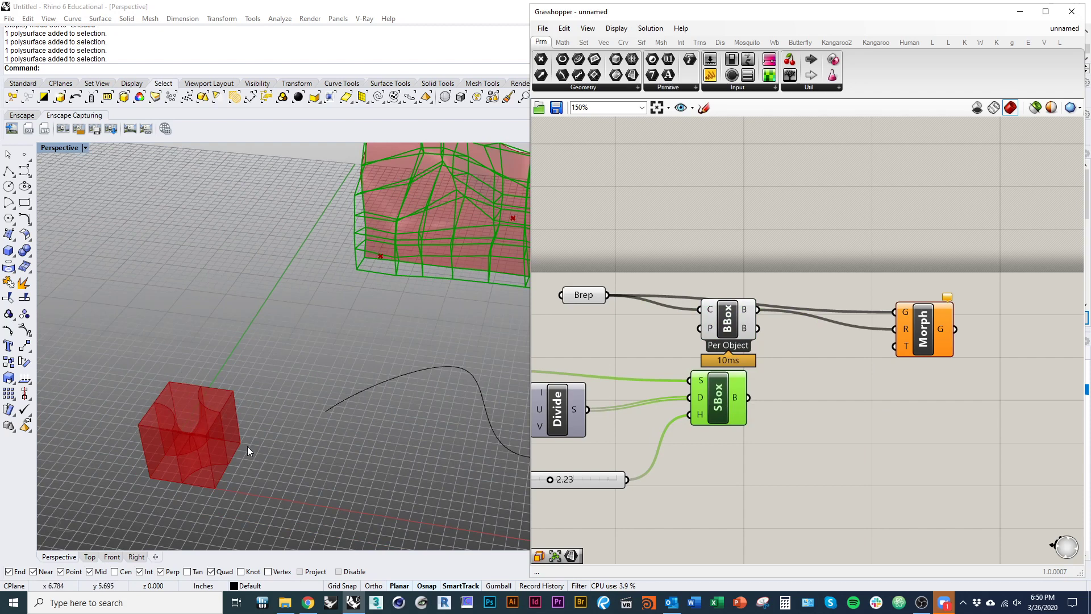
scroll(171, 438, "down", 3)
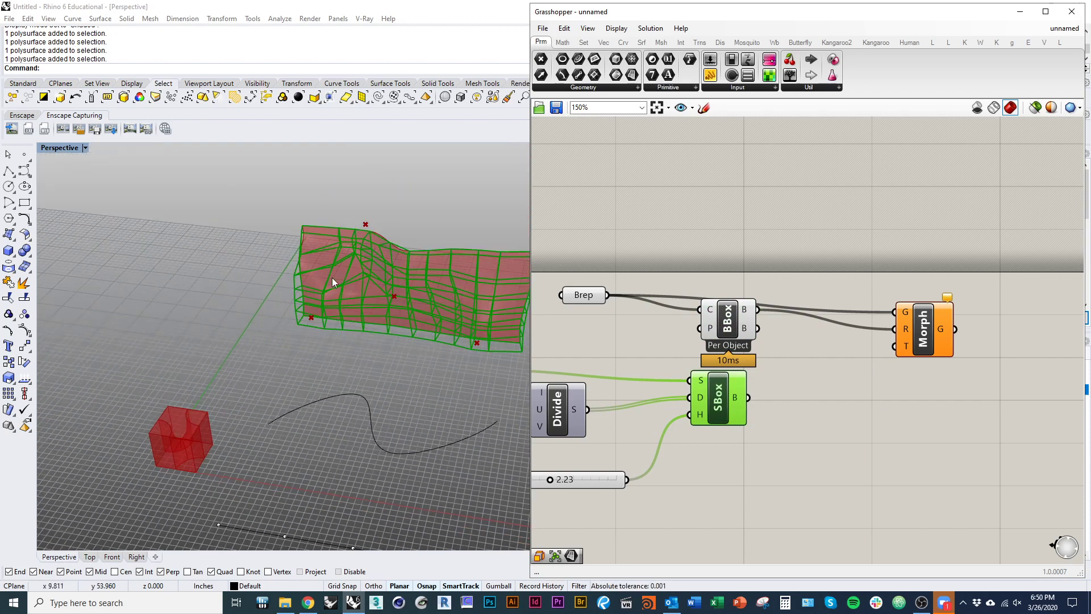
left_click_drag(748, 397, 905, 348)
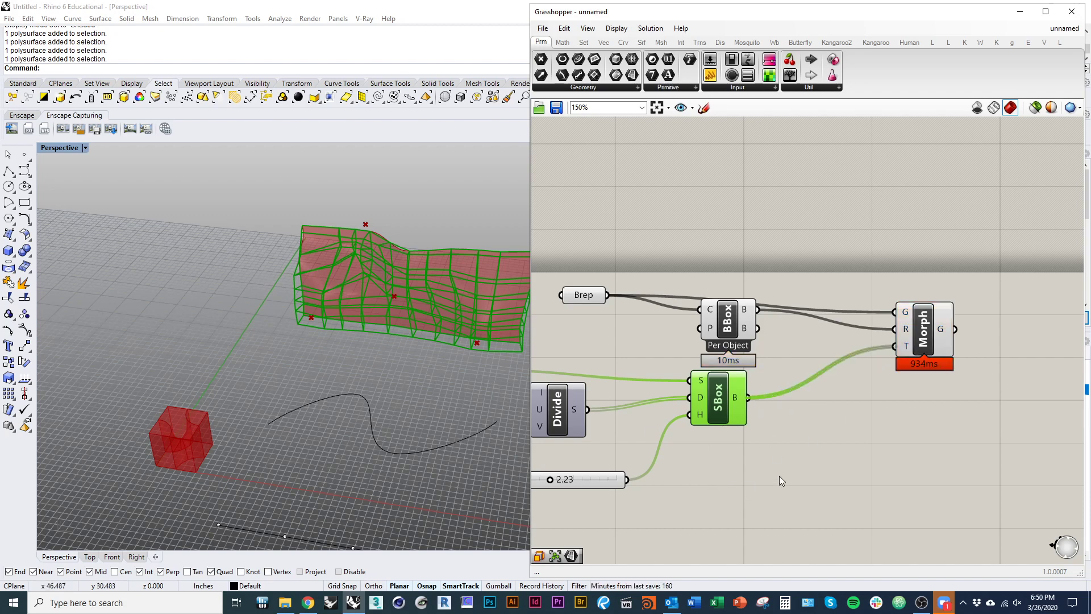
left_click(762, 451)
Step: Select the components feeding Box Morph and hide their previews, keeping only the morphed geometry displayed
scroll(796, 437, "down", 4)
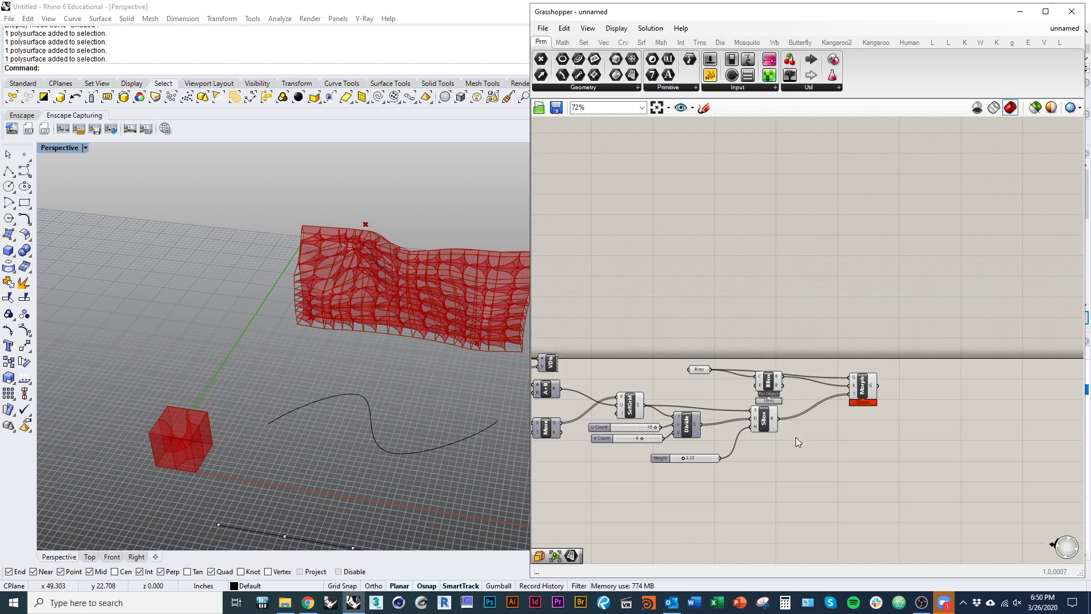
left_click_drag(929, 453, 730, 313)
scroll(410, 325, "up", 8)
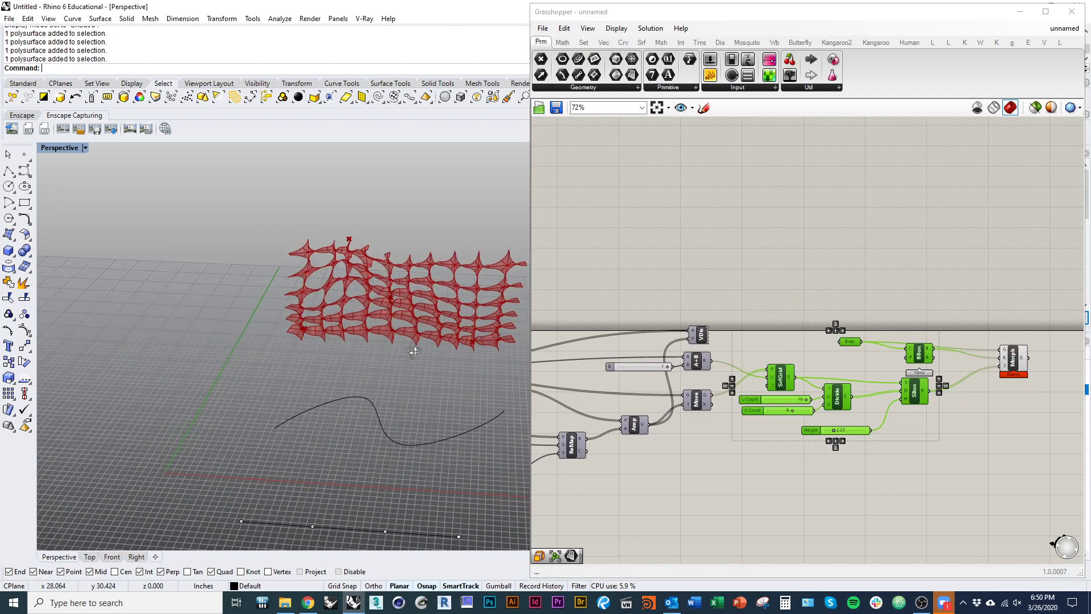
Step: Examine the morphed modules across the wavy surface from several angles
scroll(409, 325, "down", 3)
right_click_drag(377, 371, 301, 381)
scroll(100, 354, "down", 8)
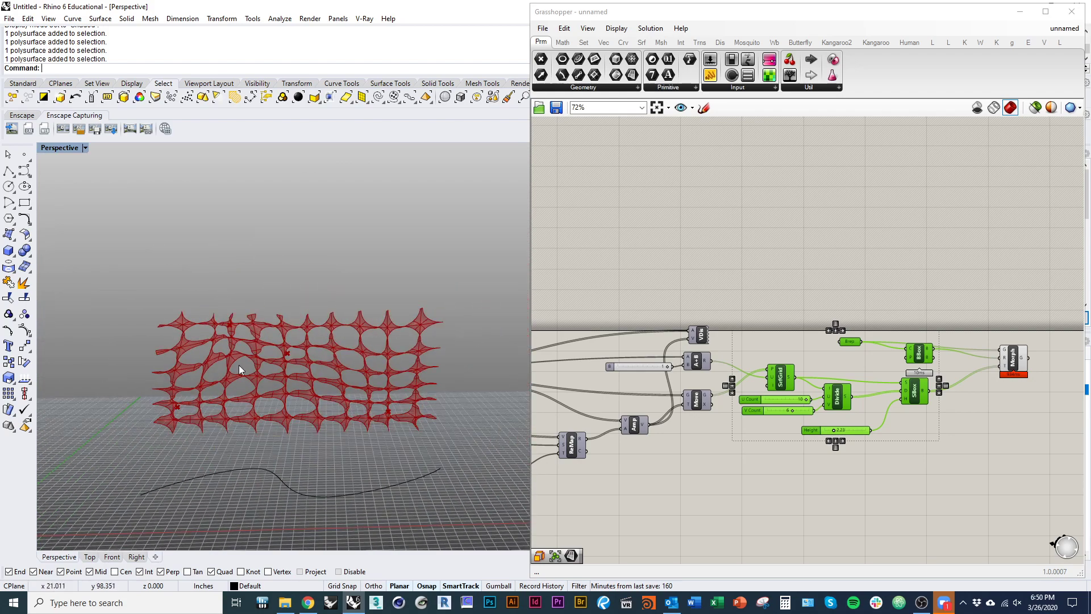
scroll(289, 362, "up", 10)
right_click_drag(275, 319, 357, 320)
left_click(677, 477)
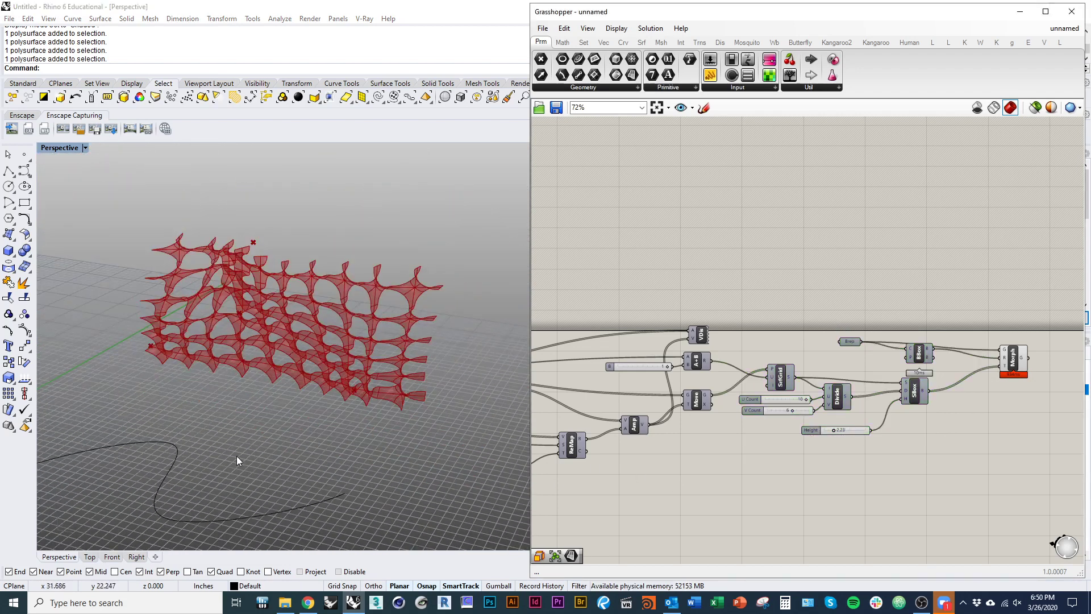
Step: Make the original module visible again in the Rhino viewport while leaving the flat rectangular surface hidden
right_click_drag(237, 456, 237, 459)
key("ctrl+shift+h")
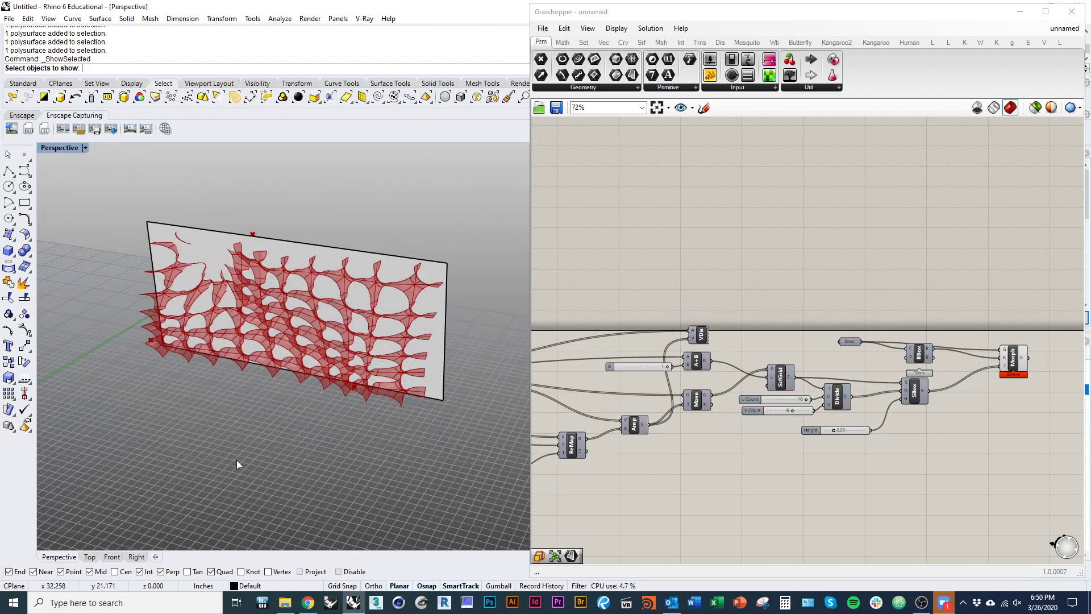
double_click(706, 5)
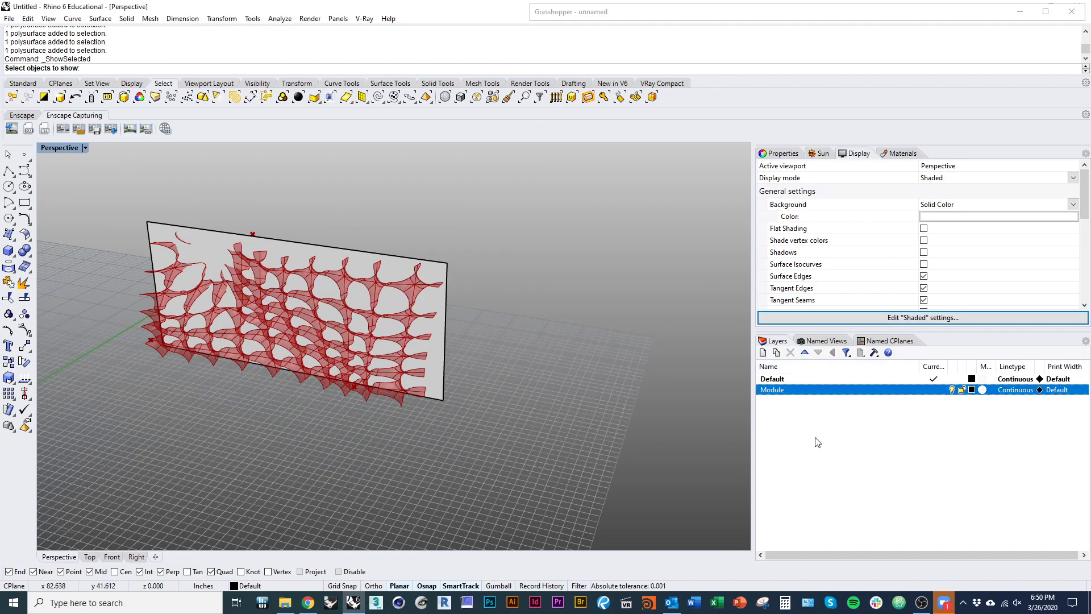
double_click(623, 11)
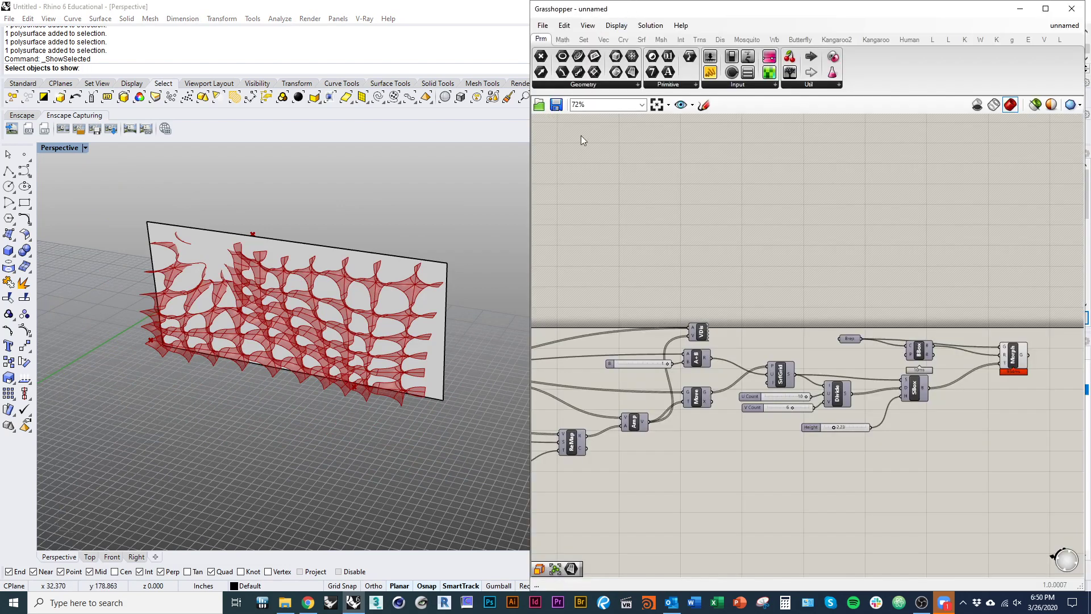
right_click_drag(319, 369, 368, 389)
double_click(677, 9)
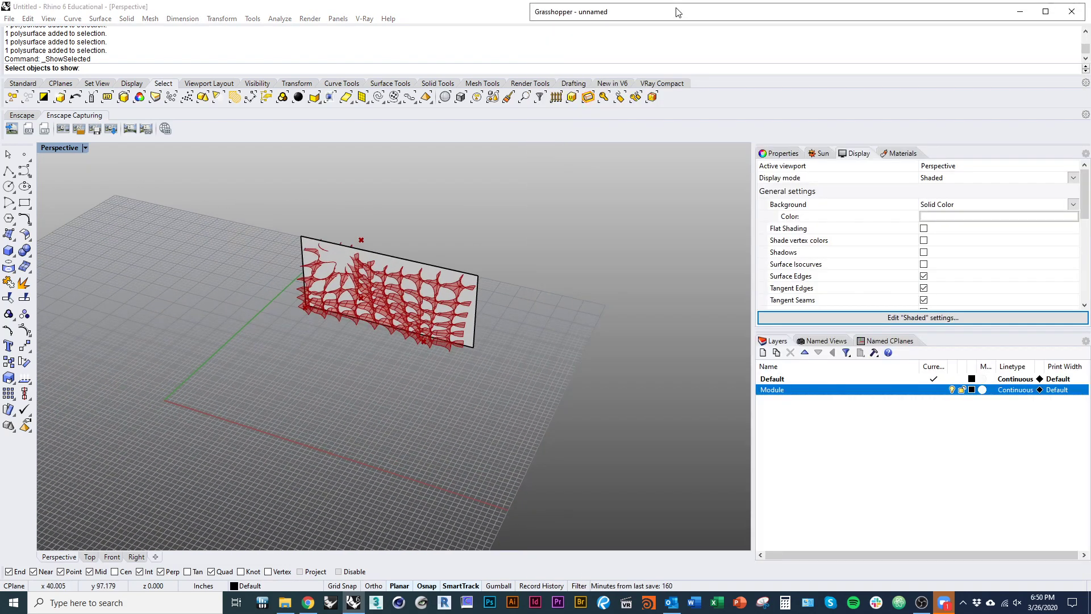
right_click(615, 421)
double_click(619, 11)
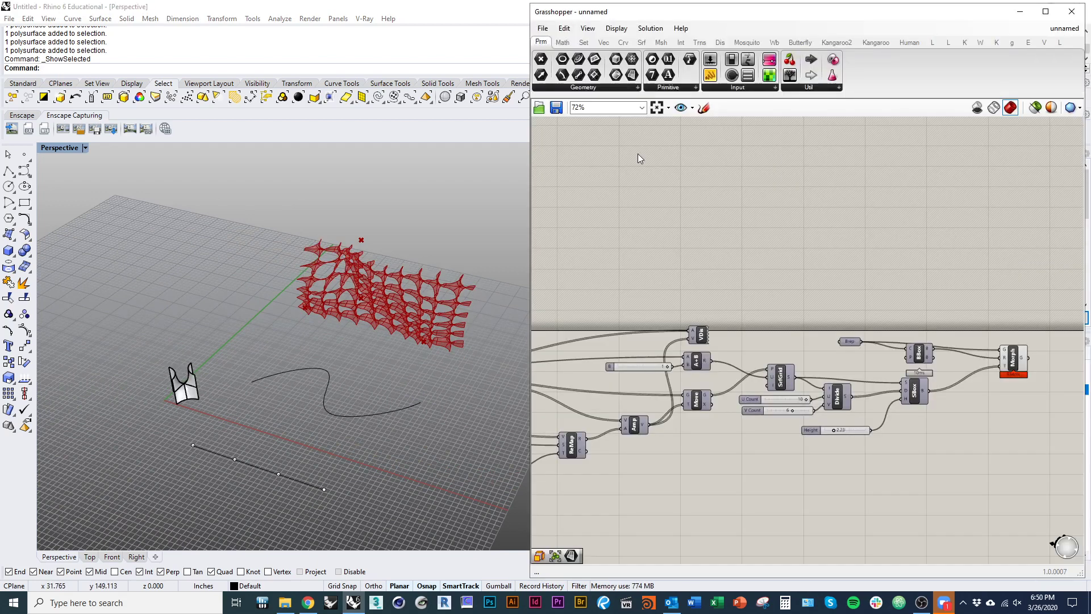
Step: Mirror the module in place with Copy set to No, about a plane through its centre parallel to the Y axis
right_click_drag(205, 390, 238, 404)
left_click(193, 435)
right_click_drag(226, 453, 250, 431, "shift")
type("mi")
key("Return")
scroll(233, 419, "up", 6)
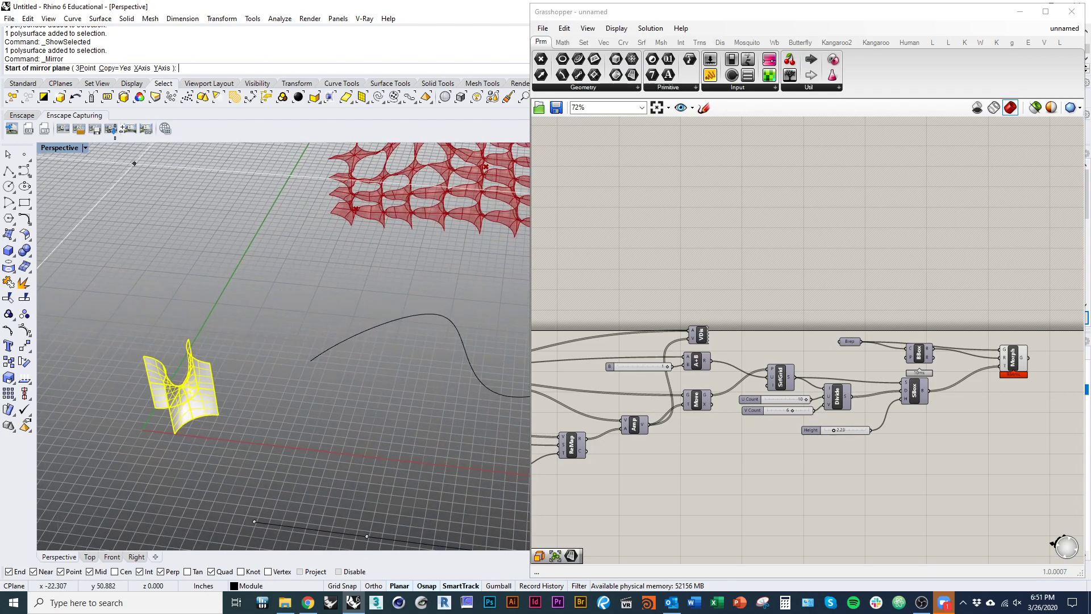
left_click(114, 69)
left_click(181, 389)
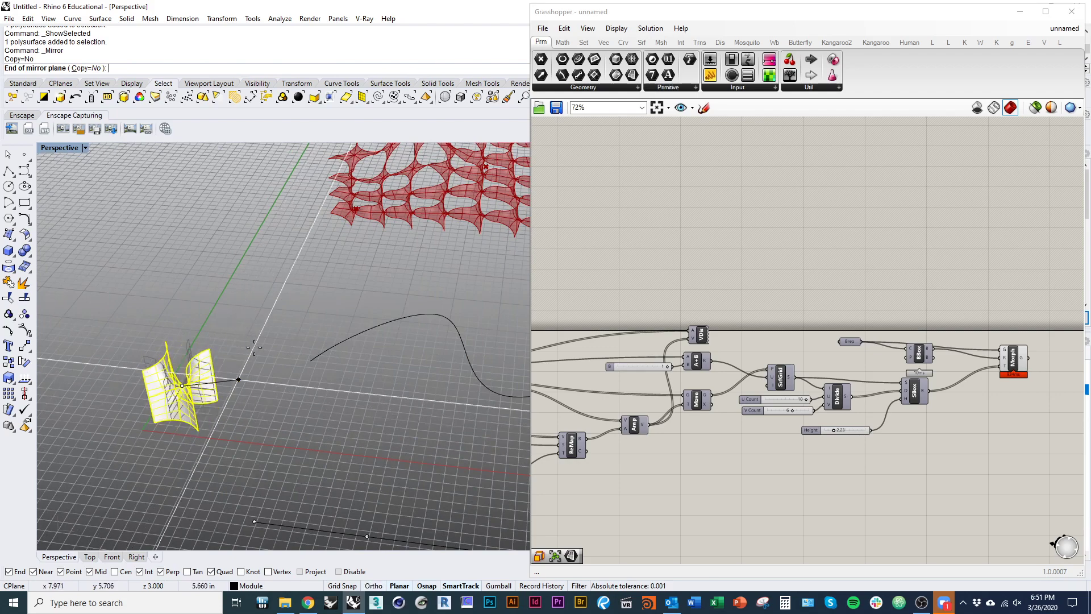
right_click_drag(261, 345, 192, 445, "shift")
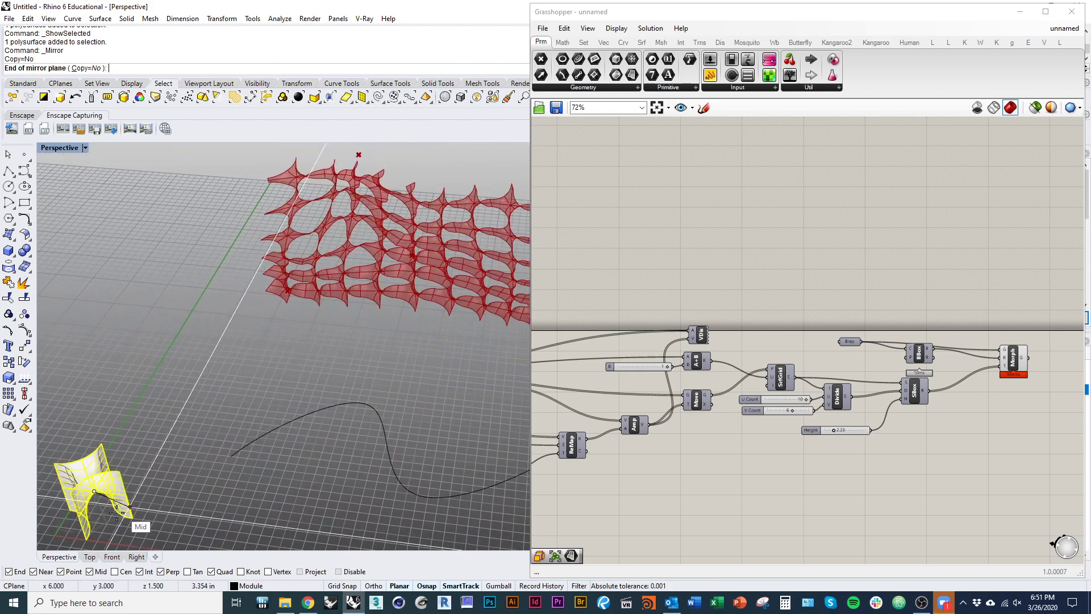
key("shift")
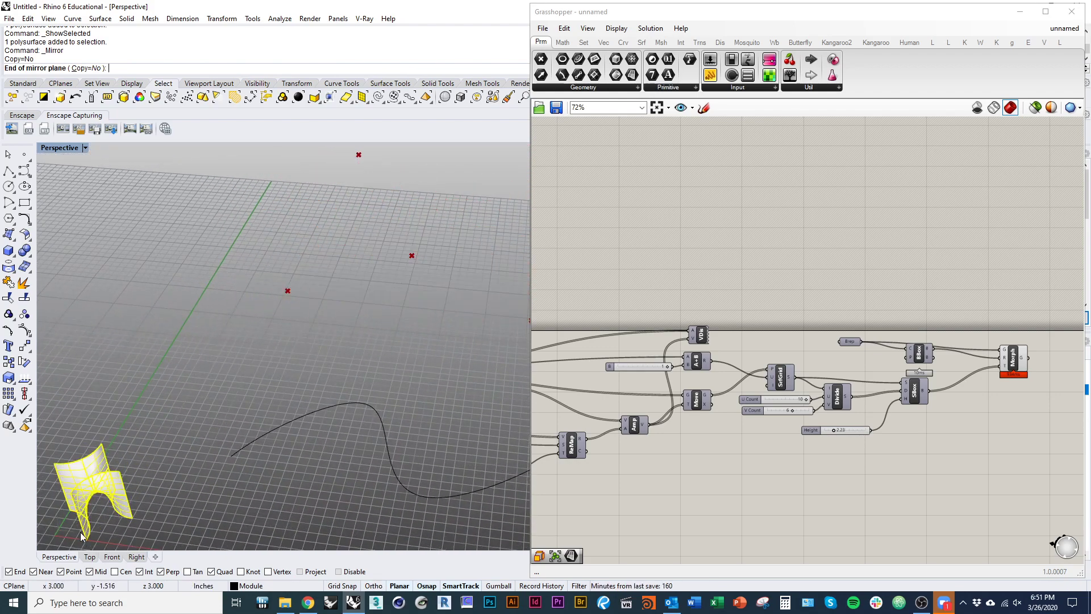
left_click(80, 532)
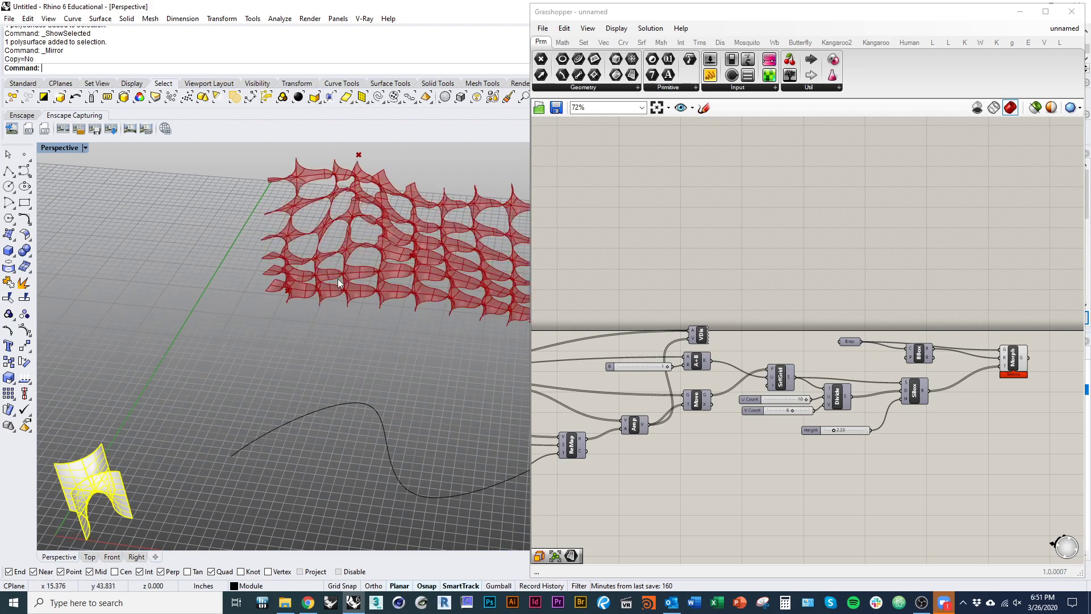
Step: Rotate the module 45 degrees about its centre without making a copy
right_click_drag(445, 298, 541, 249)
scroll(341, 239, "up", 7)
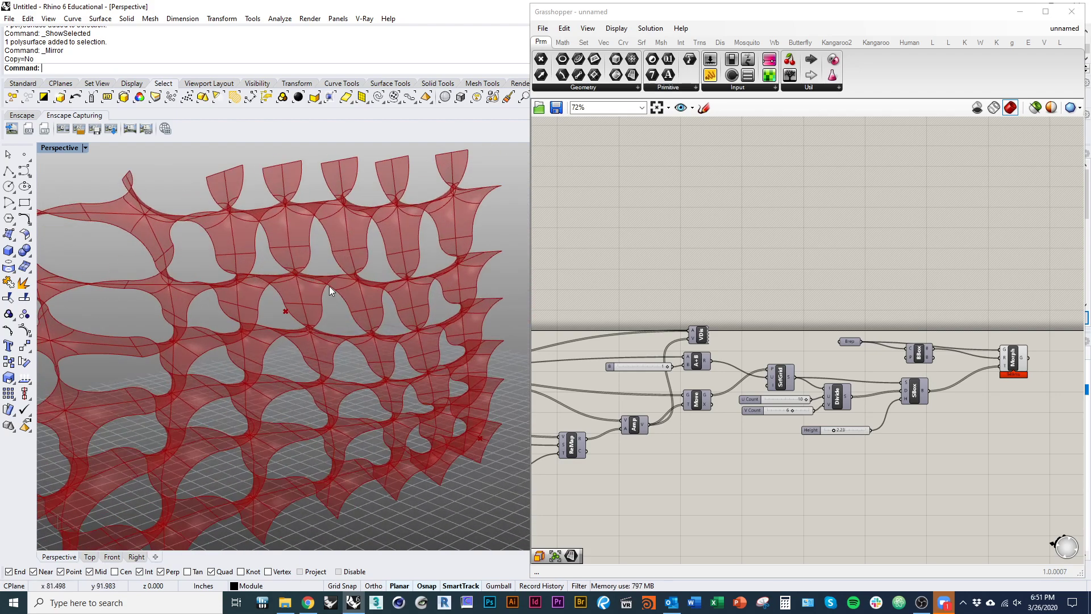
scroll(319, 305, "down", 6)
right_click_drag(313, 278, 157, 445)
scroll(149, 441, "up", 6)
type("ro")
key("Return")
left_click(142, 441)
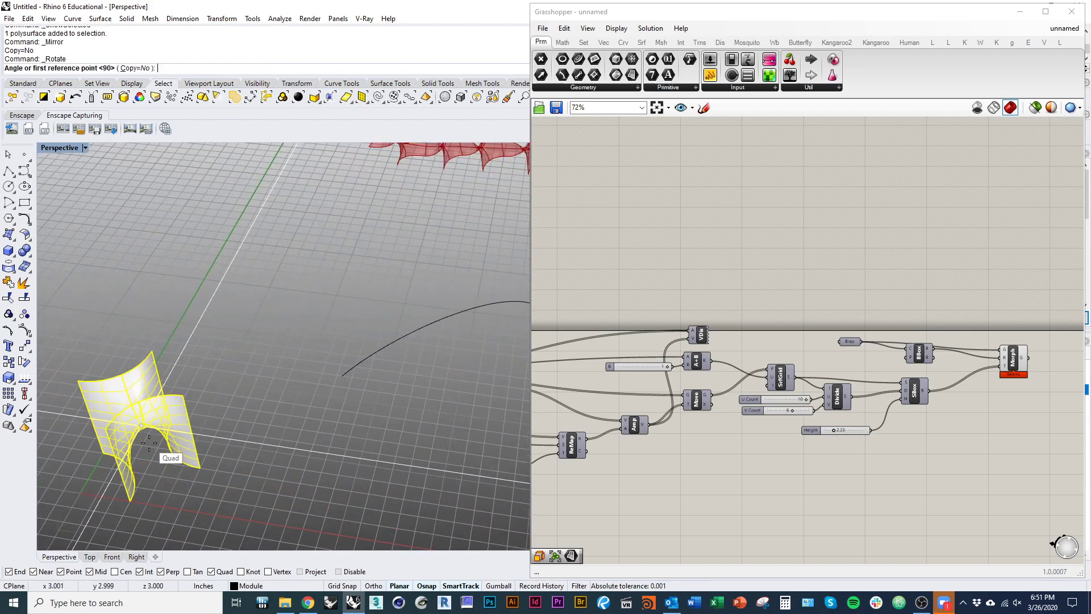
scroll(146, 449, "down", 4)
left_click(168, 478)
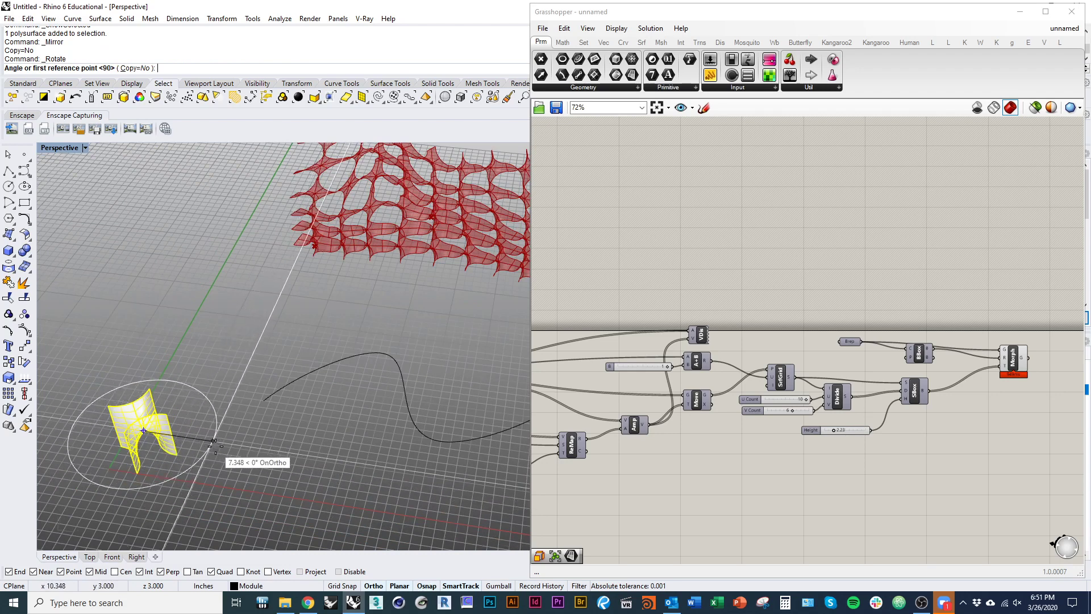
type("45")
key("Return")
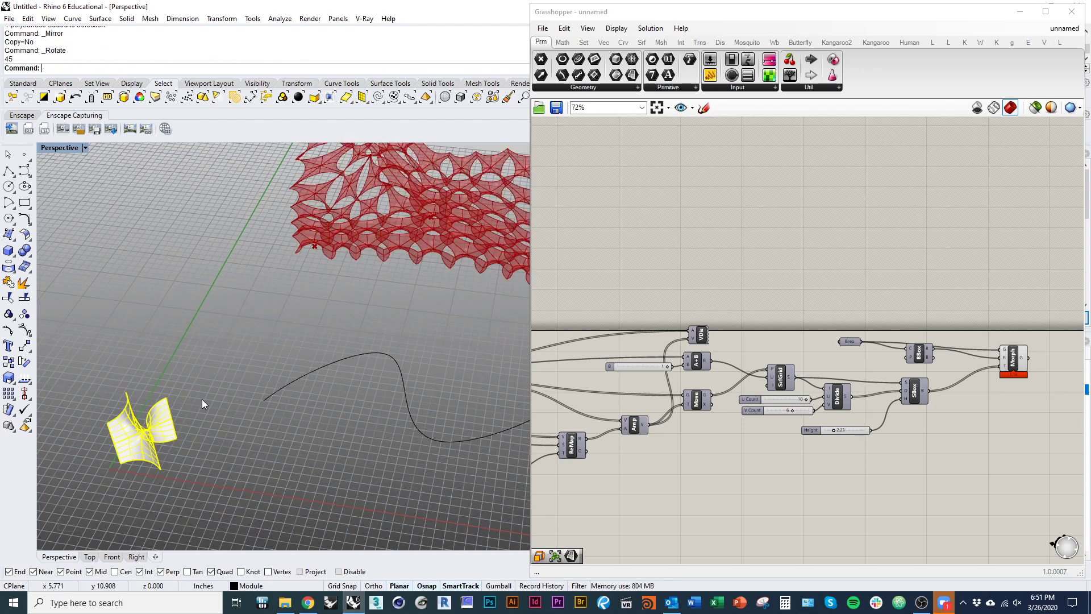
Step: Examine the morphed pattern produced by the rotated module, up close and as a whole
right_click_drag(390, 310, 289, 296, "shift")
scroll(294, 250, "up", 8)
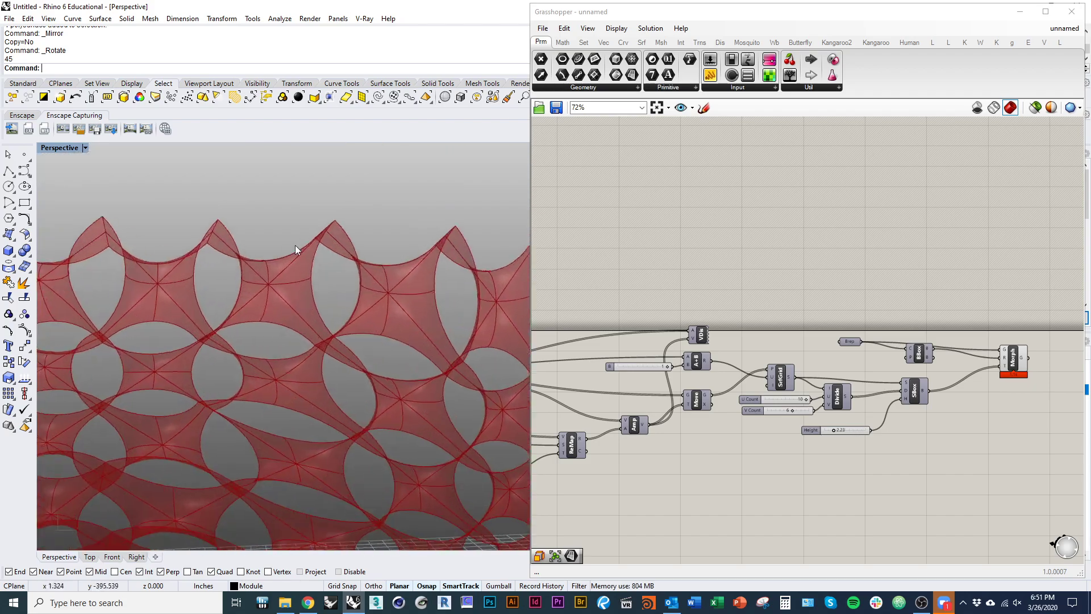
mouse_move(254, 328)
right_mouse_down()
mouse_move(268, 456)
mouse_move(268, 358)
mouse_move(249, 312)
right_mouse_up()
scroll(249, 312, "down", 8)
scroll(309, 365, "down", 3)
right_click_drag(307, 404, 341, 433, "shift")
scroll(307, 433, "down", 4)
Step: Undo the last rotation of the module
scroll(222, 420, "up", 5)
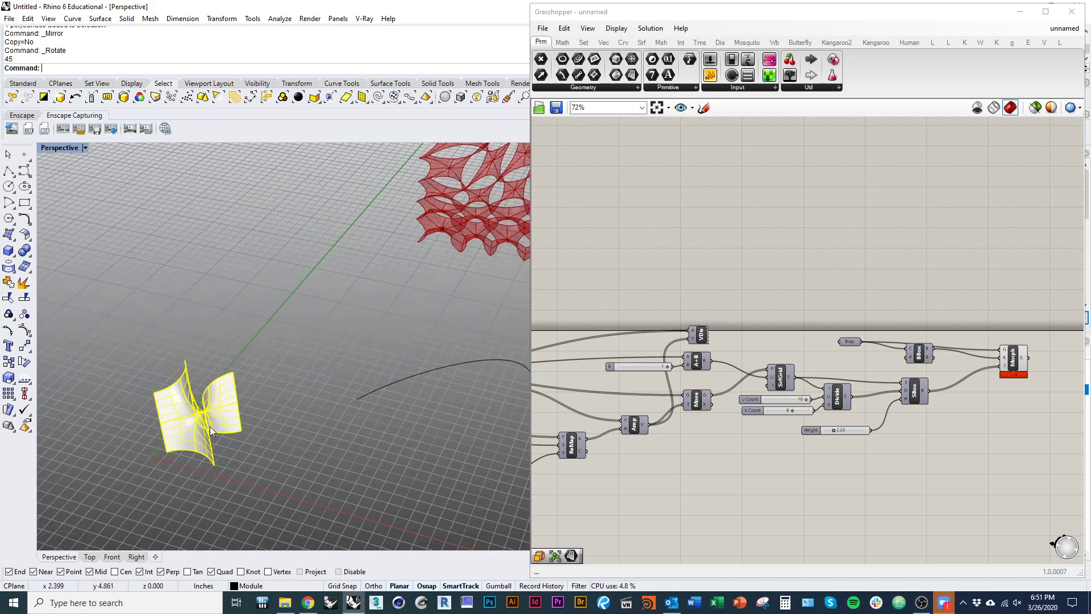
scroll(211, 420, "up", 1)
key("ctrl+z")
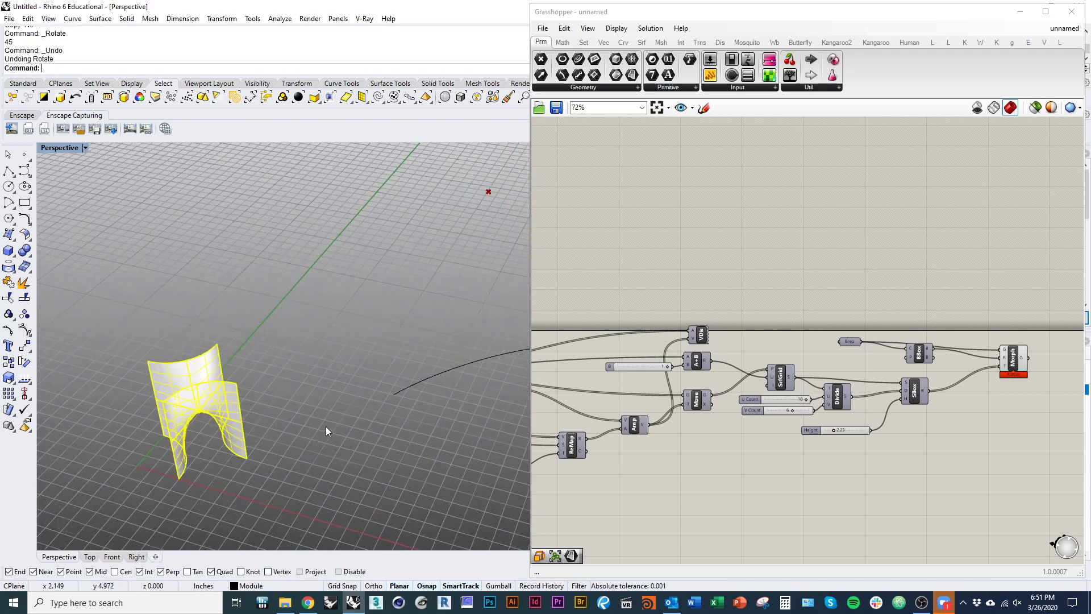
scroll(400, 327, "down", 6)
right_click_drag(400, 328, 362, 346, "shift")
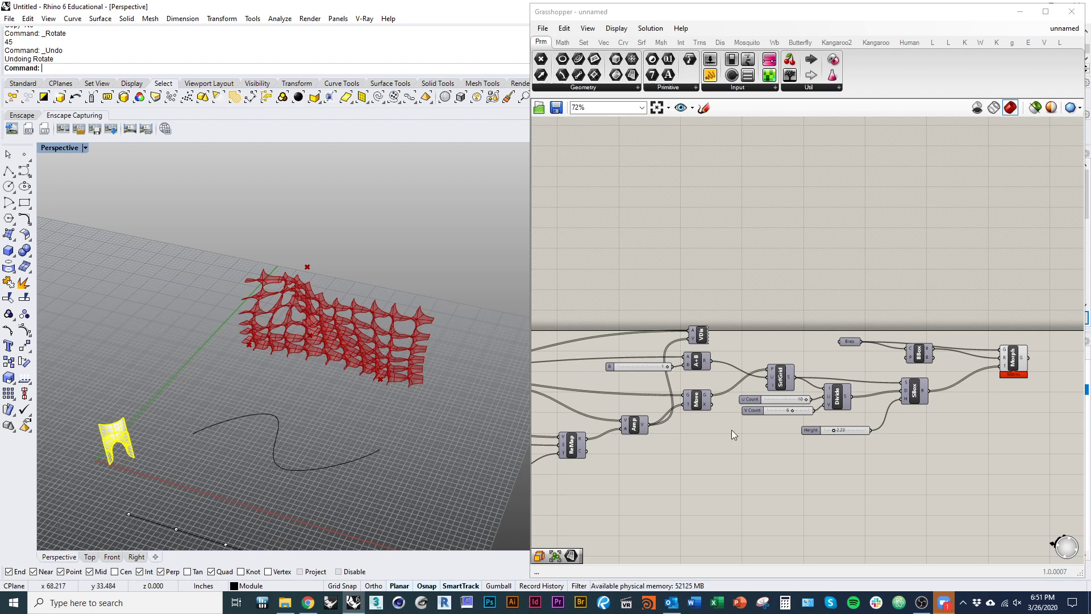
Step: Locate the Pt parameter feeding Closest Point and examine its referenced attractor points beside the morphed wall
right_click_drag(731, 429, 795, 408)
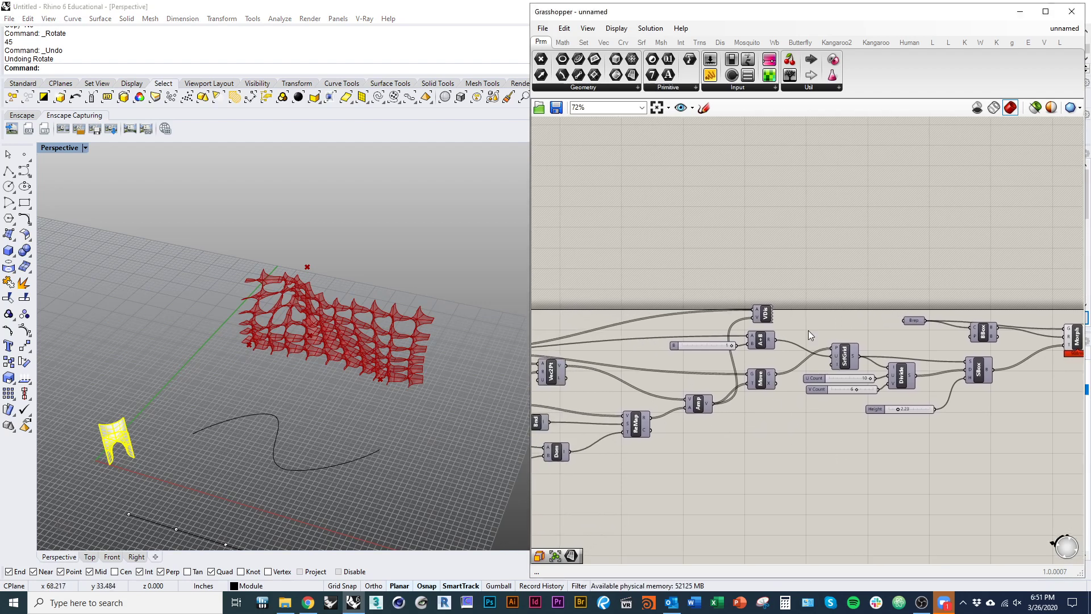
scroll(717, 420, "up", 5)
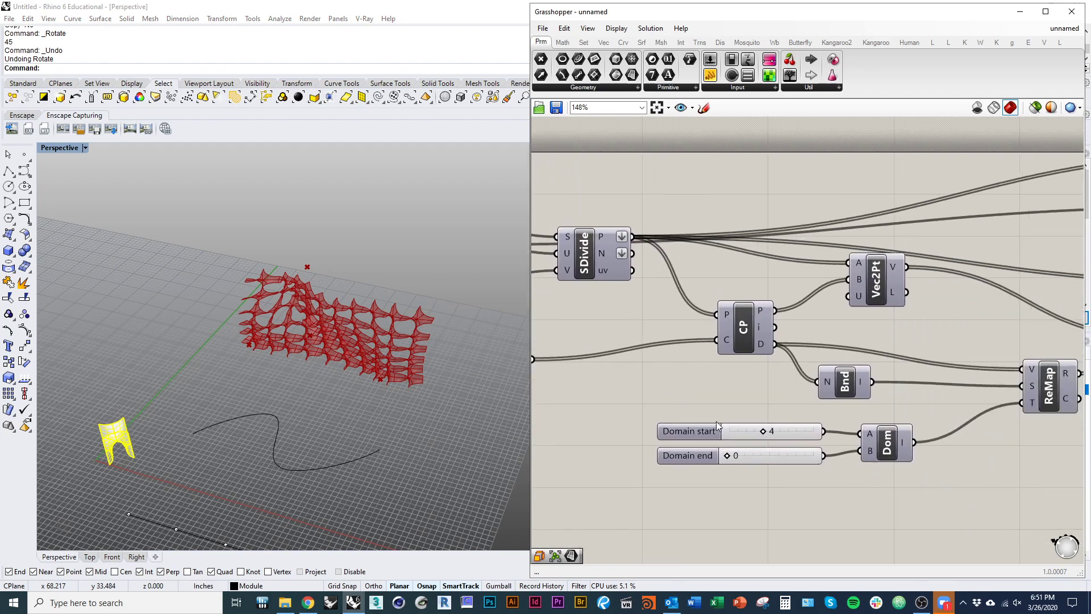
right_click_drag(559, 353, 884, 431)
scroll(885, 431, "down", 3)
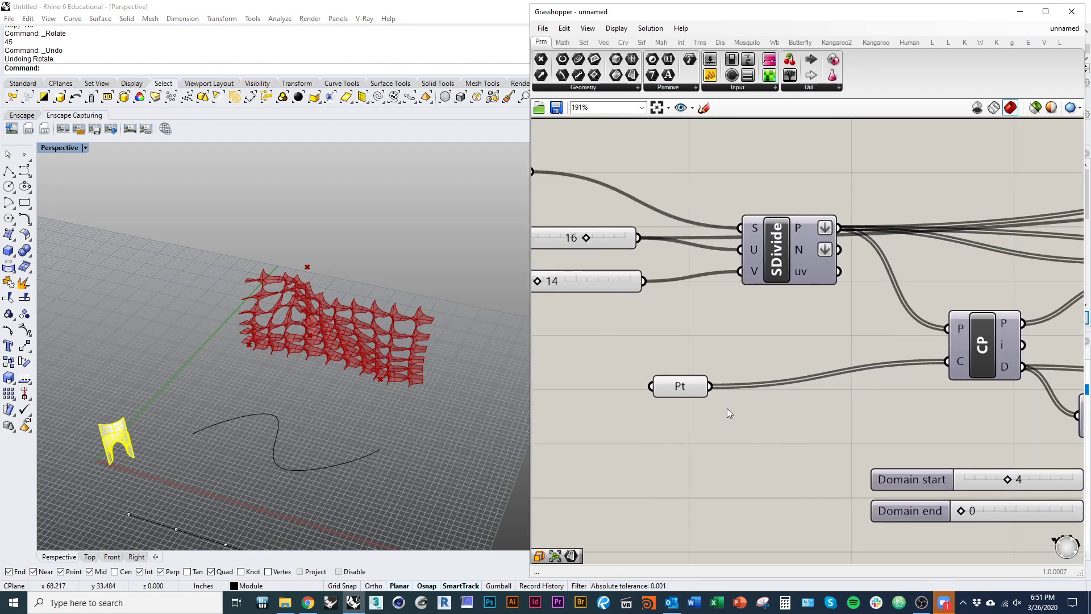
left_click(679, 386)
right_click_drag(329, 312, 340, 394)
scroll(321, 341, "up", 5)
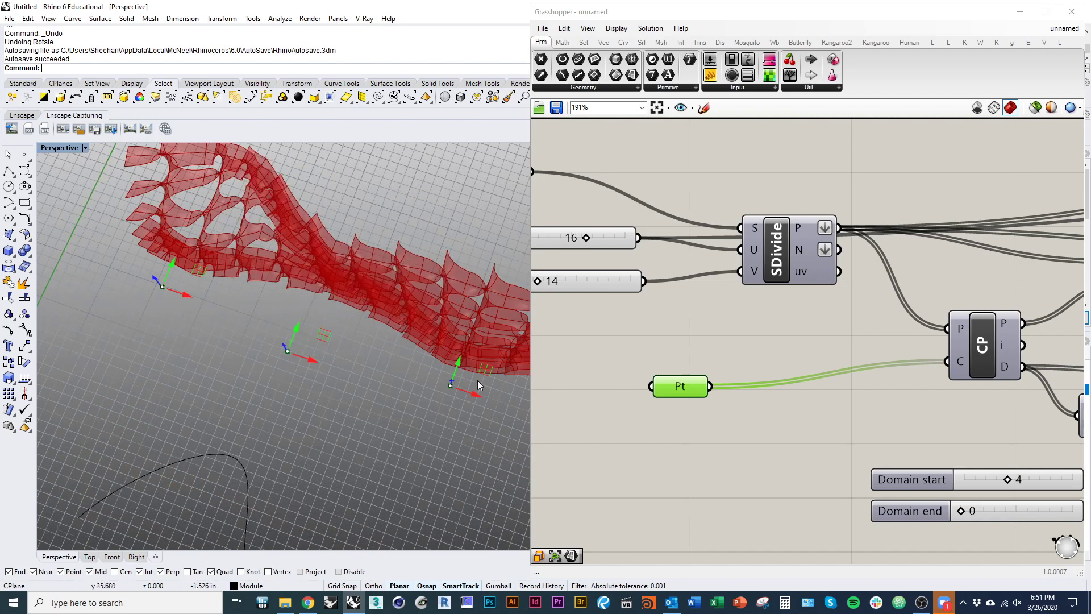
left_click(693, 415)
Step: Set the Domain start slider to 3 to reduce the wall's deformation around the attractor points
right_click_drag(930, 432, 779, 378)
scroll(766, 364, "up", 1)
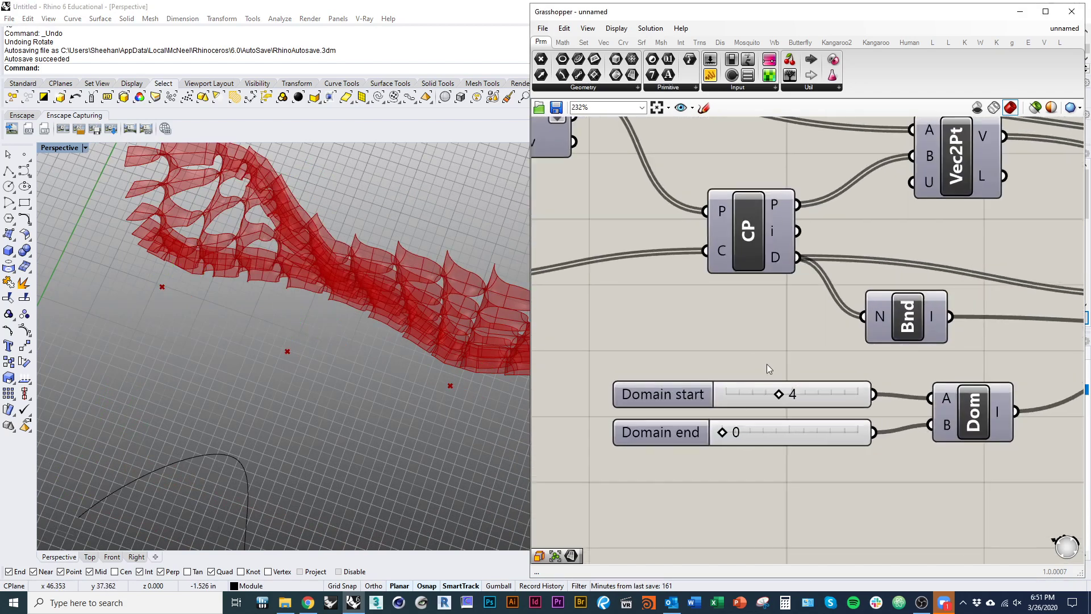
left_click_drag(793, 396, 768, 402)
scroll(308, 378, "down", 3)
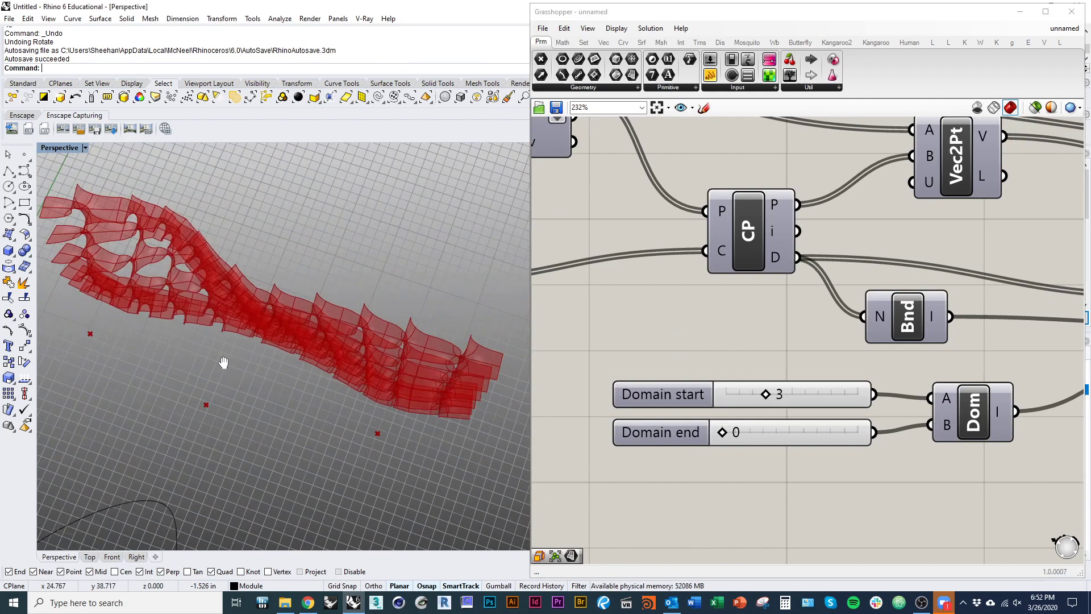
Step: Set the Surface Box Height slider to 3.40 to deepen the morphed modules
scroll(658, 438, "down", 8)
scroll(758, 340, "up", 8)
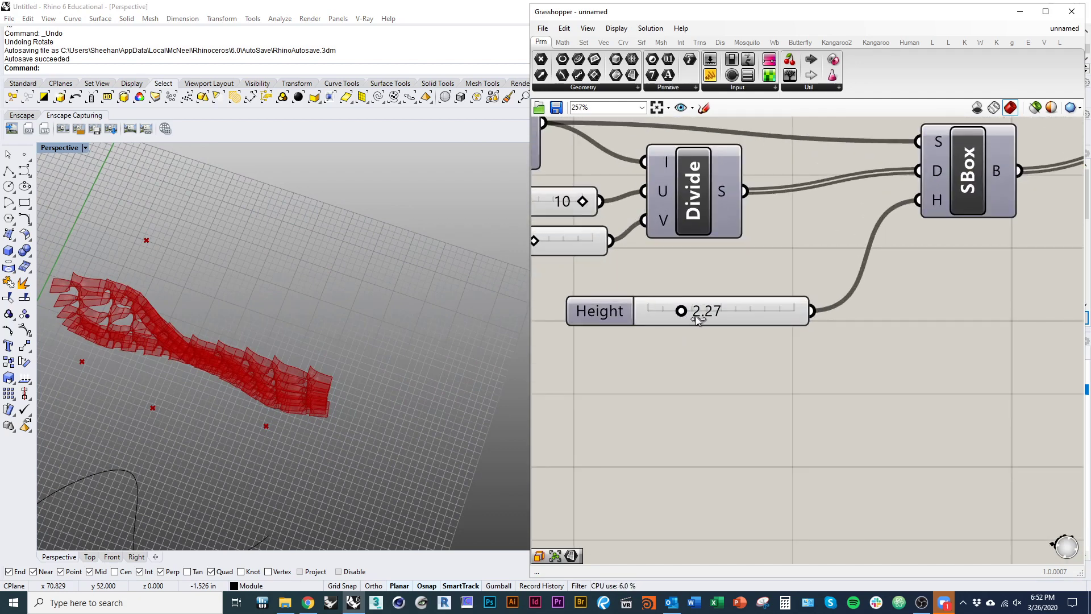
left_click(696, 316)
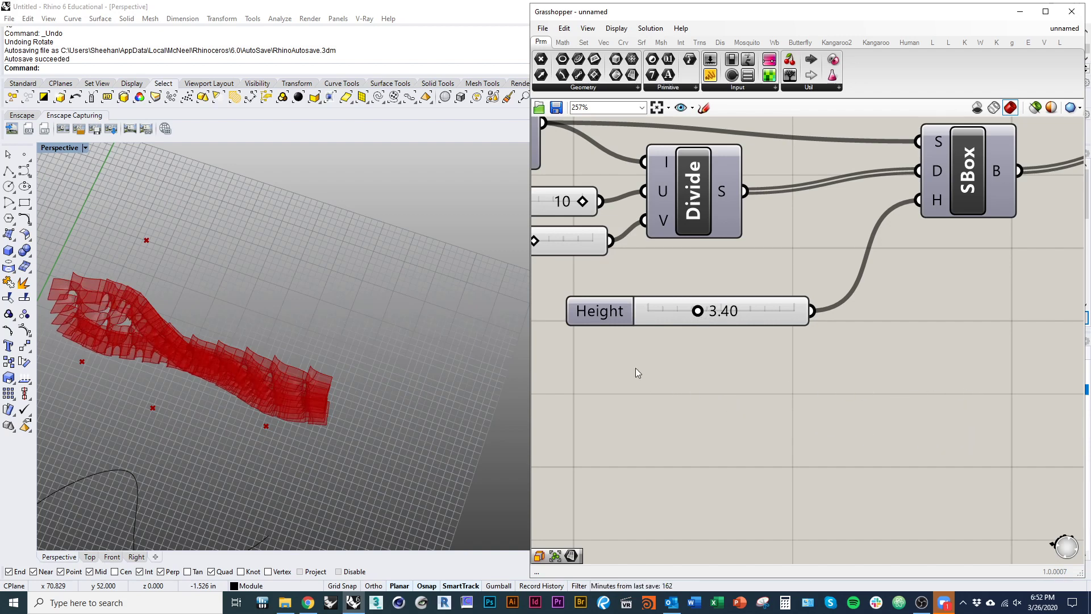
Step: Set the Divide component's U Count to 5 and V Count to 2, and the Surface Box Height to 4.26
right_click_drag(621, 277, 766, 362)
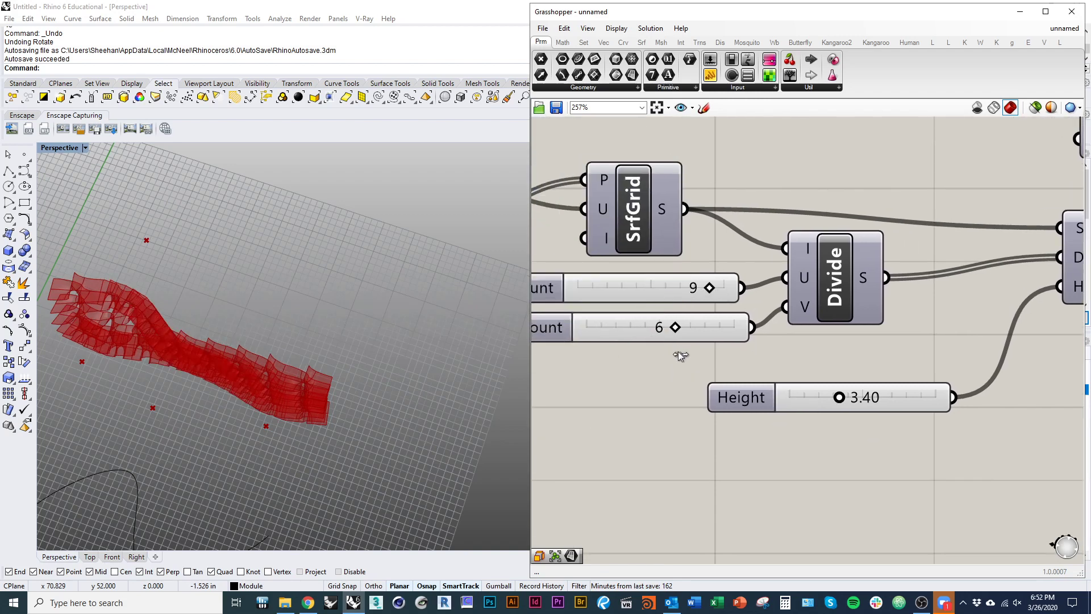
left_click_drag(623, 329, 617, 330)
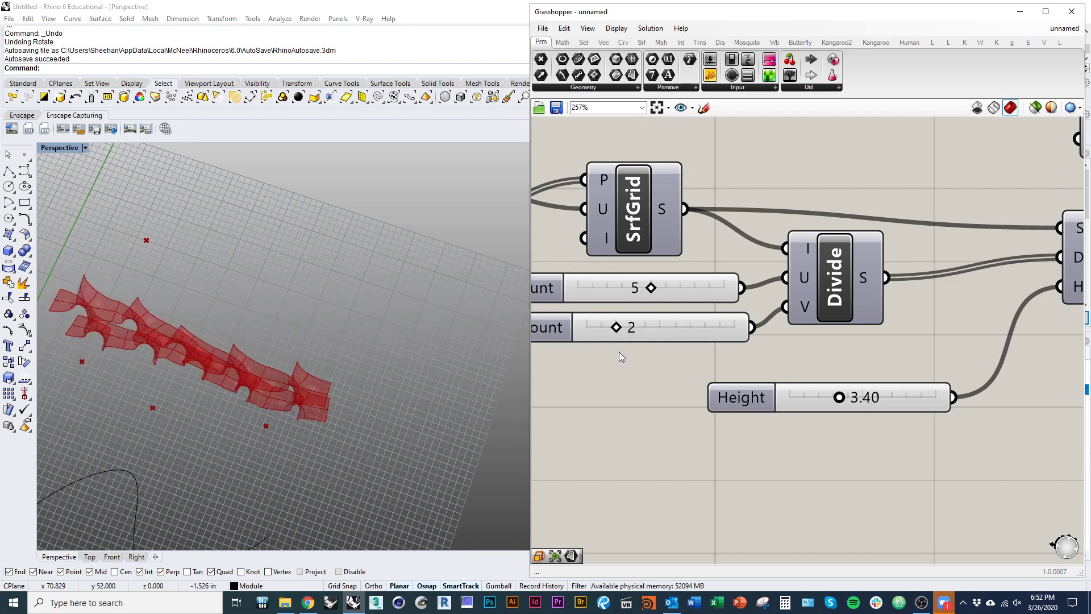
right_click_drag(261, 448, 528, 403)
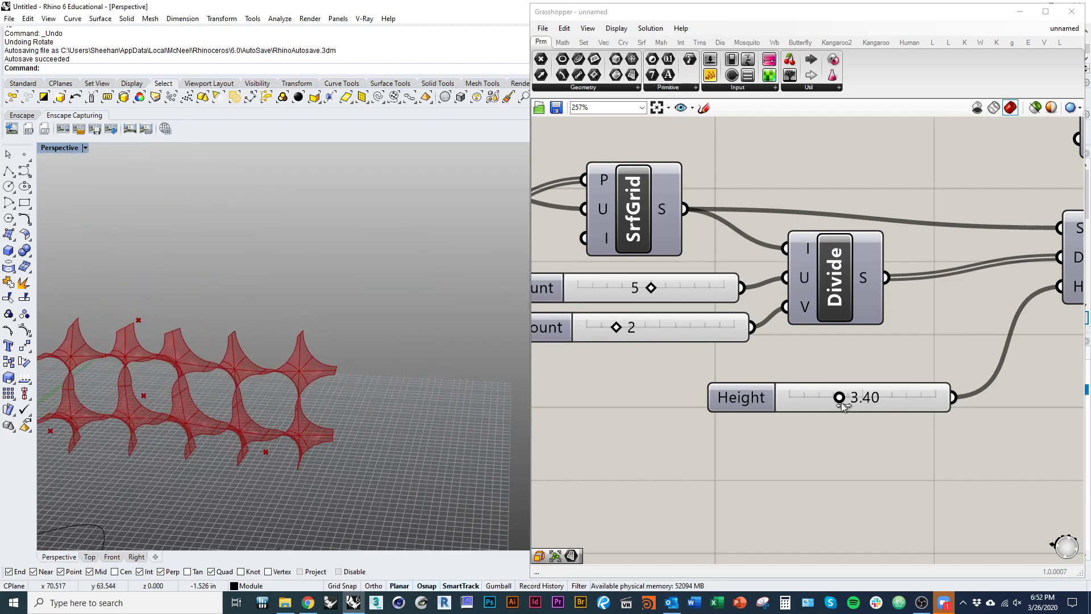
left_click_drag(839, 397, 856, 406)
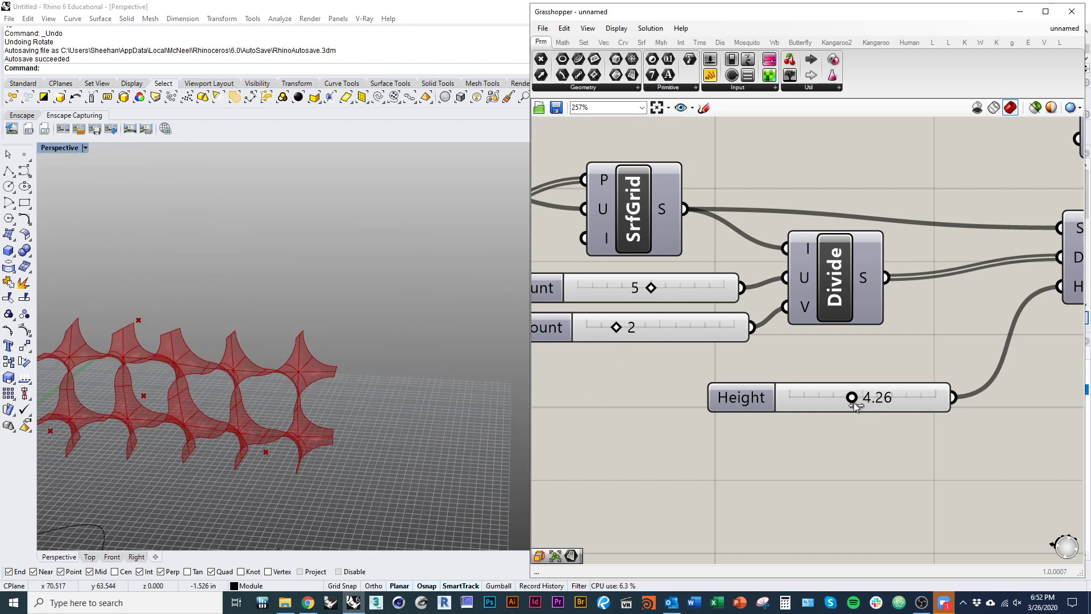
Step: Increase the density of modules on the wall by setting U Count to 10 and V Count to 6
right_click_drag(670, 387, 702, 460)
right_click_drag(390, 414, 324, 475)
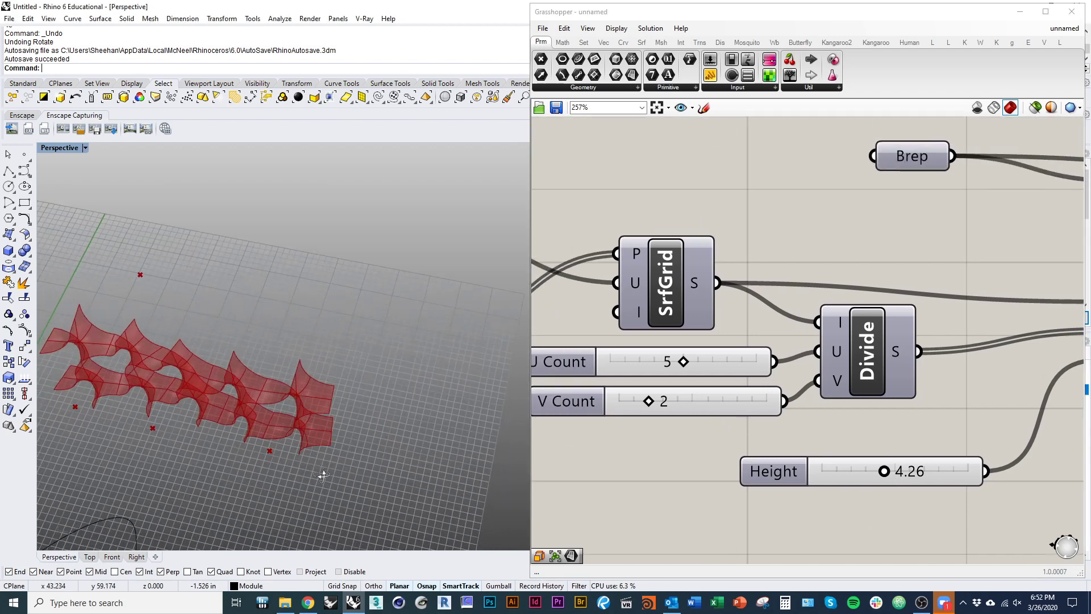
left_click_drag(684, 362, 718, 362)
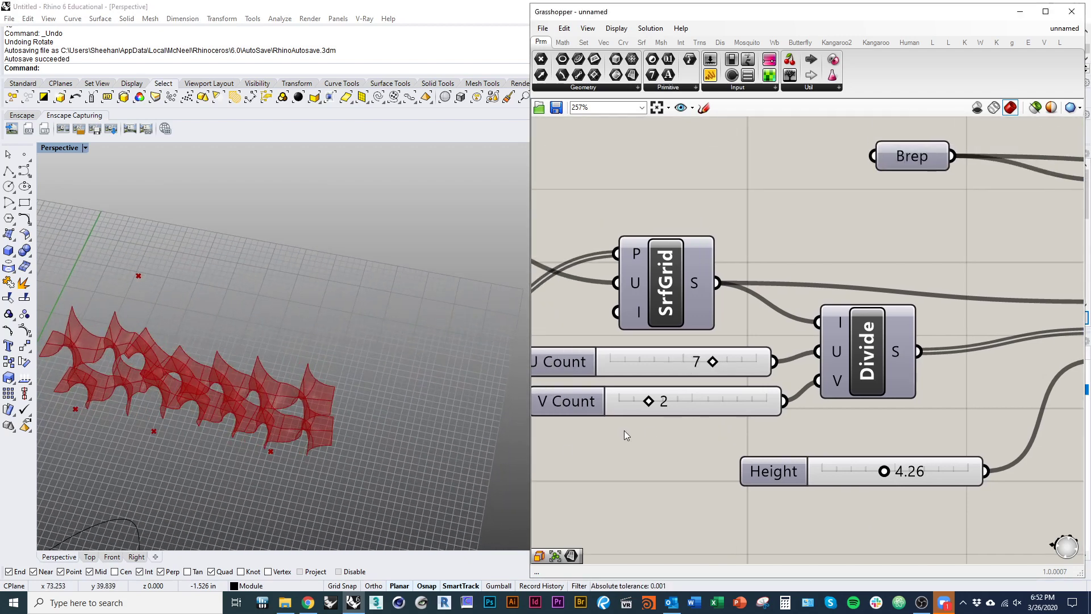
left_click_drag(649, 401, 664, 402)
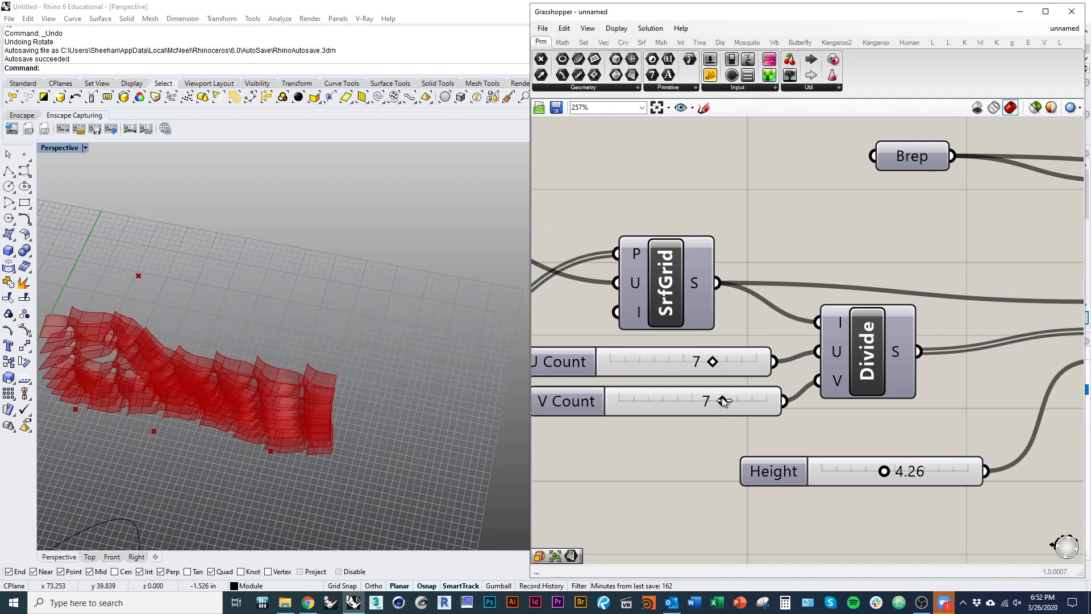
mouse_move(722, 401)
left_mouse_down()
mouse_move(766, 401)
mouse_move(708, 401)
left_mouse_up()
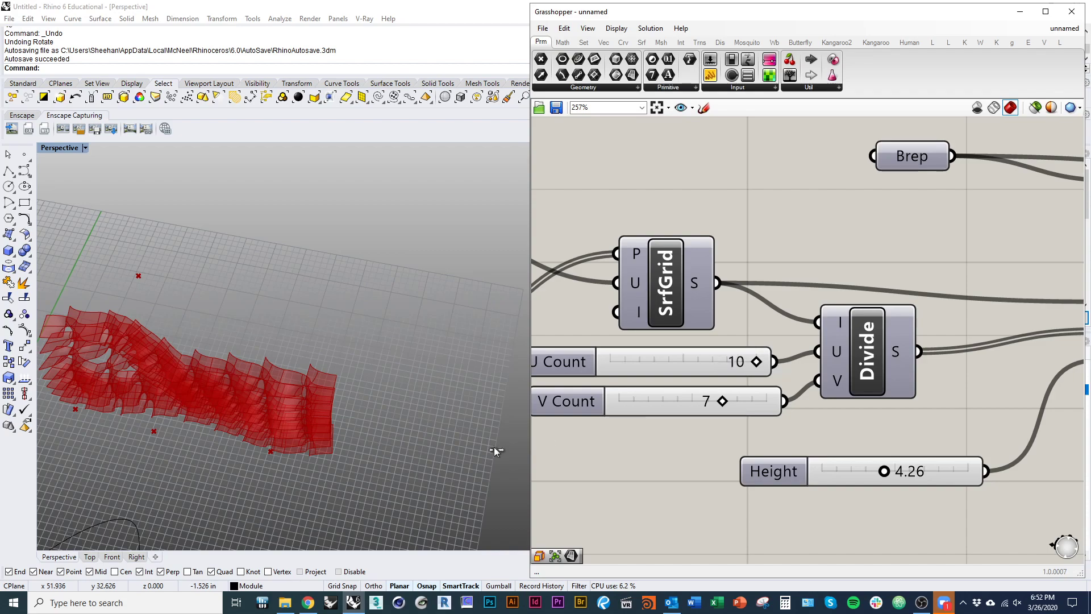
right_click_drag(144, 407, 259, 336)
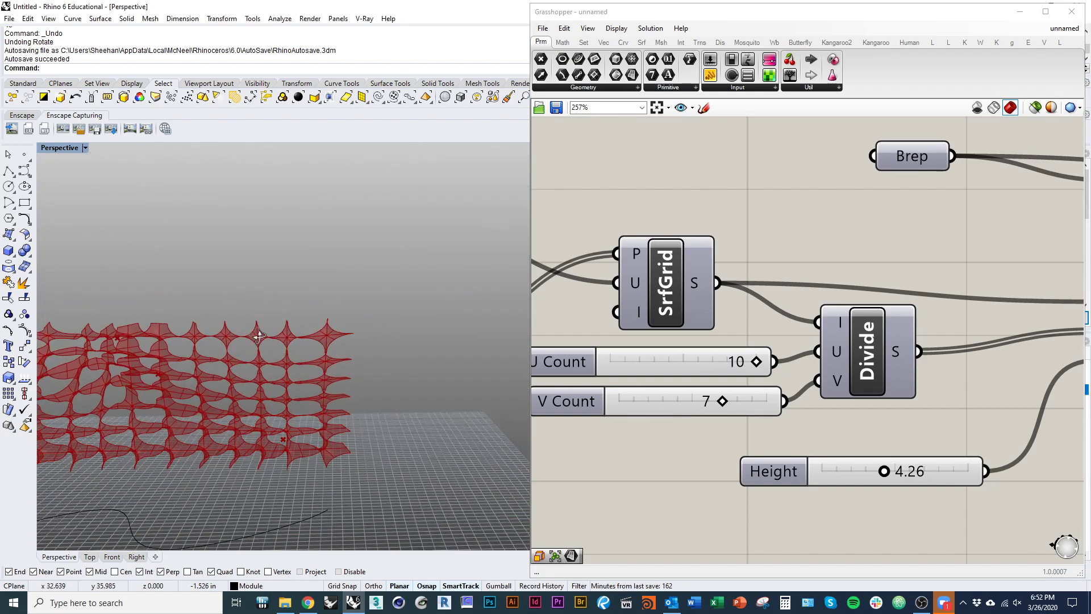
scroll(748, 397, "up", 5)
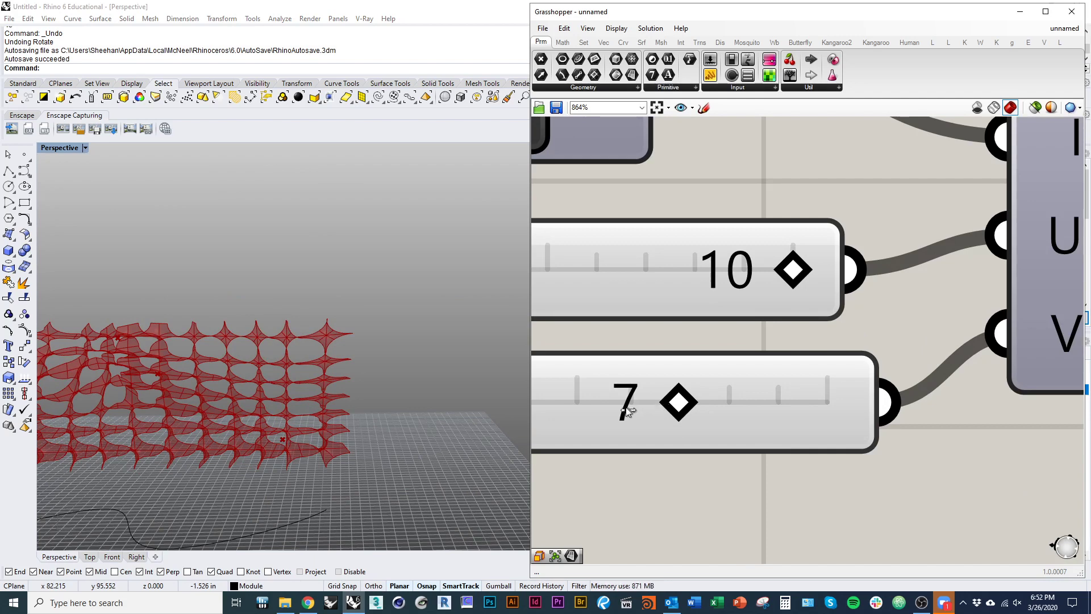
left_click_drag(627, 410, 630, 410)
scroll(903, 380, "down", 2)
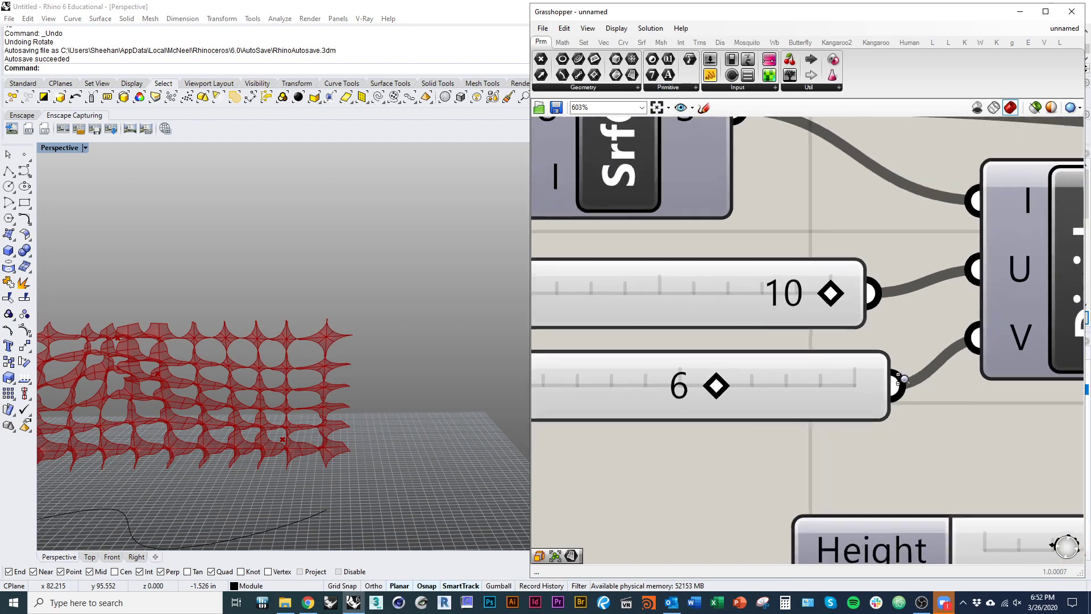
Step: Duplicate the Brep, Bounding Box, Divide, Surface Box and Box Morph components with their sliders into the empty canvas below the original definition
right_click_drag(363, 364, 250, 424)
scroll(333, 412, "down", 5)
scroll(775, 445, "down", 5)
right_click_drag(719, 388, 522, 425)
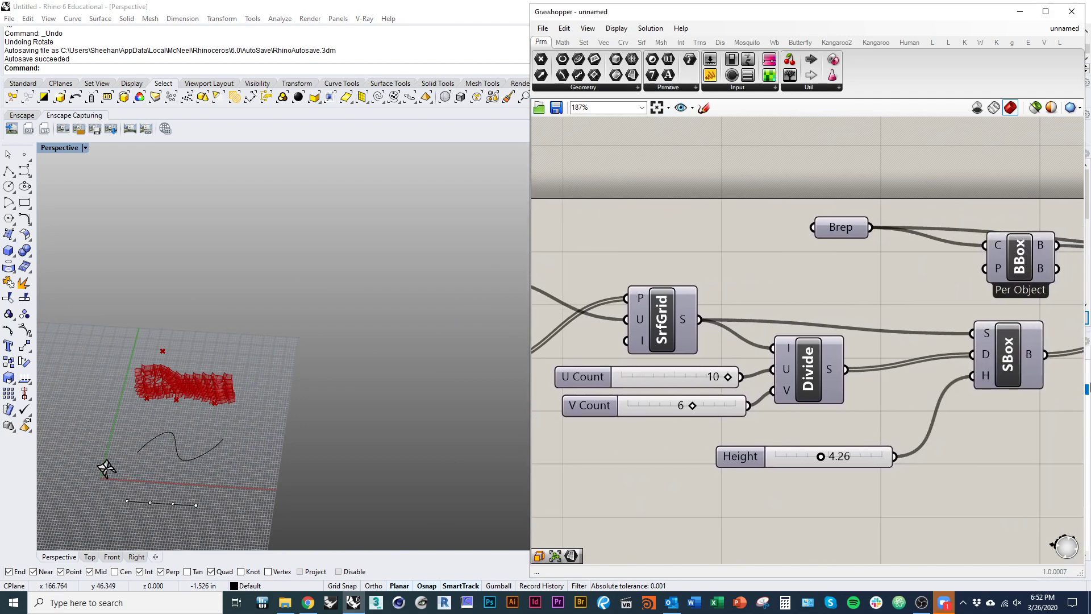
right_click(1051, 457)
right_click_drag(912, 371, 811, 351)
left_click_drag(971, 419, 628, 232)
scroll(748, 321, "down", 3)
scroll(712, 294, "up", 4)
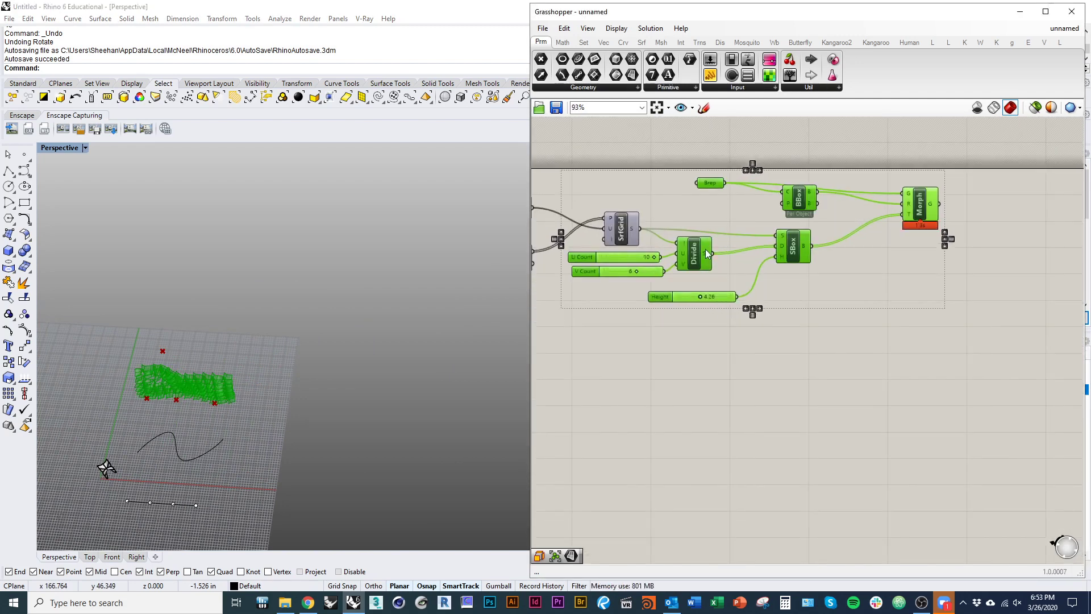
right_click_drag(698, 264, 698, 295)
scroll(704, 312, "down", 5)
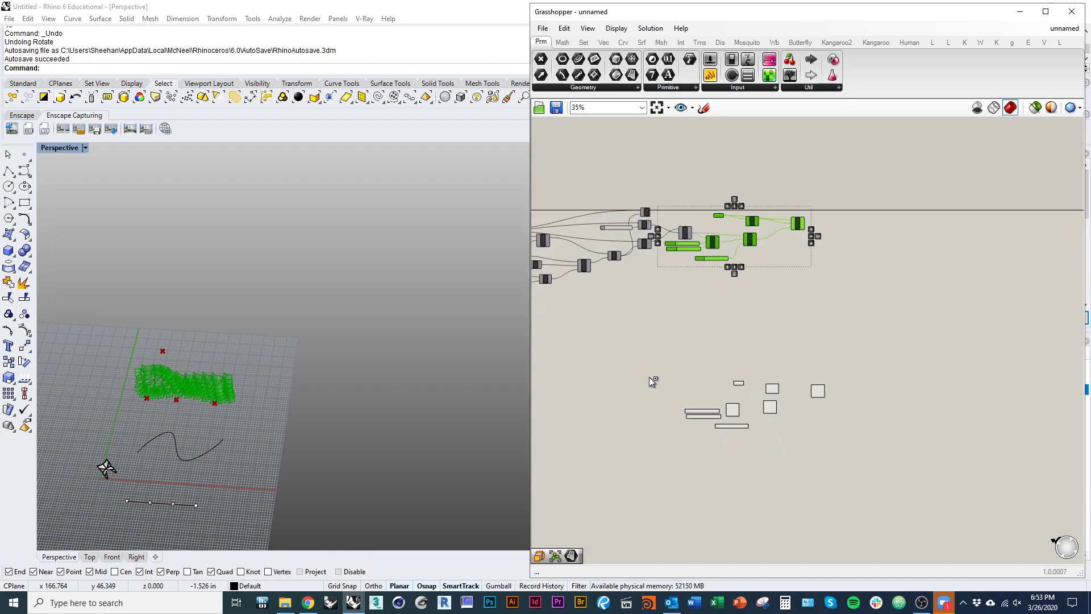
left_click_drag(649, 376, 647, 380, "alt")
left_click(662, 448)
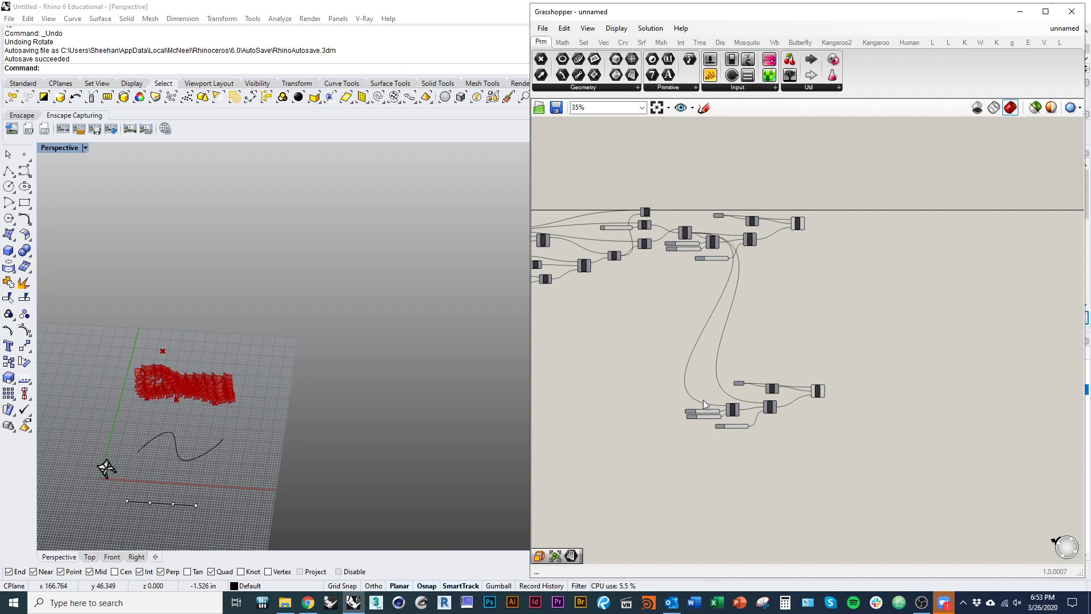
Step: Switch to Rhino and draw a vertical rectangular plane on open ground beside the morphed wall
scroll(704, 400, "up", 2)
left_click(13, 237)
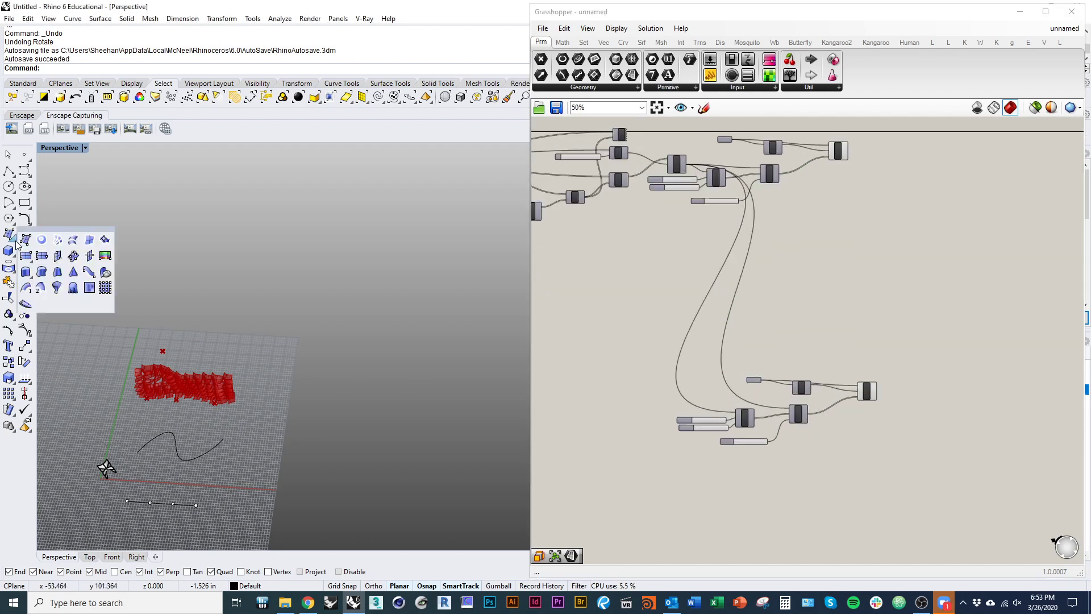
left_click(41, 259)
left_click(289, 401)
left_click(391, 408)
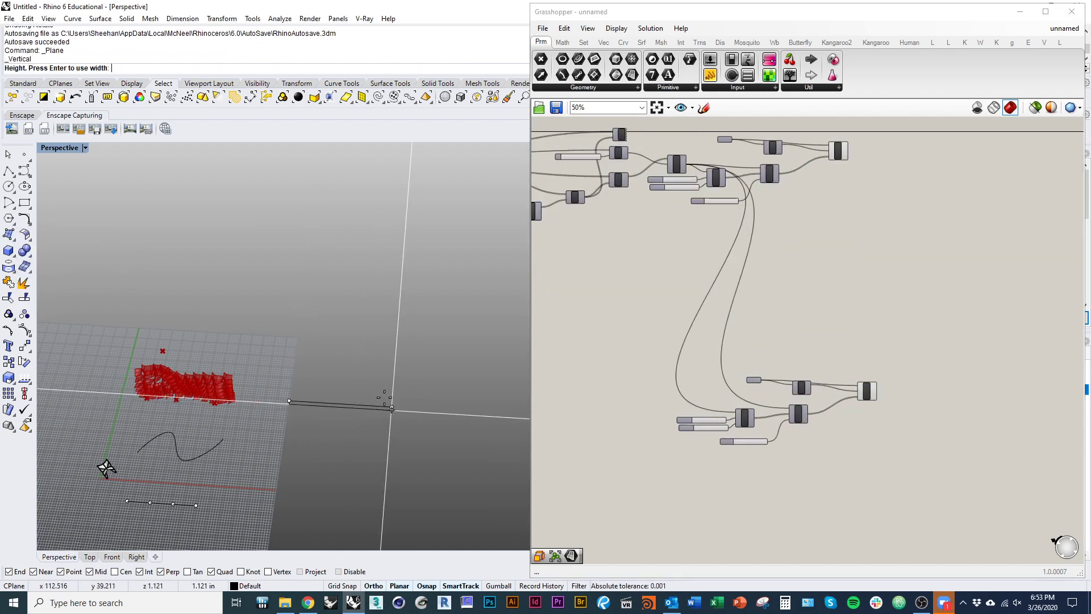
left_click(385, 377)
right_click_drag(400, 417, 346, 413)
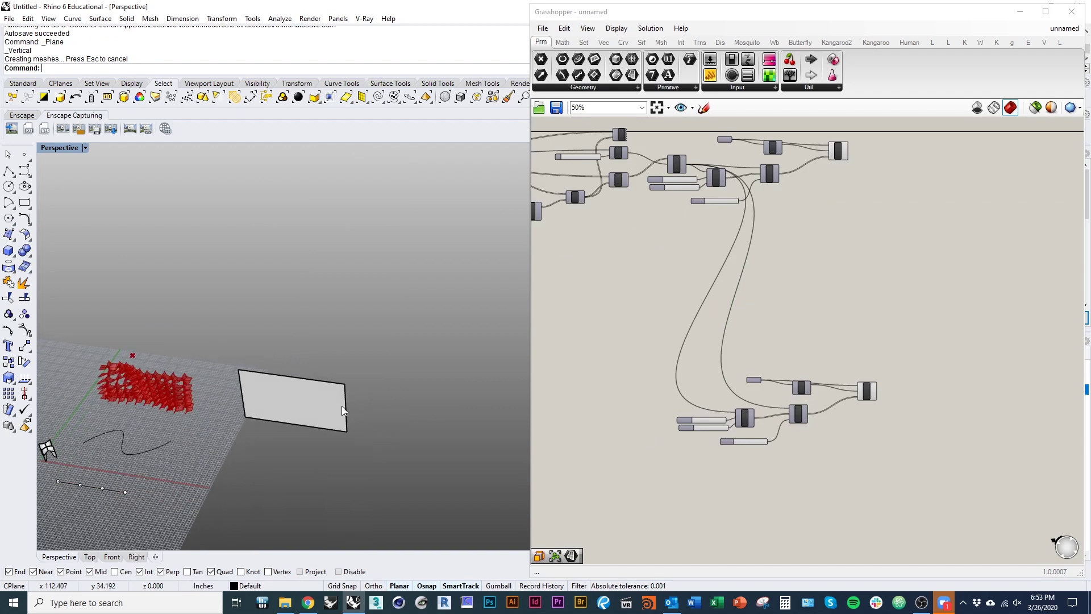
Step: Add a Surface parameter beside the duplicated Grasshopper components and reference the new vertical plane in it
double_click(626, 389)
type("sur")
left_click(619, 365)
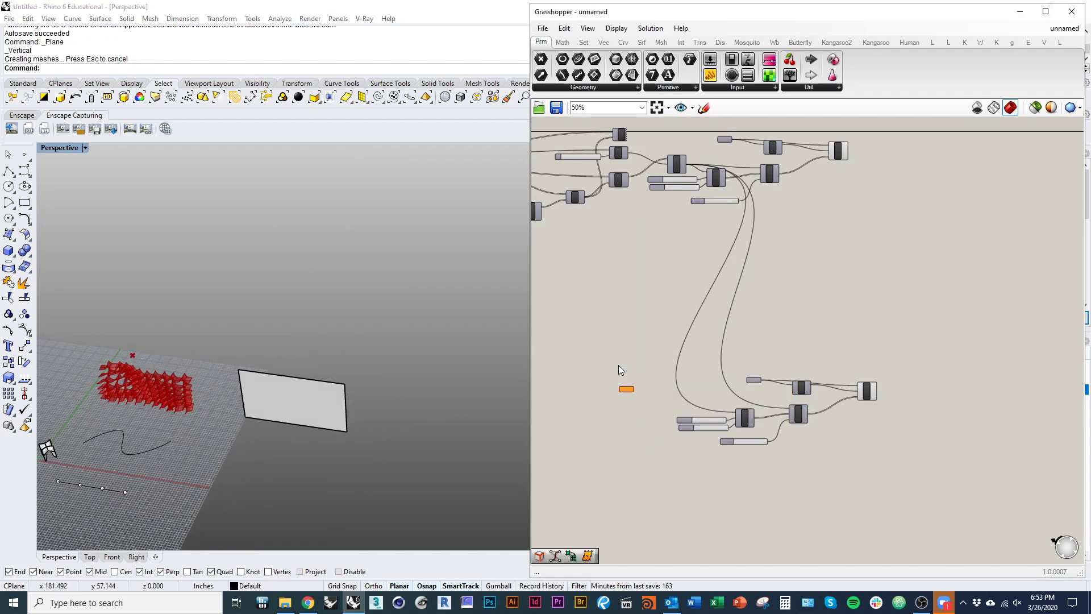
right_click(626, 388)
left_click(636, 513)
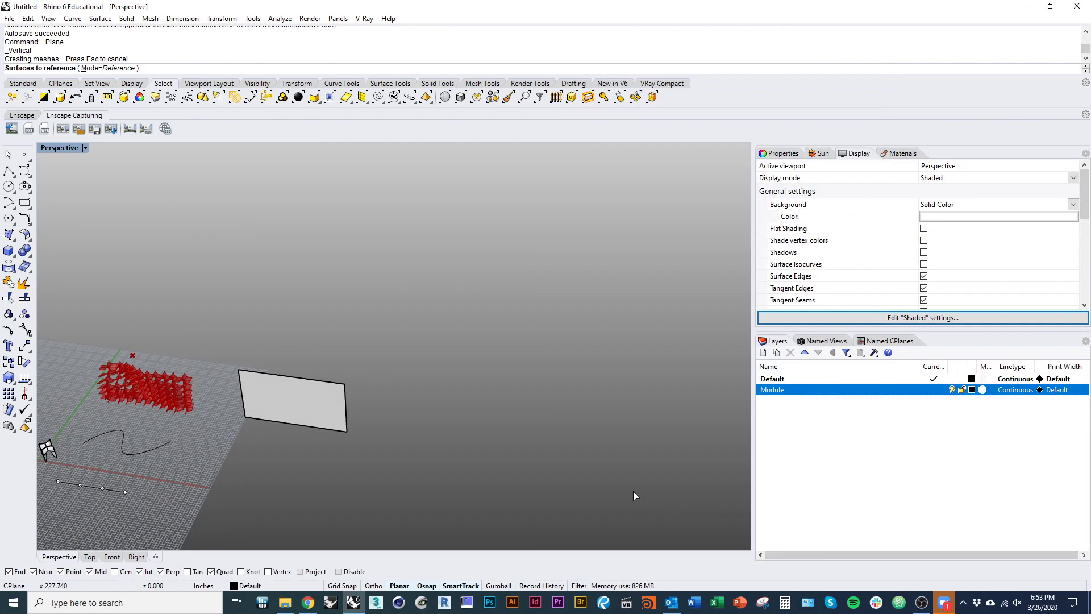
left_click(339, 416)
key("Return")
right_click(626, 392)
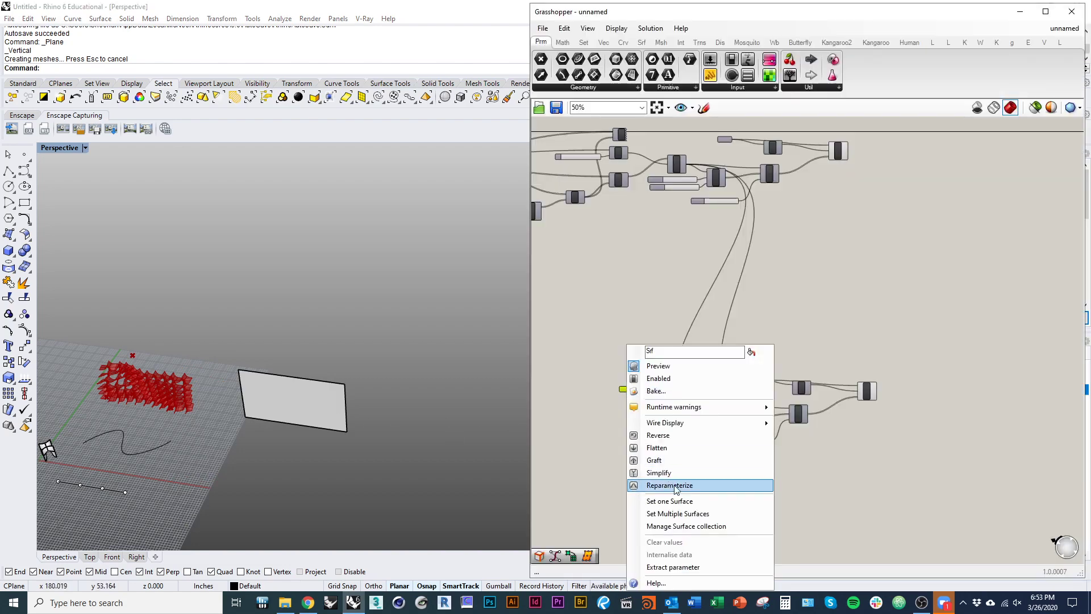
left_click(639, 501)
left_click(312, 428)
right_click_drag(320, 419, 346, 440, "shift")
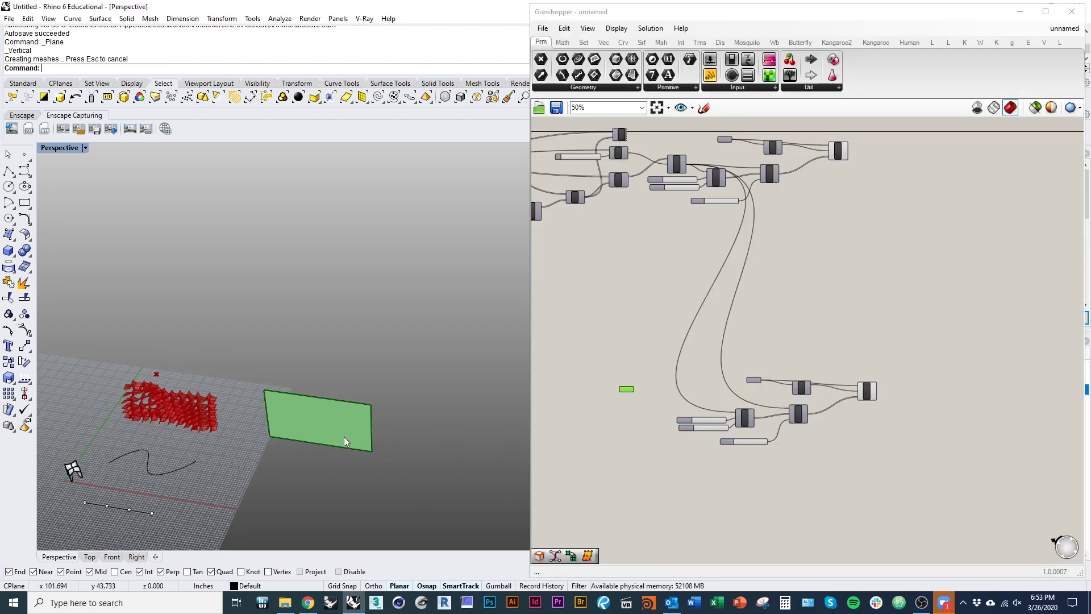
Step: Rebuild the vertical plane with 3 U points and 5 V points at degree 1 in both directions
left_click(341, 438)
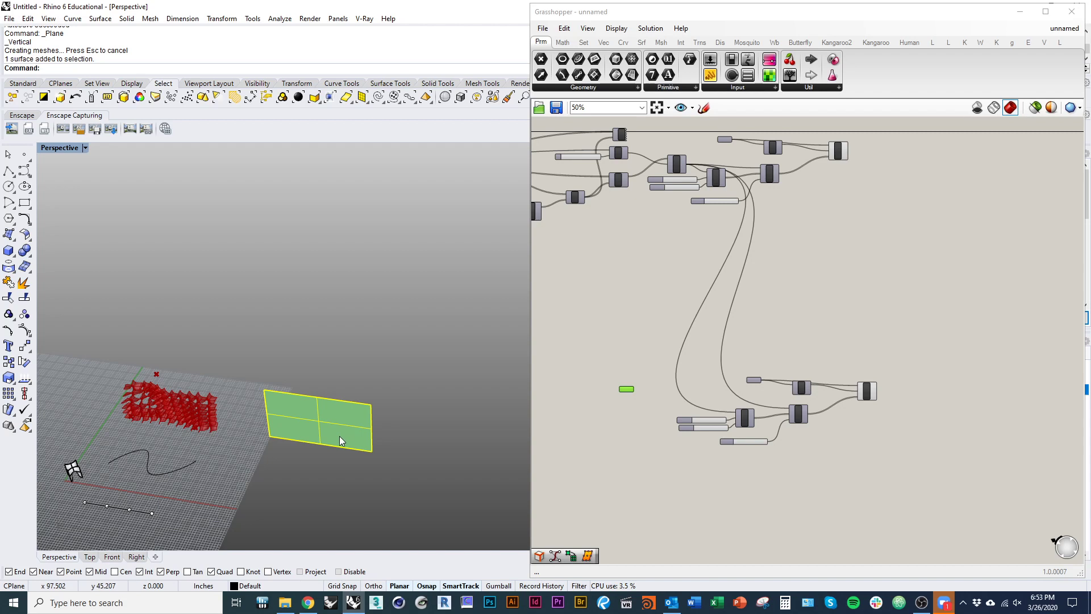
type("Rebuild")
key("Return")
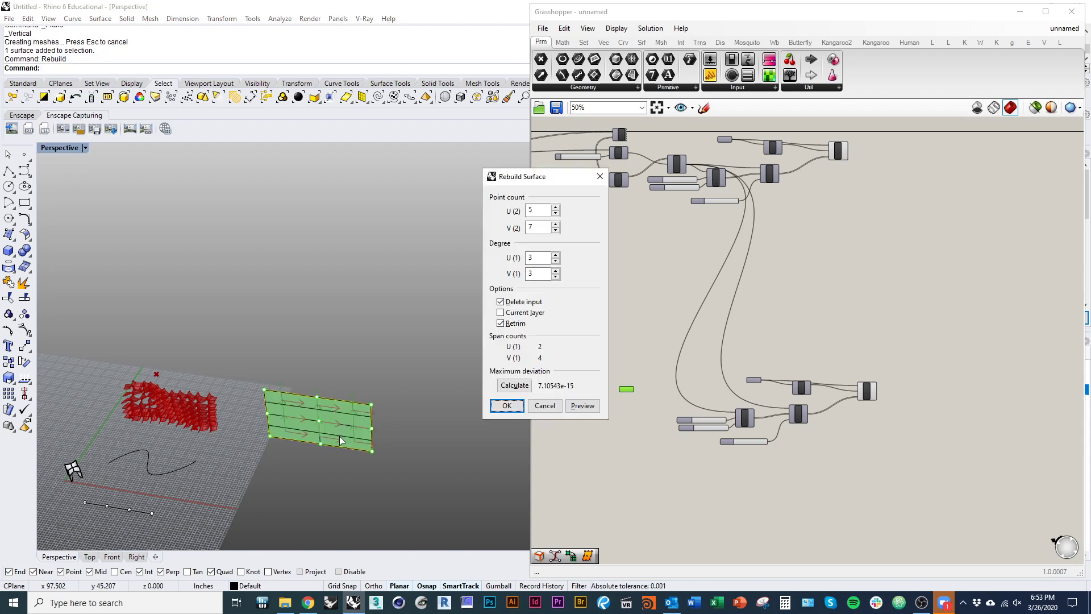
left_click_drag(546, 183, 483, 221)
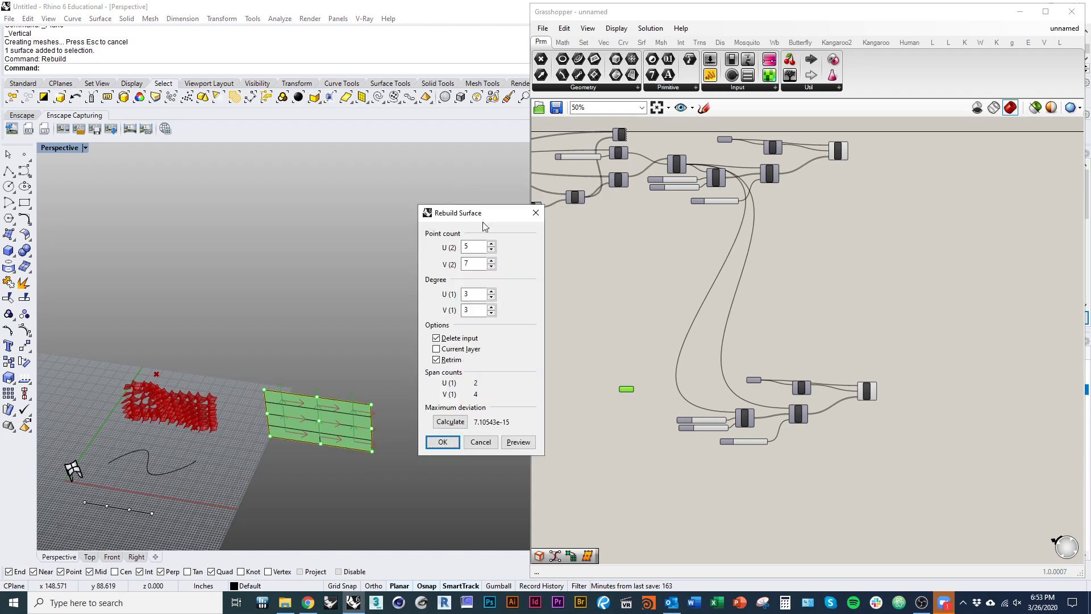
scroll(358, 442, "up", 8)
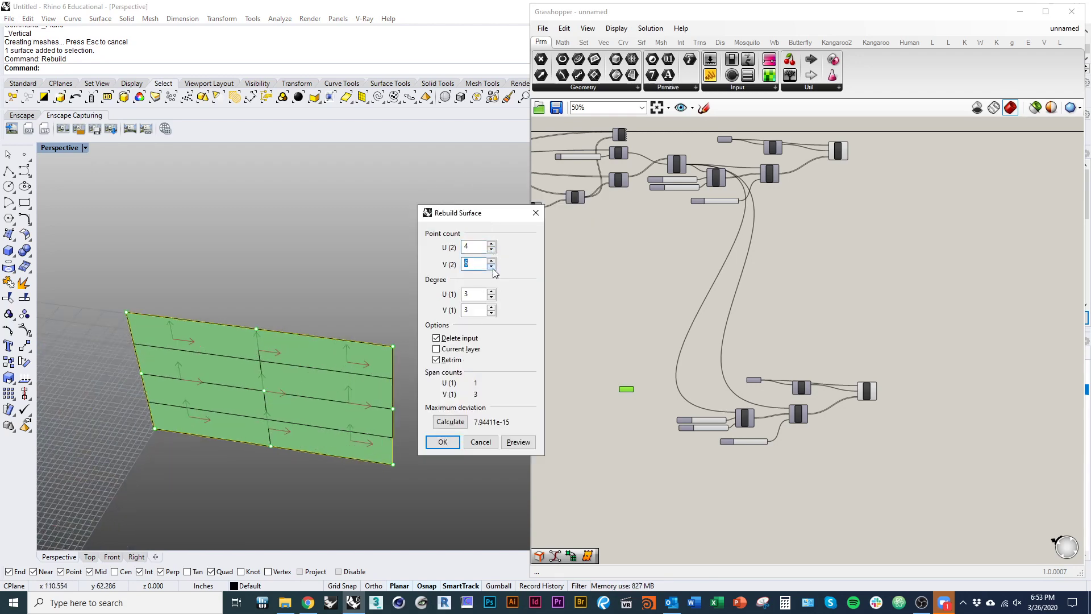
left_click(492, 250)
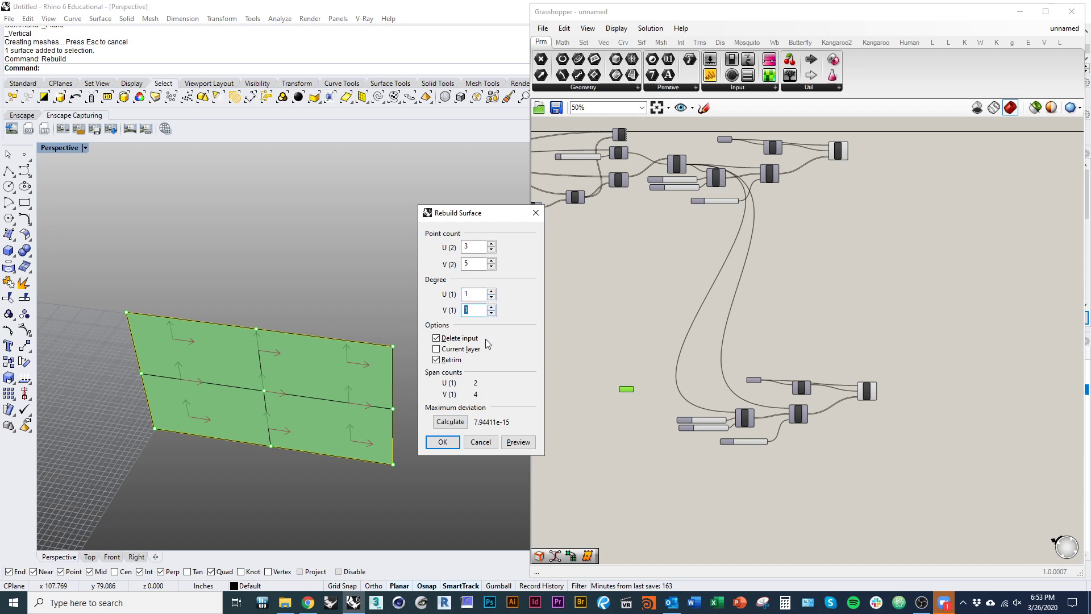
left_click(443, 441)
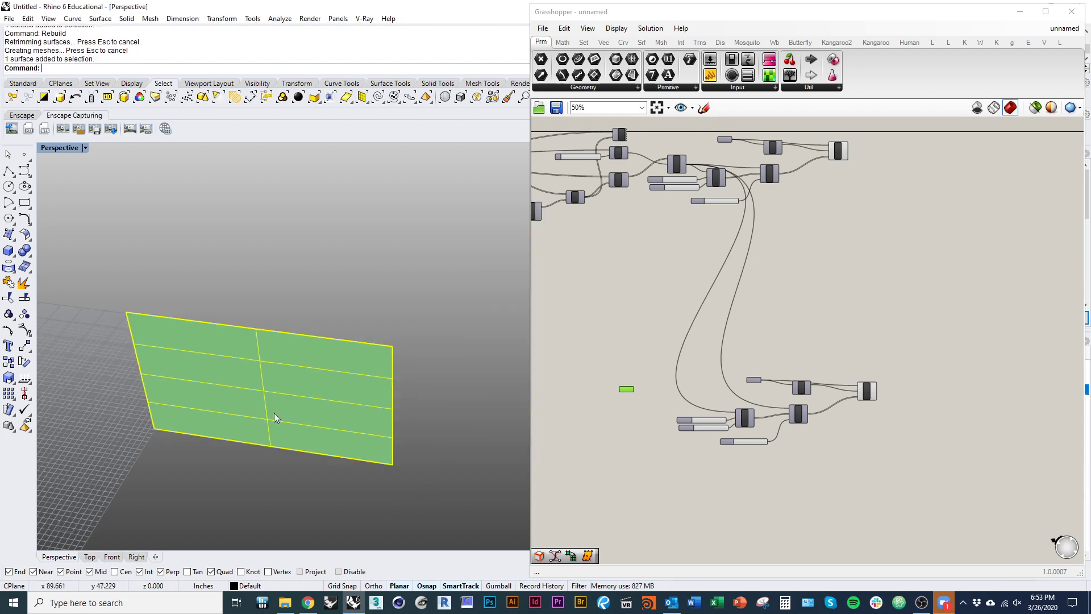
Step: Turn on the plane's control points and pull a point in its lower middle out to fold the surface
left_click(24, 331)
right_click_drag(254, 422, 263, 395)
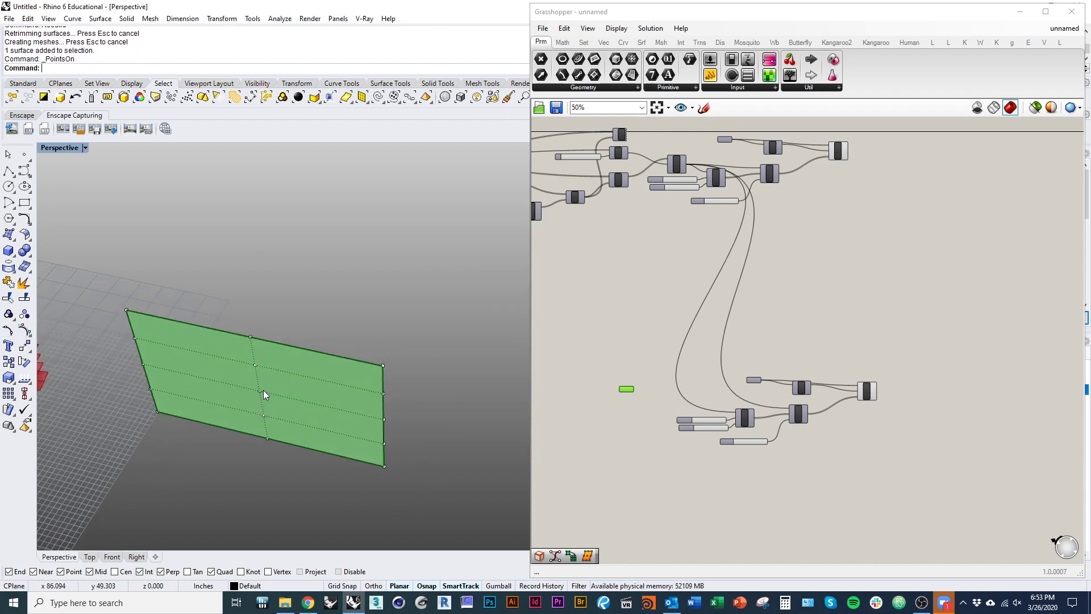
left_click_drag(263, 391, 255, 431)
left_click(273, 396)
right_click_drag(317, 499, 298, 463)
key("Escape")
Step: Rebuild the folded surface with 4 U points and 5 V points at degree 3 in both directions
left_click(332, 430)
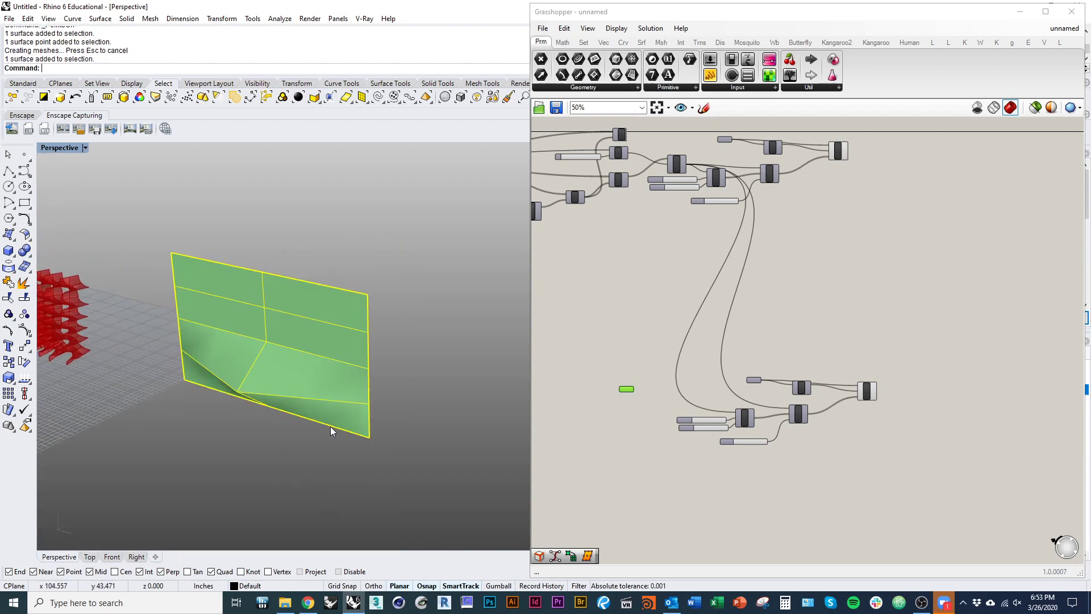
type("rebuild")
key("Return")
double_click(455, 294)
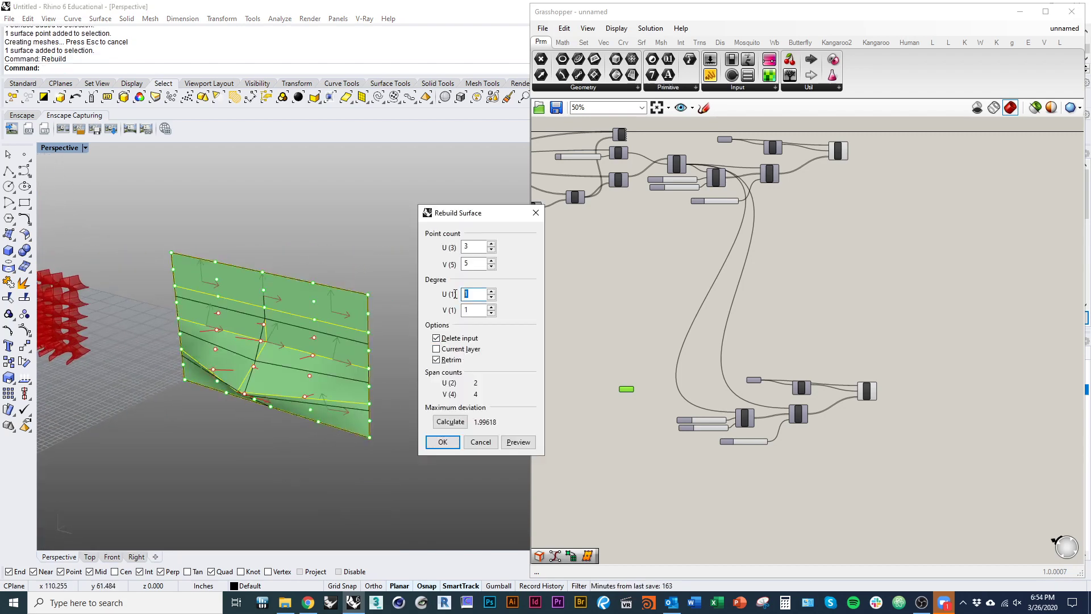
type("3")
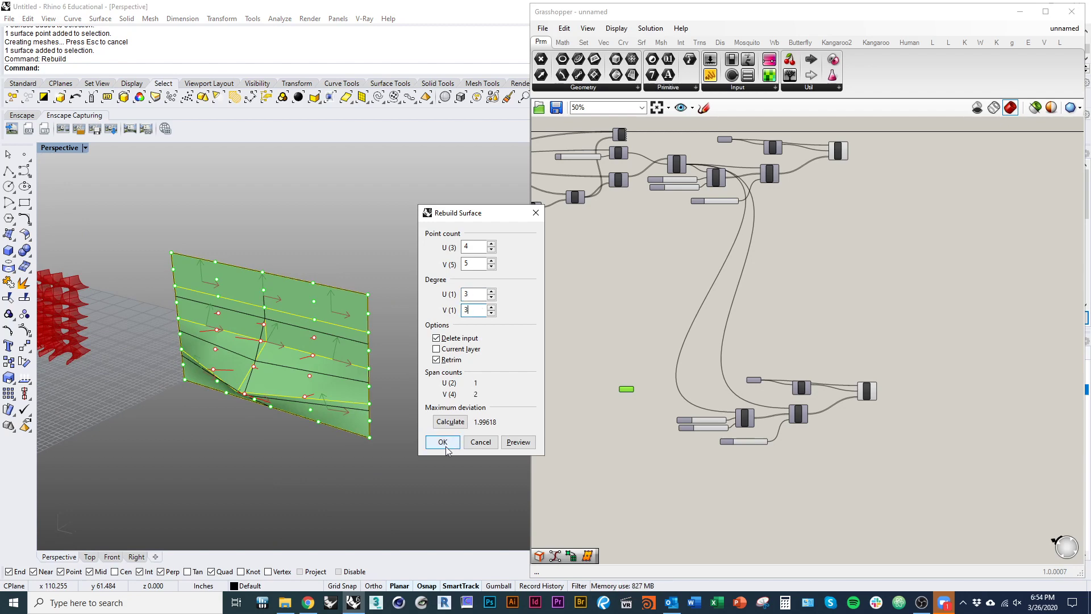
left_click(442, 441)
right_click_drag(296, 354, 385, 407)
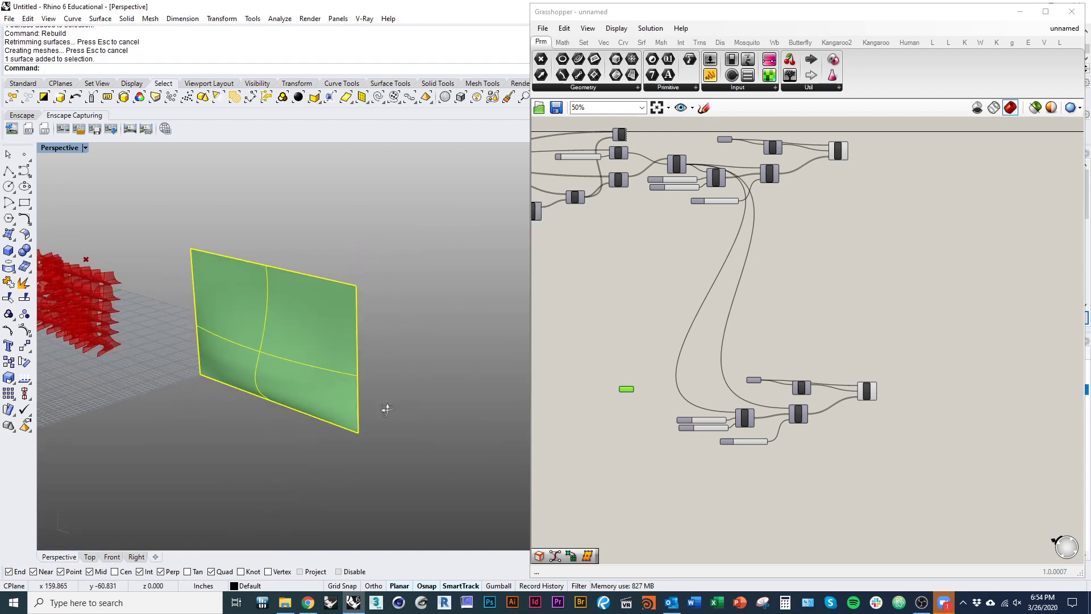
Step: Undo the degree 3 rebuild and the control point edit on the surface
key("ctrl+z")
key("ctrl+z")
key("ctrl+z")
Step: Rebuild the vertical surface with 5 U points and 4 V points, keeping degree 3 in both directions
left_click(314, 434)
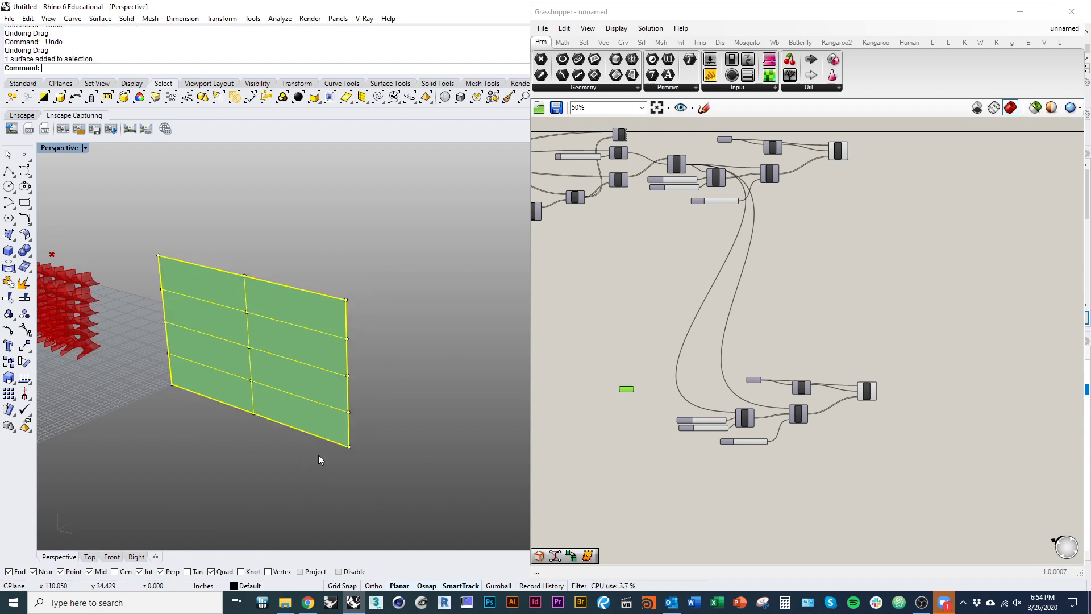
type("rebuild")
key("Return")
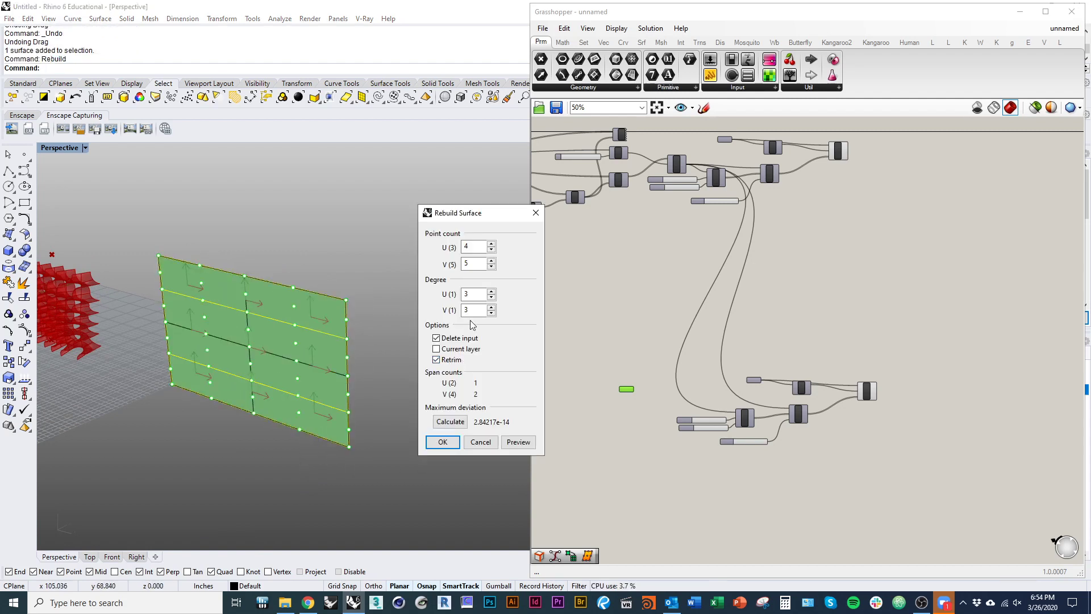
left_click_drag(476, 247, 390, 246)
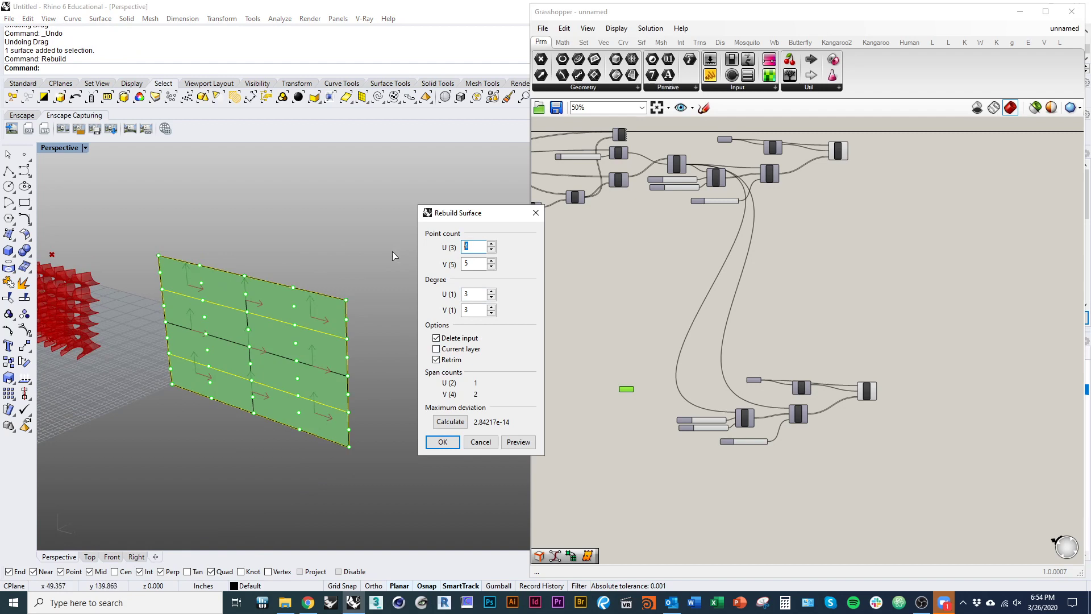
type("5")
left_click(470, 264)
key("BackSpace")
type("4")
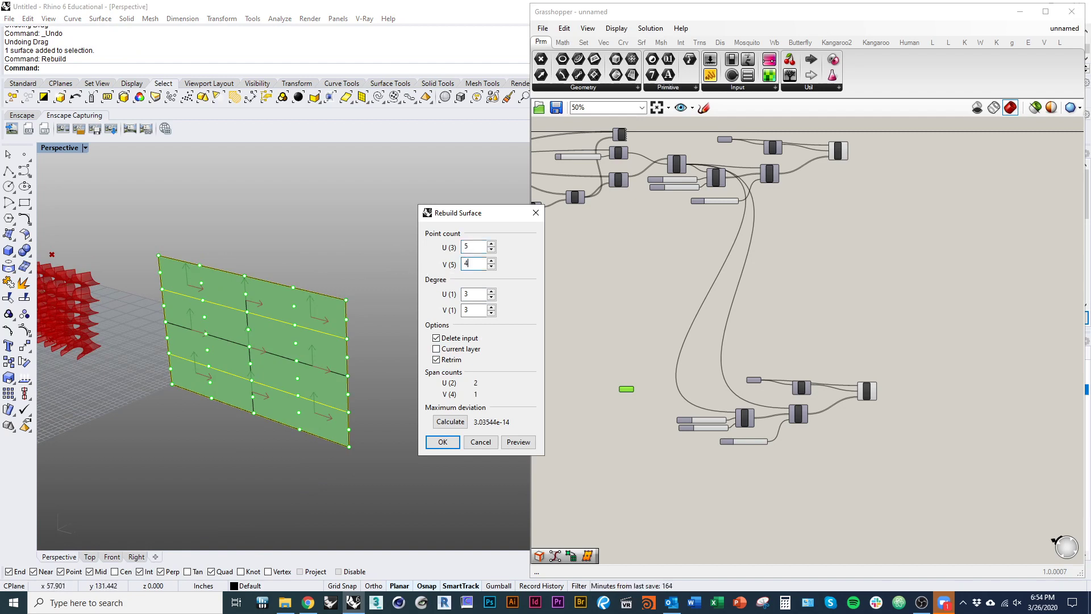
left_click(446, 445)
right_click_drag(327, 479, 361, 501, "shift")
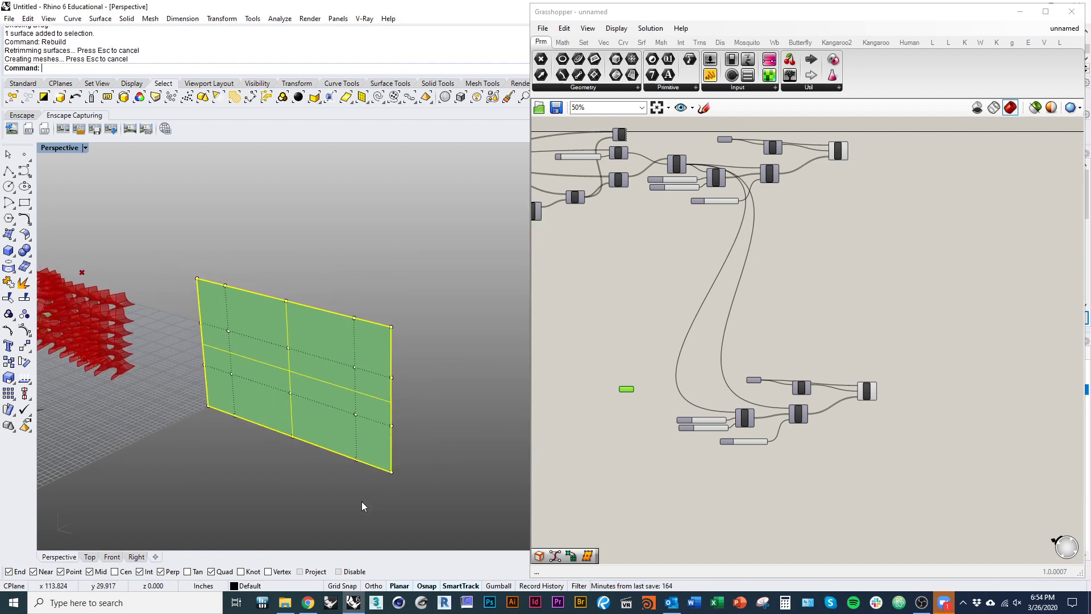
Step: Turn off the surface's control points and connect the new Srf parameter to the copied Divide and SBox components
left_click(359, 499)
left_click(332, 421)
left_click(352, 490)
left_click(330, 408)
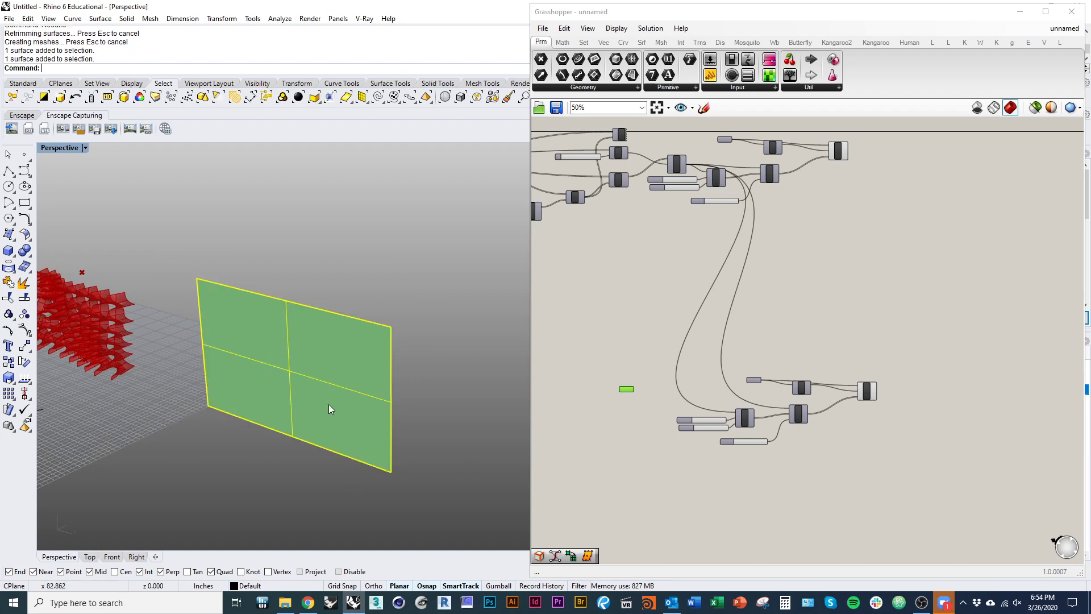
scroll(632, 396, "up", 5)
left_click_drag(621, 379, 761, 360)
right_click_drag(839, 377, 628, 360)
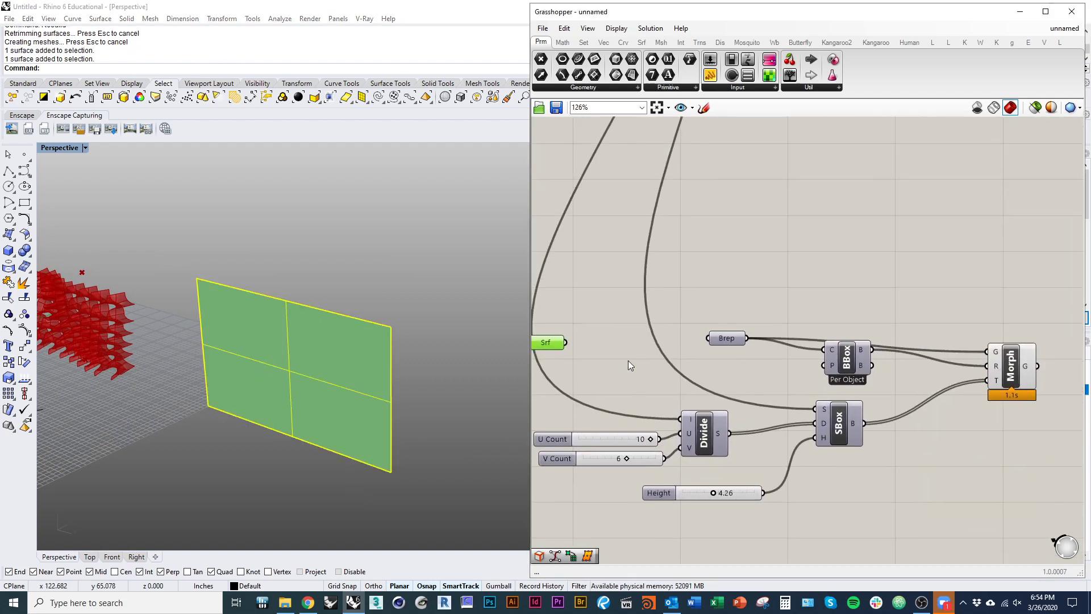
left_click_drag(565, 346, 684, 427)
key("Escape")
left_click_drag(567, 342, 825, 411)
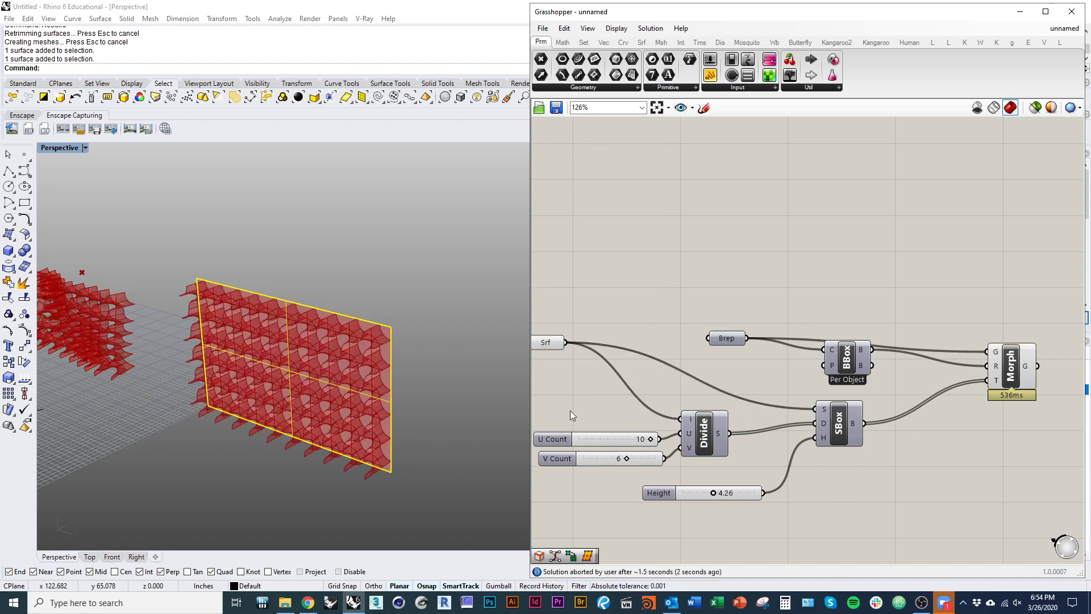
Step: Hide the surface in Rhino and switch off the preview of the Srf parameter
key("ctrl+h")
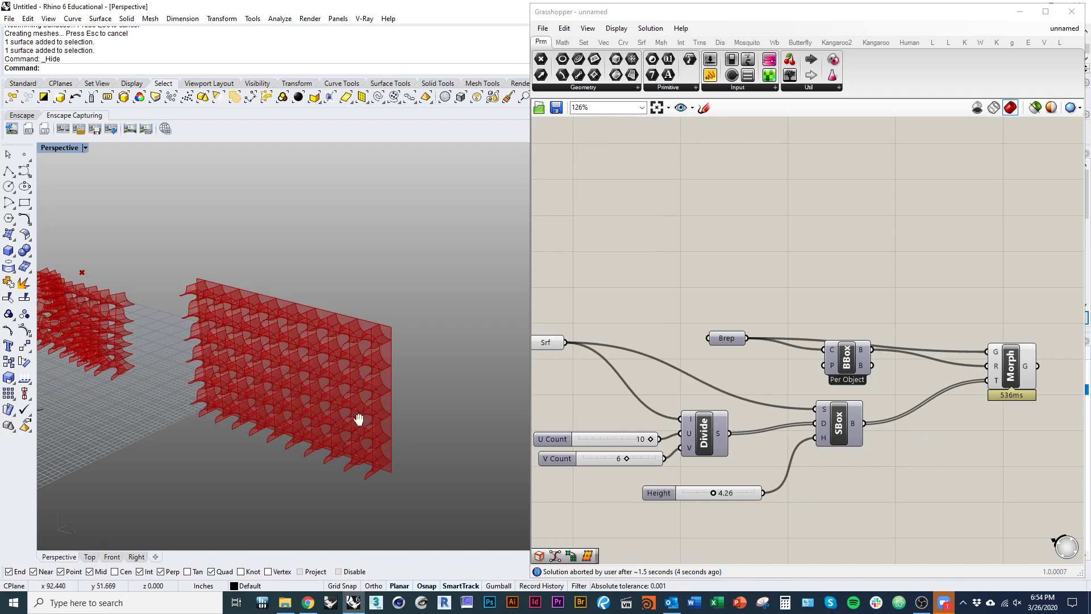
scroll(500, 398, "down", 2)
left_click(544, 342)
right_click(596, 284)
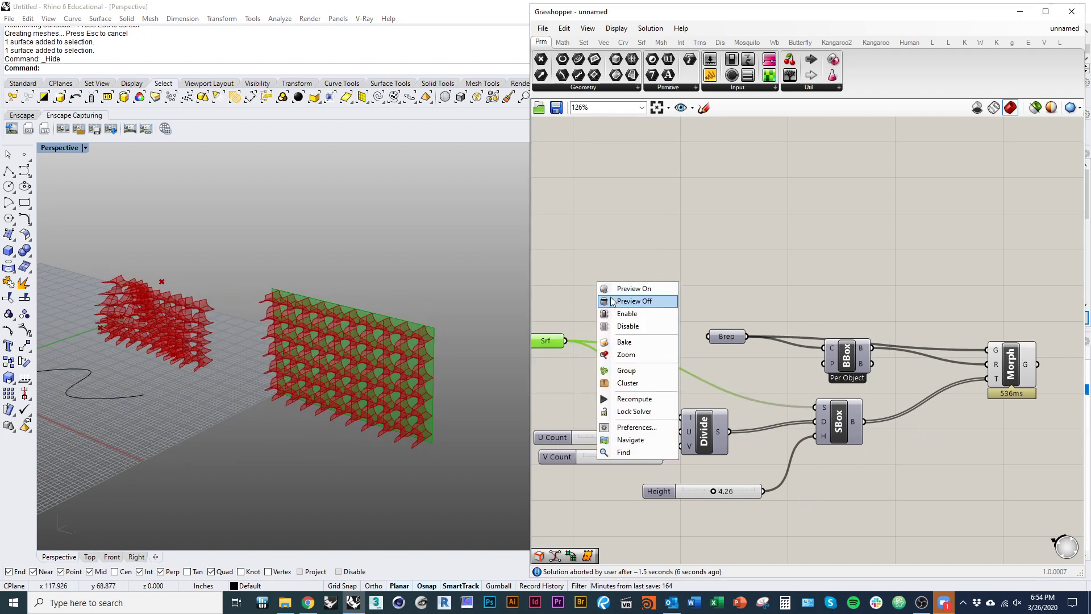
left_click(615, 302)
Step: Show the hidden surface again and turn on its control points
right_click_drag(438, 409, 335, 362, "shift")
key("ctrl+shift+h")
left_click(432, 370)
right_click(455, 420)
left_click(406, 456)
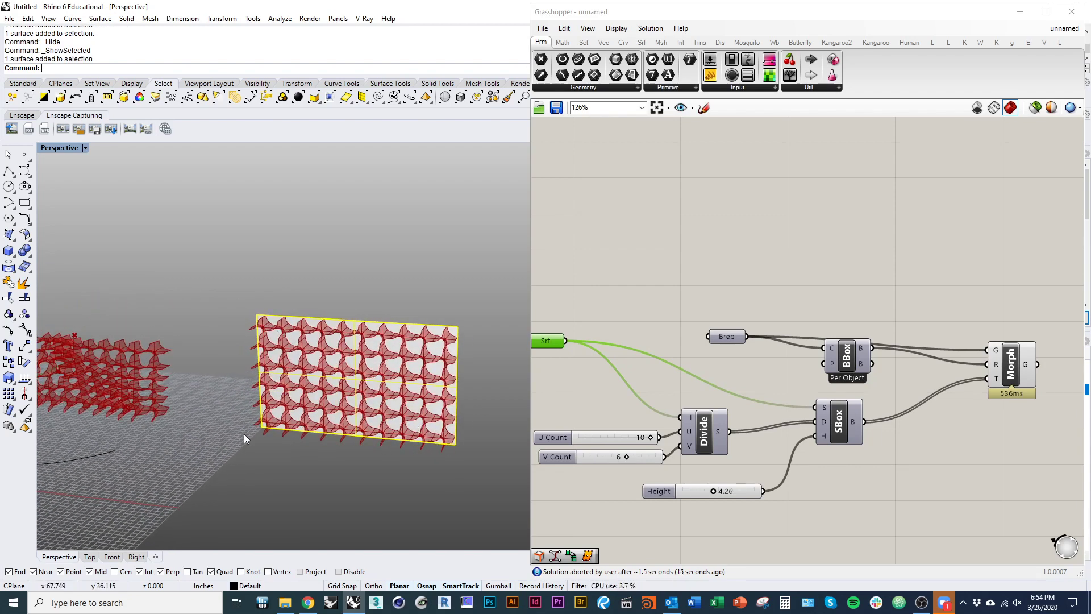
key("F10")
right_click_drag(409, 407, 284, 408, "shift")
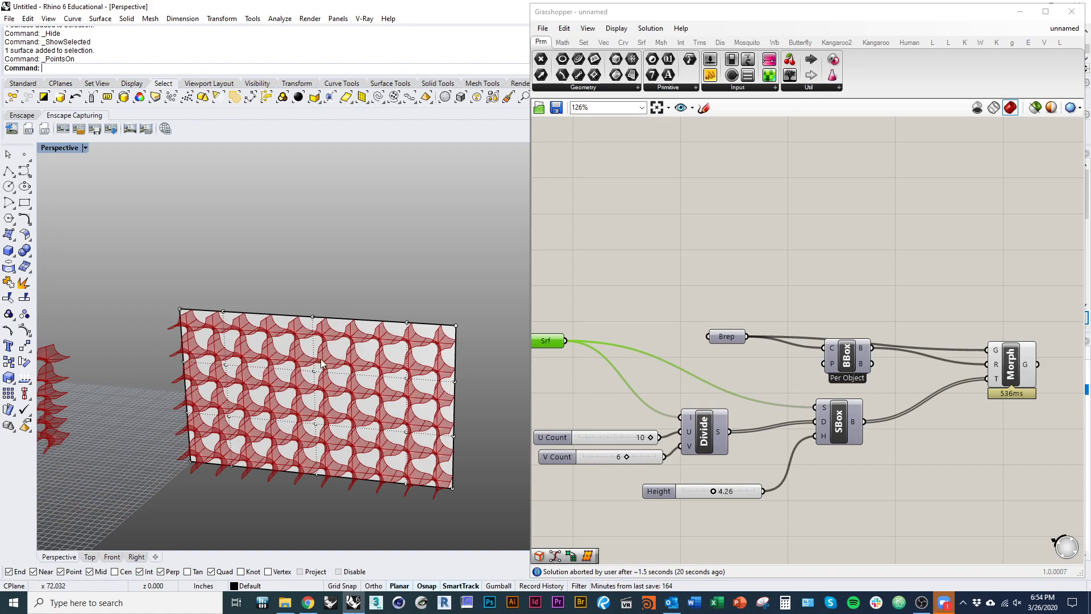
Step: Enable the gumball and lower the two inner control points in the surface's middle column
mouse_move(321, 364)
right_mouse_down()
mouse_move(357, 324)
mouse_move(378, 346)
mouse_move(318, 366)
right_mouse_up()
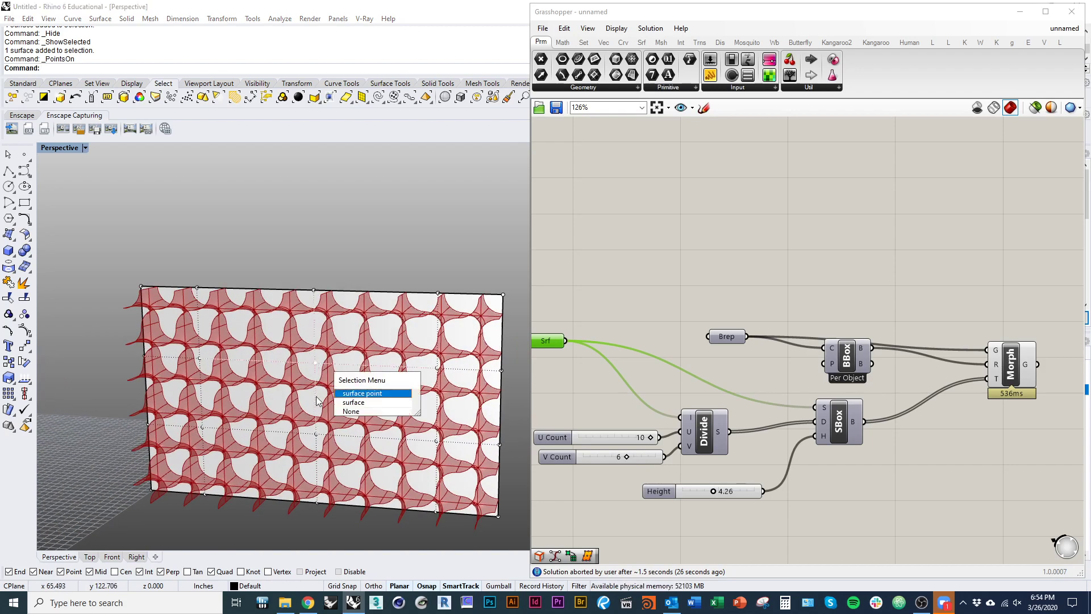
left_click(318, 365)
left_click(505, 586)
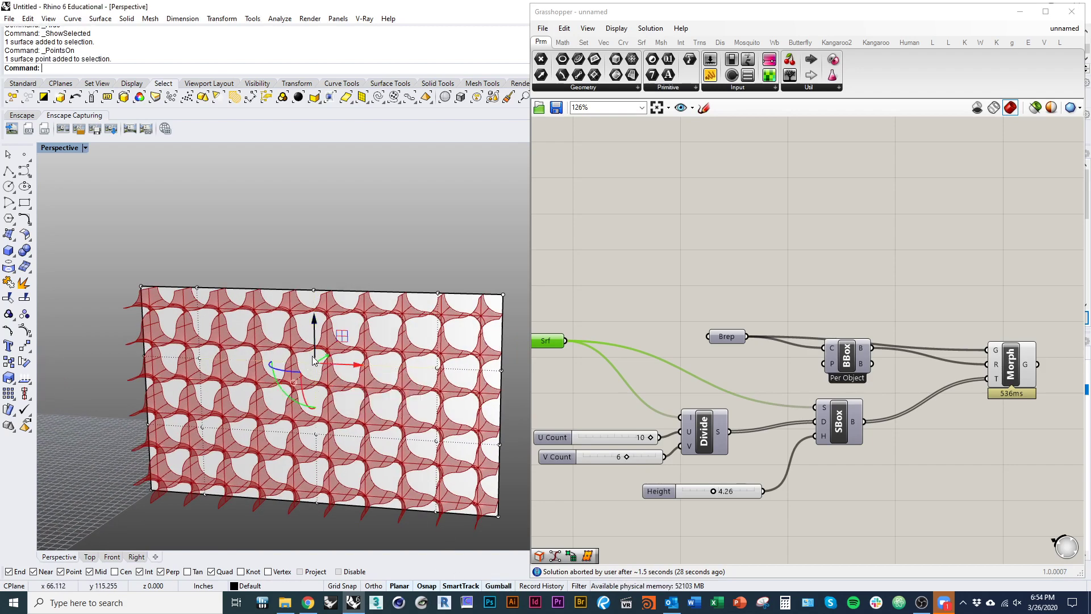
left_click_drag(316, 328, 320, 452)
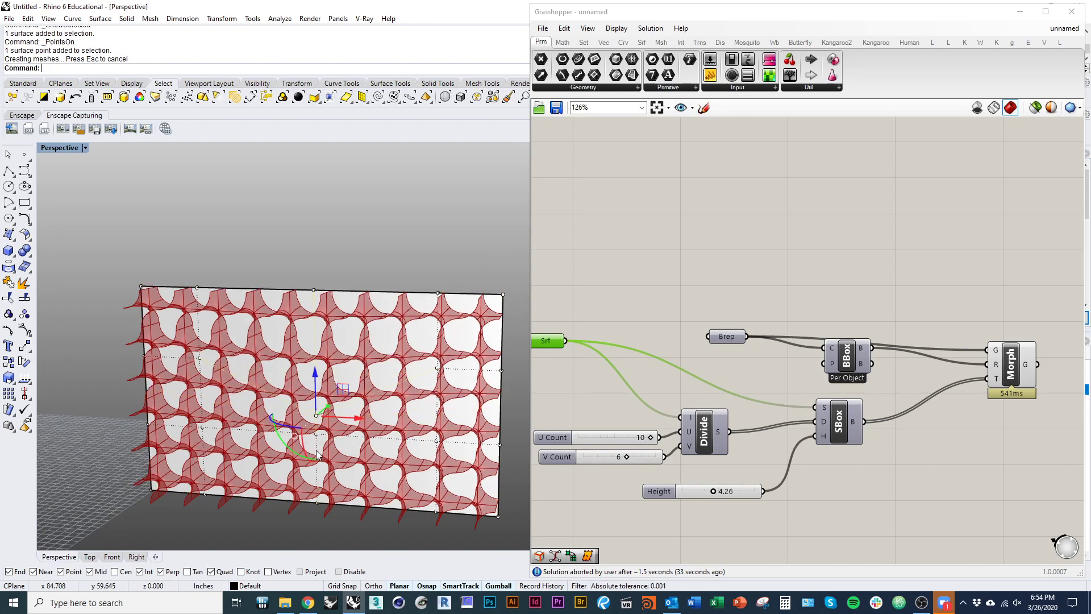
left_click(319, 437)
left_click(321, 400)
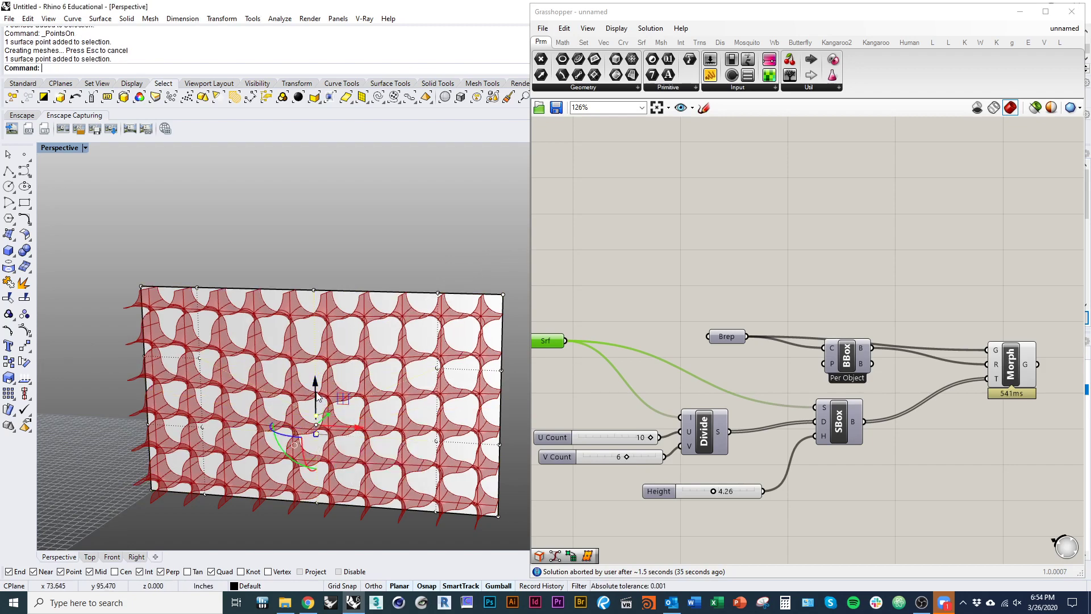
left_click_drag(315, 390, 314, 449)
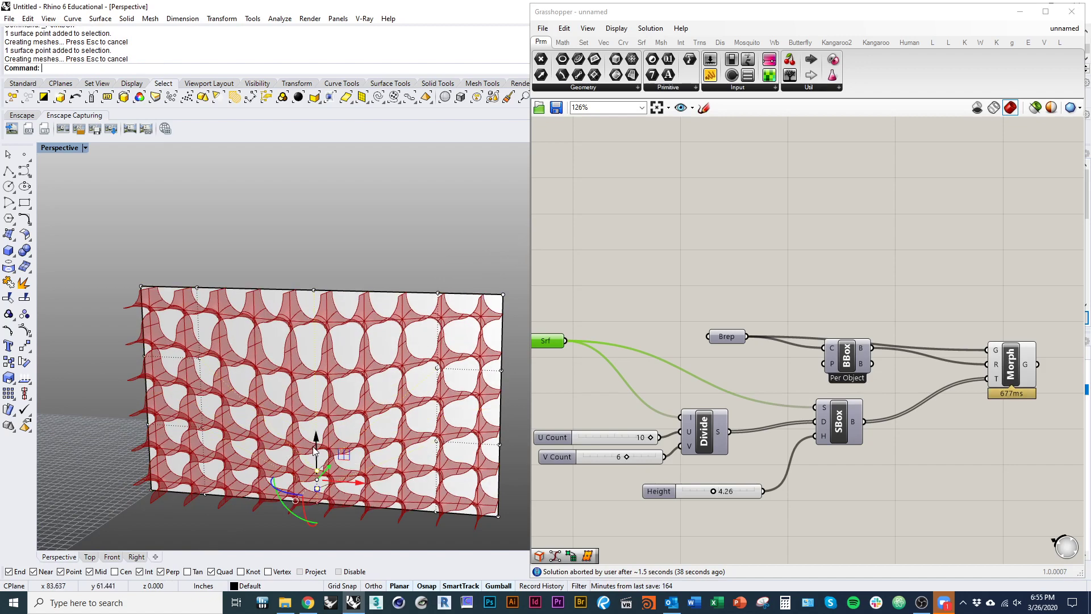
Step: Raise the two inner control points in the surface's left column
left_click(200, 358)
left_click_drag(199, 346, 198, 318)
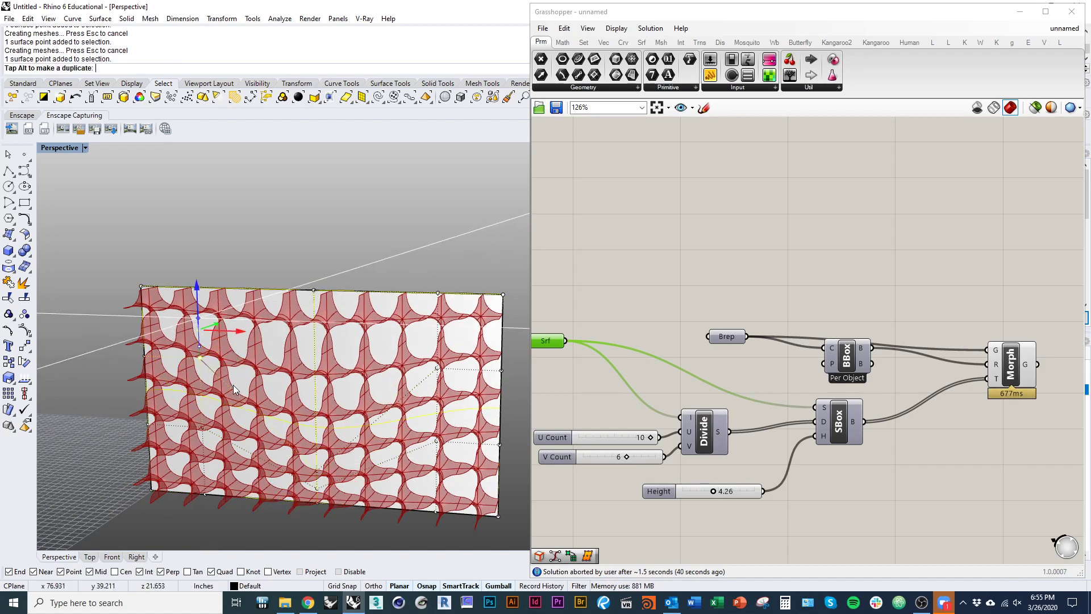
left_click_drag(233, 384, 199, 345)
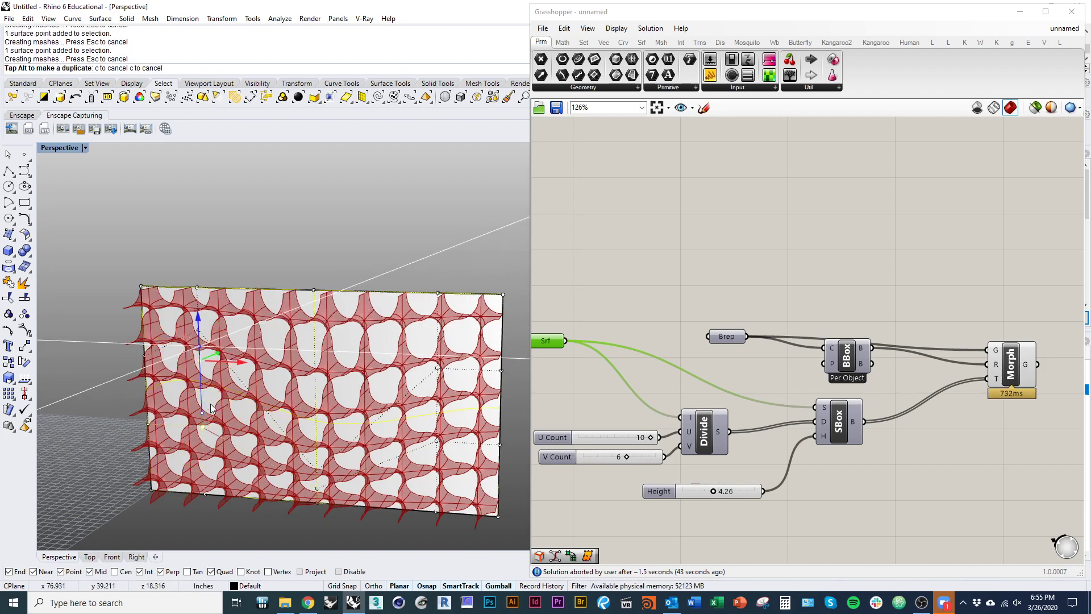
Step: Switch the viewport to Wireframe and shift both raised left-column control points toward the middle of the surface
key("ctrl+alt+w")
left_click(197, 333, "shift")
left_click_drag(221, 346, 297, 365)
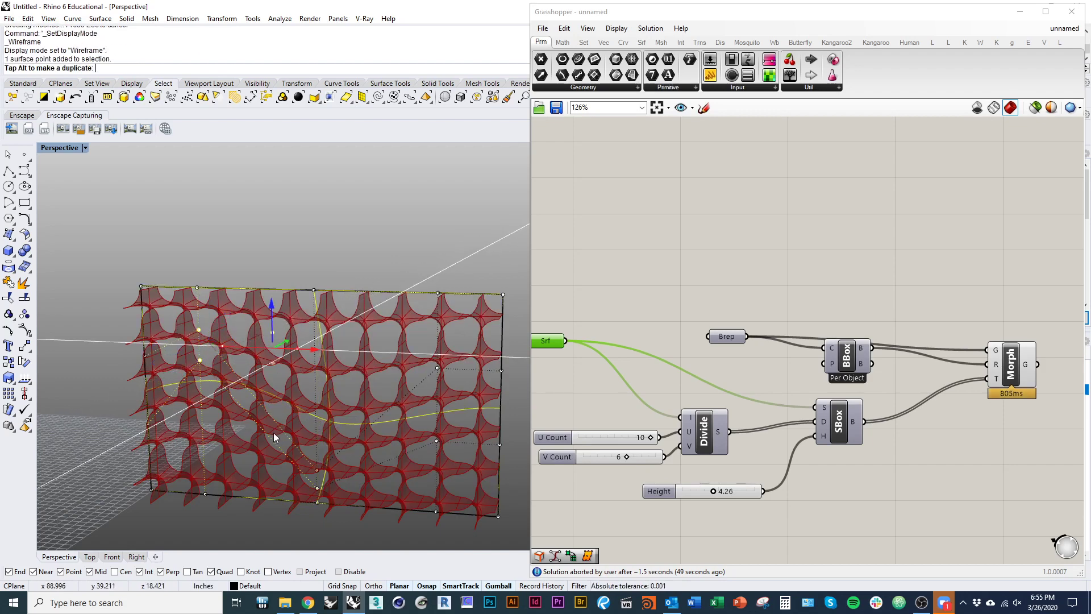
left_click_drag(274, 436, 272, 432)
key("Escape")
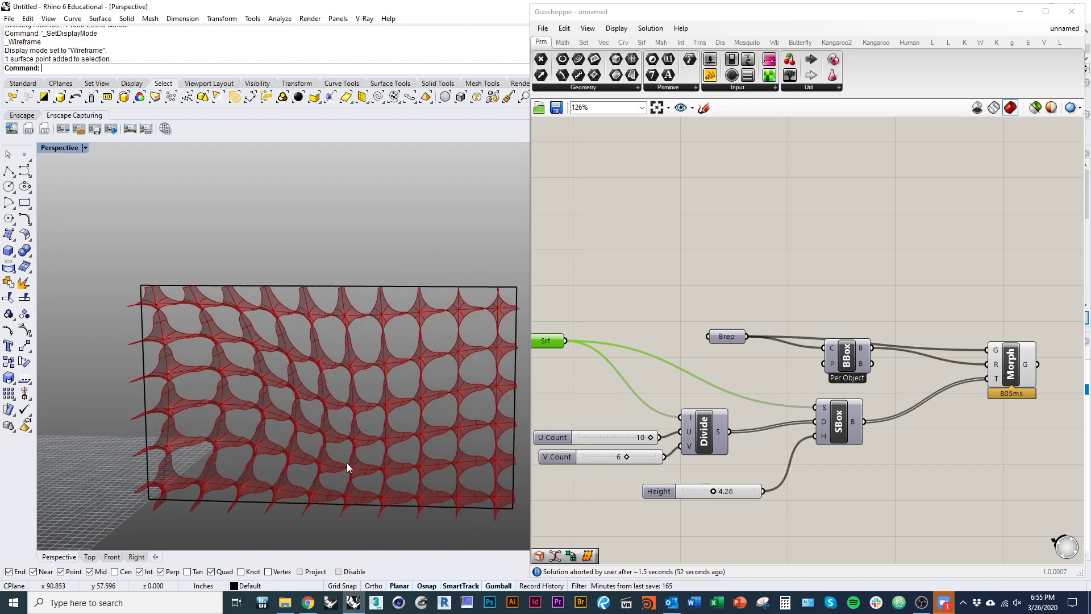
Step: Turn the control points back on, then move the right column's lower inner point left and its upper inner point down and right
right_click_drag(365, 453, 401, 459)
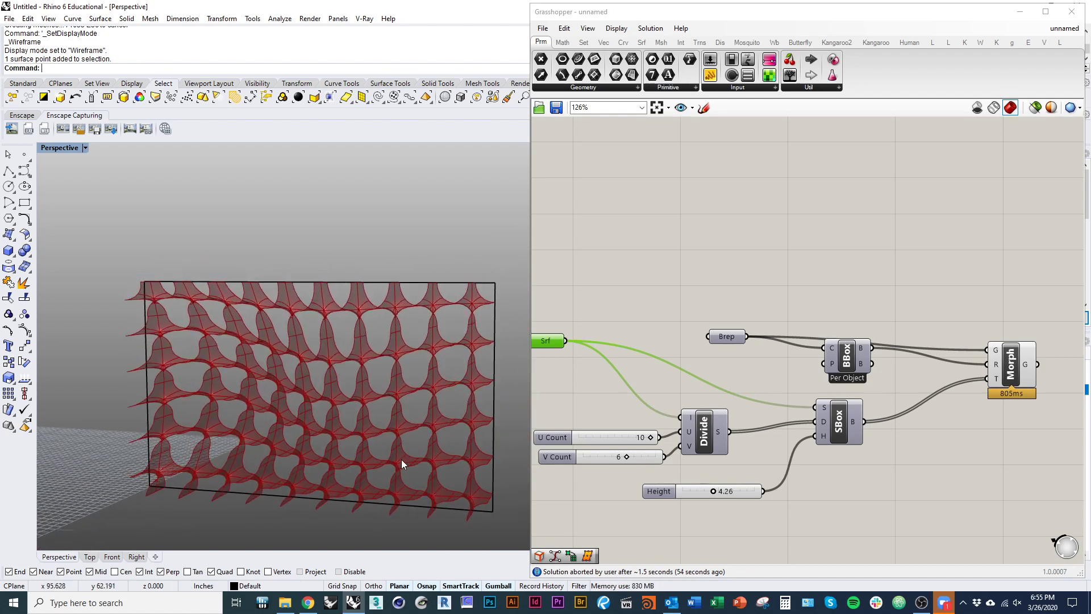
left_click(418, 502)
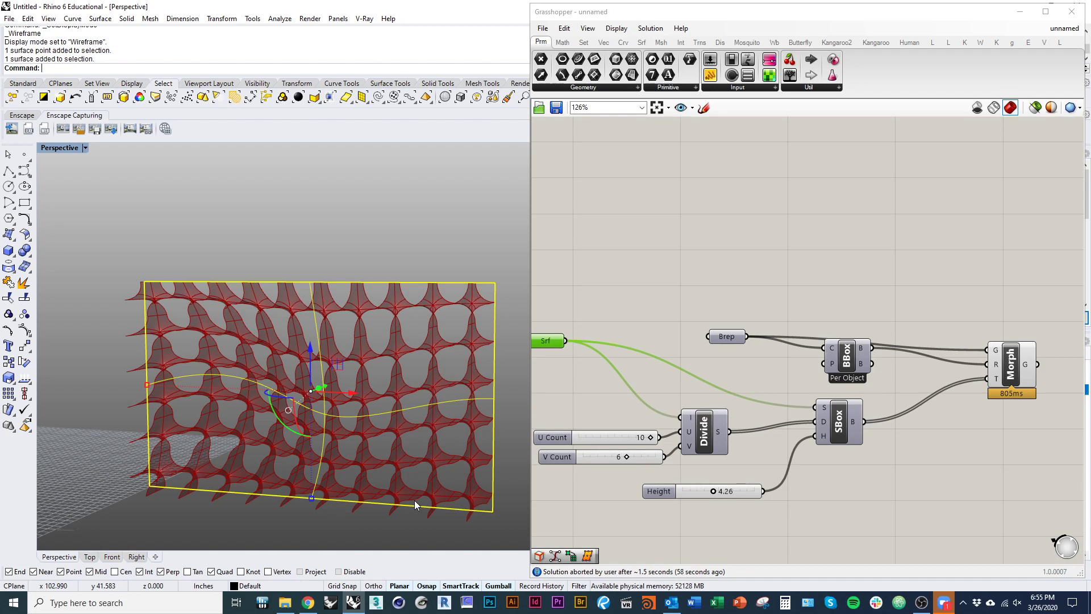
key("F10")
left_click(430, 434)
left_click_drag(457, 442, 413, 438)
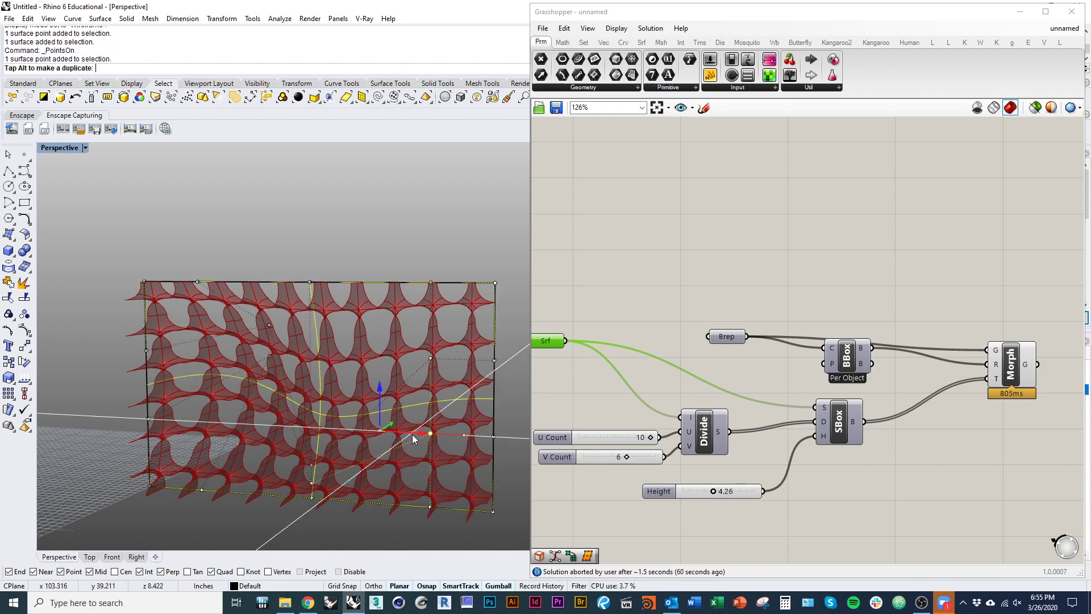
left_click(431, 359)
left_click_drag(456, 362, 454, 399)
left_click_drag(441, 450, 431, 465)
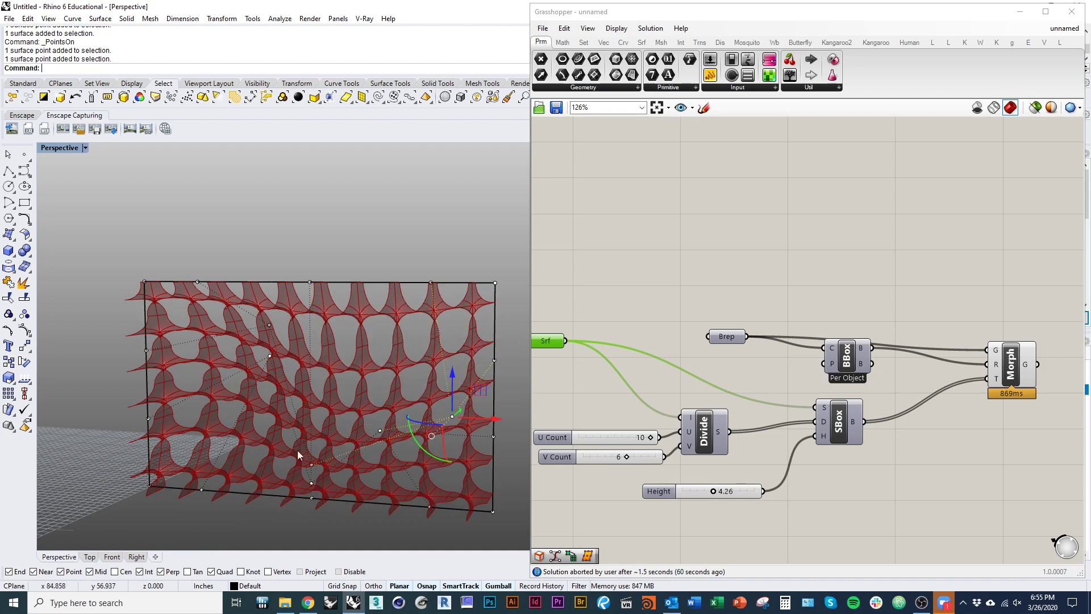
Step: Select both inner control points of the left column and move them further up
left_click(270, 356)
left_click(269, 324, "shift")
left_click_drag(269, 311, 267, 293)
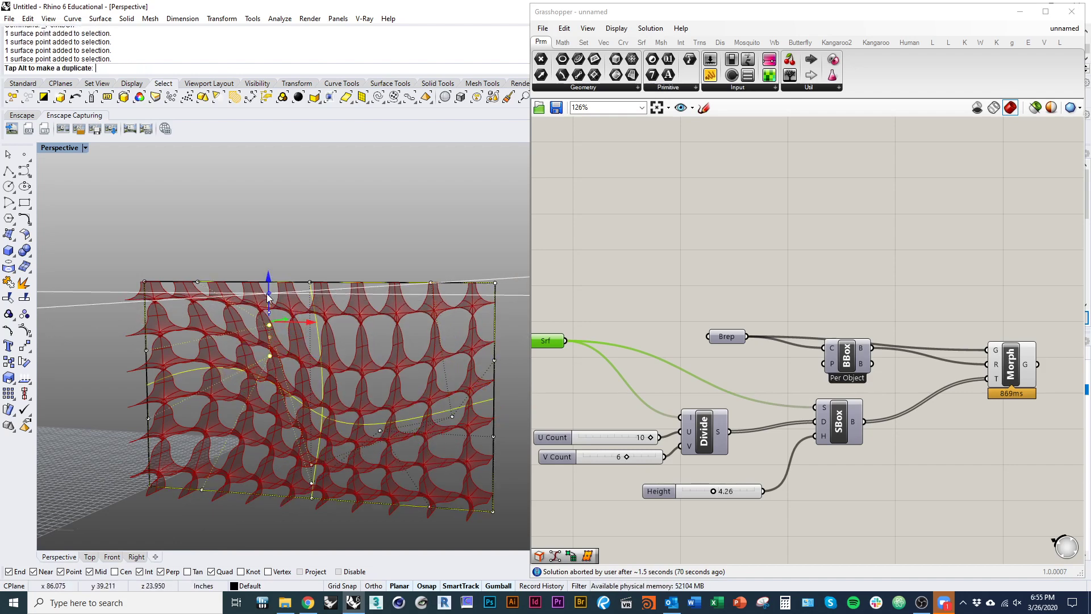
left_click_drag(309, 323, 308, 322)
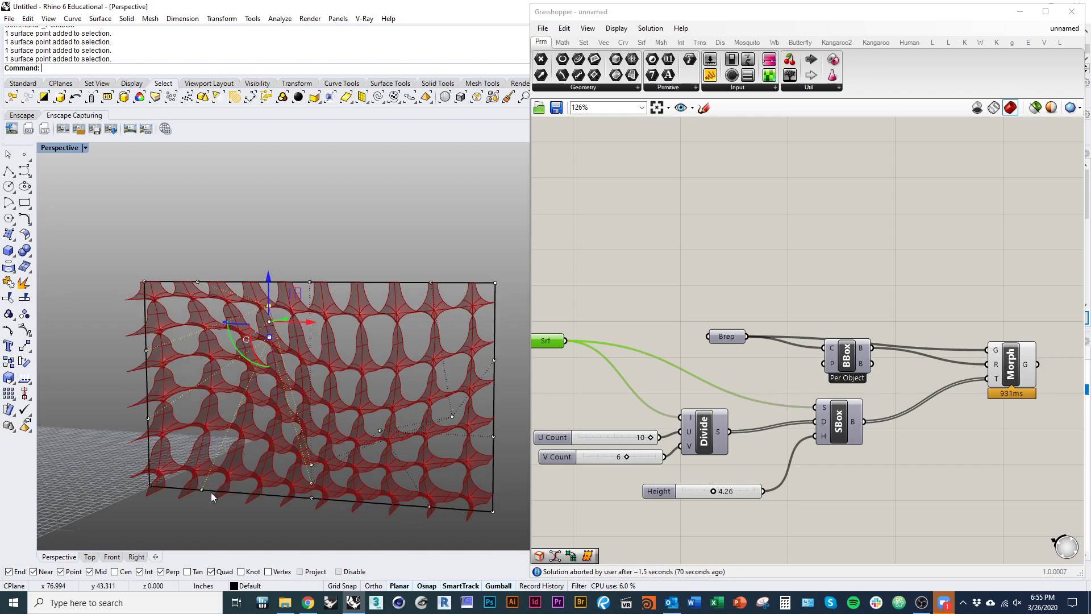
Step: Move the left control point on the bottom edge left and the three lowest middle-column points right, then turn the points off
left_click(203, 489)
left_click_drag(238, 493, 216, 493)
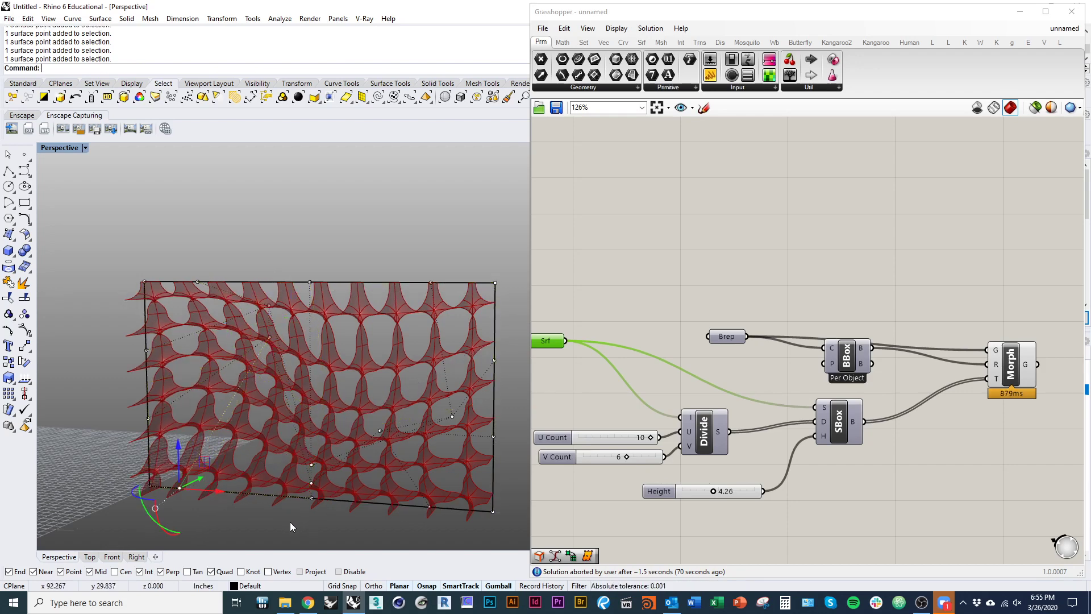
left_click_drag(290, 521, 385, 554)
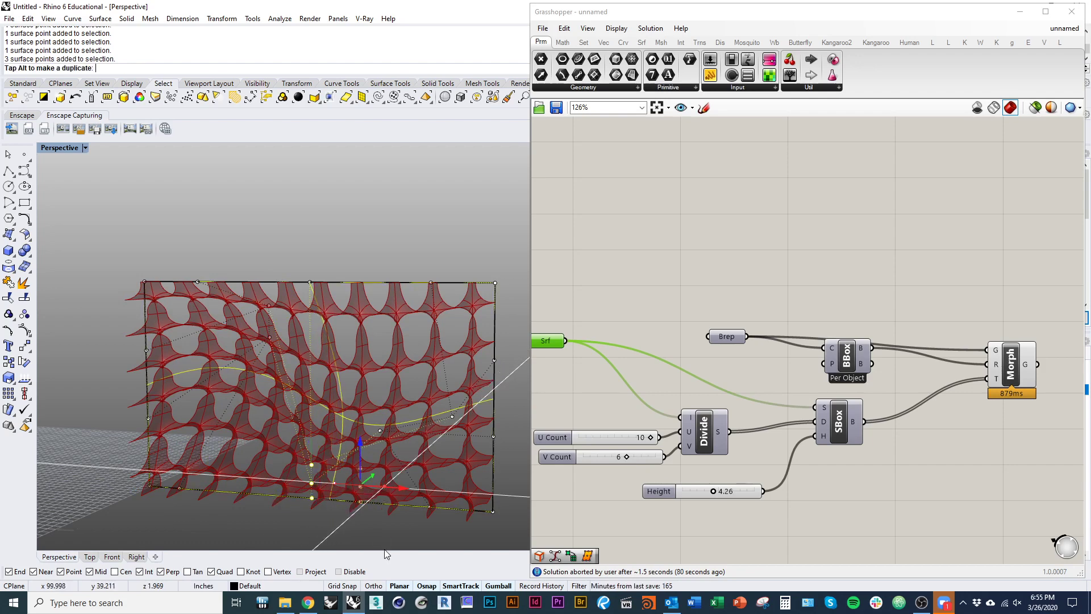
key("Escape")
key("Escape")
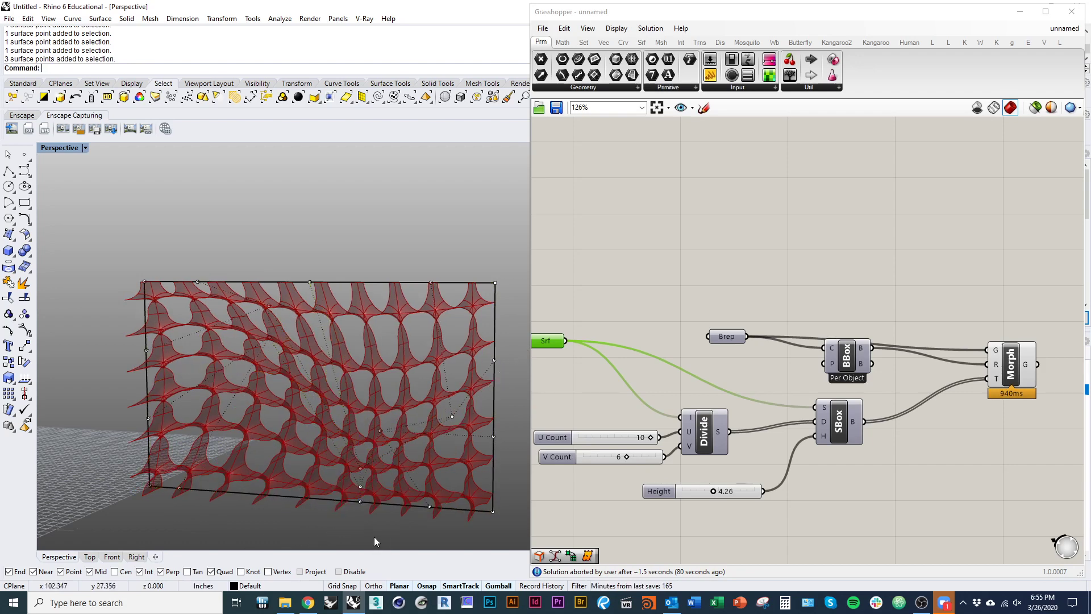
Step: Bake the Morph output for the edited surface and select the baked modules without the base surface
right_click_drag(255, 443, 132, 326)
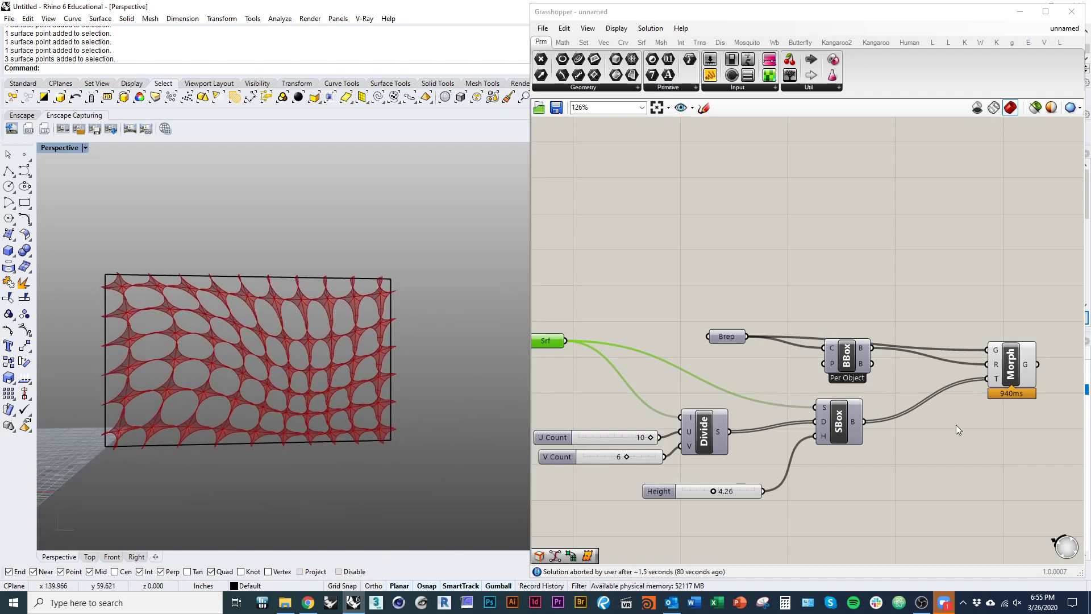
left_click(1005, 389)
right_click_drag(947, 447, 895, 462)
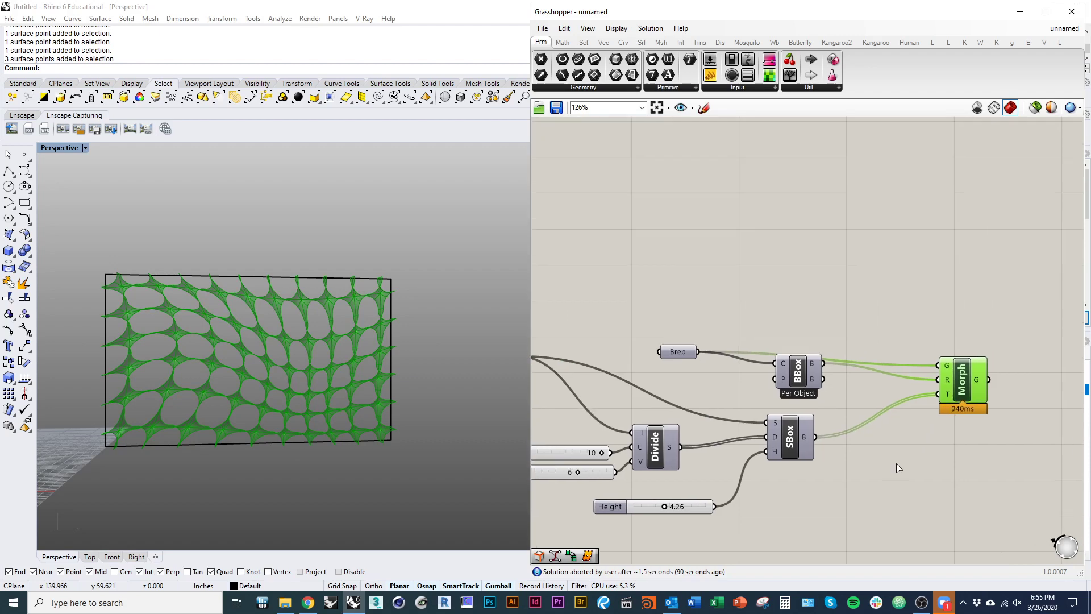
right_click_drag(423, 412, 358, 455)
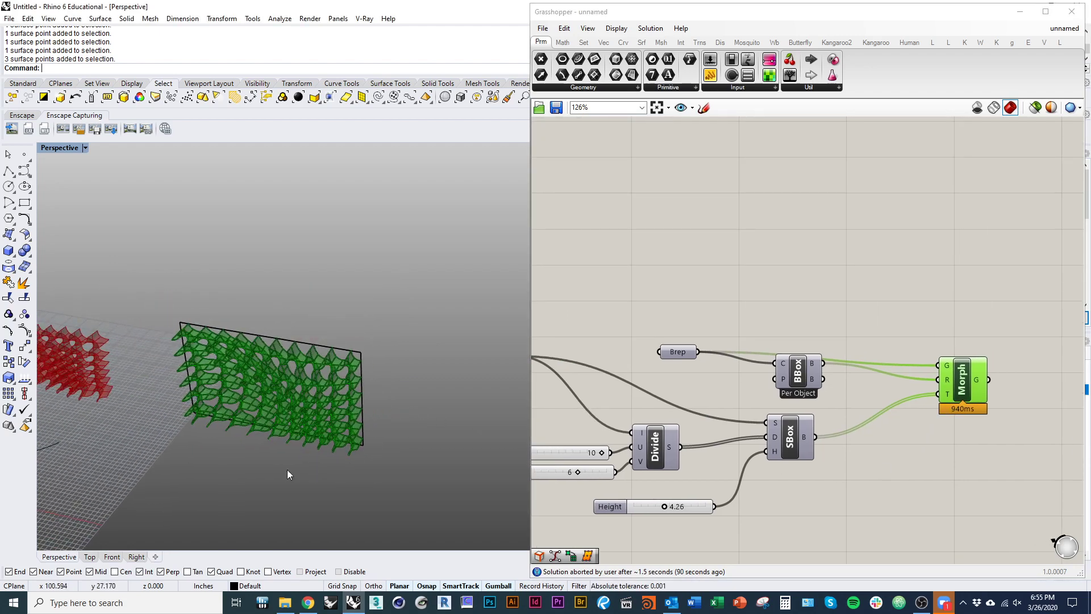
left_click_drag(120, 288, 370, 480)
left_click(364, 444, "ctrl")
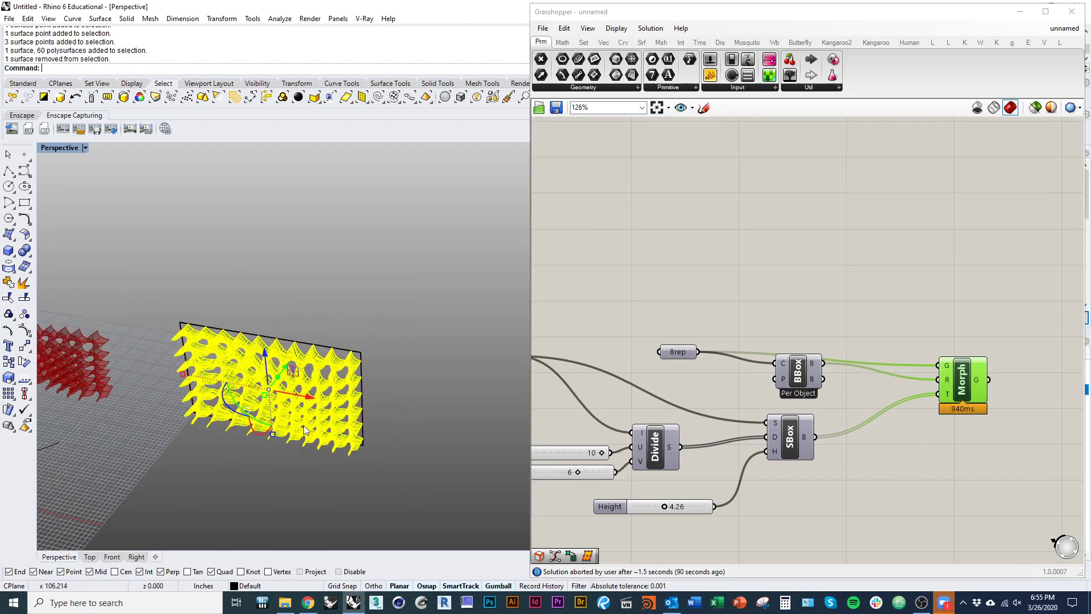
Step: Move the selected baked flat panel up and away from its base surface
right_click_drag(304, 425, 312, 400)
left_click_drag(286, 358, 369, 236)
right_click_drag(219, 310, 378, 361, "shift")
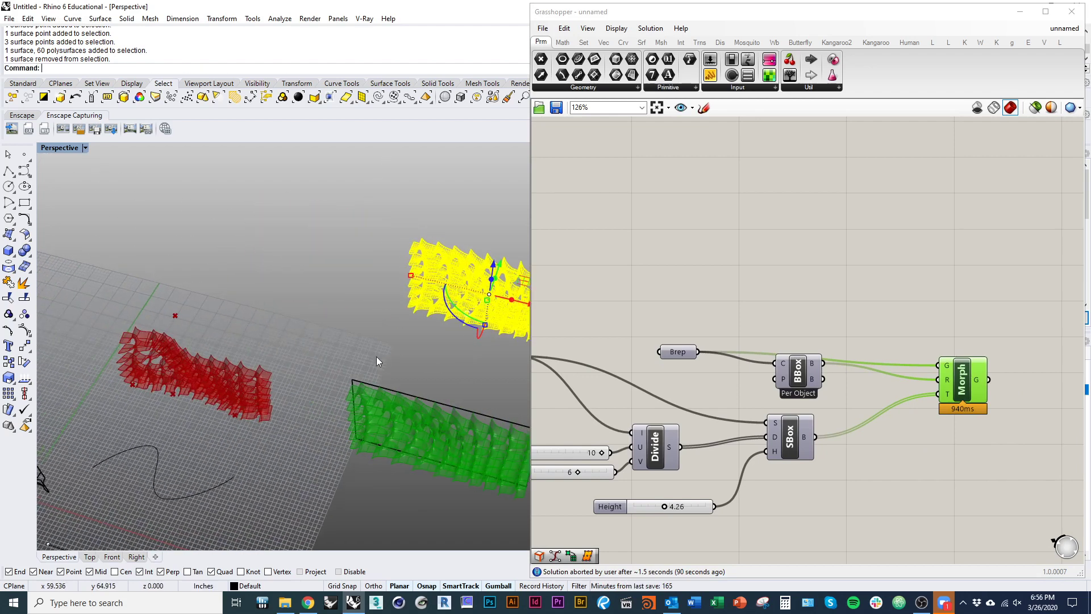
Step: Disable the whole box-morph definition that runs from the Srf and Brep parameters to the Morph component
right_click_drag(849, 320, 874, 318)
scroll(801, 412, "down", 1)
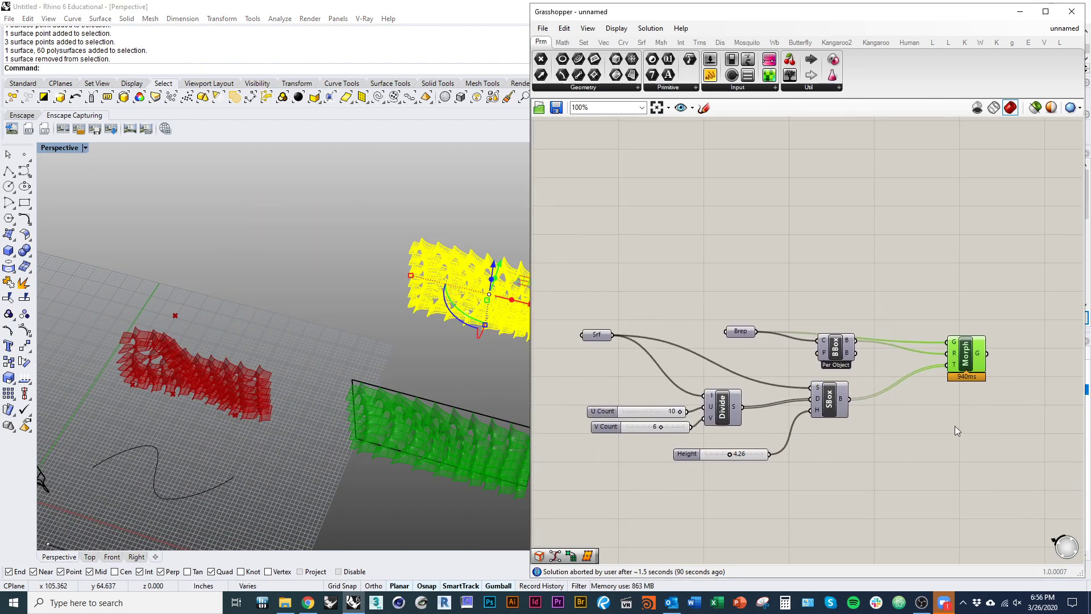
left_click_drag(1003, 495, 566, 267)
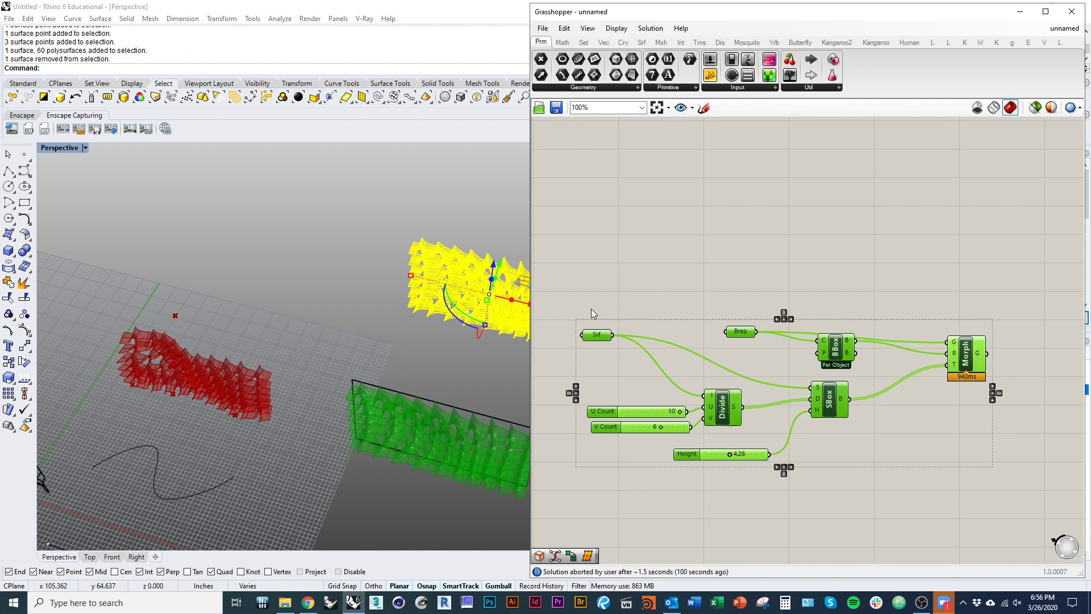
right_click(591, 310)
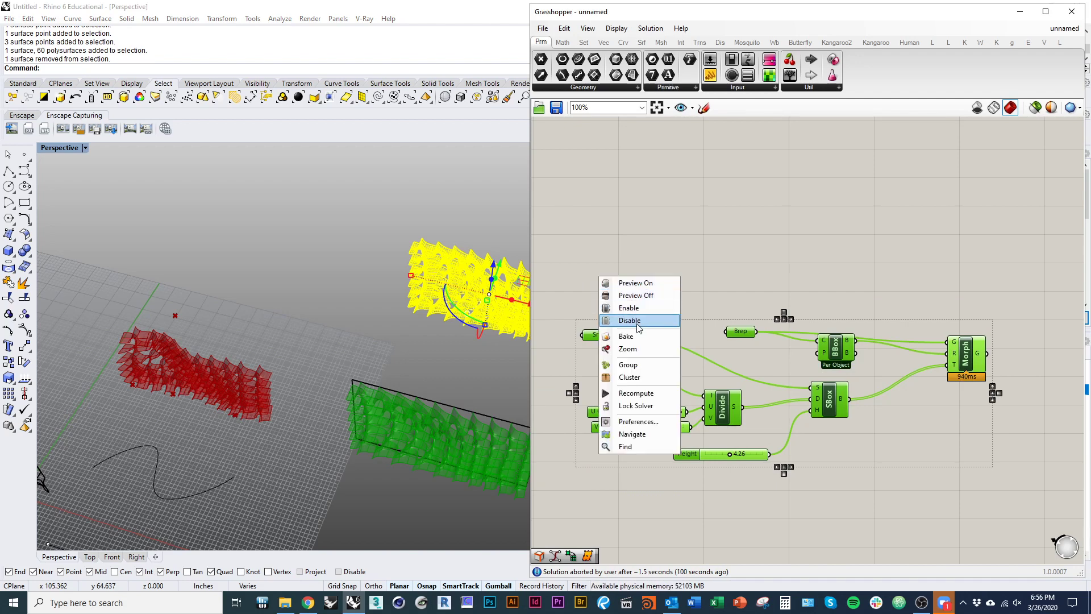
left_click(758, 277)
left_click_drag(1017, 509, 532, 188)
middle_click(653, 274)
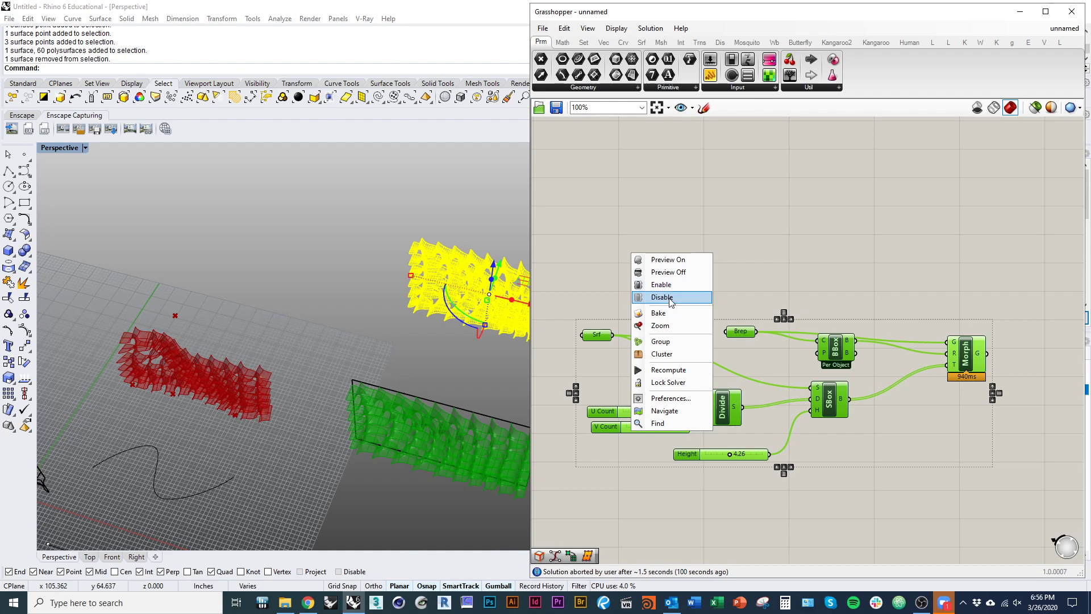
left_click(662, 297)
Step: Select the Morph component of the attractor-driven definition to highlight its preview
right_click_drag(866, 357, 772, 354)
right_click_drag(848, 373, 937, 402)
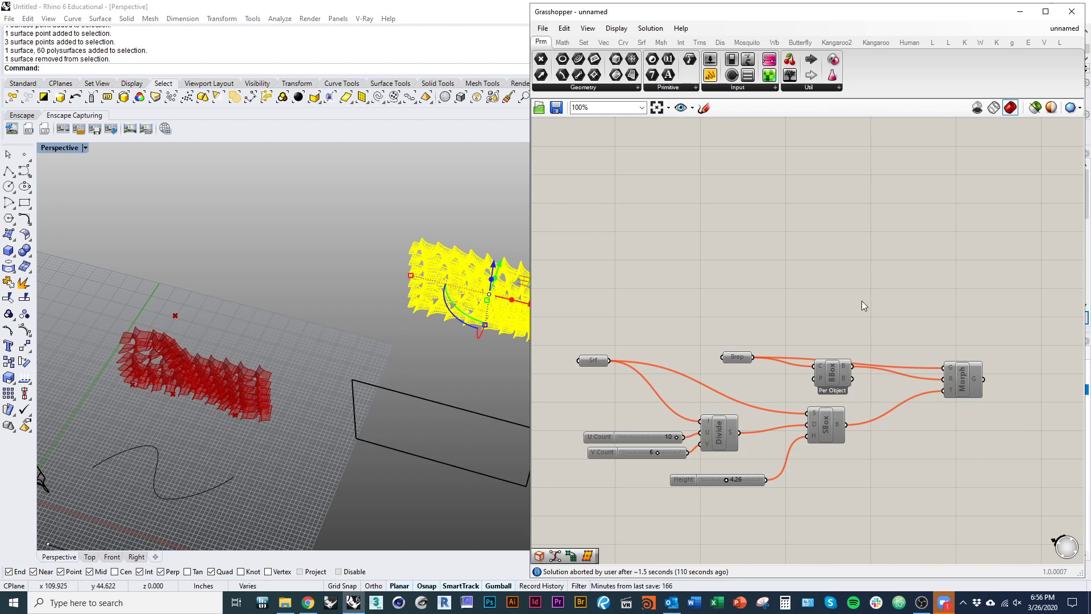
right_click_drag(857, 161, 828, 349)
right_click_drag(845, 278, 826, 394)
scroll(826, 393, "down", 2)
right_click_drag(848, 345, 921, 468)
left_click(949, 323)
scroll(922, 355, "up", 2)
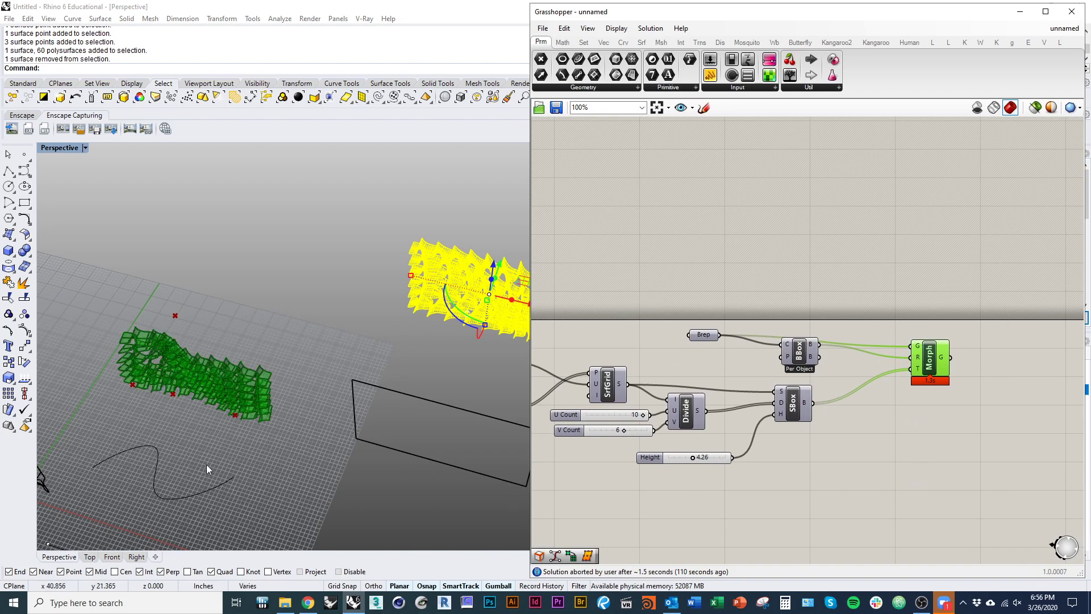
Step: Move the baked attractor-driven panel up and away from its Grasshopper preview
left_click_drag(78, 318, 282, 438)
right_click_drag(212, 340, 205, 416, "shift")
left_click_drag(206, 416, 293, 256)
left_click(402, 414)
Step: Set the Perspective viewport to Rendered display and hide the flat base surface beneath the panels
right_click_drag(402, 414, 279, 360, "shift")
key("ctrl+alt+r")
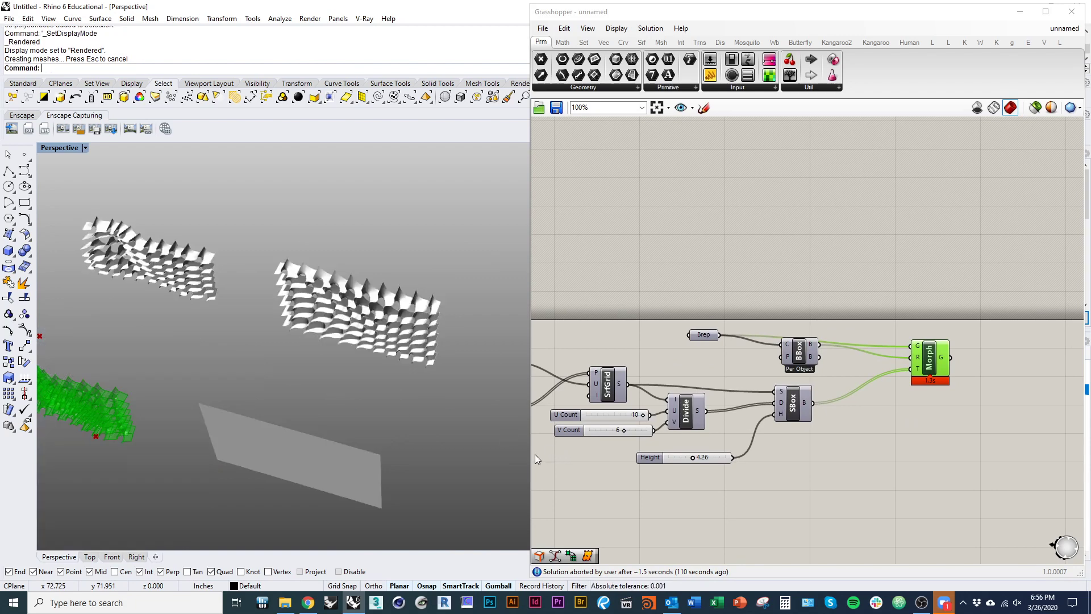
left_click_drag(531, 452, 679, 452)
scroll(909, 418, "down", 2)
left_click(354, 472)
key("ctrl+h")
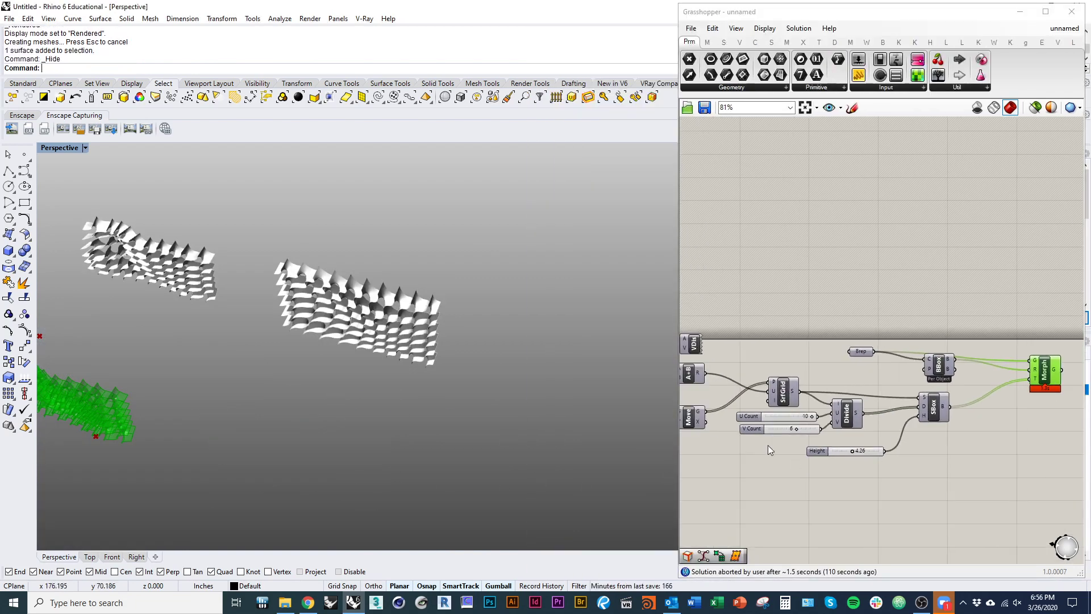
Step: Close the Grasshopper window and stretch the attractor-driven panel vertically
left_click(1070, 12)
right_click_drag(466, 454, 498, 355)
left_click_drag(383, 448, 112, 324)
scroll(274, 386, "up", 4)
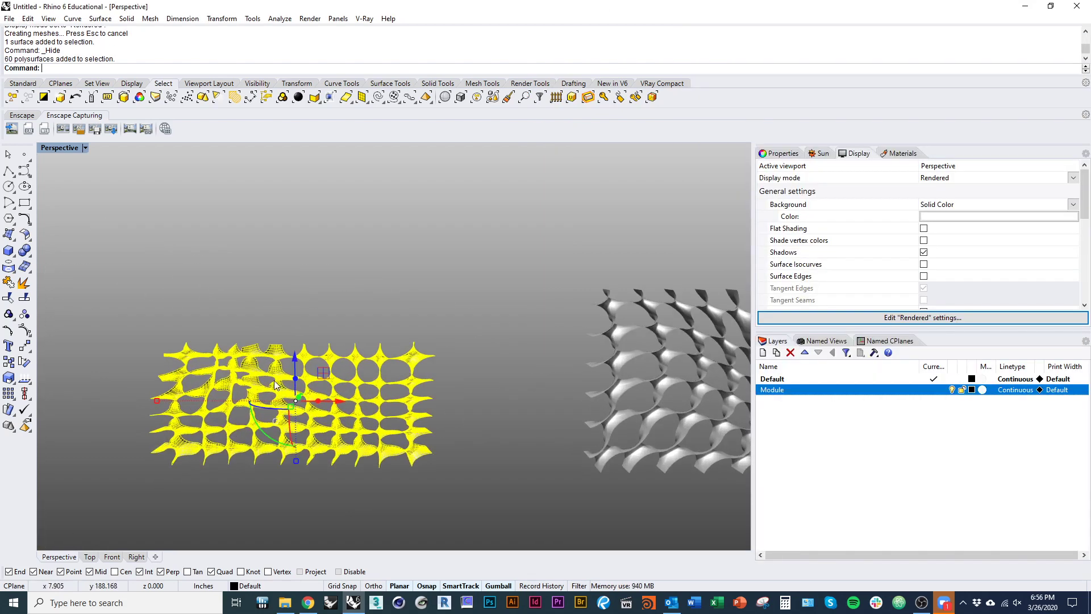
left_click_drag(296, 461, 297, 485)
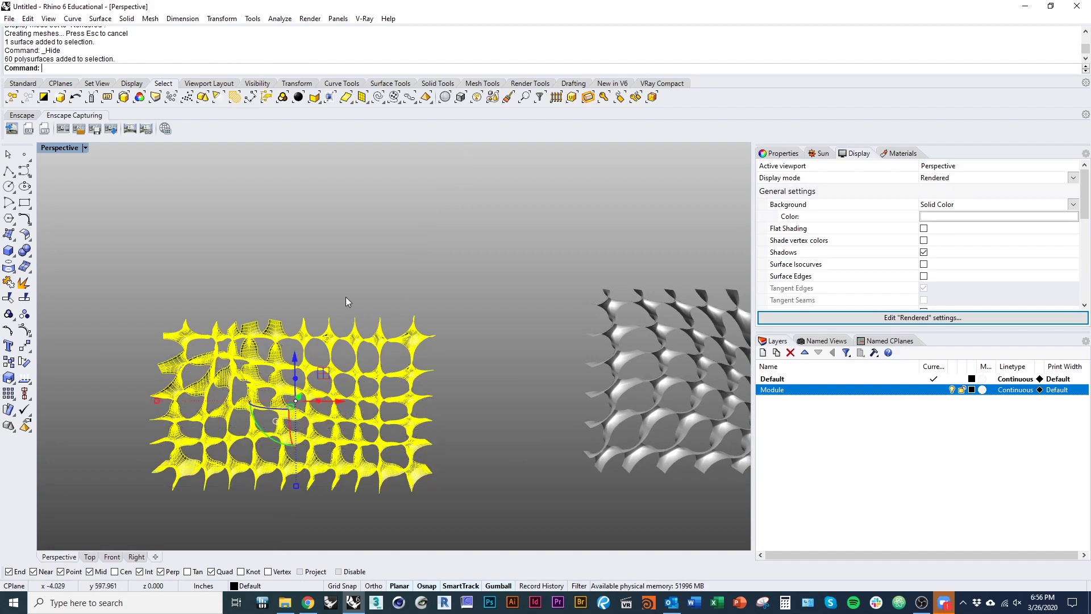
Step: Stretch the attractor-driven panel along its length and raise it slightly
right_click_drag(348, 301, 365, 413)
left_click_drag(115, 258, 85, 261)
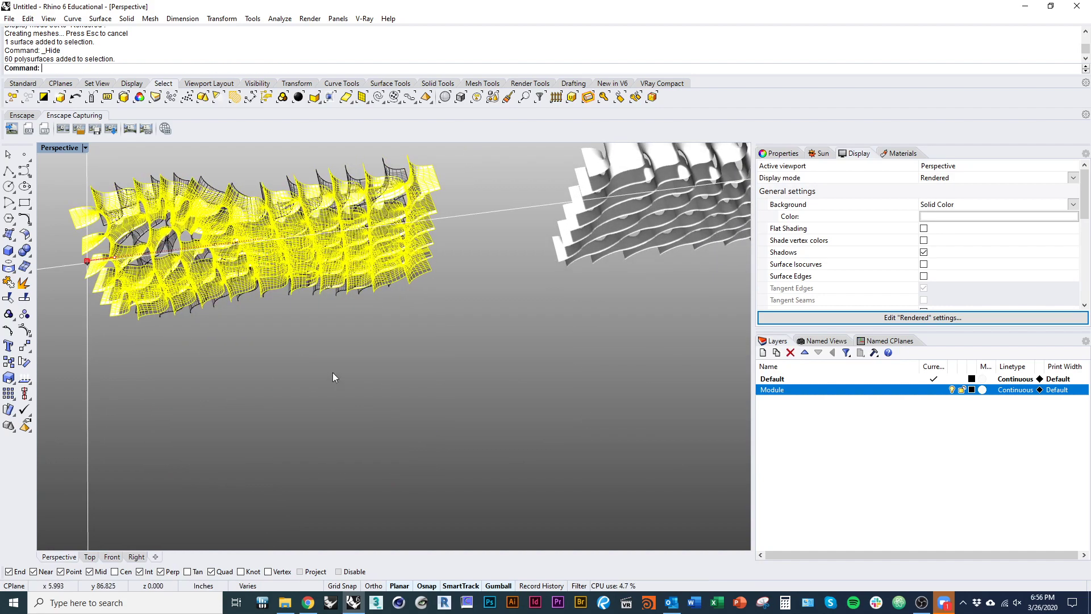
right_click_drag(333, 376, 301, 267)
left_click_drag(321, 336, 321, 302)
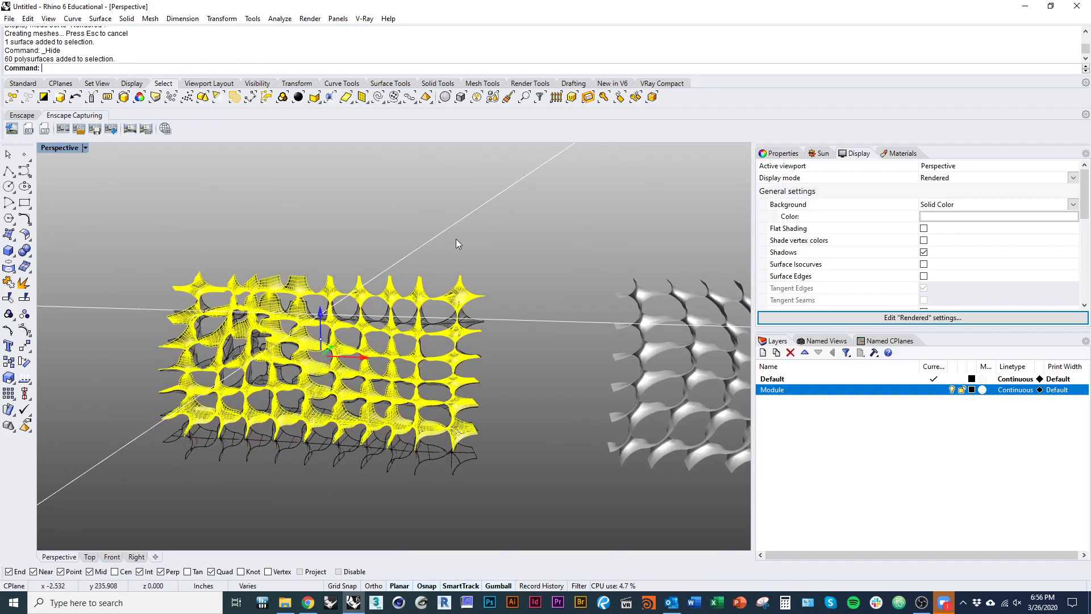
left_click(458, 243)
Step: Examine the two rendered panels from the front, from above and close up, comparing their curvature, openings and module depth
right_click_drag(509, 372, 365, 313, "shift")
scroll(364, 314, "down", 6)
right_click_drag(403, 414, 482, 414)
scroll(316, 366, "up", 8)
right_click_drag(284, 328, 459, 392)
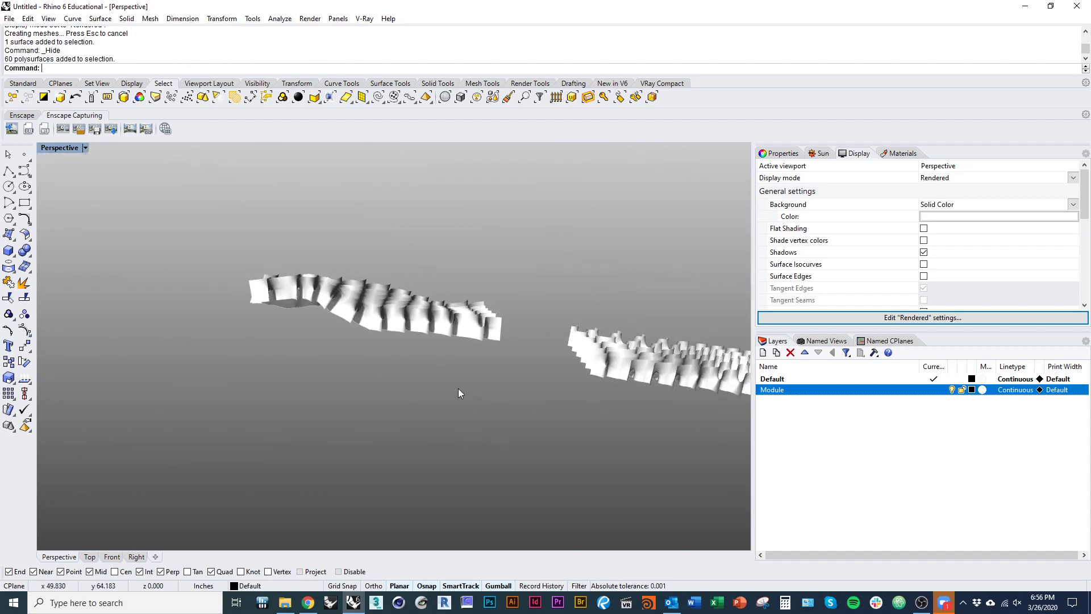
right_click_drag(624, 341, 378, 147)
scroll(420, 299, "up", 8)
right_click_drag(420, 299, 354, 360)
scroll(438, 394, "down", 8)
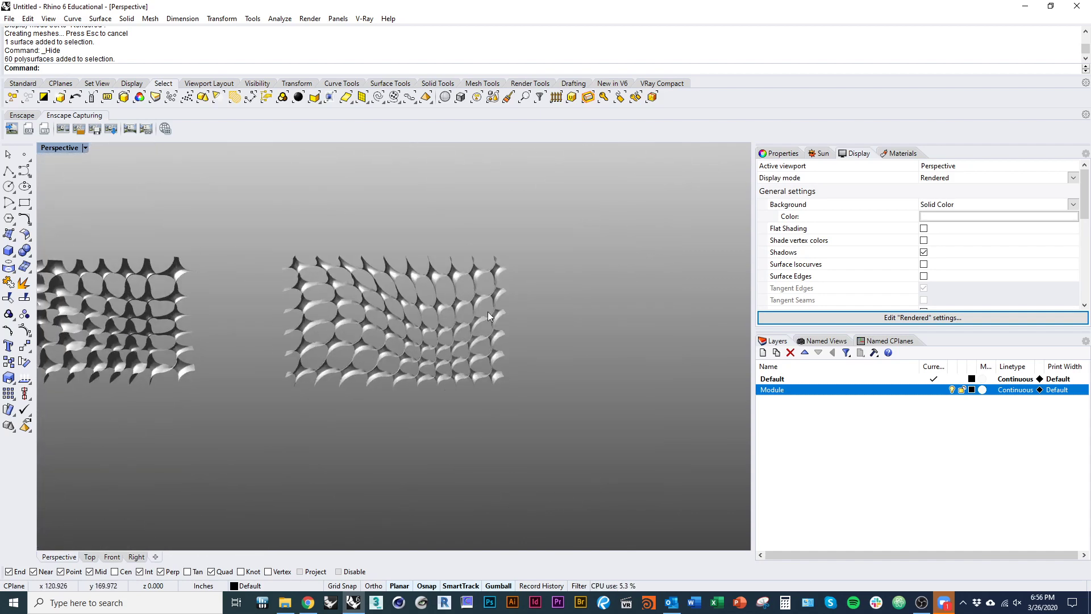
right_click_drag(489, 316, 500, 392)
scroll(339, 272, "up", 8)
right_click_drag(338, 273, 336, 302)
scroll(336, 302, "down", 8)
right_click_drag(343, 339, 381, 497)
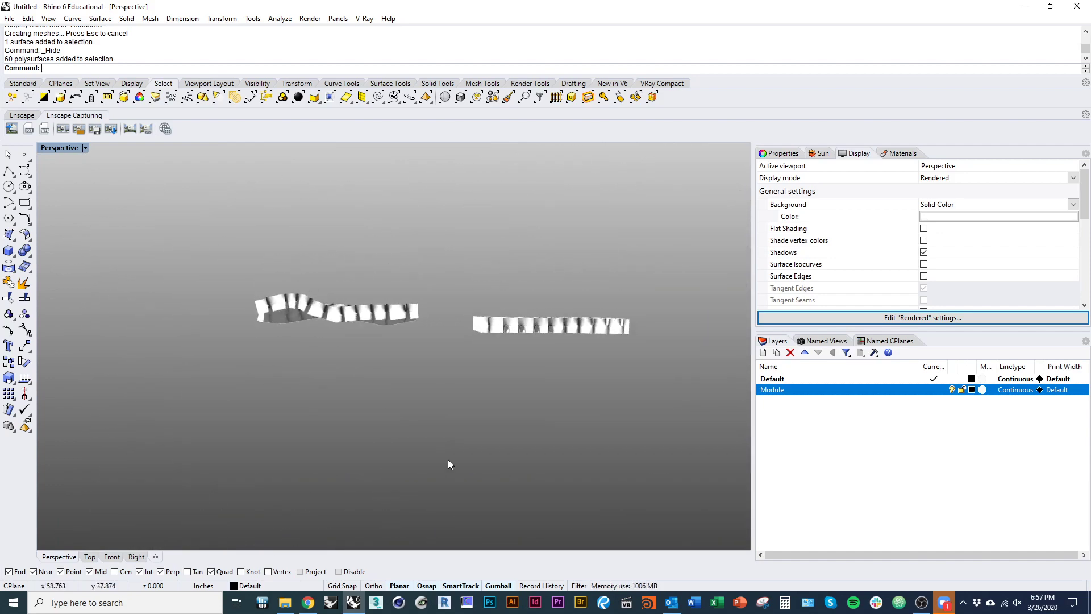
scroll(555, 285, "up", 5)
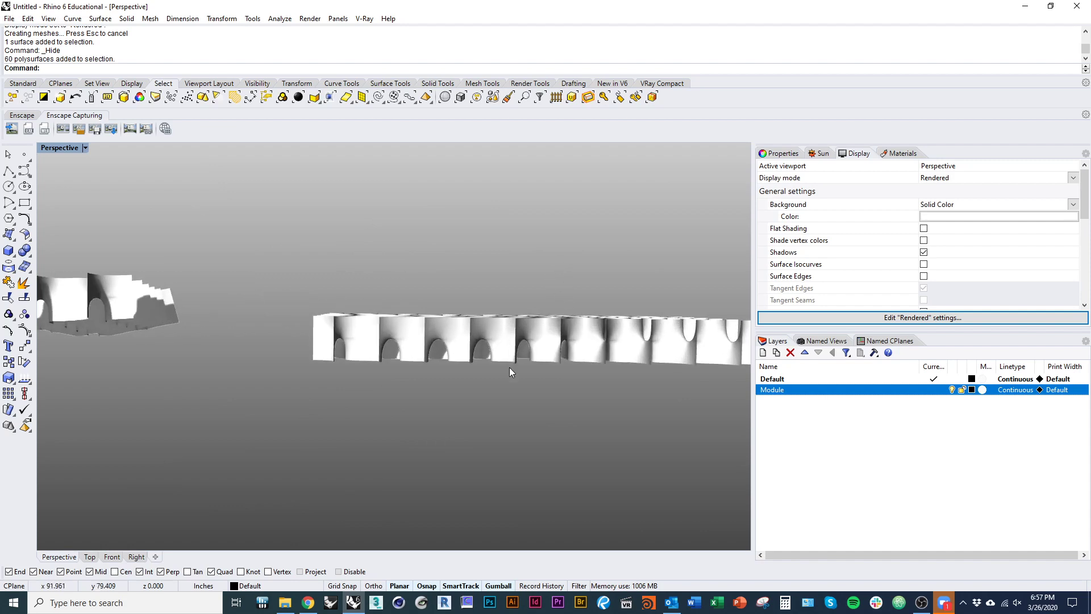
right_click_drag(301, 352, 365, 349)
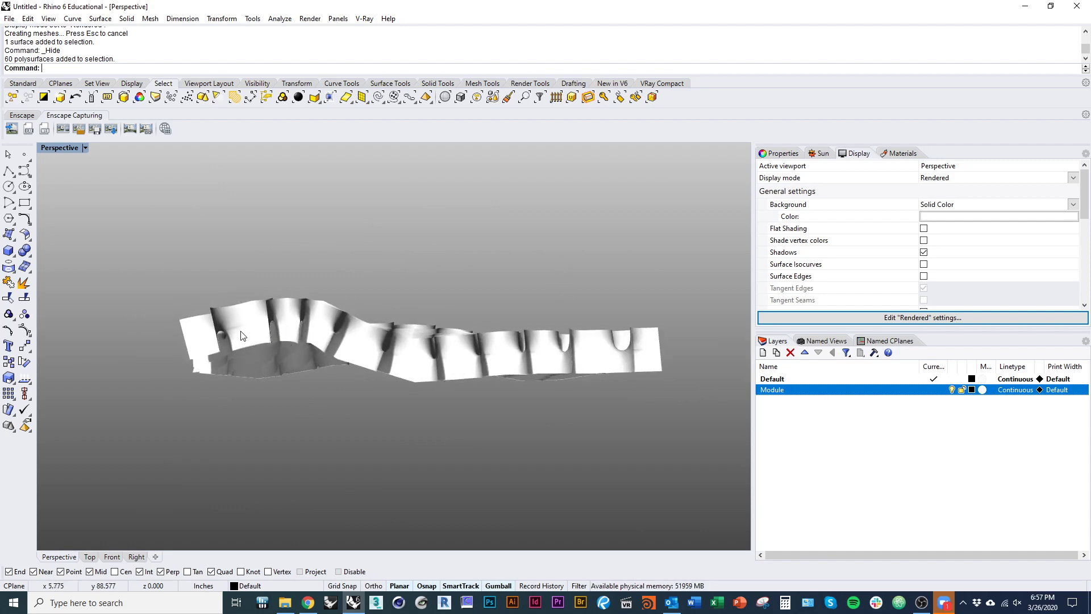
scroll(242, 335, "down", 8)
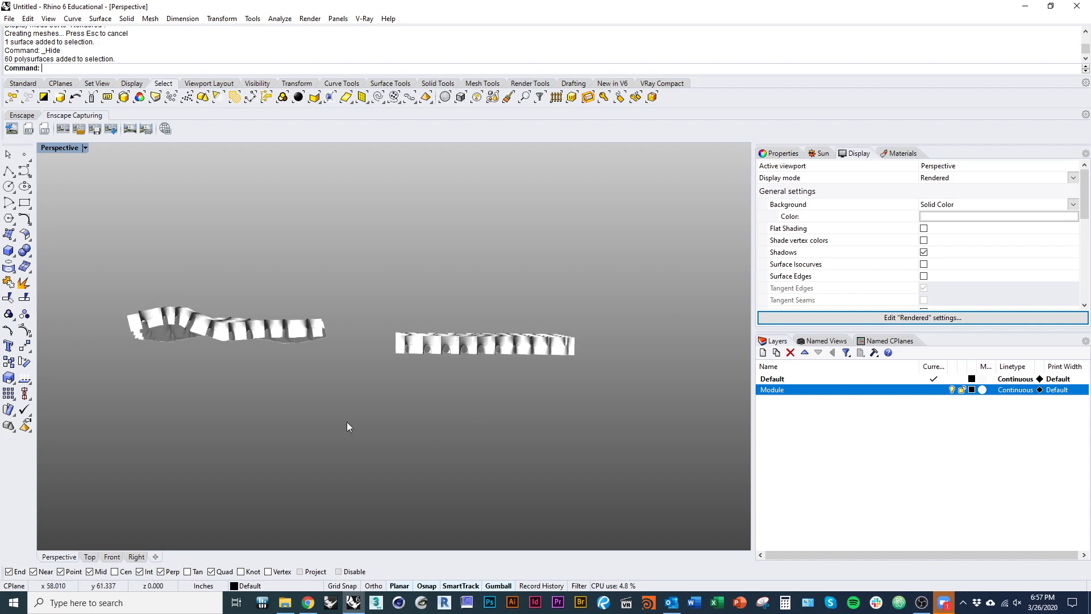
right_click_drag(349, 426, 342, 384)
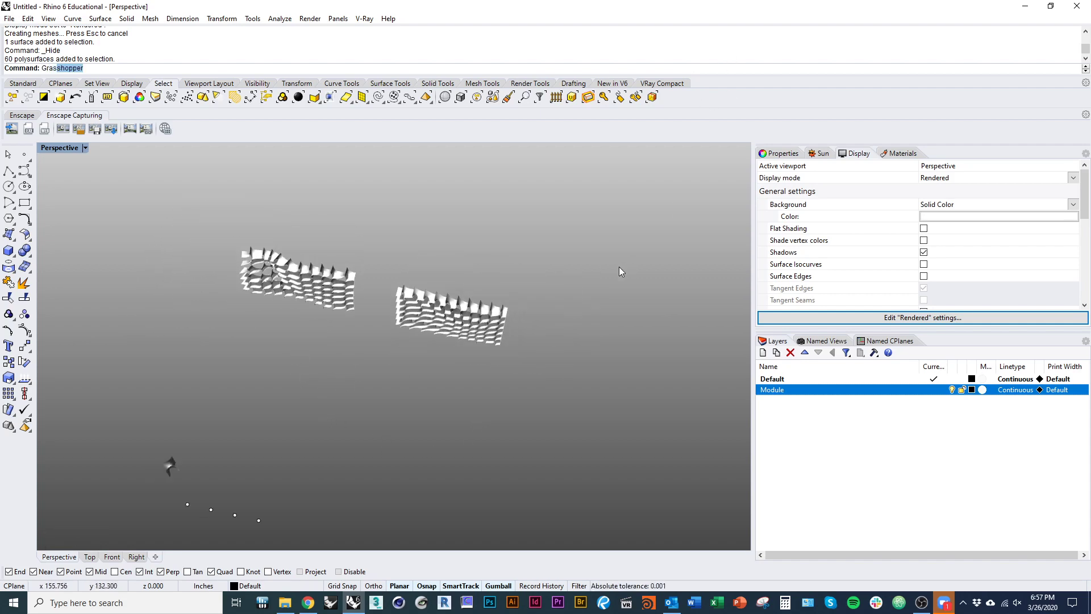
Step: Reopen Grasshopper and widen its window to work on the part of the definition from SrfGrid to Morph
type("s")
key("Return")
right_click_drag(1001, 345, 821, 298)
left_click(918, 554)
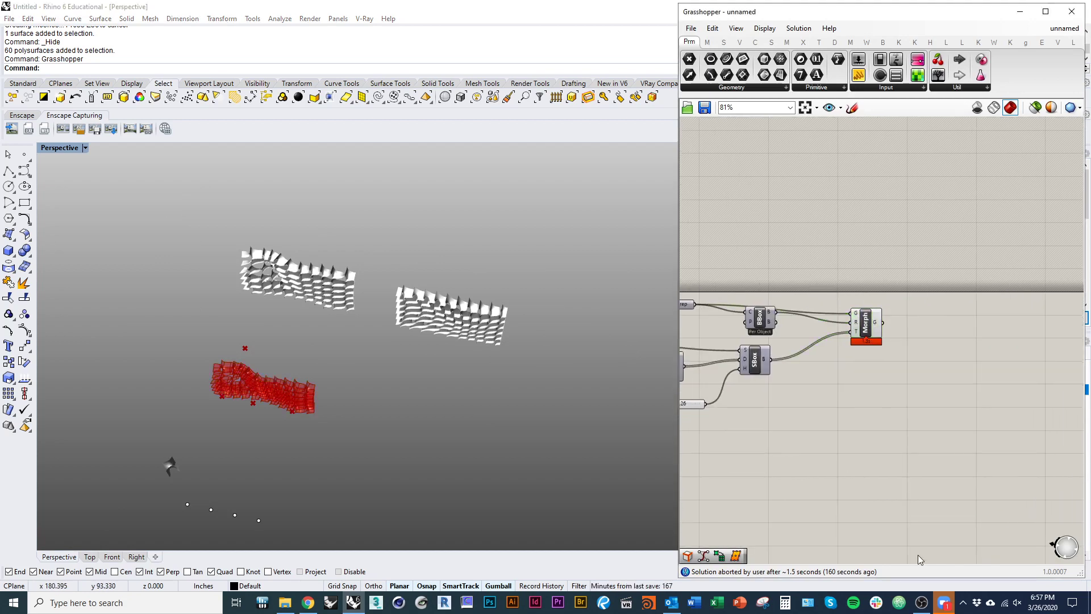
right_click_drag(824, 418, 971, 461)
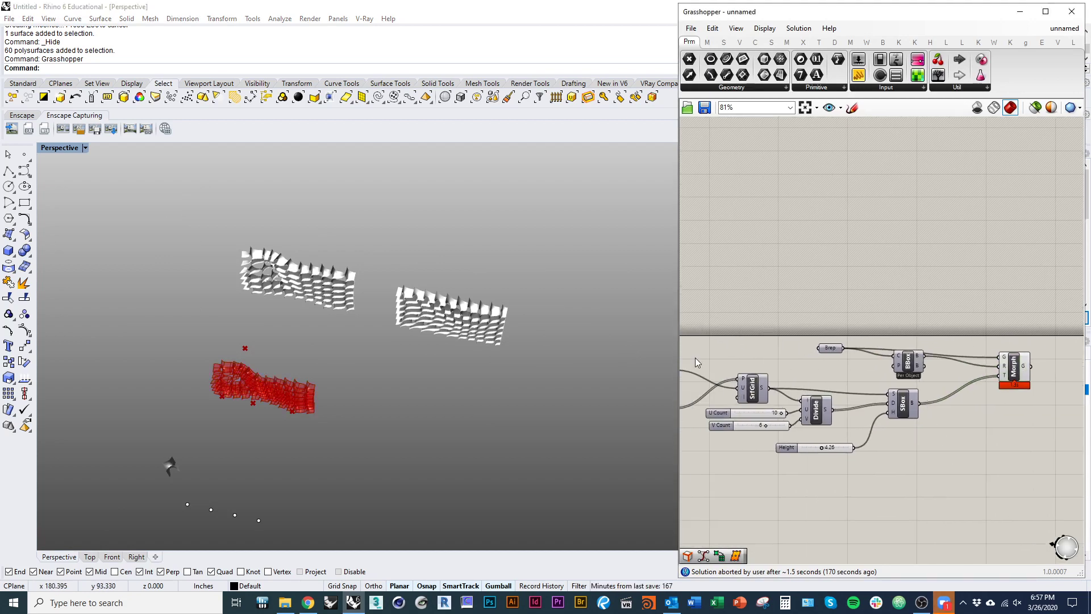
left_click_drag(678, 346, 404, 345)
right_click_drag(716, 382, 937, 404)
scroll(894, 433, "up", 4)
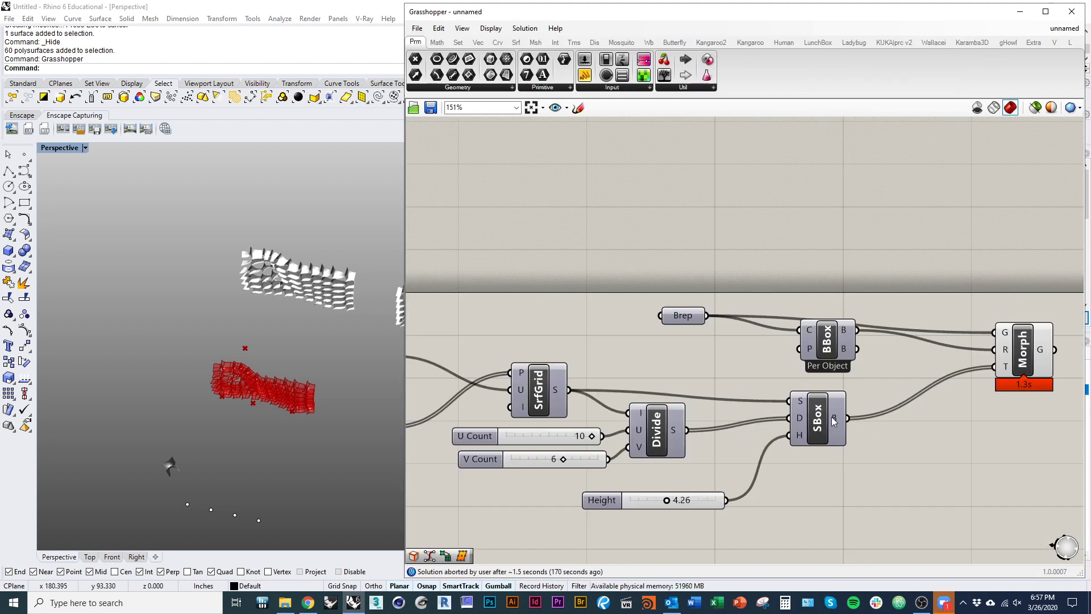
Step: Delete the Surface Box component and place a Twisted Box component on the canvas below Morph in its place
left_click(858, 419)
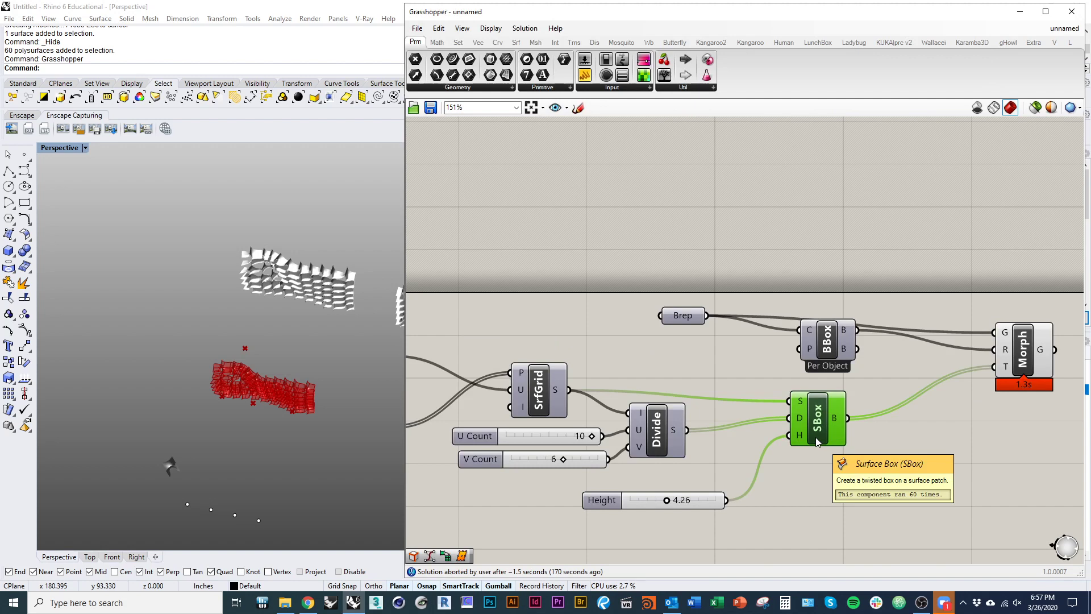
key("Delete")
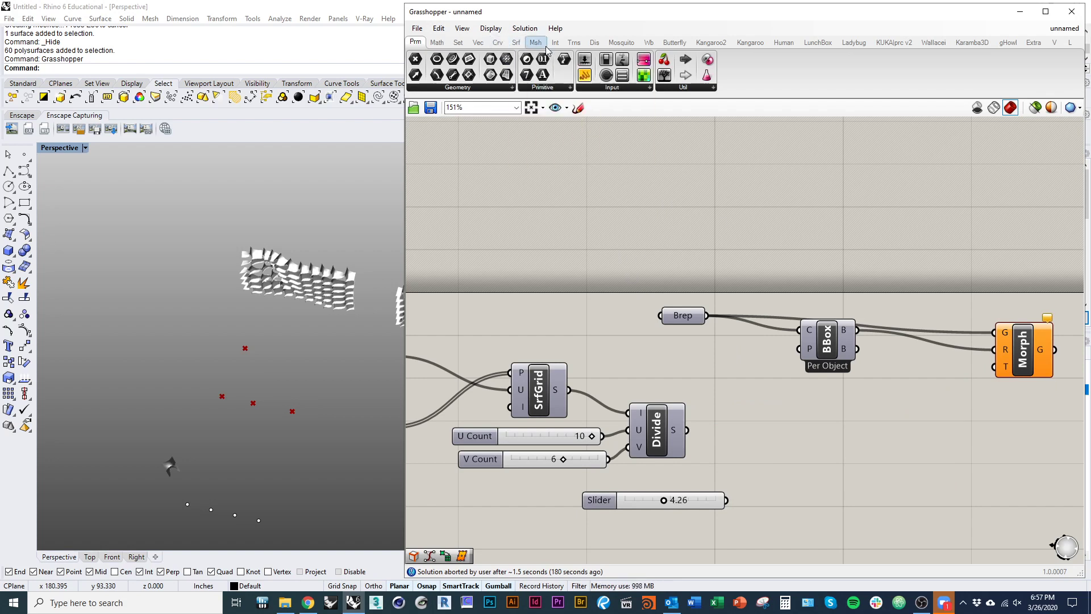
left_click(573, 43)
left_click(589, 90)
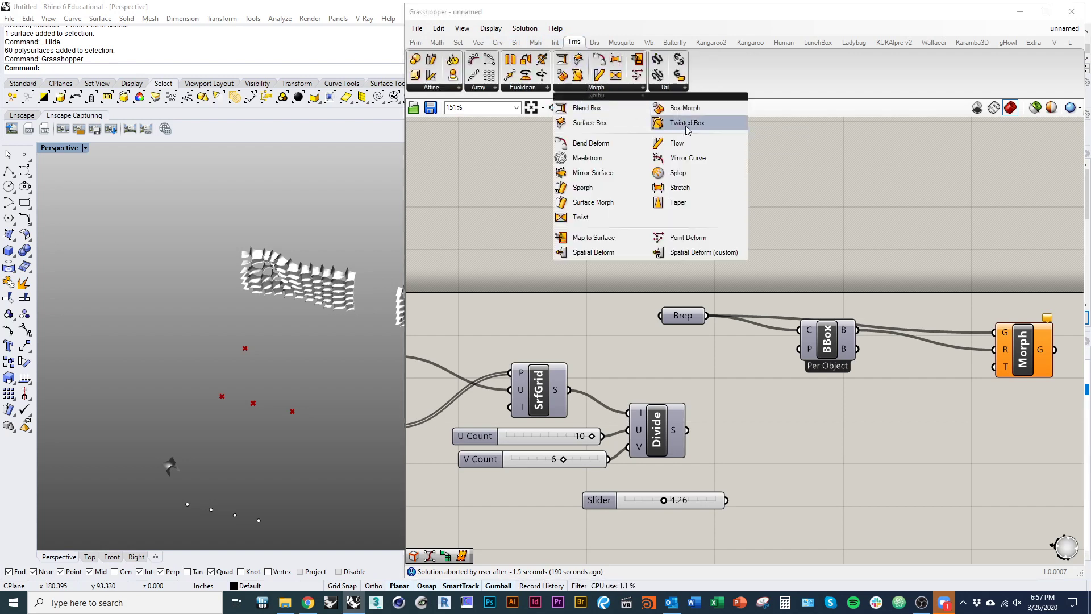
left_click_drag(687, 123, 875, 412)
right_click_drag(876, 411, 767, 295)
scroll(719, 170, "down", 3)
left_click_drag(767, 271, 843, 368)
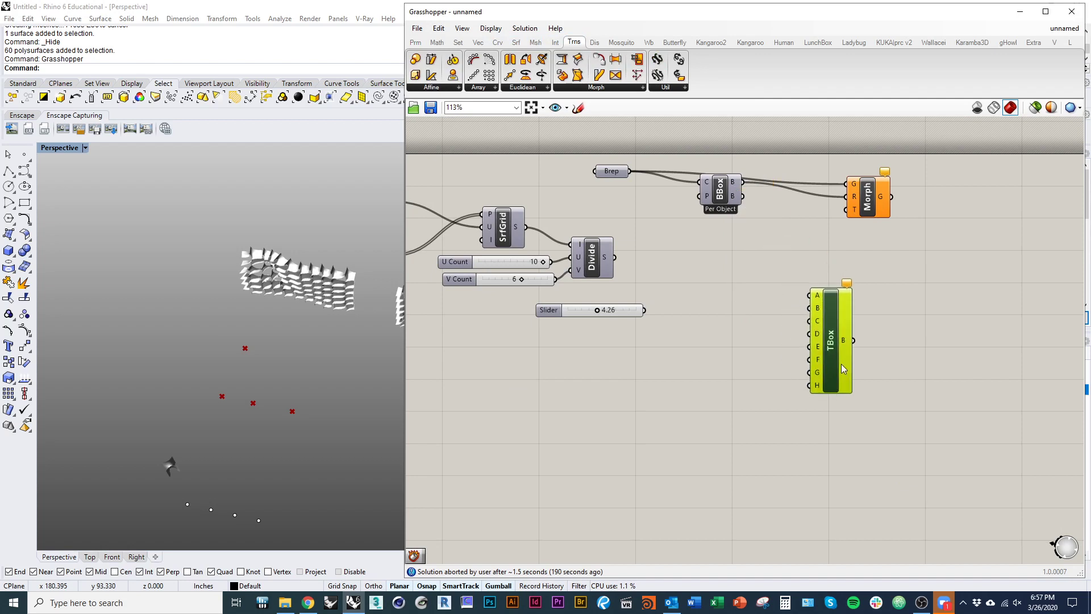
Step: Move the disconnected height slider, the Divide component and its U Count and V Count sliders lower on the canvas
left_click_drag(629, 317, 585, 347)
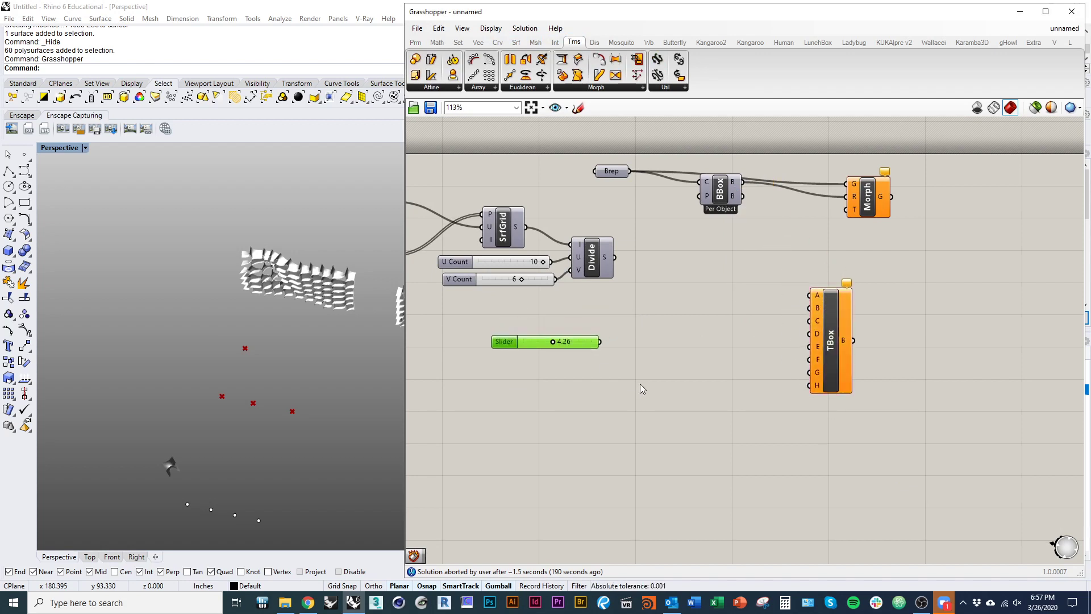
left_click(643, 386)
left_click(504, 244)
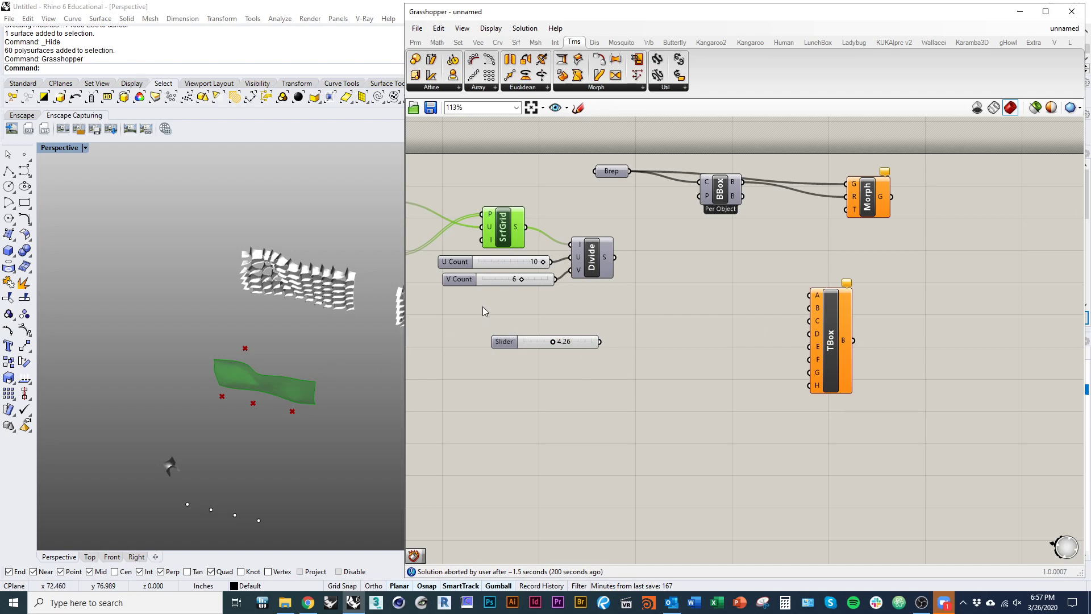
right_click_drag(483, 307, 538, 357)
left_click_drag(670, 358, 497, 292)
left_click_drag(641, 326, 677, 352)
left_click(722, 406)
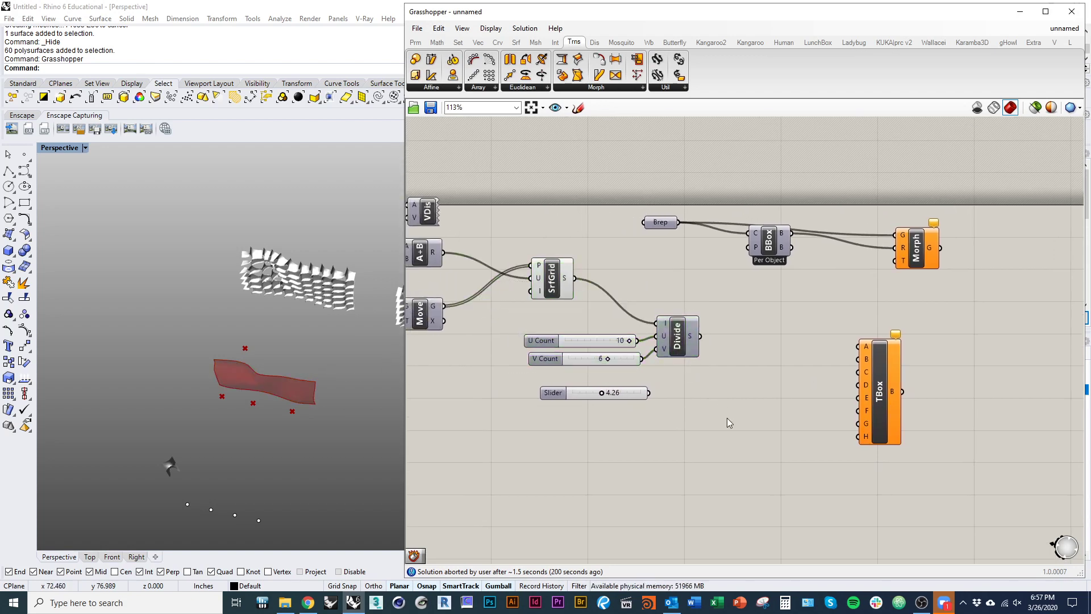
Step: Examine the upstream attractor definition, from the SDivide component through Amp and Move to SrfGrid
right_click_drag(524, 391, 638, 411)
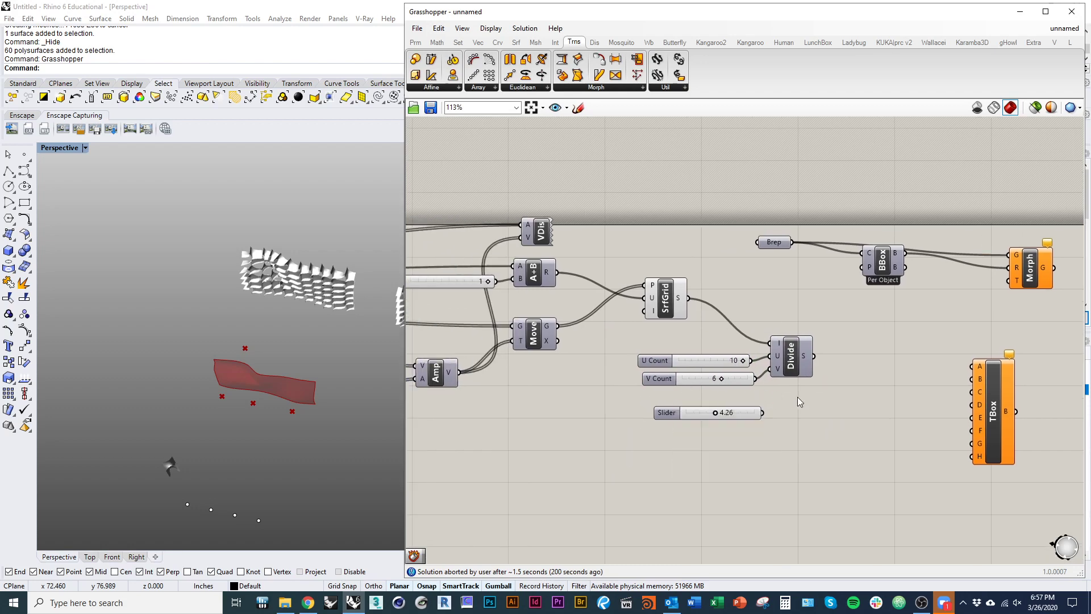
left_click_drag(797, 396, 649, 302)
right_click_drag(645, 321, 795, 299)
scroll(795, 299, "down", 1)
mouse_move(741, 317)
right_mouse_down()
mouse_move(801, 324)
mouse_move(787, 346)
mouse_move(853, 305)
mouse_move(731, 325)
right_mouse_up()
left_click(739, 352)
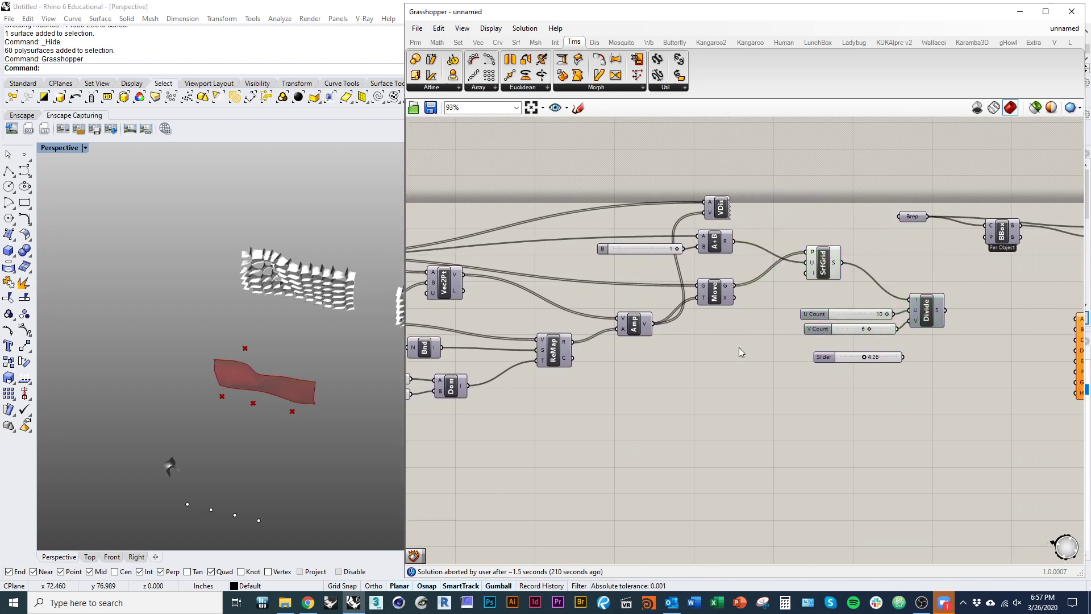
right_click_drag(649, 314, 939, 331)
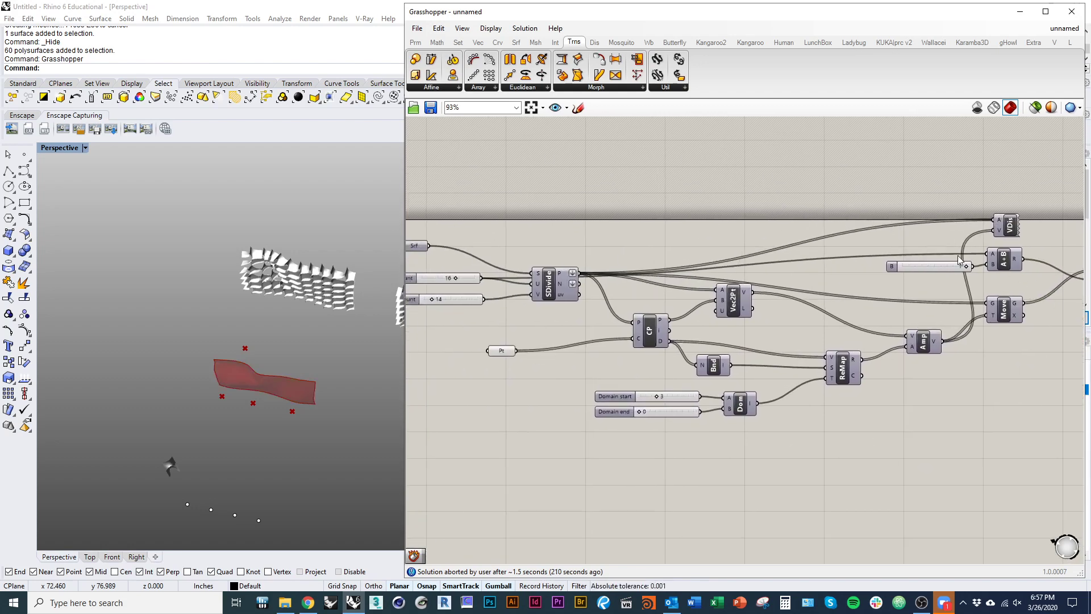
right_click_drag(960, 260, 736, 253)
right_click_drag(874, 404, 836, 397)
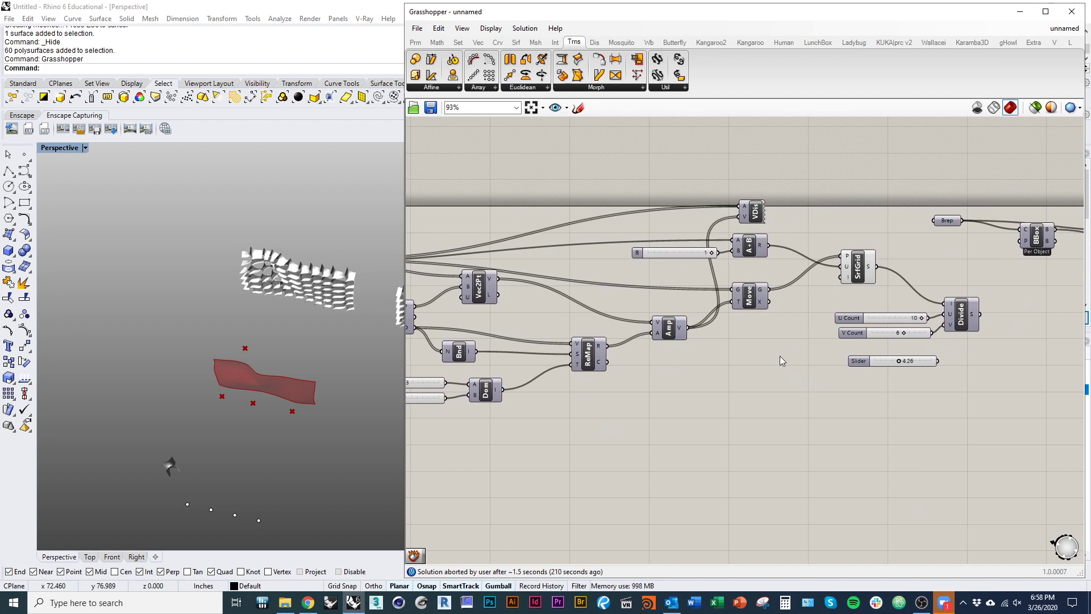
Step: Move the Divide component with its U Count and V Count sliders and the disconnected height slider farther away from SrfGrid
left_click(864, 275)
left_click_drag(979, 345, 844, 300)
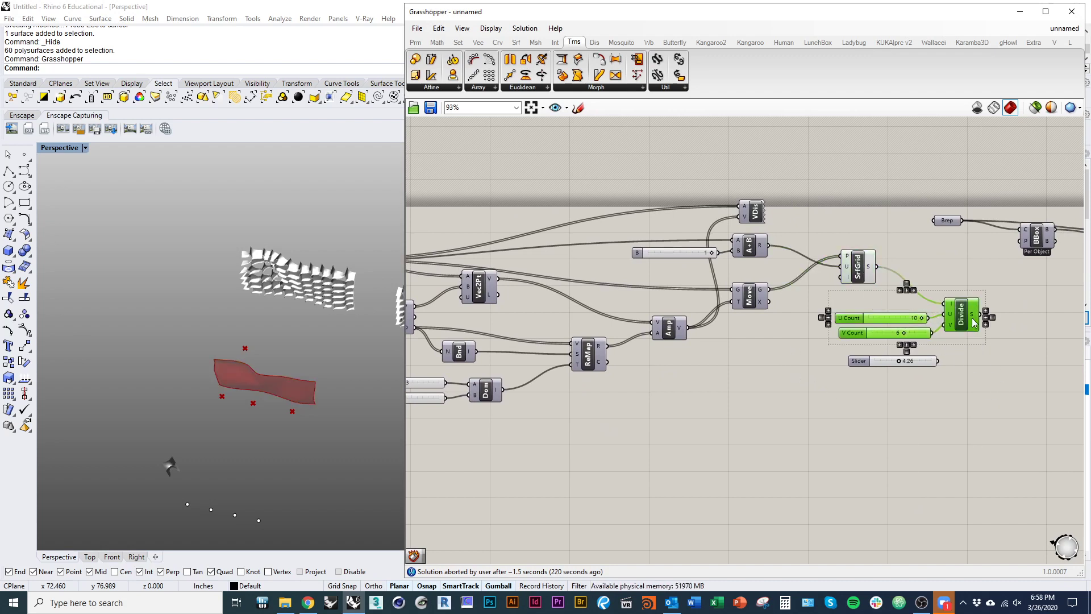
left_click_drag(961, 322, 1055, 335)
left_click_drag(858, 365, 966, 403)
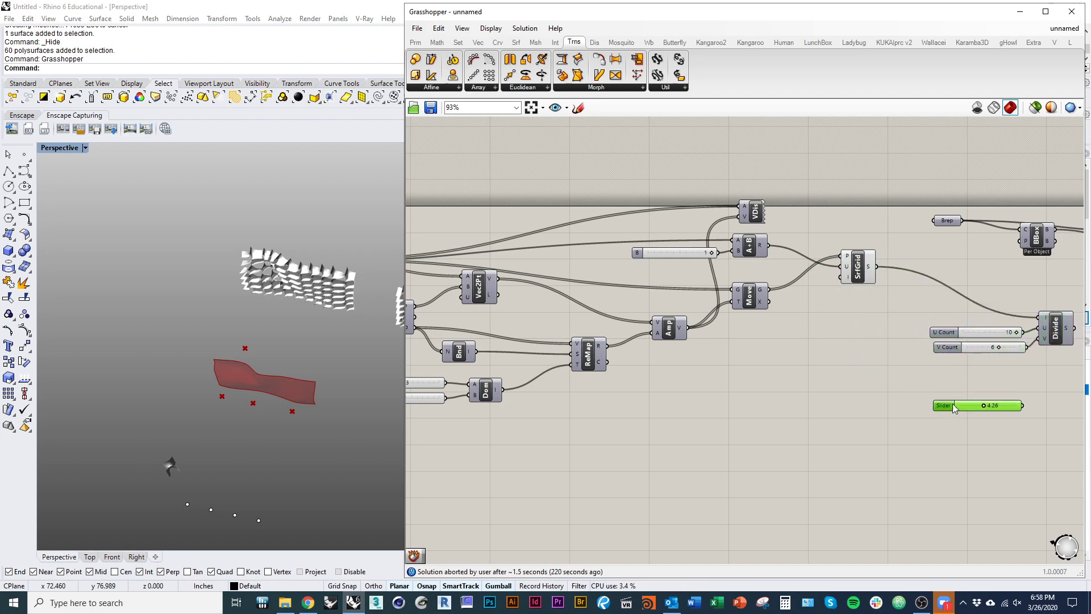
Step: Duplicate SrfGrid, Move, Amp, ReMap, Dom and both domain sliders and place the copies just below the originals
right_click_drag(851, 372, 906, 380)
left_click(917, 286)
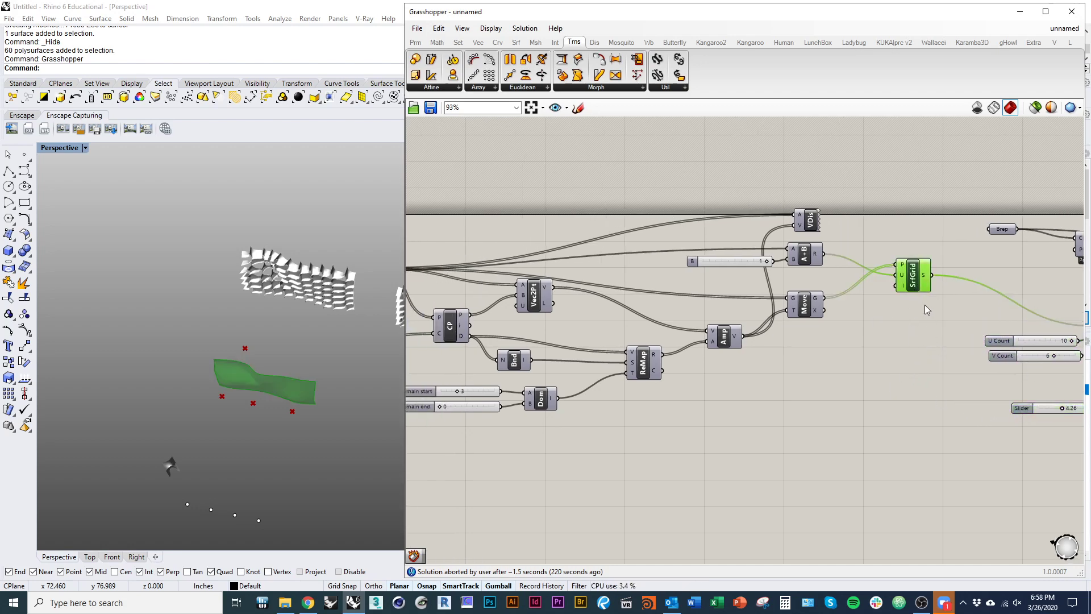
scroll(918, 293, "up", 4)
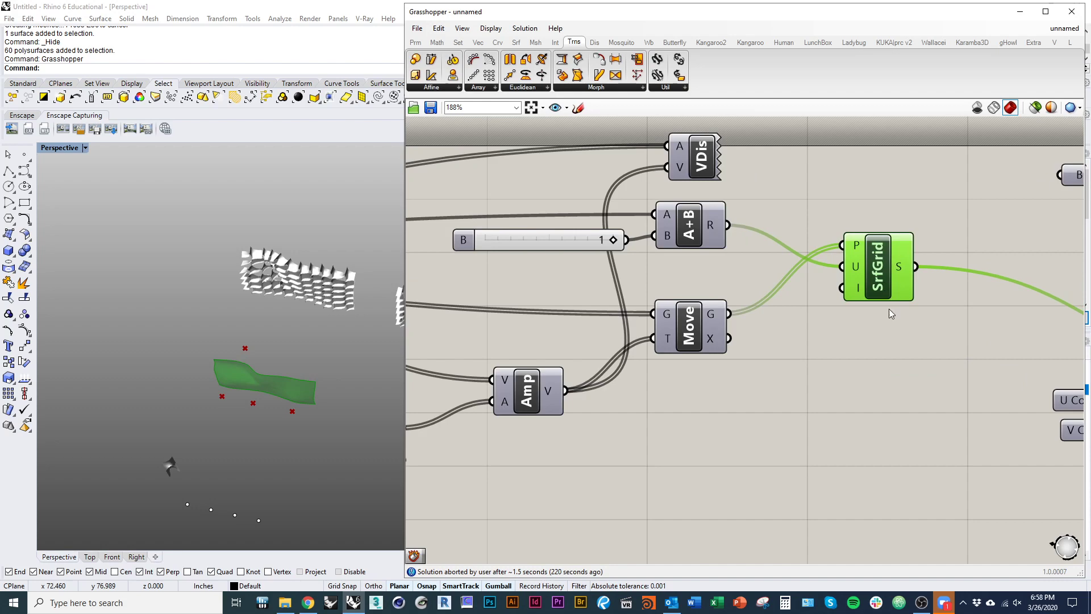
scroll(890, 313, "down", 2)
left_click(842, 285, "shift")
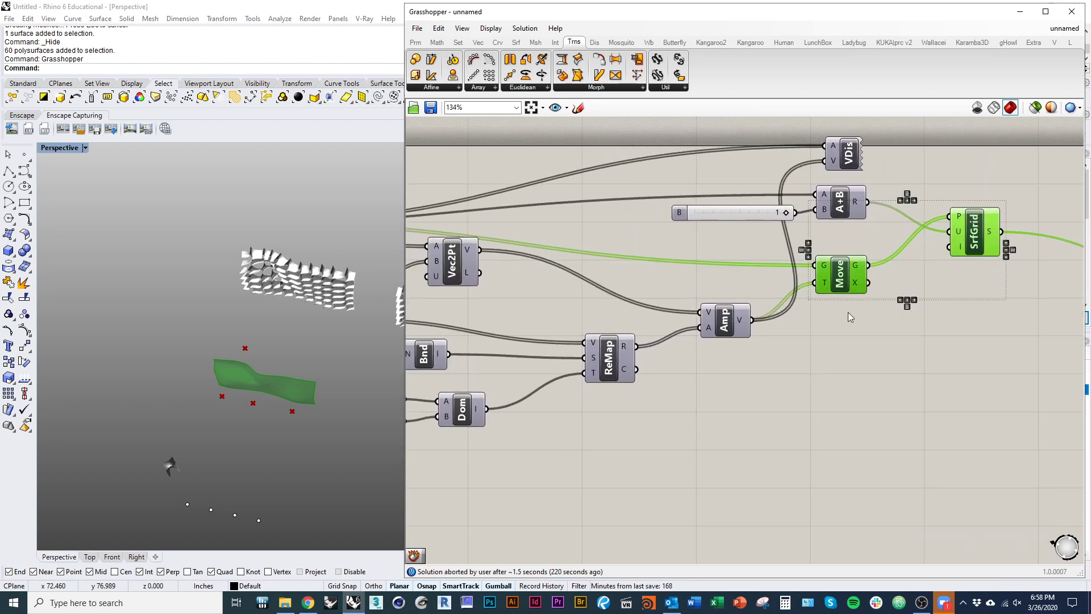
right_click_drag(757, 367, 846, 370)
left_click(819, 323, "shift")
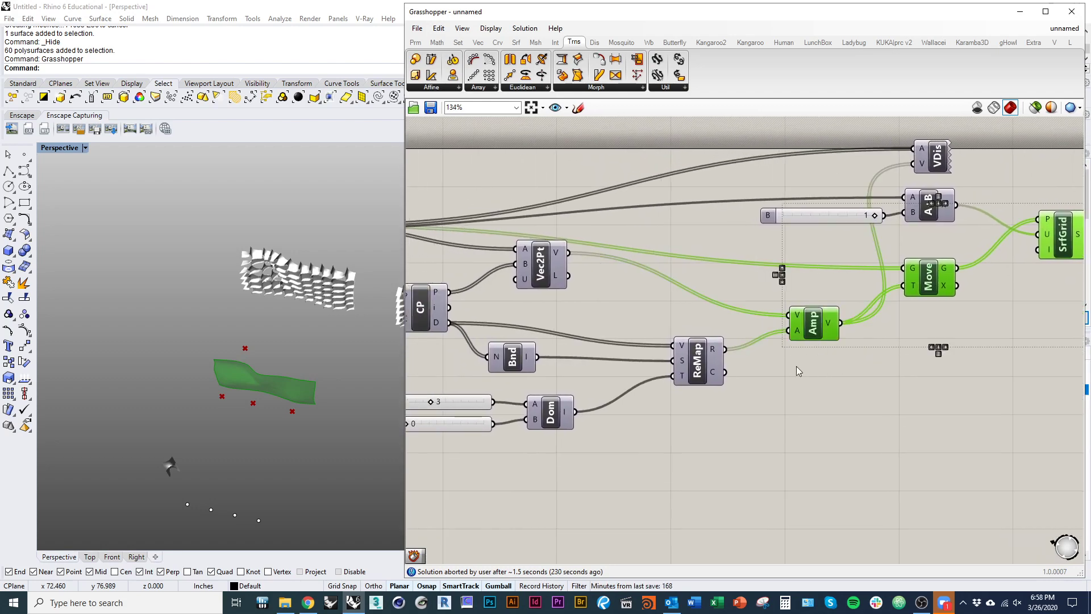
right_click_drag(819, 323, 900, 283)
scroll(831, 344, "down", 1)
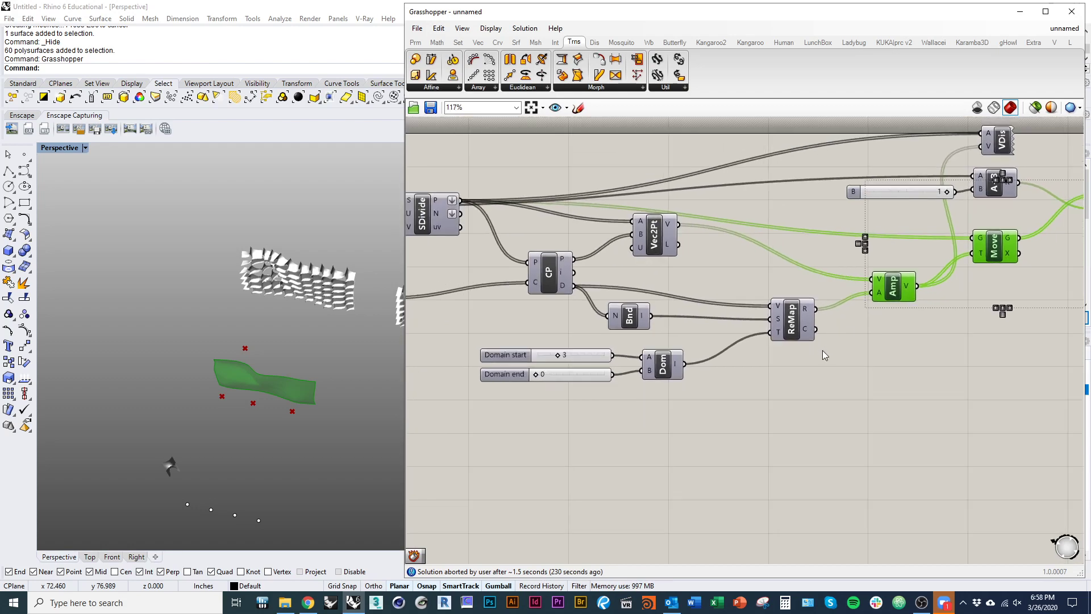
left_click(794, 327, "shift")
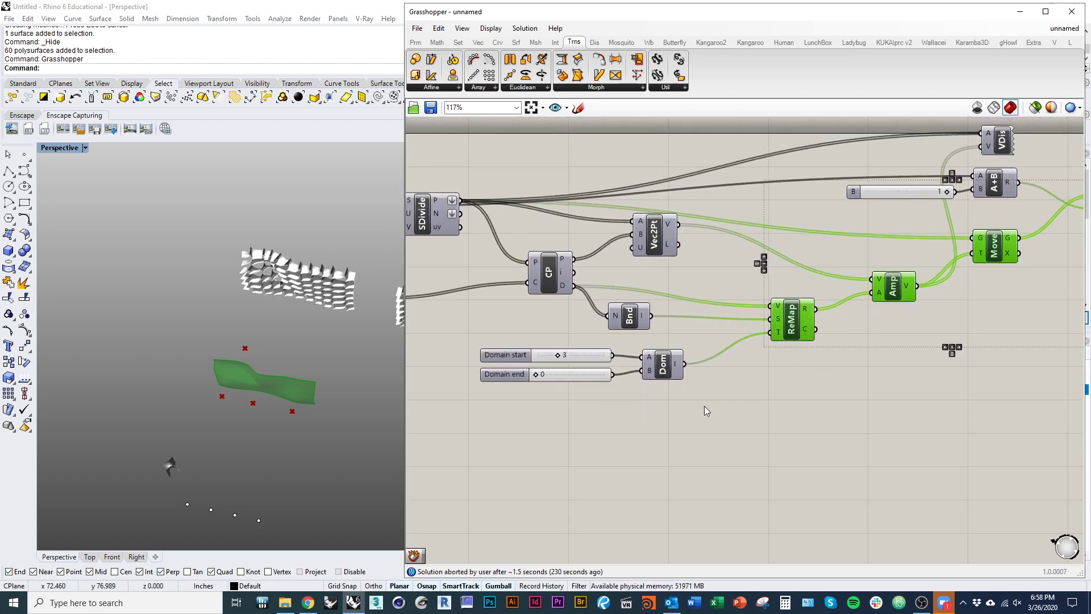
left_click_drag(710, 412, 537, 339, "shift")
right_click_drag(747, 376, 677, 361)
scroll(630, 364, "down", 1)
scroll(623, 350, "down", 1)
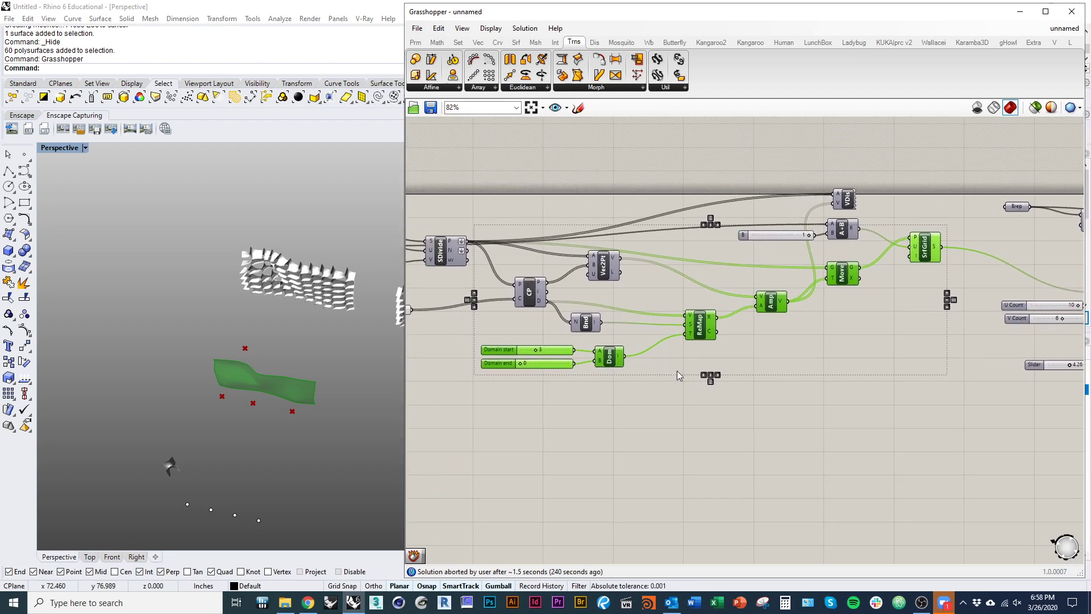
left_click_drag(699, 332, 706, 398, "alt")
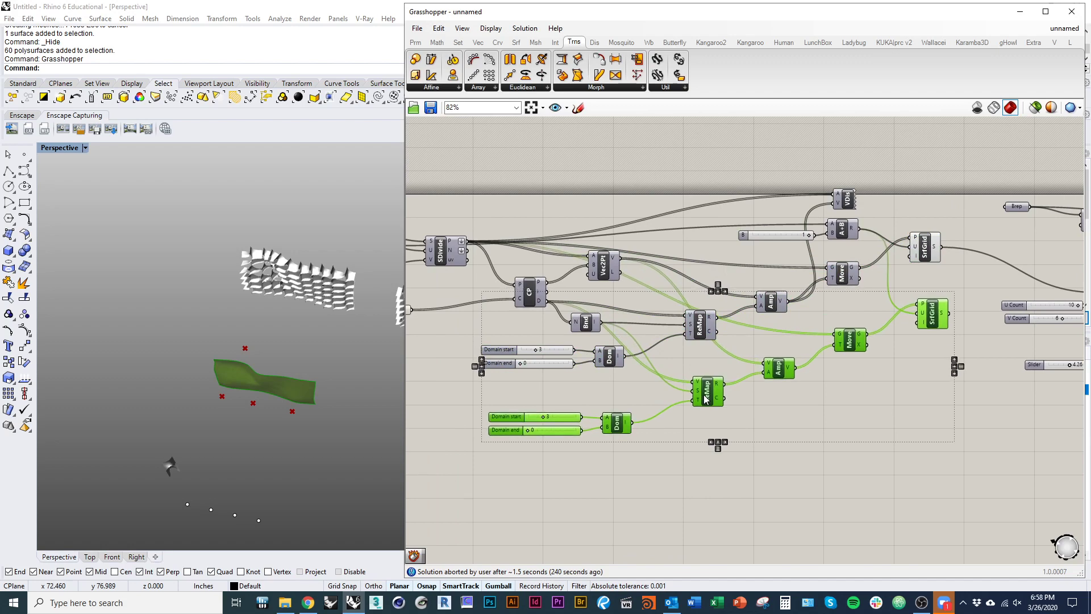
left_click(686, 444)
scroll(798, 368, "up", 1)
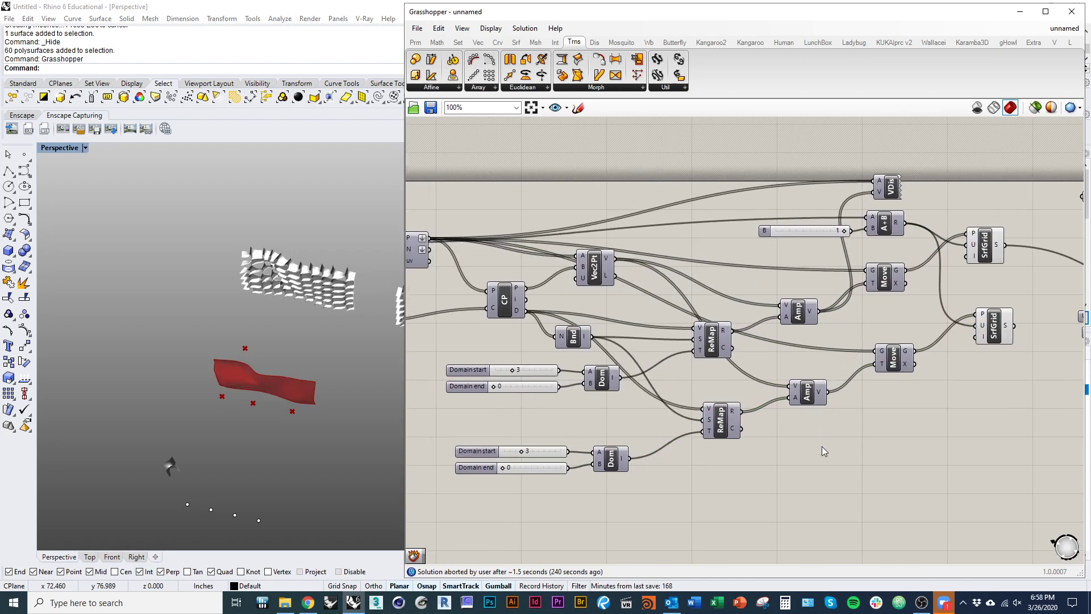
Step: Set the duplicated Domain start slider to 6 and inspect the two attractor-driven surfaces in the Rhino viewport
left_click(989, 338)
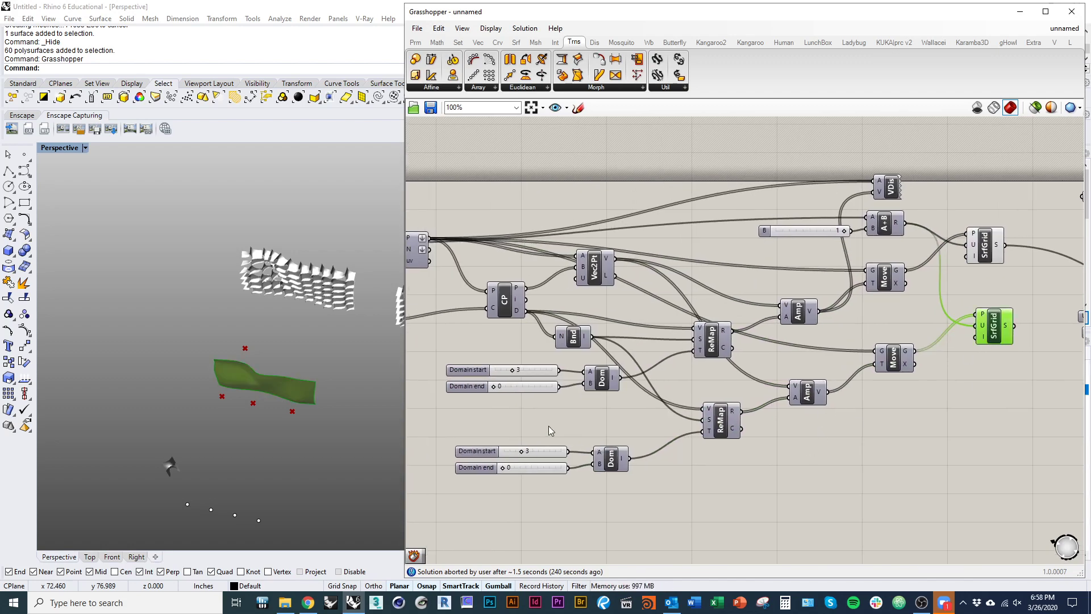
scroll(555, 454, "up", 4)
left_click_drag(550, 455, 589, 460)
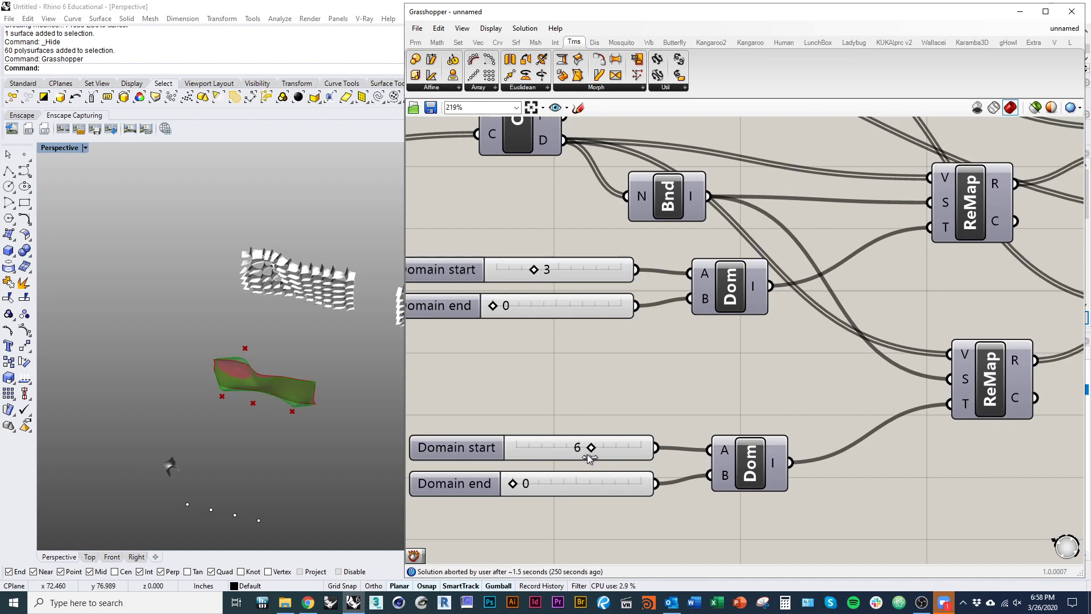
left_click(583, 398)
mouse_move(322, 427)
right_mouse_down()
mouse_move(307, 421)
mouse_move(318, 437)
right_mouse_up()
right_click_drag(317, 436, 318, 366, "ctrl")
scroll(382, 392, "down", 3)
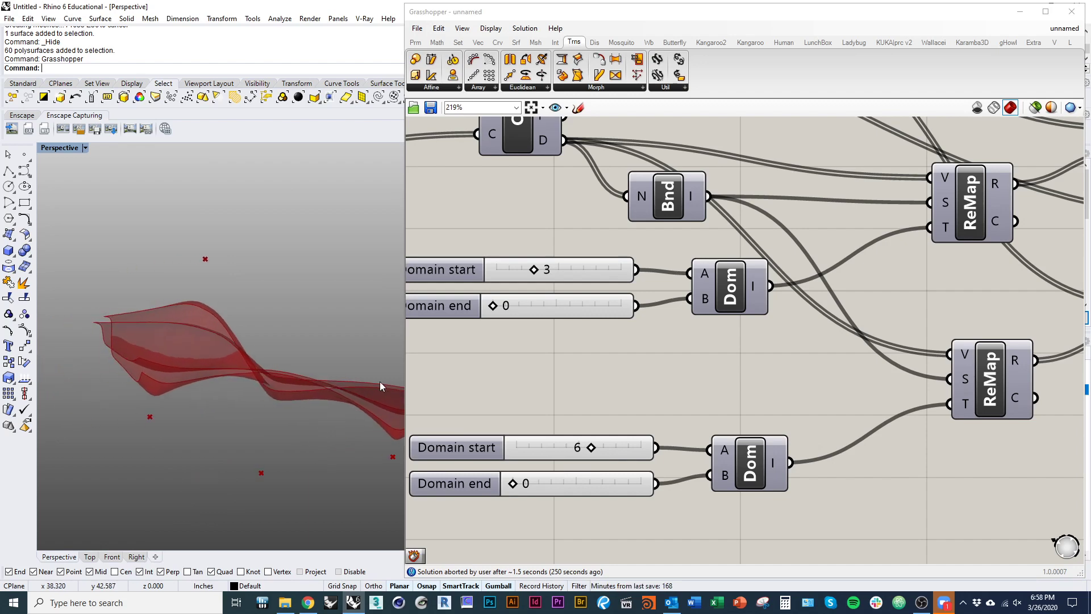
scroll(655, 415, "down", 4)
right_click_drag(717, 458, 645, 443)
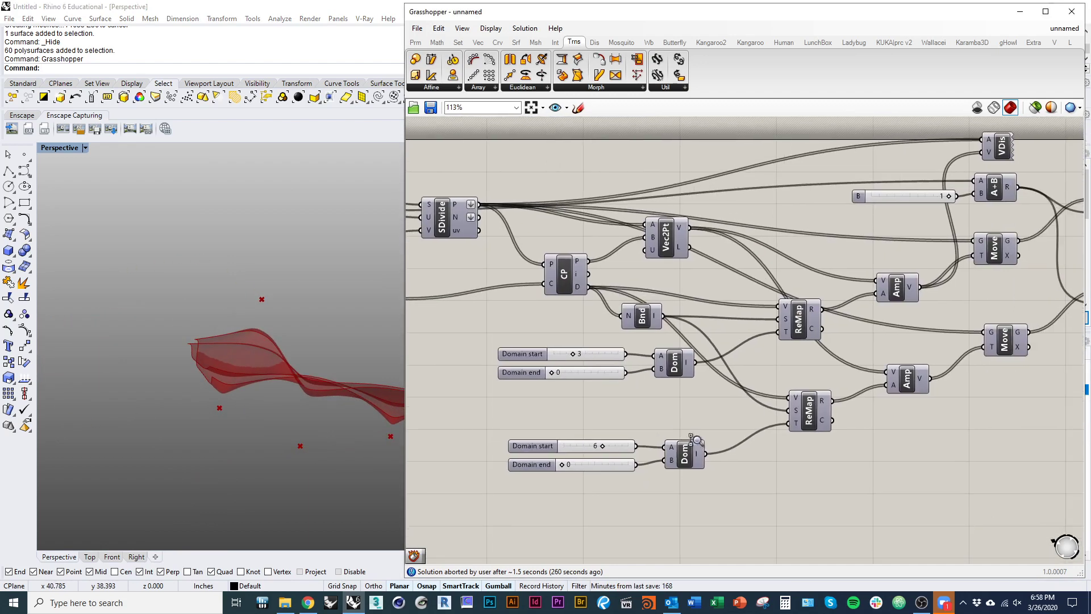
scroll(787, 468, "down", 2)
right_click_drag(787, 468, 752, 464)
Step: Undo the Domain start change and the partial duplication of the attractor branch
key("ctrl+z")
key("ctrl+z")
key("ctrl+z")
Step: Copy the whole attractor branch from Pt through SrfGrid, including VDis and A+B, and place the duplicate below the original
left_click_drag(751, 486, 450, 343)
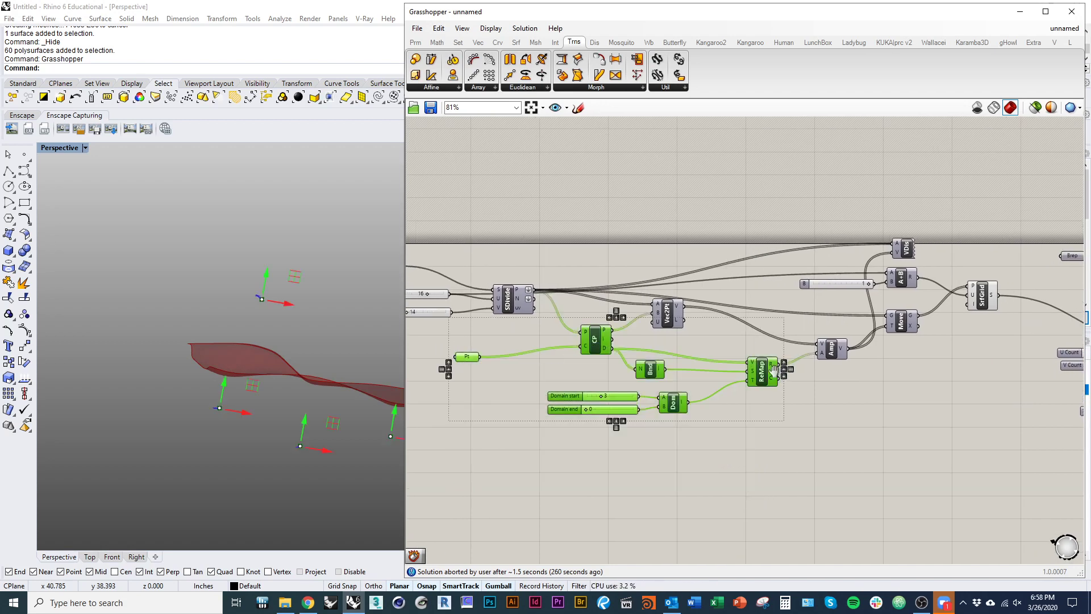
right_click_drag(773, 368, 737, 387)
left_click_drag(935, 403, 642, 221, "shift")
scroll(516, 358, "down", 4)
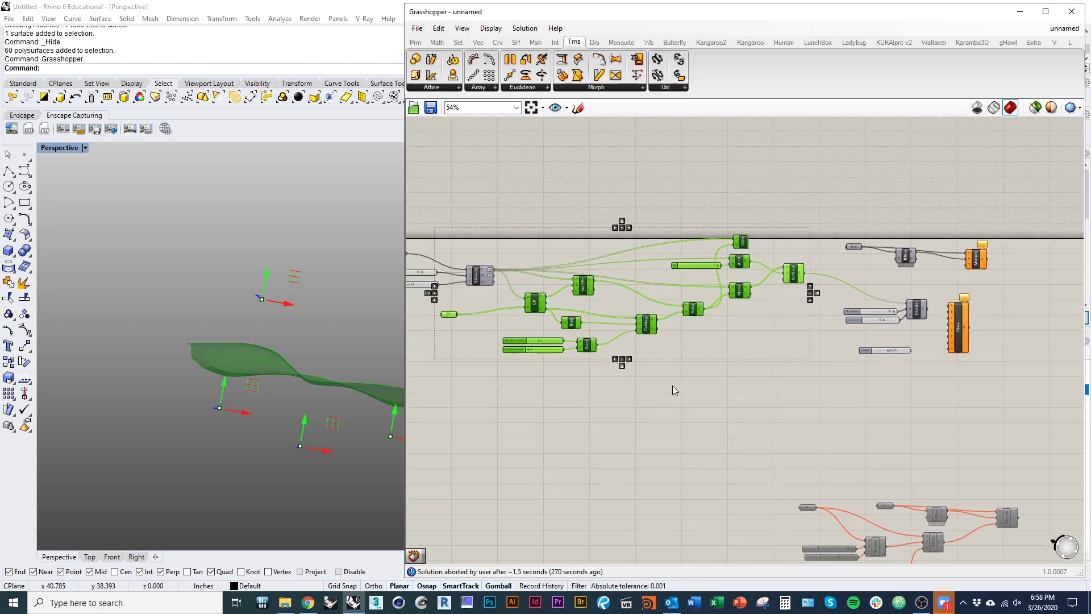
key("ctrl+v")
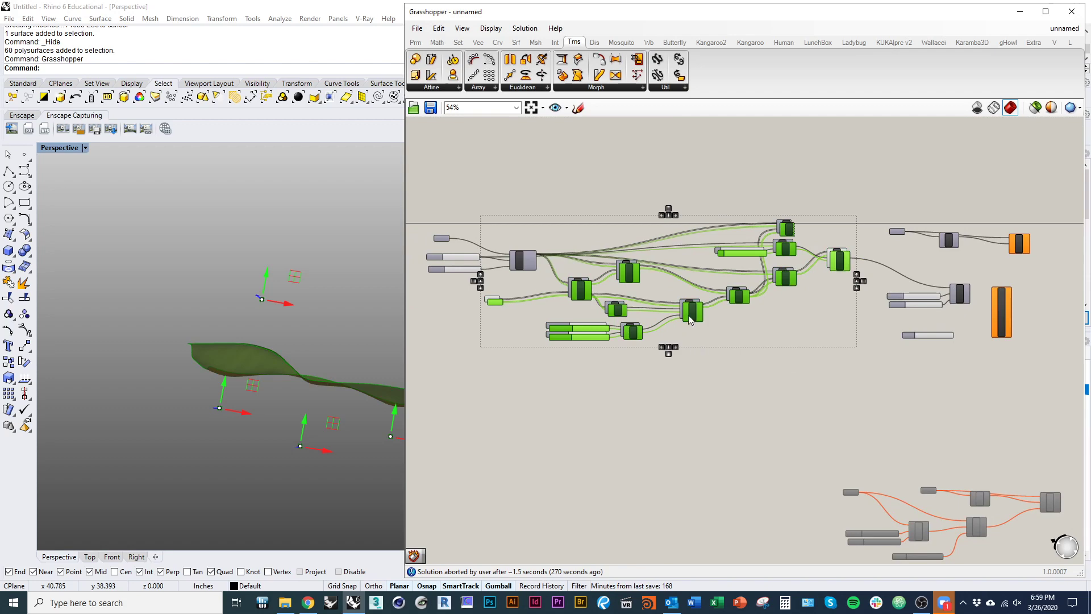
left_click_drag(689, 320, 680, 445)
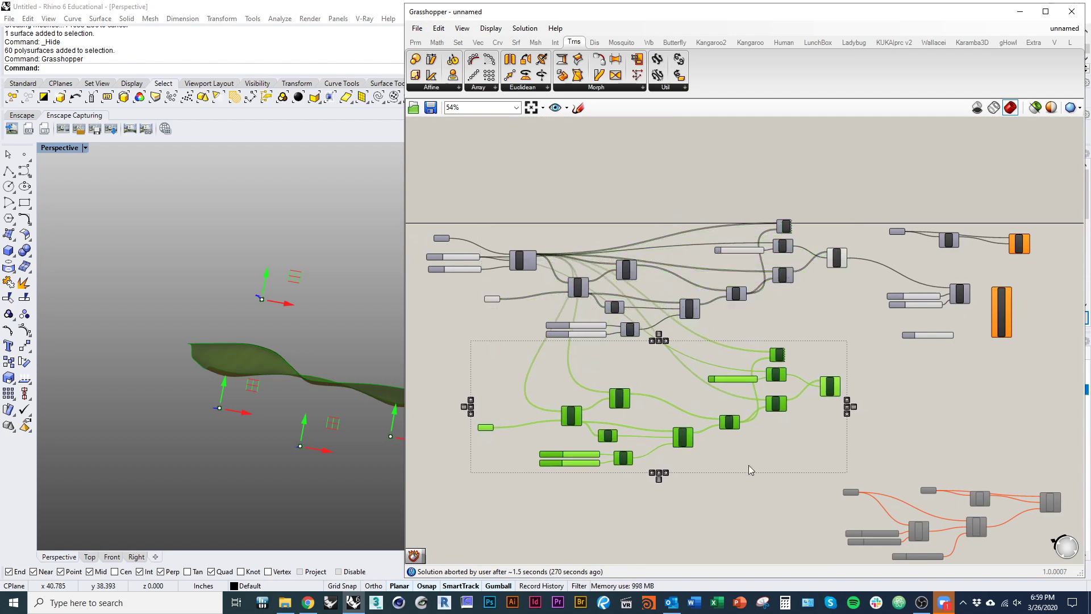
left_click(782, 490)
Step: Move the original Pt component's attractor point above the surface over to the side where its other points lie
scroll(818, 335, "up", 1)
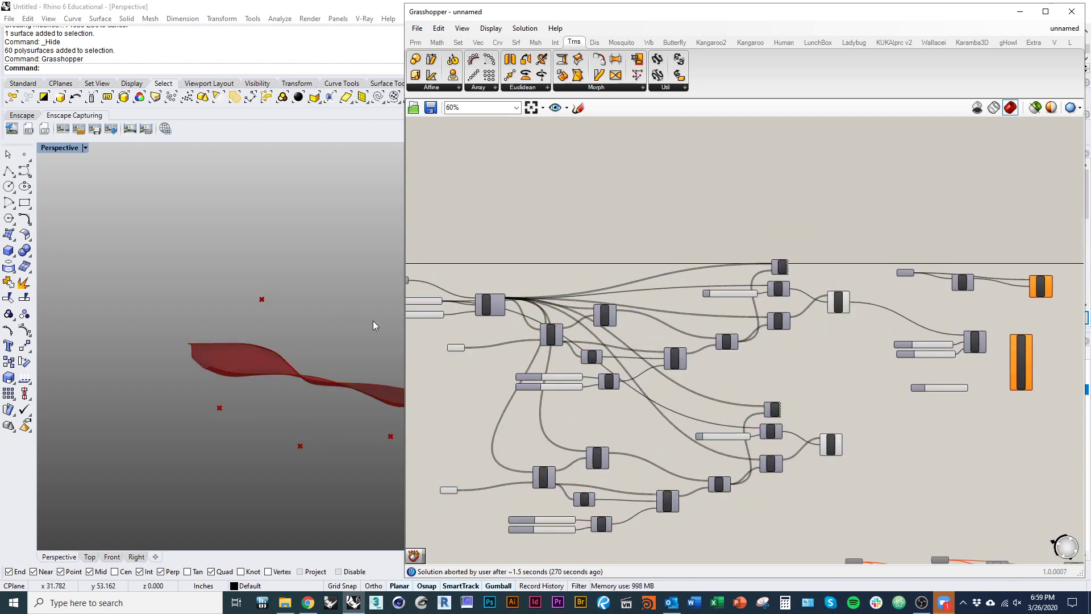
scroll(575, 375, "up", 3)
left_click(548, 361)
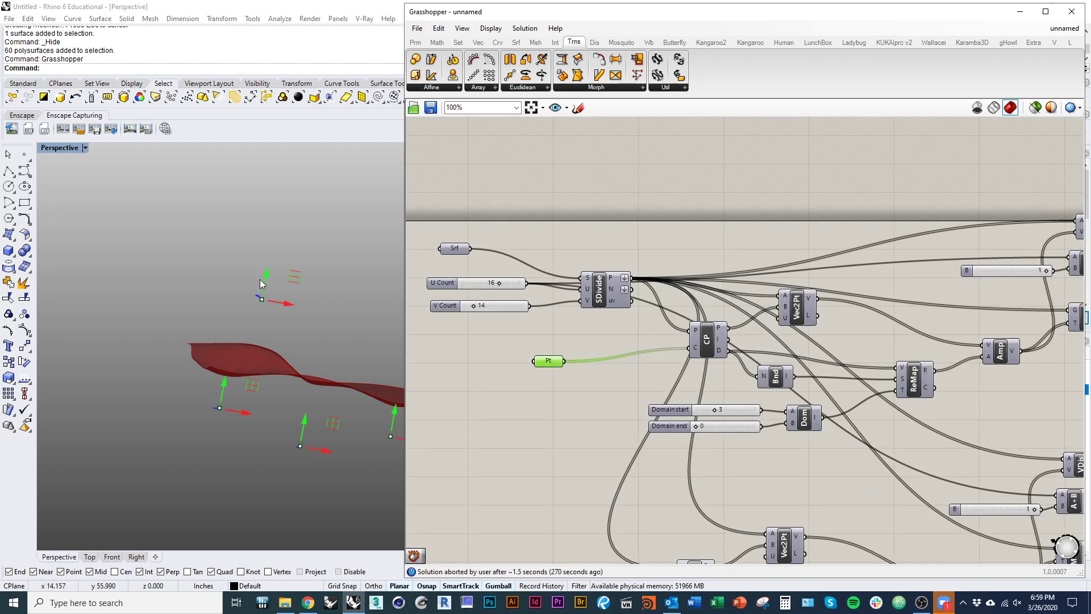
left_click_drag(262, 284, 264, 428)
Step: Move the copied Pt component's remaining three attractor points across to the opposite side of the surfaces
right_click_drag(667, 471, 592, 303)
left_click(503, 390)
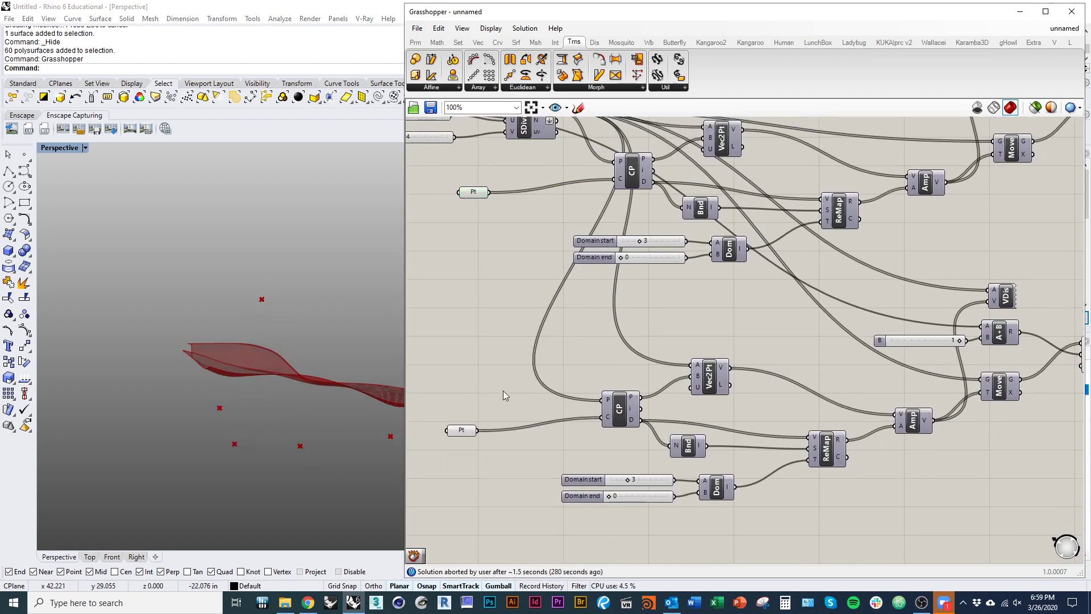
left_click(465, 434)
right_click_drag(295, 396, 188, 429, "shift")
left_click_drag(119, 426, 148, 334)
left_click_drag(206, 427, 237, 357)
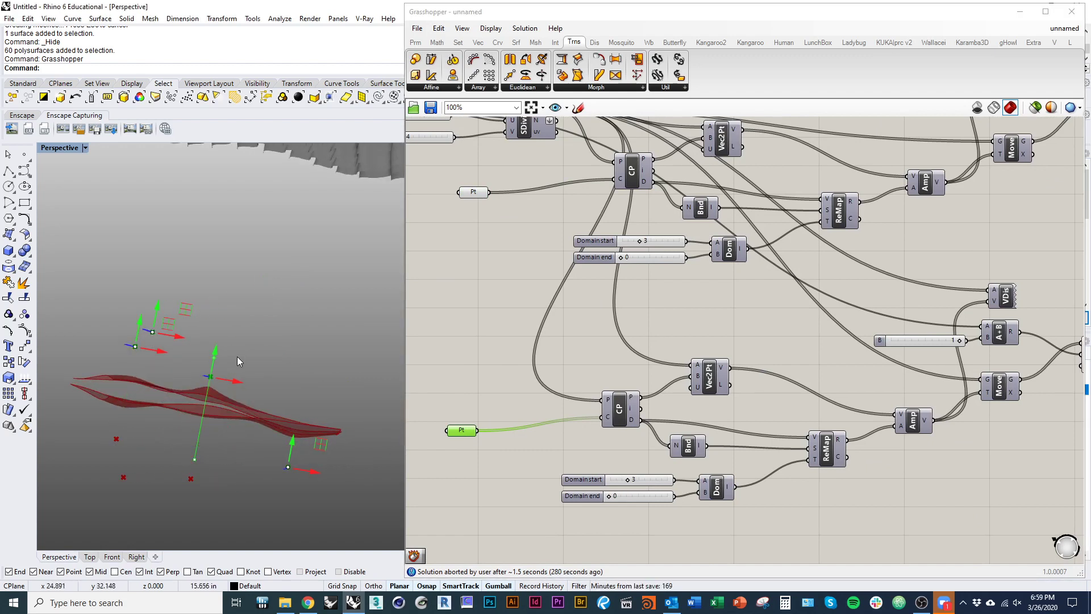
left_click_drag(290, 450, 323, 359)
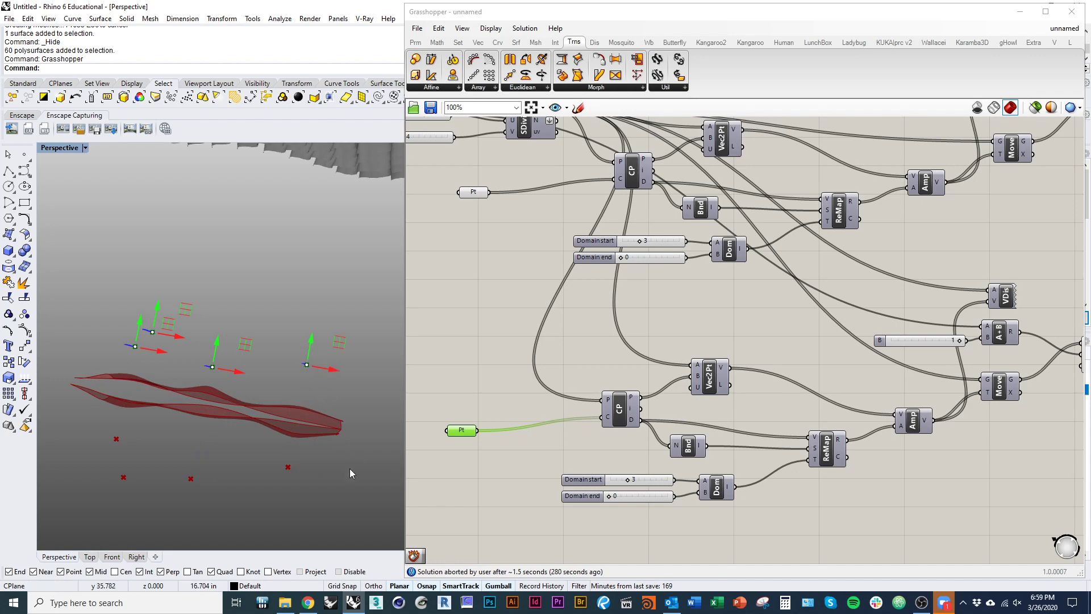
right_click_drag(350, 473, 261, 419)
right_click_drag(275, 364, 271, 463, "shift")
Step: Set the copied branch's Domain start to 4 and adjust the original branch's Domain start slider
right_click_drag(642, 482, 643, 454)
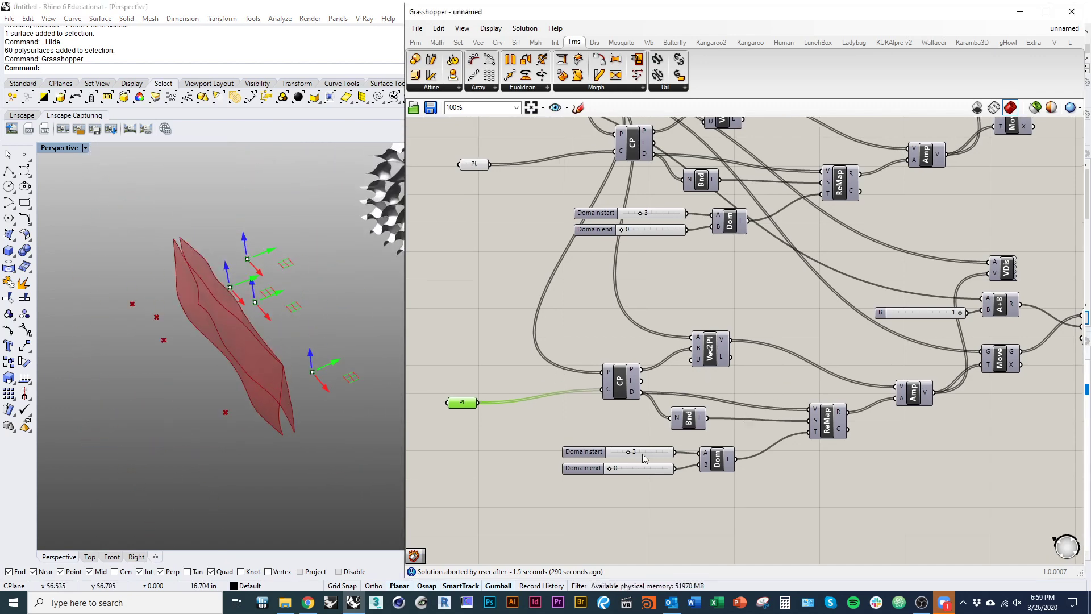
scroll(644, 458, "up", 3)
left_click_drag(614, 457, 624, 461)
right_click_drag(649, 214, 678, 414)
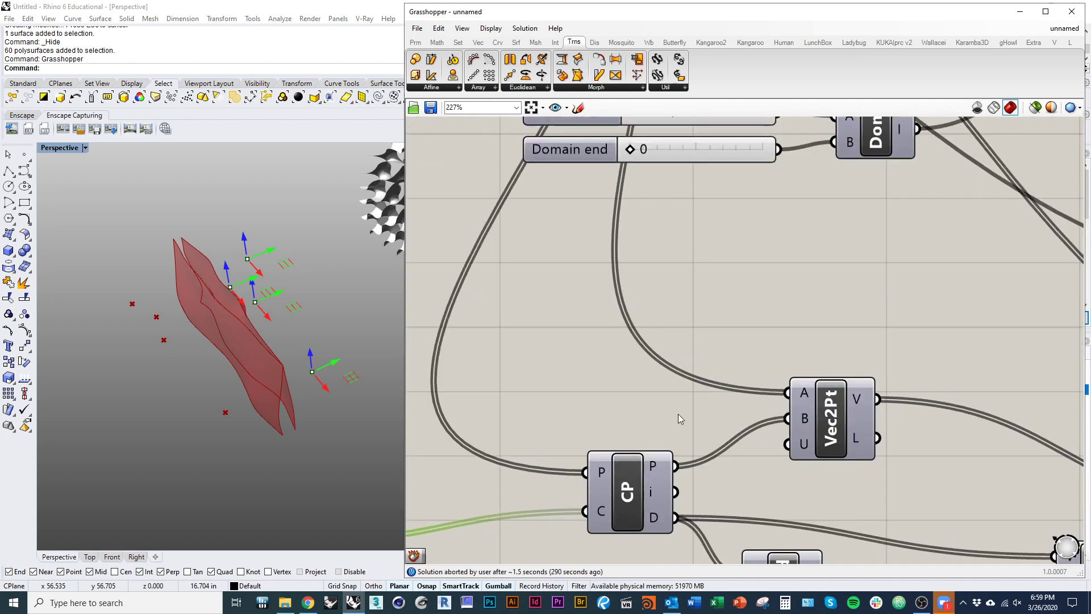
scroll(678, 413, "down", 2)
left_click_drag(675, 229, 653, 254)
Step: Set the copied branch's Domain end to 1
right_click_drag(256, 353, 271, 282)
scroll(616, 421, "up", 3)
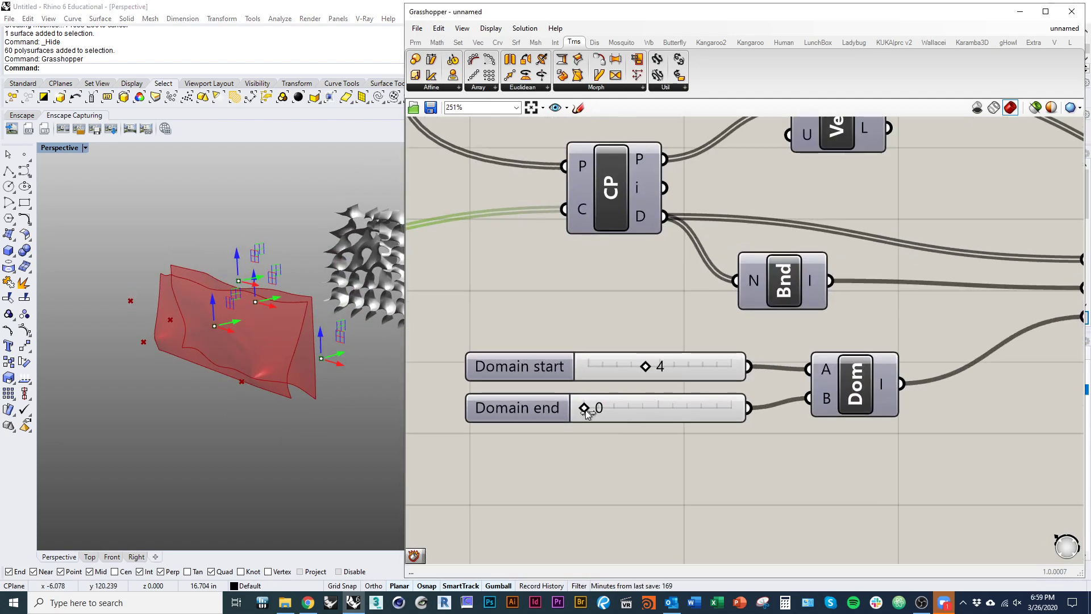
left_click_drag(585, 408, 586, 413)
Step: Fine-tune the placement of the copied branch's attractor points beside the upper surface in the Rhino viewport
right_click_drag(331, 358, 338, 435)
left_click_drag(279, 391, 290, 379)
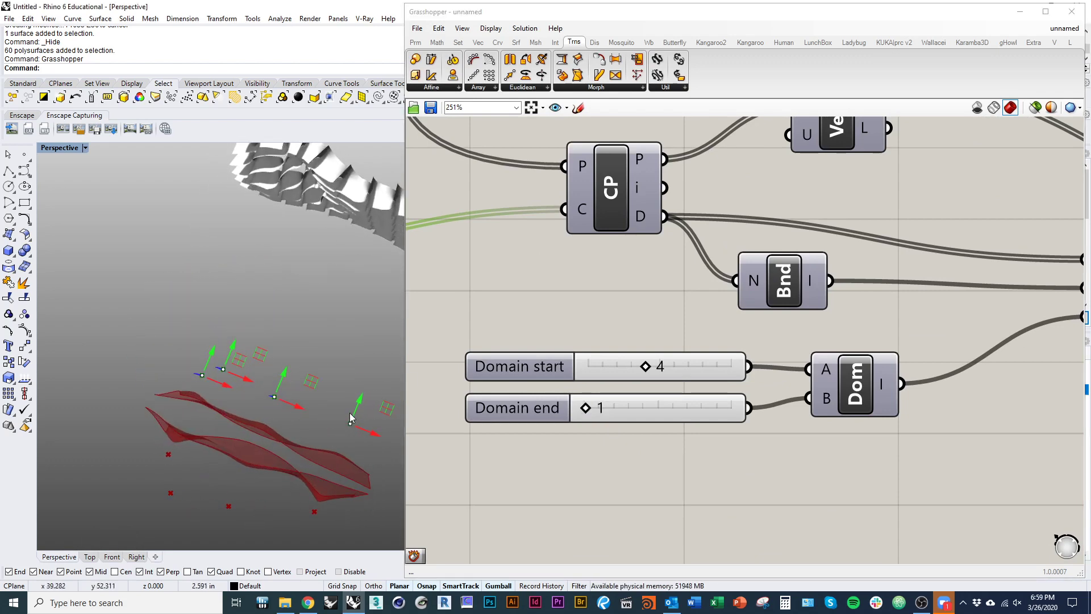
right_click_drag(183, 476, 213, 410, "shift")
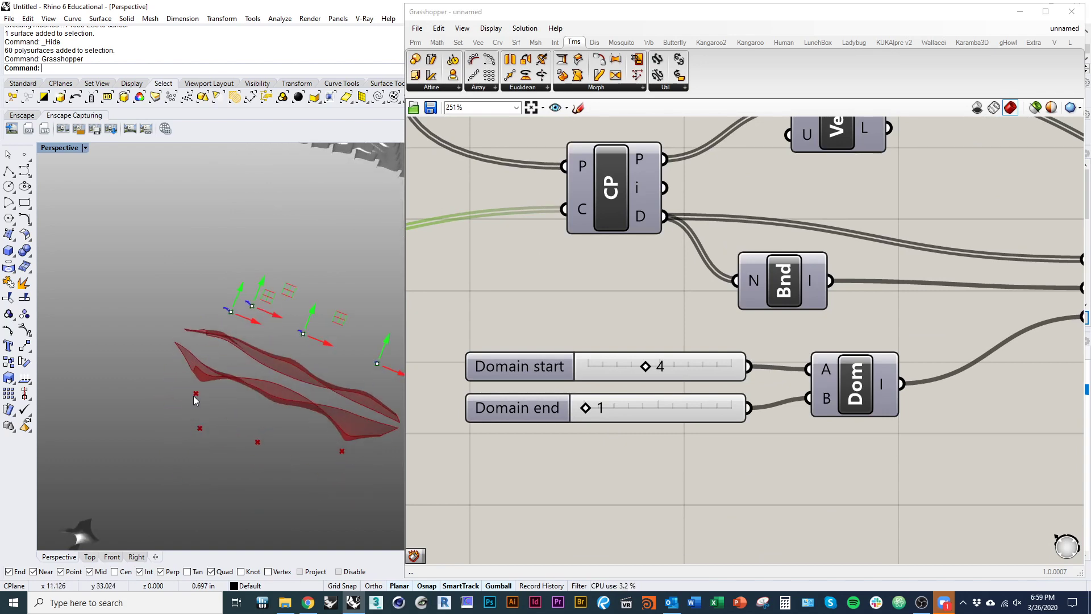
left_click(682, 388)
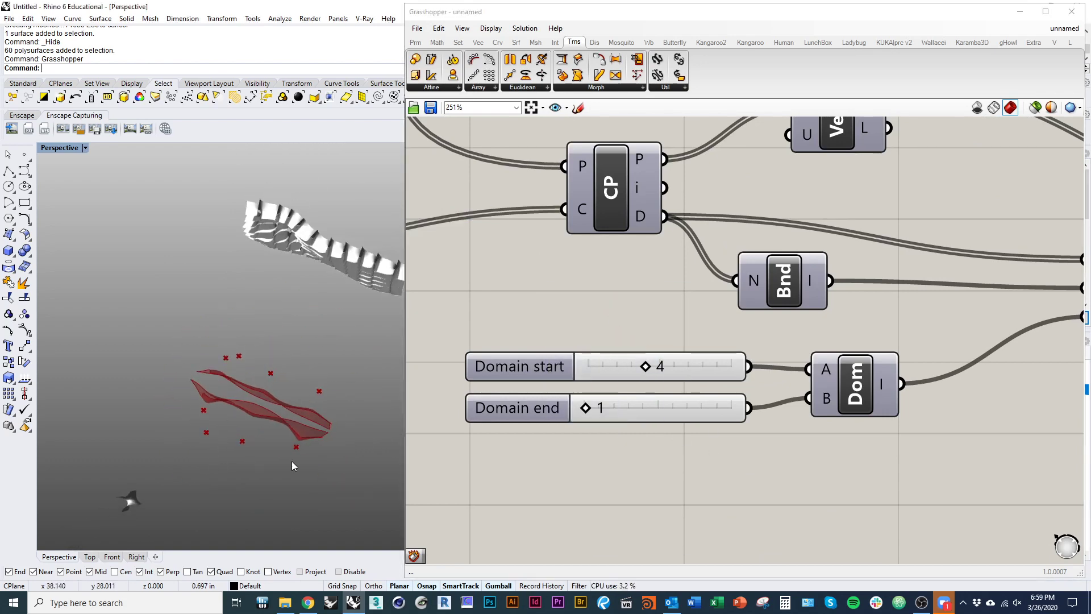
Step: Move the whole copied attractor branch slightly lower on the canvas, farther from the original
scroll(692, 340, "down", 6)
left_click_drag(953, 449, 585, 323)
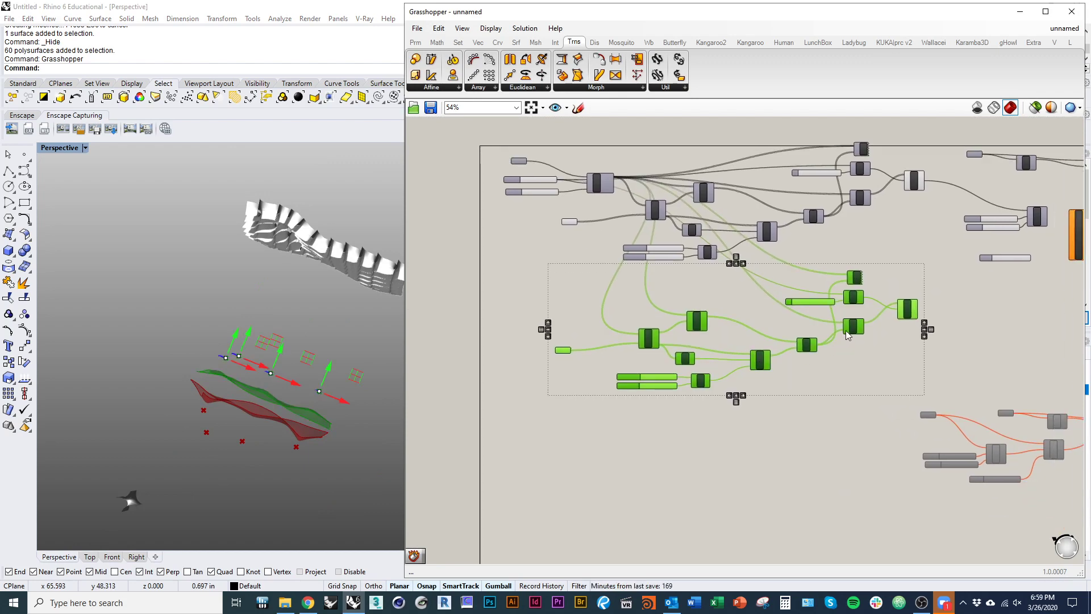
left_click_drag(760, 364, 763, 379)
left_click(641, 468)
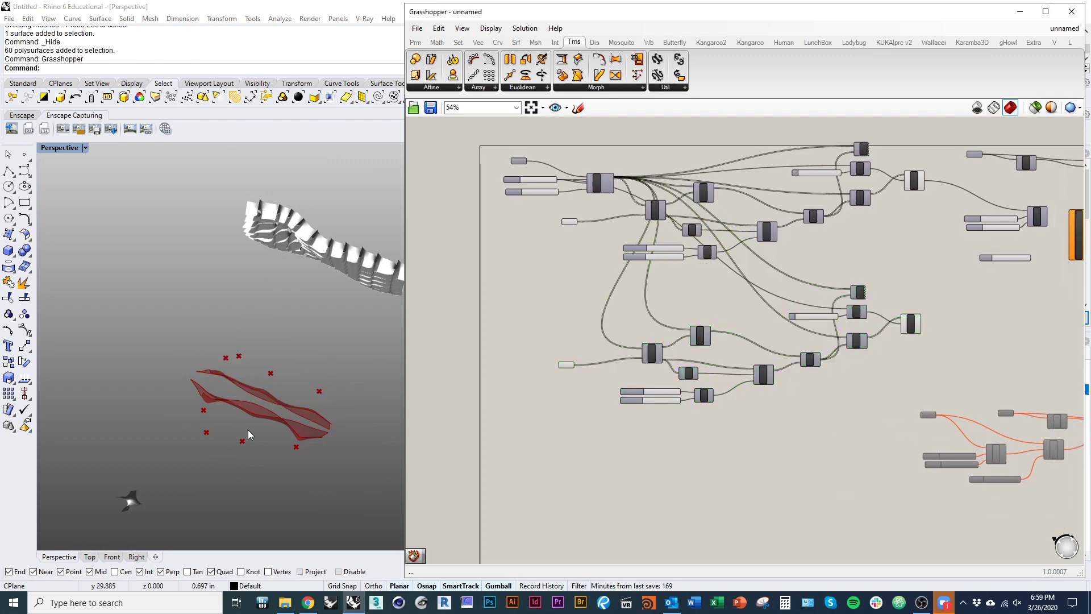
Step: Move one of the original branch's attractor points farther away from its surface in the Rhino viewport
right_click_drag(248, 432, 318, 267)
scroll(199, 311, "up", 5)
left_click(573, 329)
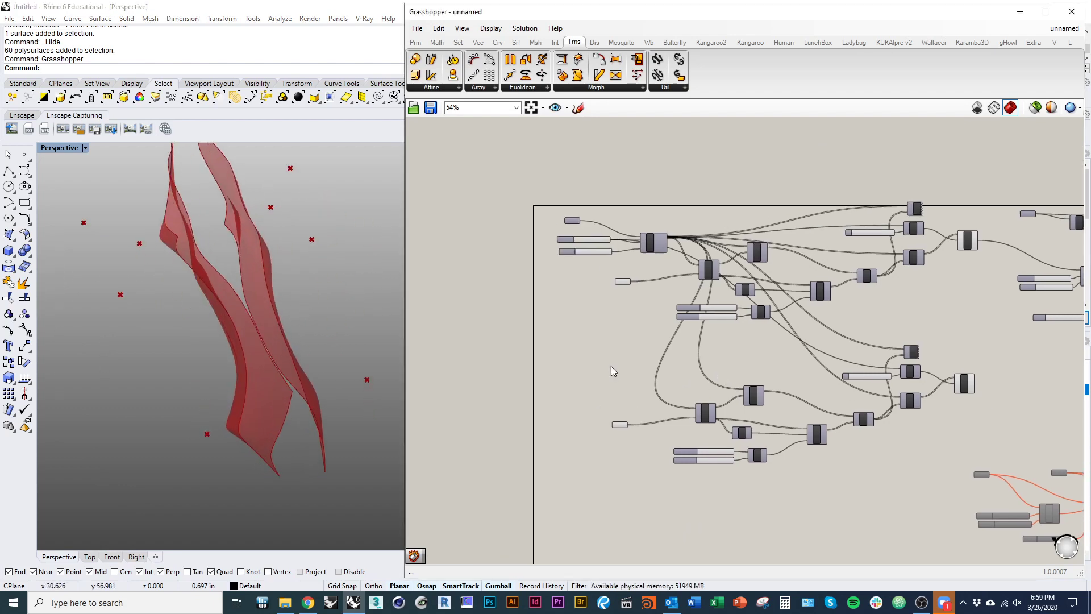
scroll(611, 336, "up", 2)
left_click(625, 325)
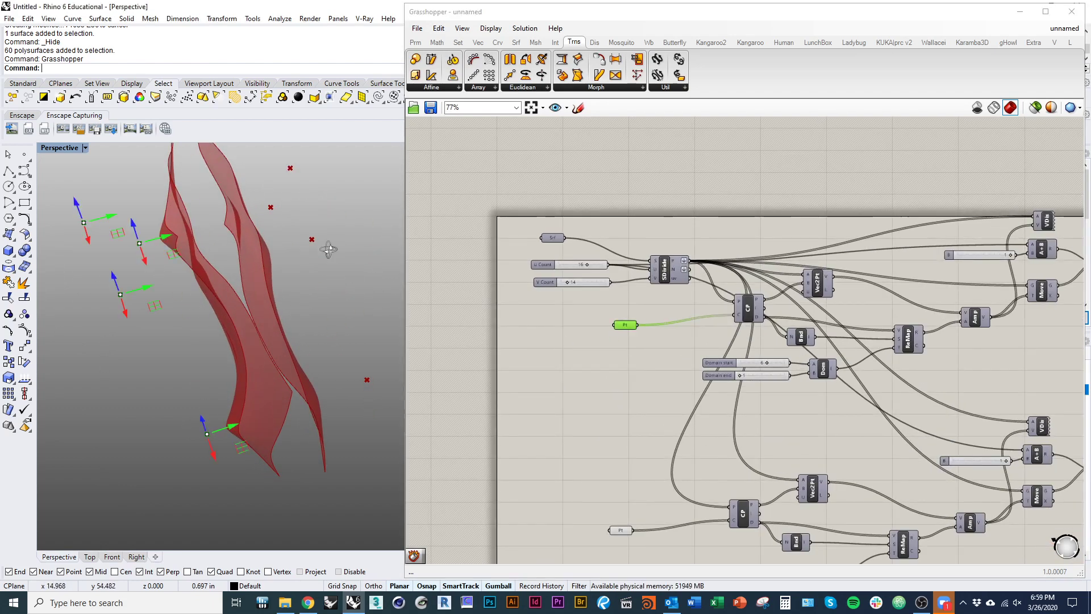
right_click_drag(188, 352, 95, 280)
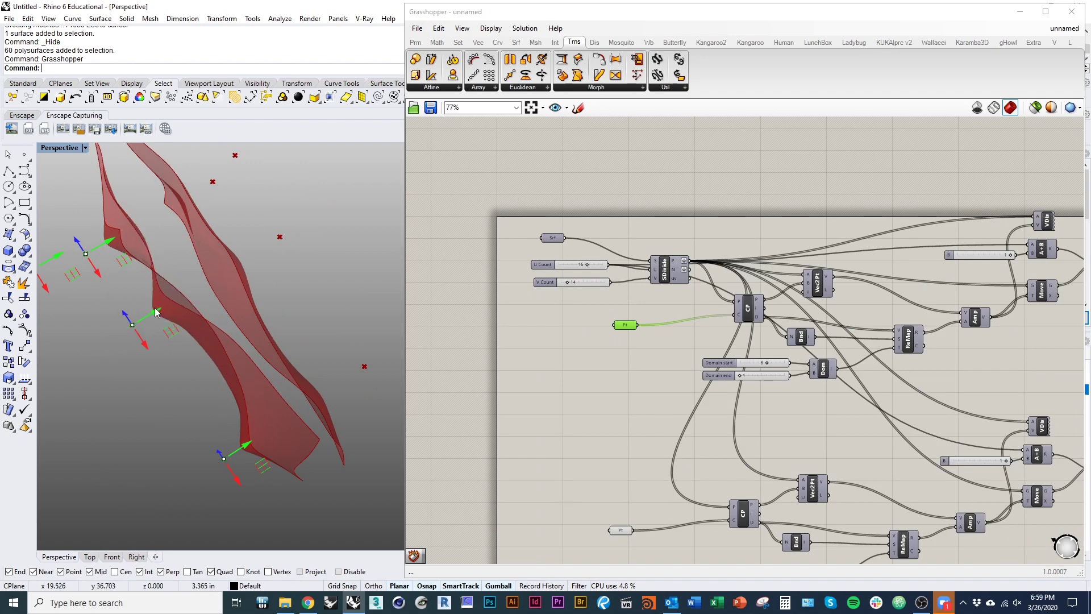
left_click_drag(157, 310, 133, 325)
Step: Set the original branch's Domain start slider to 5
scroll(597, 368, "up", 3)
scroll(710, 208, "up", 3)
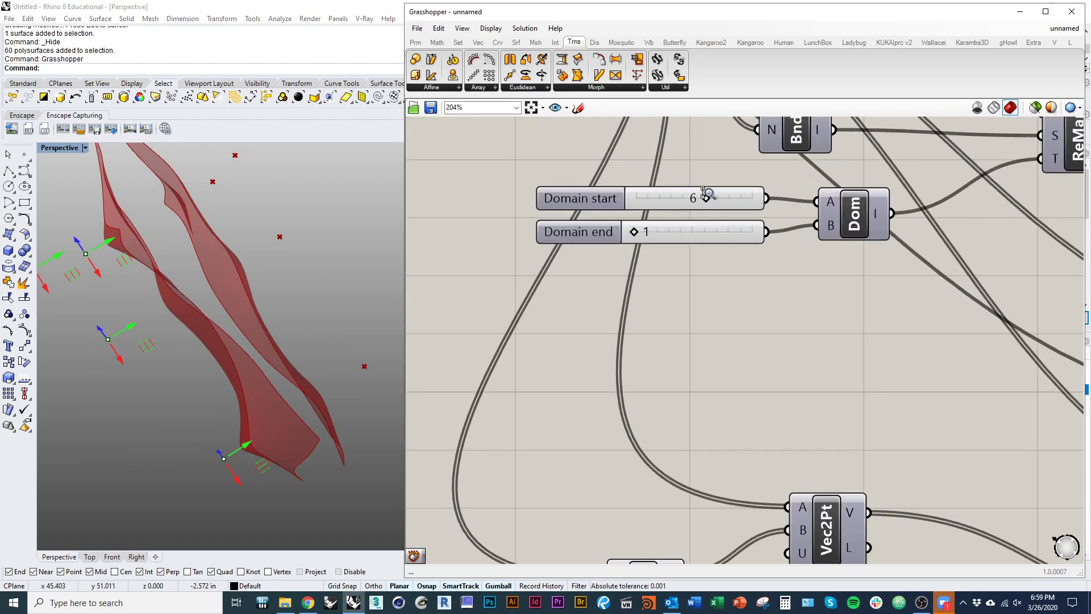
left_click_drag(706, 198, 694, 198)
right_click_drag(307, 435, 309, 402)
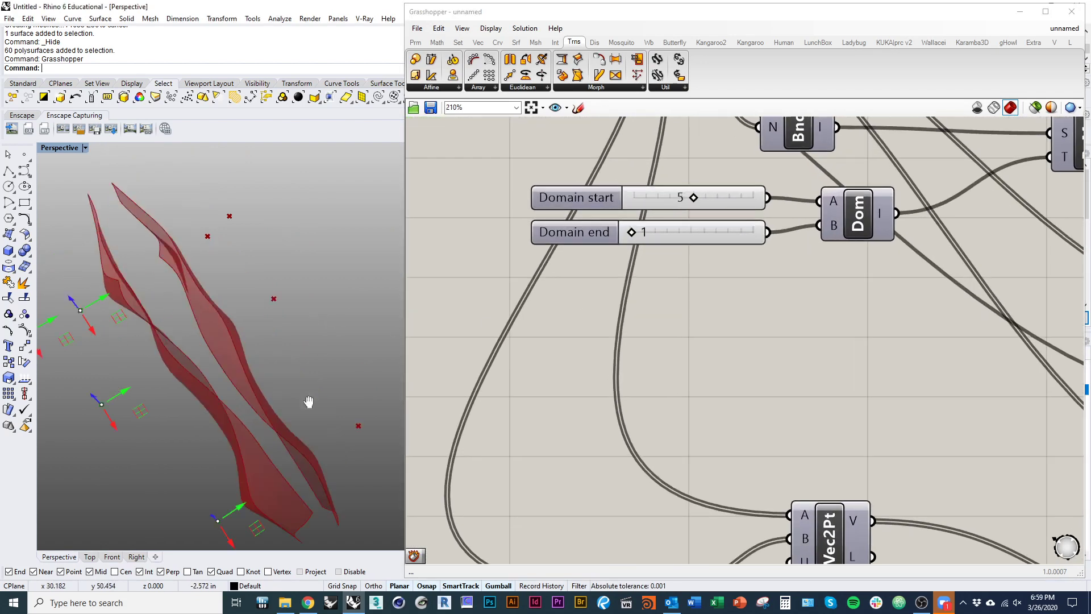
scroll(309, 402, "down", 5)
left_click(540, 376)
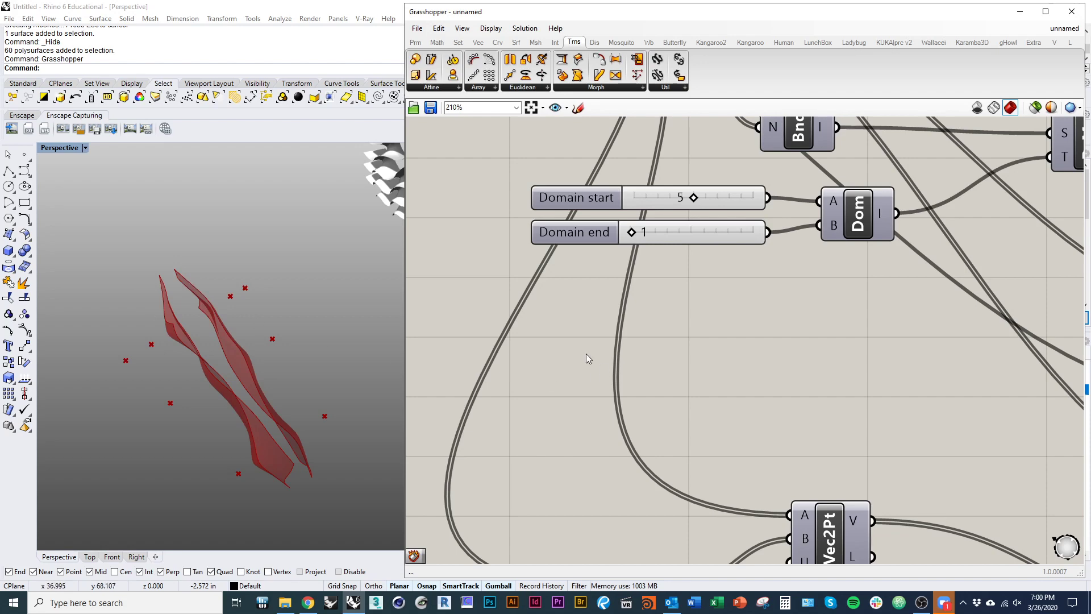
Step: Reposition the Twisted Box component and the unconnected slider in the open area beside the two surface branches
scroll(585, 353, "down", 5)
scroll(742, 376, "up", 3)
right_click_drag(742, 376, 571, 405)
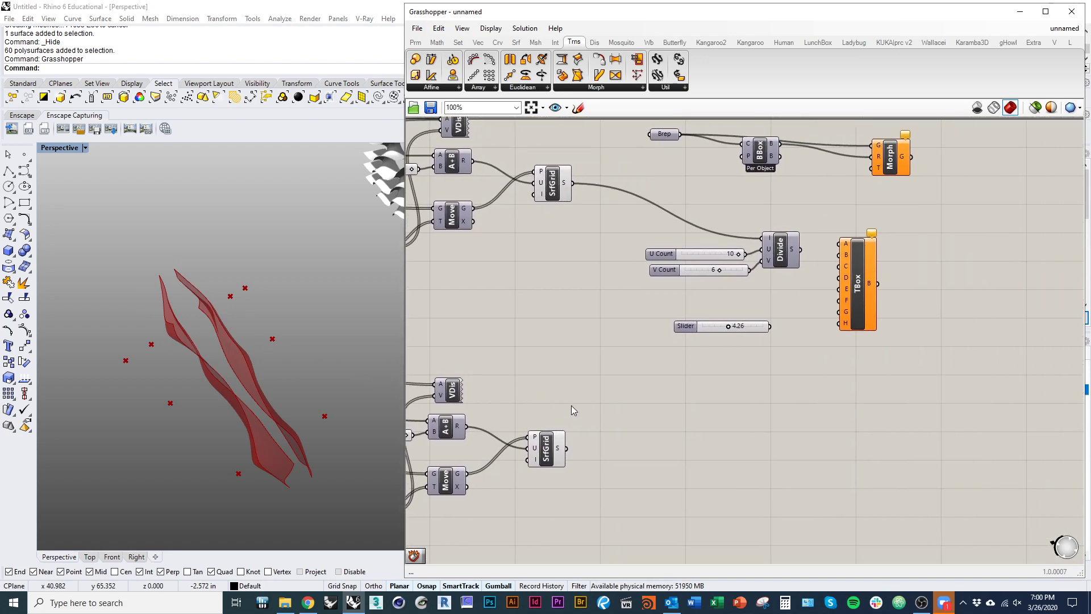
left_click_drag(860, 316, 835, 369)
left_click_drag(722, 326, 632, 340)
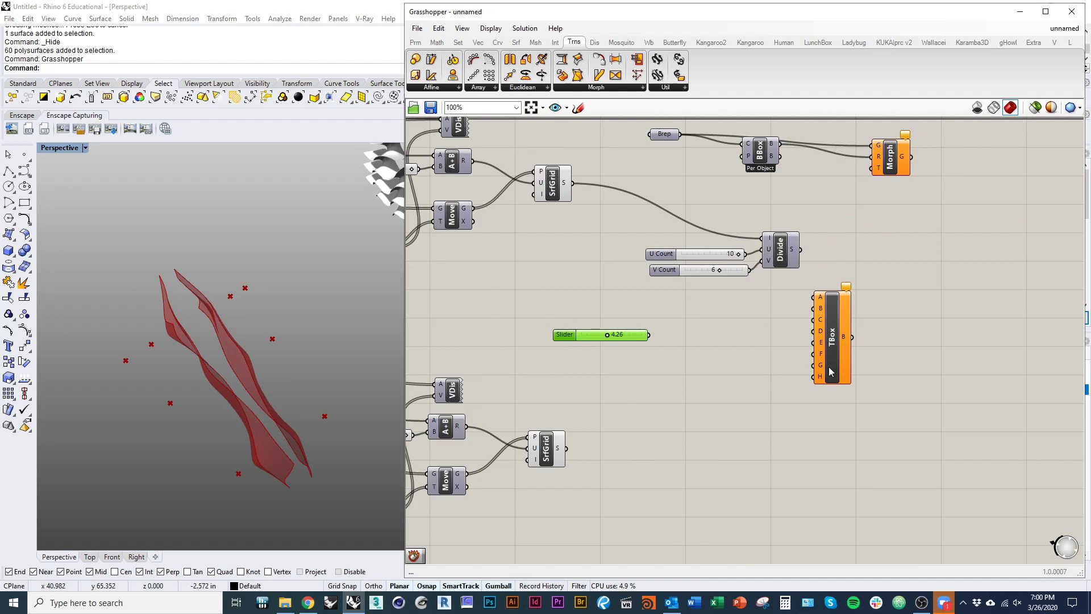
left_click_drag(830, 372, 863, 359)
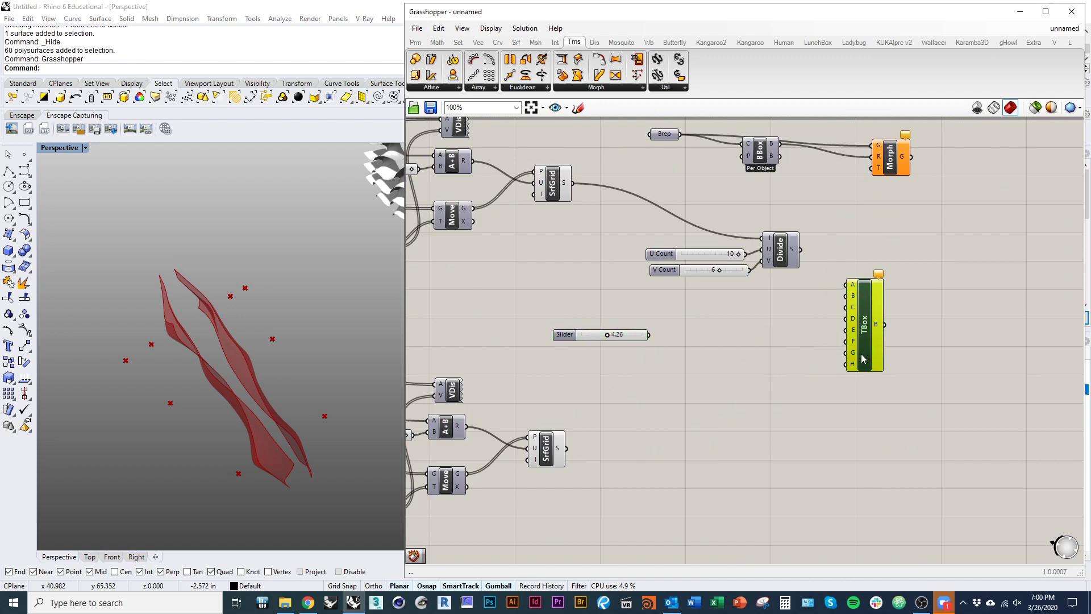
left_click(852, 254)
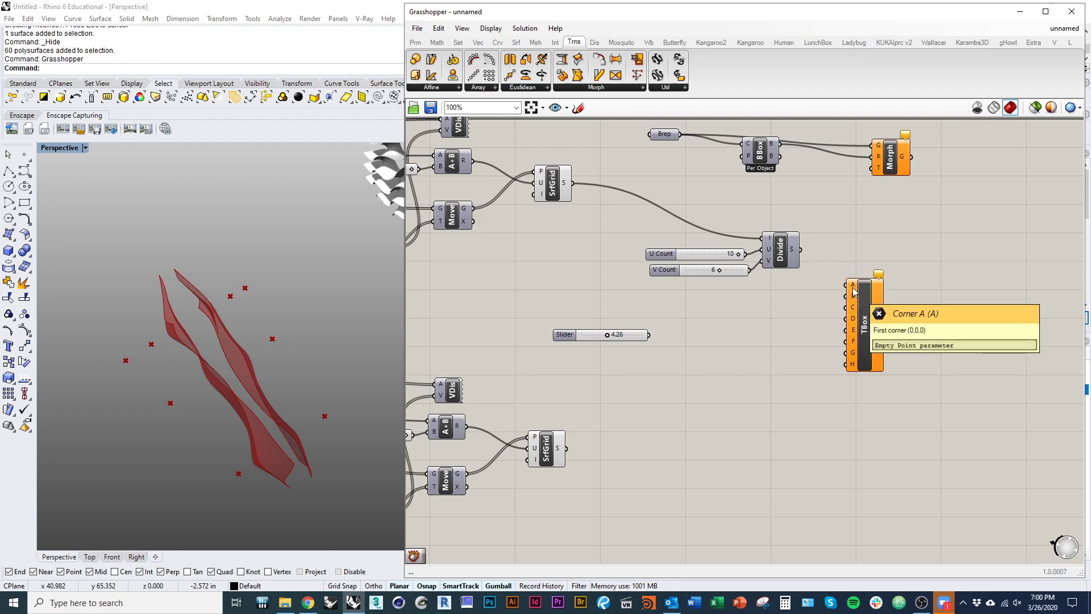
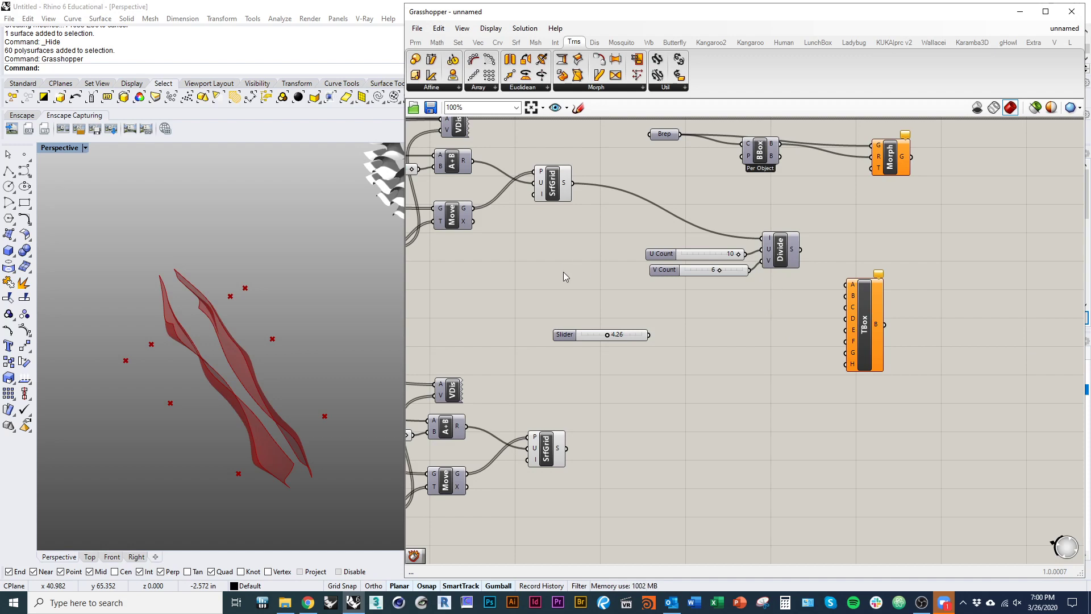
Step: Move the Divide component with its U Count and V Count sliders closer to the original branch's surface grid component
left_click_drag(788, 298, 670, 238)
left_click_drag(787, 259, 716, 265)
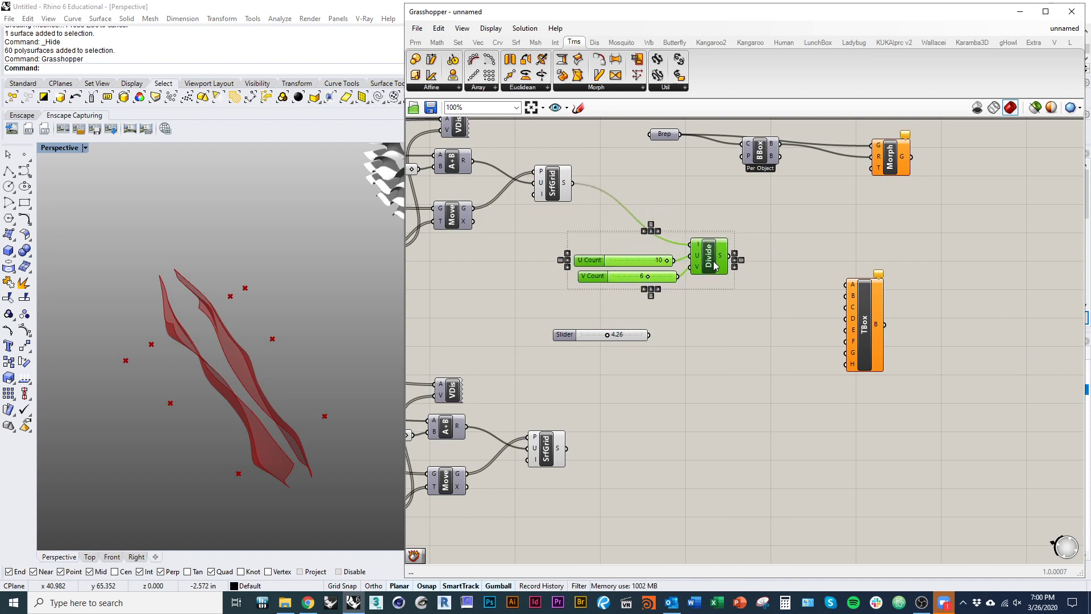
left_click(725, 328)
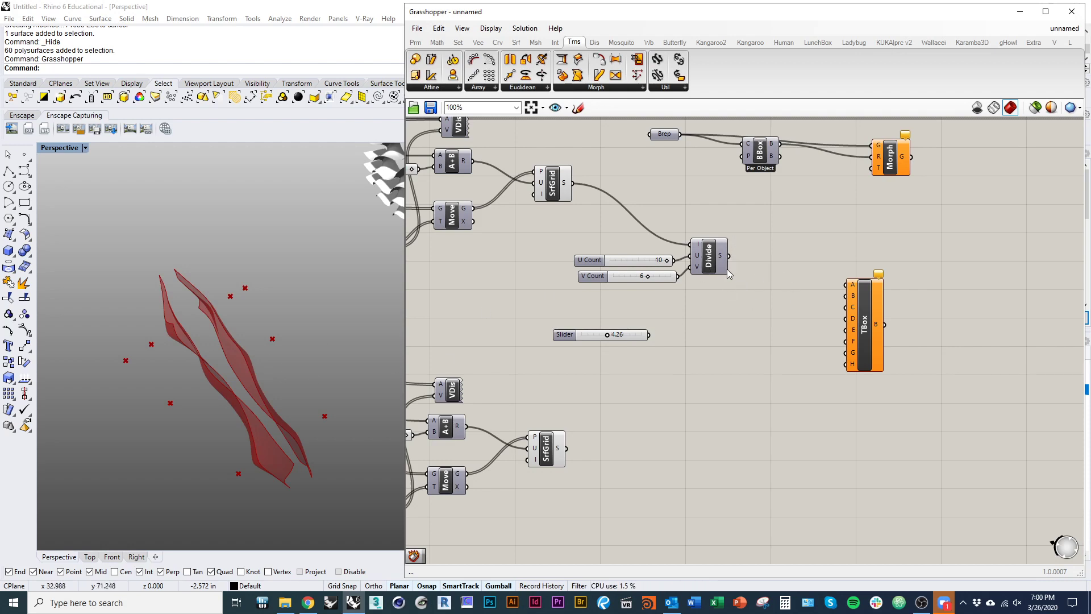
mouse_move(724, 257)
right_click_drag(561, 230, 632, 290)
right_click_drag(192, 368, 202, 361)
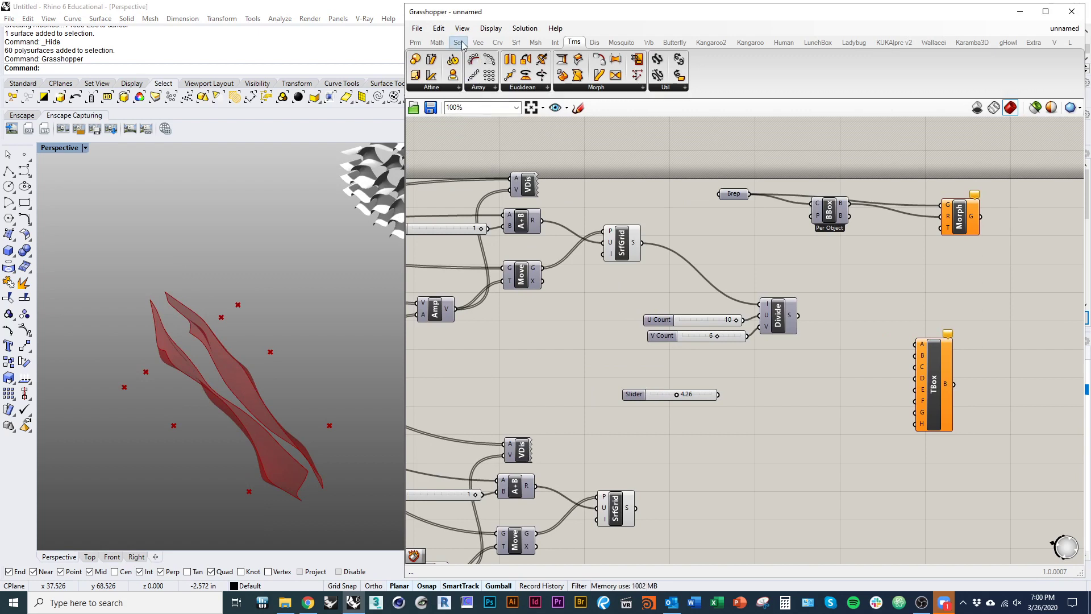
Step: Add an Isotrim component beside the Divide component
mouse_move(460, 44)
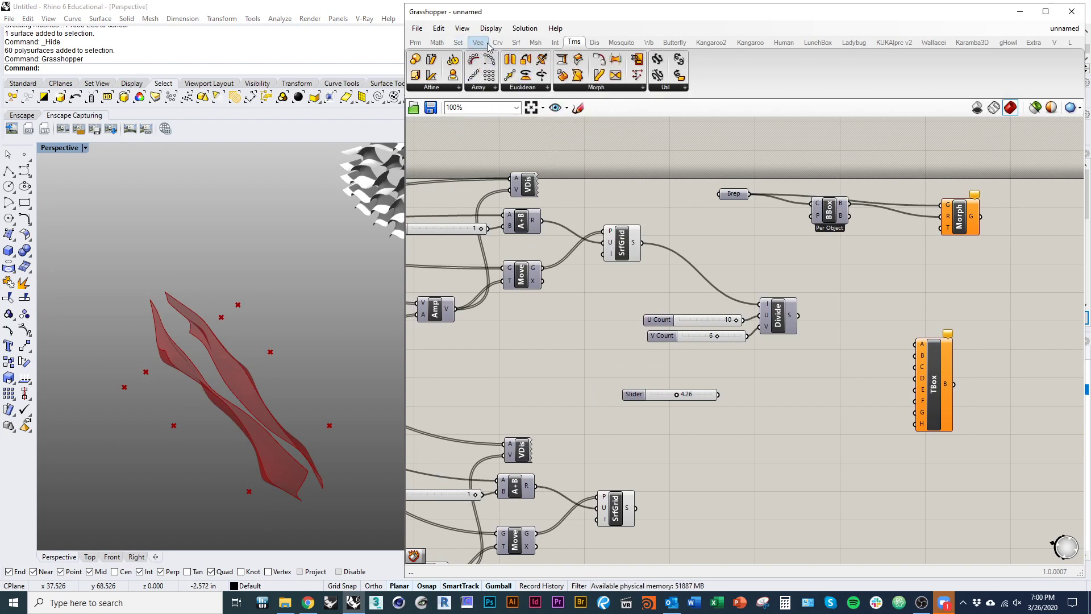
left_click(518, 43)
left_click(472, 88)
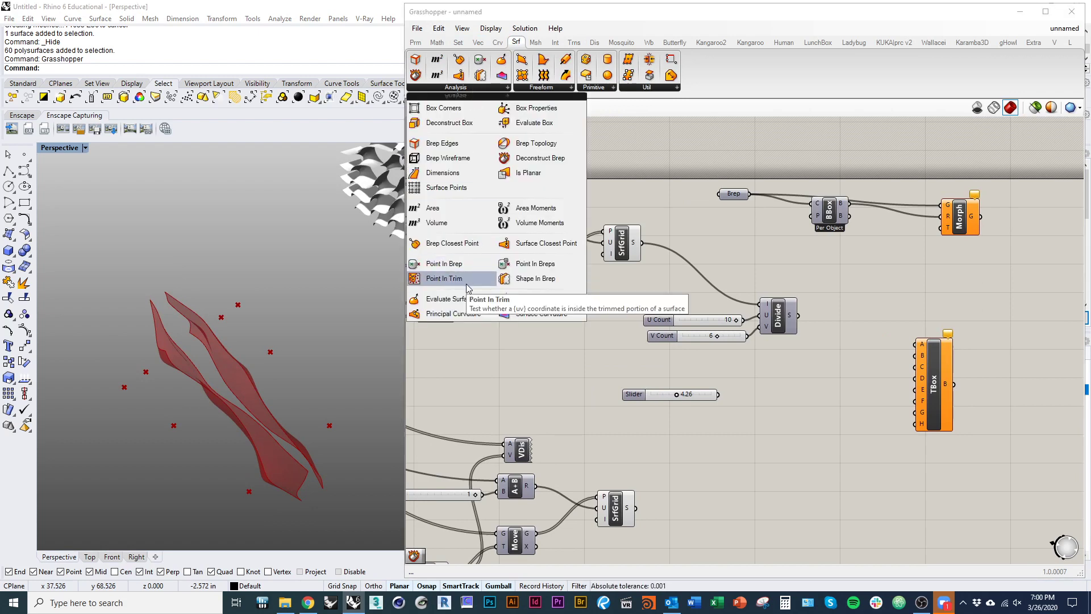
left_click(648, 87)
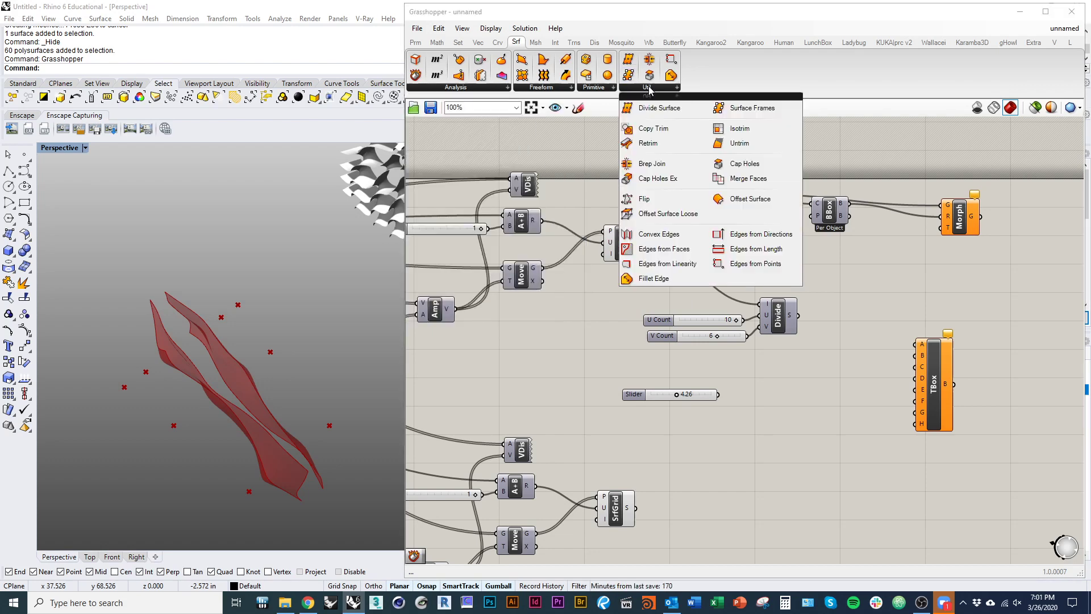
left_click(721, 130)
left_click(830, 284)
Step: Shift the Divide component with its count sliders, and the Isotrim component, closer to the original surface grid component
left_click_drag(781, 388, 712, 317)
left_click_drag(781, 328, 719, 306)
left_click(775, 360)
left_click_drag(842, 287, 813, 286)
Step: Connect the original surface to Isotrim's surface input and the Divide segments to its domain input
scroll(814, 286, "up", 3)
left_click_drag(595, 223, 823, 274)
left_click_drag(750, 304, 824, 299)
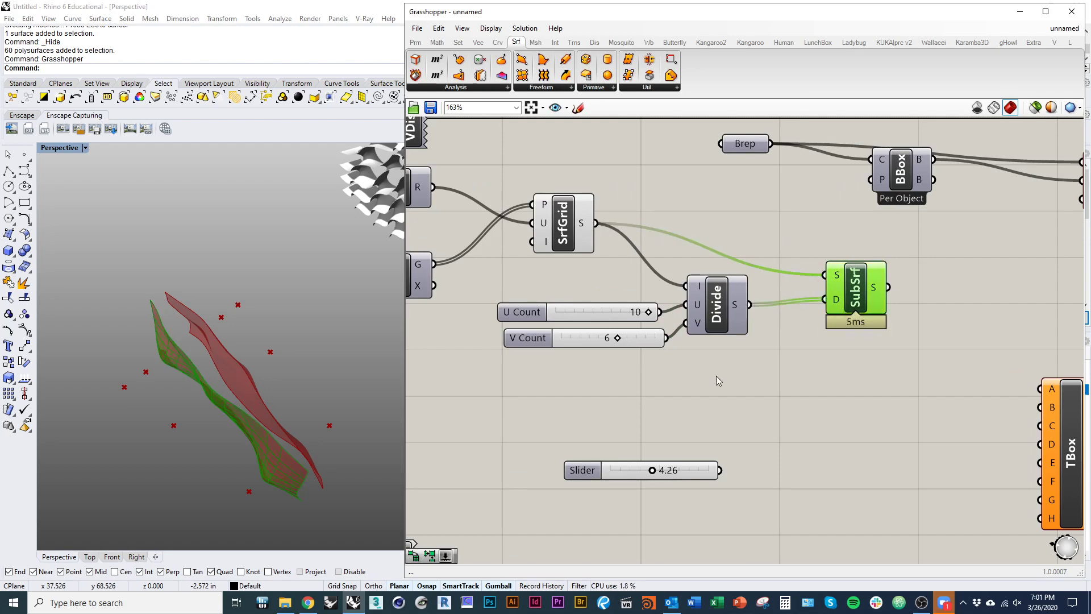
right_click_drag(344, 353, 369, 295)
Step: Turn off the preview of the original surface grid component and inspect the Isotrim sub-surfaces in the viewport
right_click_drag(632, 341, 734, 342)
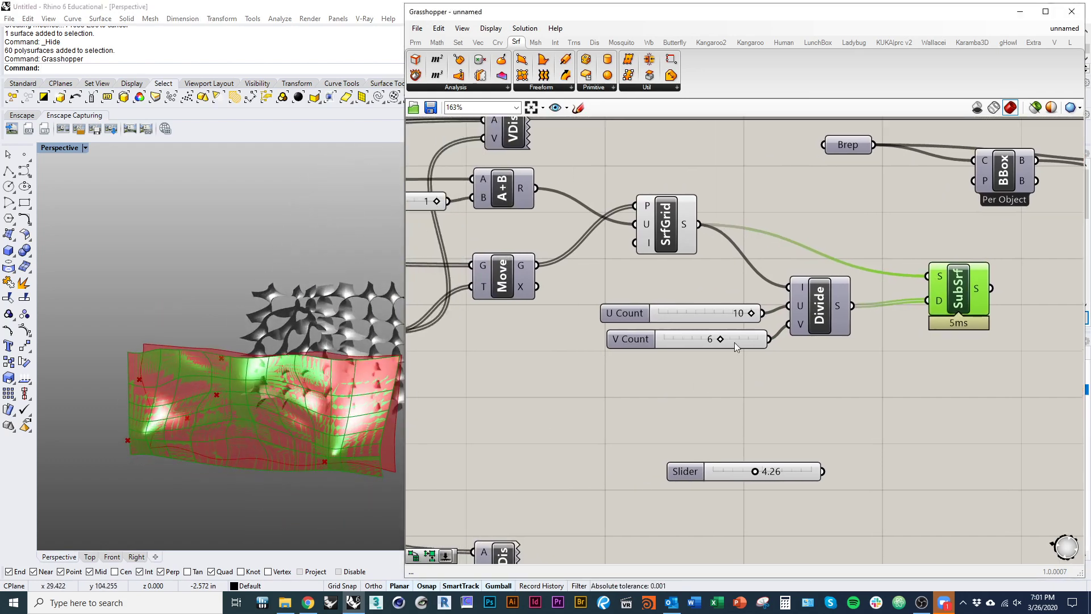
left_click(677, 234)
middle_click(754, 177)
left_click(772, 194)
right_click_drag(335, 363, 291, 364)
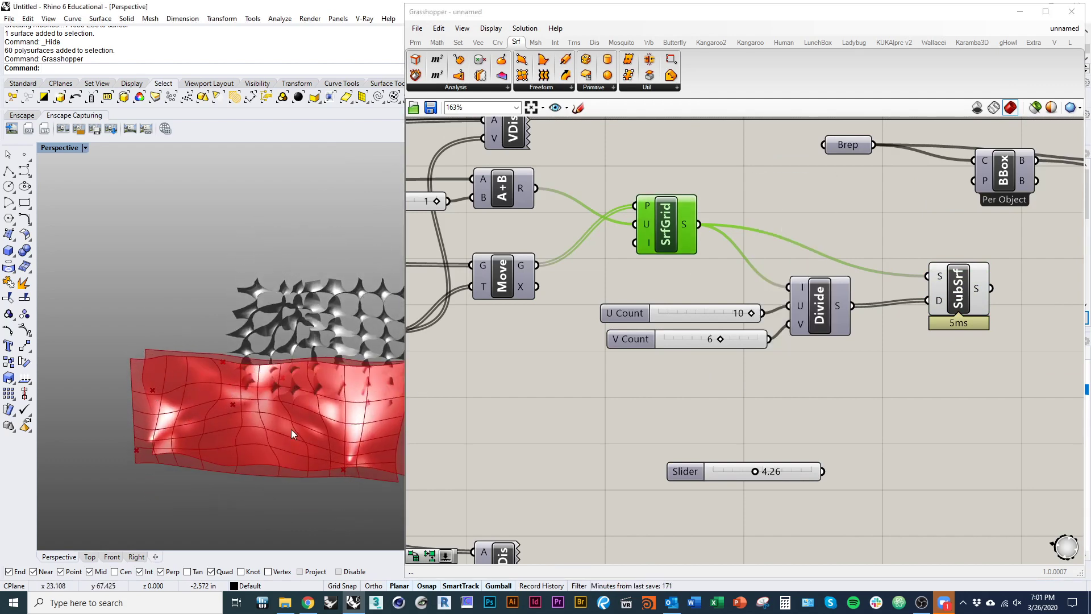
right_click_drag(290, 429, 194, 345)
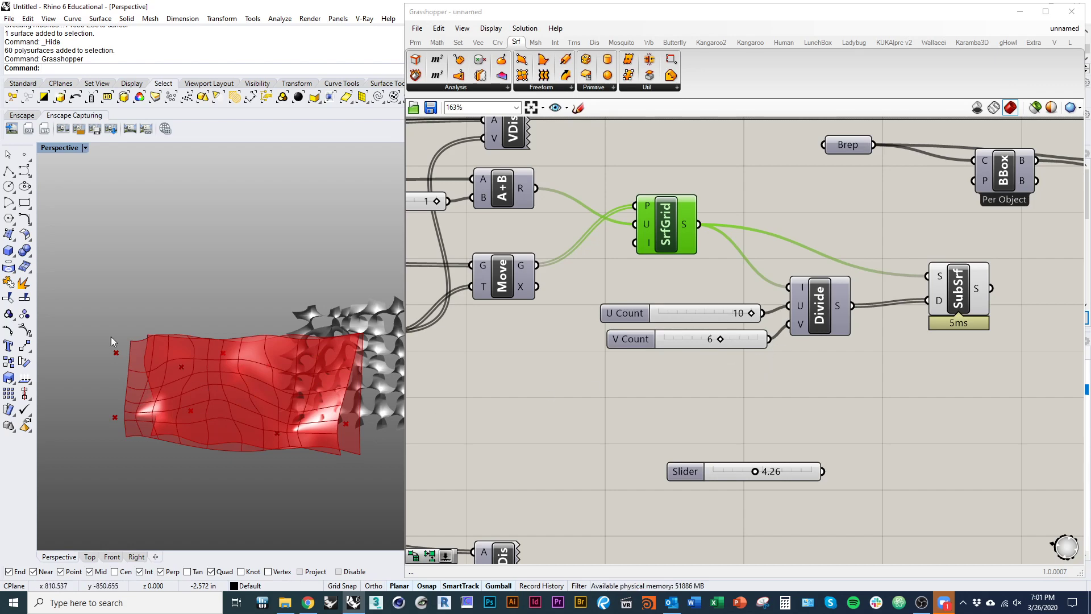
right_click_drag(285, 346, 314, 379)
left_click(639, 407)
Step: Move the unconnected slider nearer to the count sliders and shift the Twisted Box farther from the Isotrim component
right_click_drag(791, 350, 650, 332)
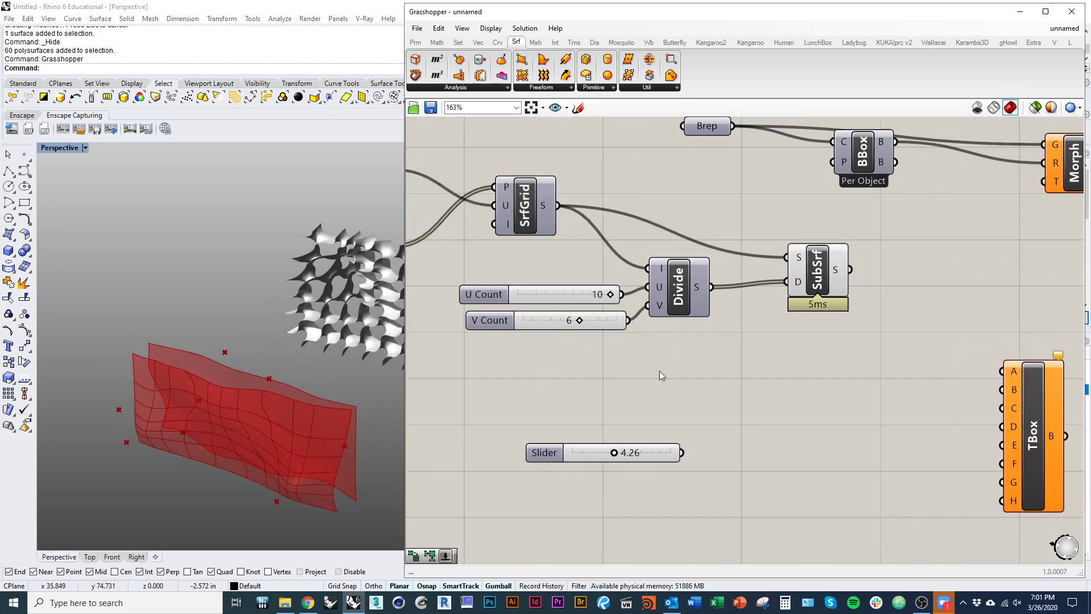
left_click_drag(663, 454, 614, 394)
right_click_drag(752, 354, 650, 321)
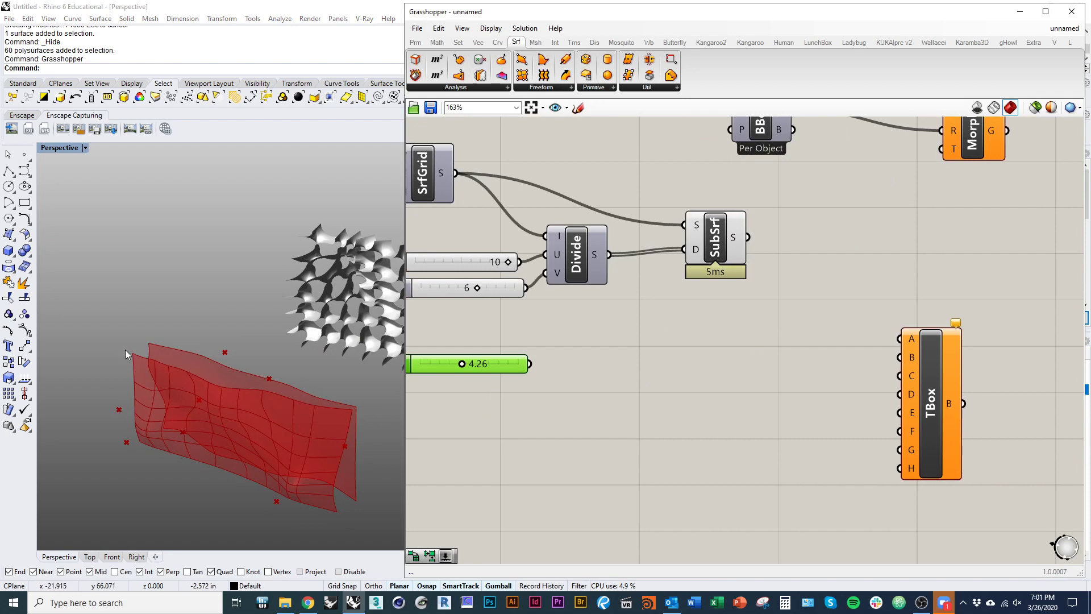
scroll(695, 393, "down", 3)
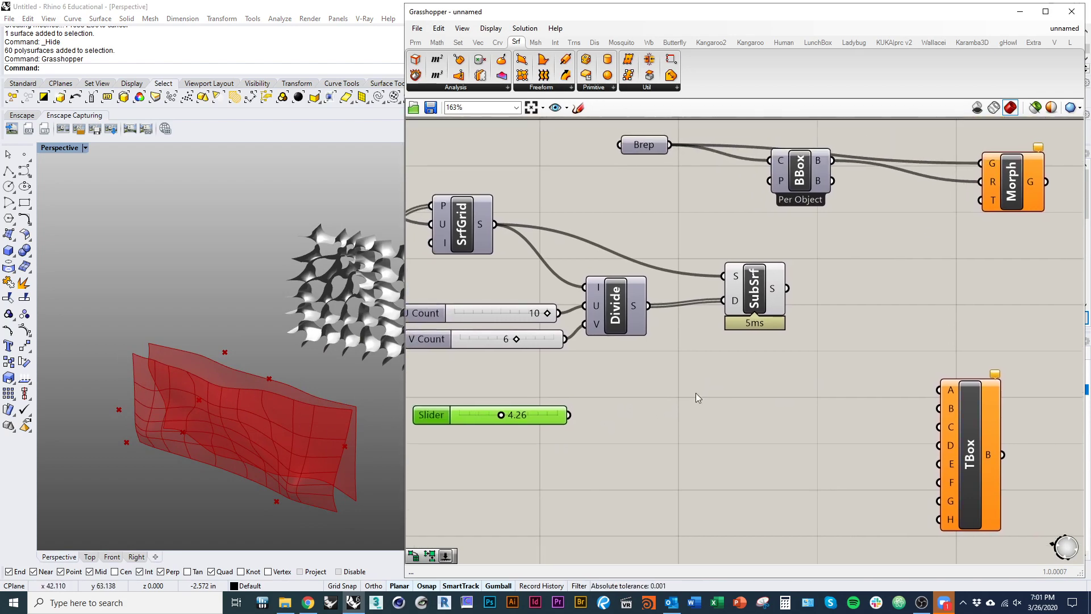
right_click_drag(895, 466, 844, 417)
left_click_drag(822, 401, 847, 392)
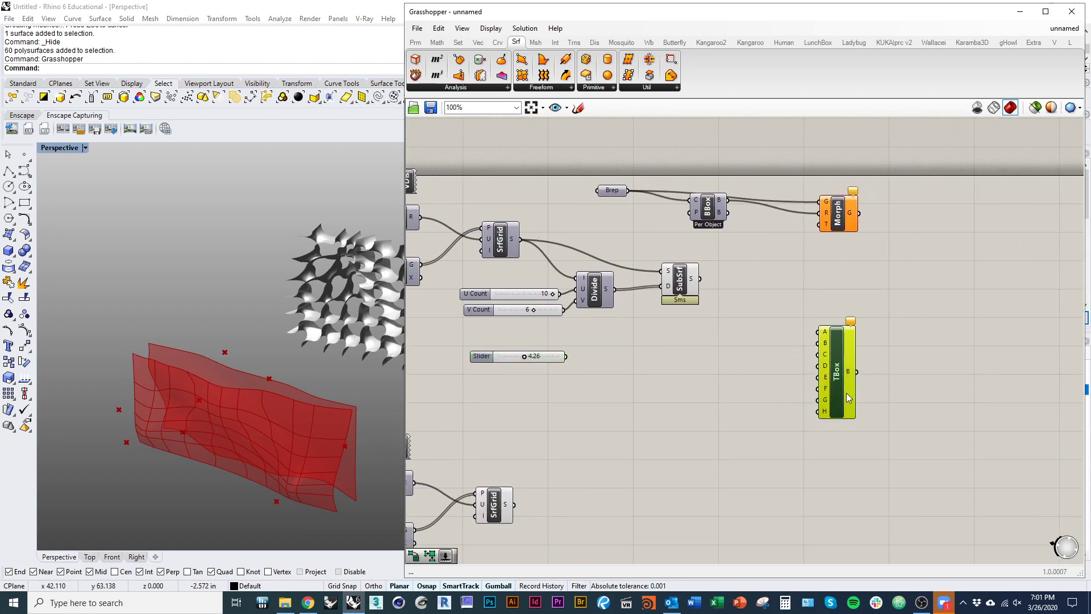
Step: Duplicate the Divide and Isotrim components next to the copied branch's surface grid component
right_click_drag(655, 450, 808, 386)
scroll(809, 386, "up", 2)
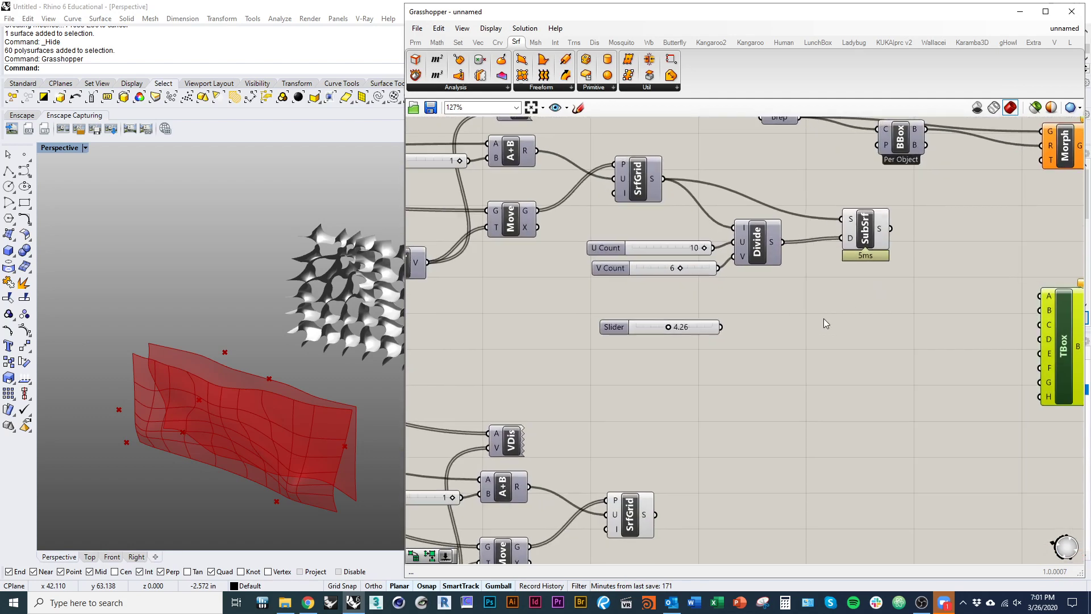
left_click_drag(828, 263, 691, 172)
left_click_drag(708, 219, 731, 450, "alt")
Step: Delete the unconnected slider and place the shared U Count and V Count sliders between the two Divide components
left_click_drag(620, 355, 524, 312)
key("Delete")
left_click(588, 415)
right_click_drag(589, 430, 512, 408)
left_click_drag(487, 332, 458, 287)
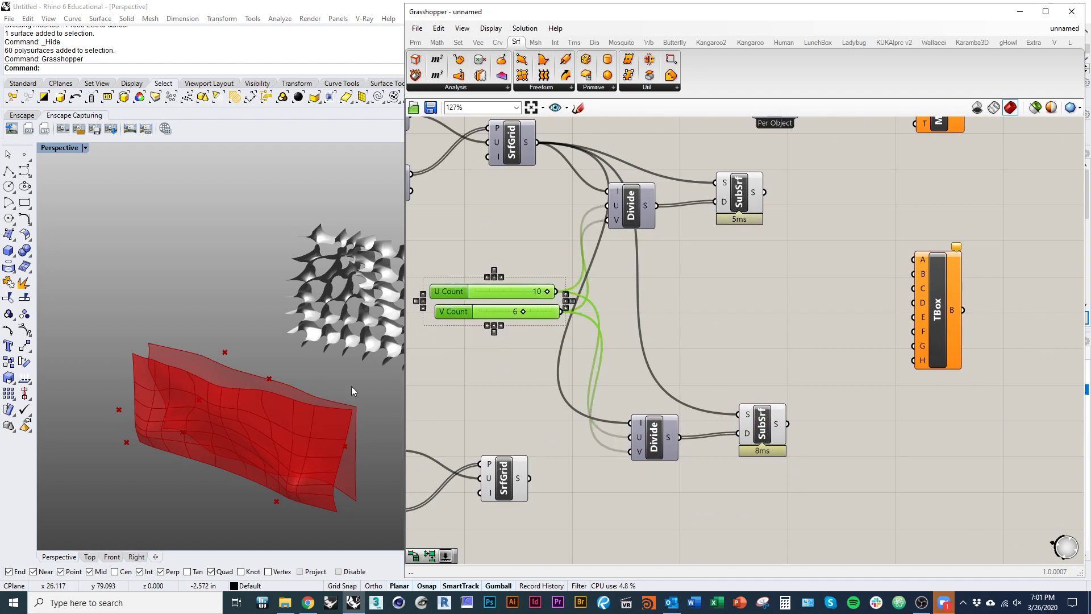
Step: Rewire the duplicated Divide and Isotrim surface inputs to the copied branch's surface grid output
left_click_drag(529, 478, 631, 423)
left_click(680, 483)
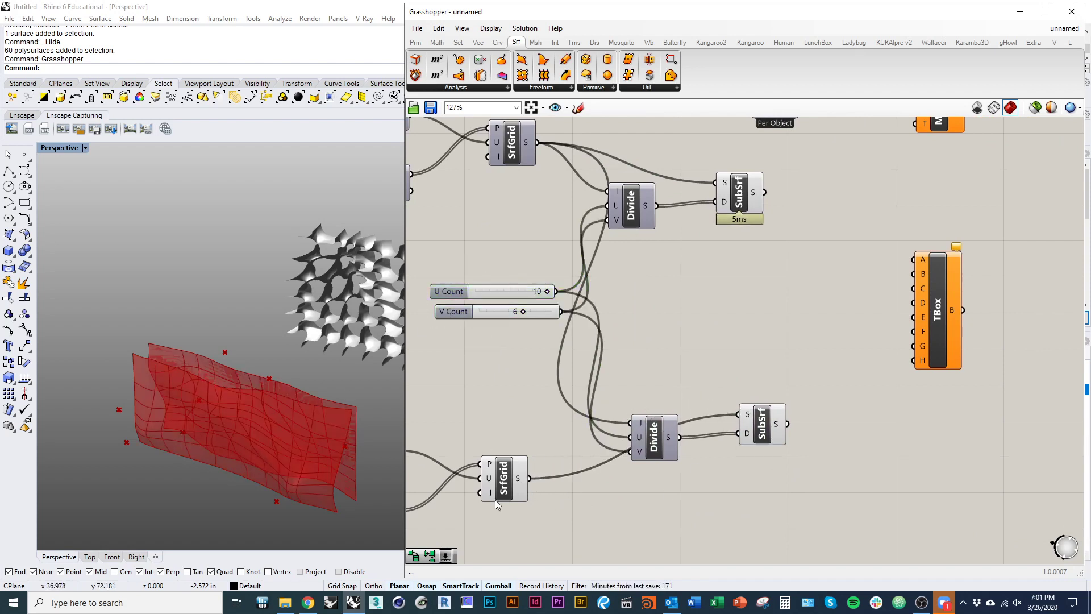
left_click_drag(531, 479, 629, 424)
right_click_drag(256, 421, 278, 431)
right_click_drag(501, 495, 603, 458)
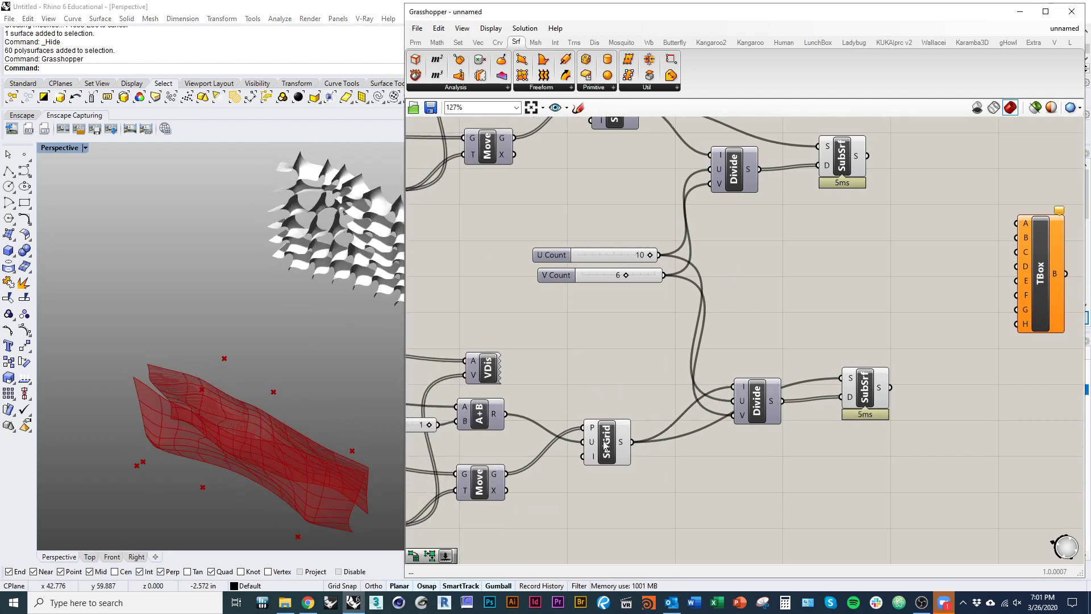
Step: Turn off the preview of the copied branch's surface grid component and inspect both subdivided surfaces up close
left_click(604, 459)
middle_click(605, 342)
left_click(635, 364)
right_click_drag(318, 431, 244, 364)
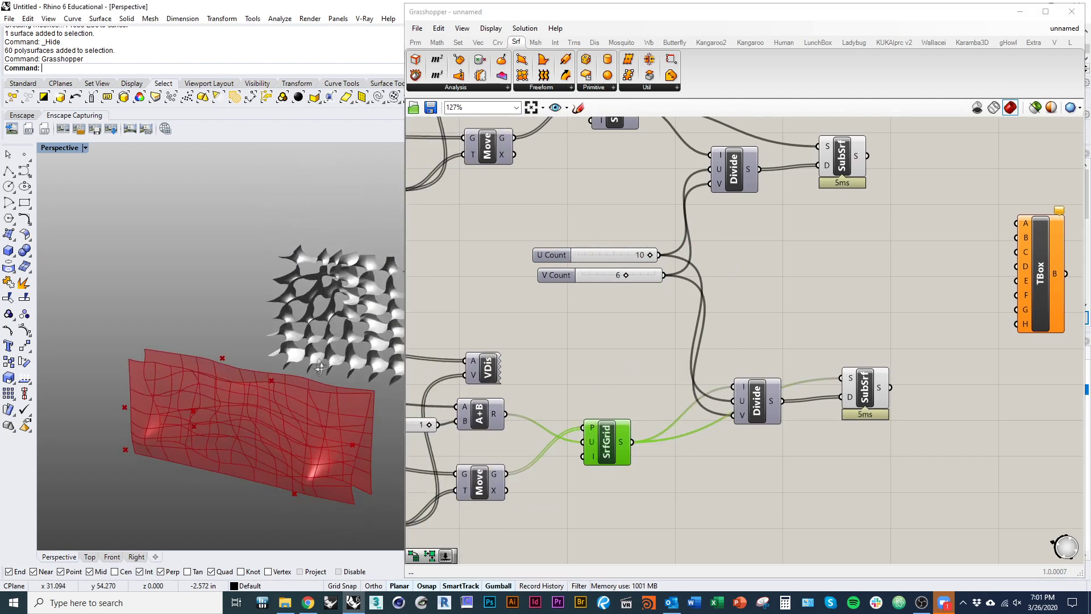
scroll(244, 363, "up", 5)
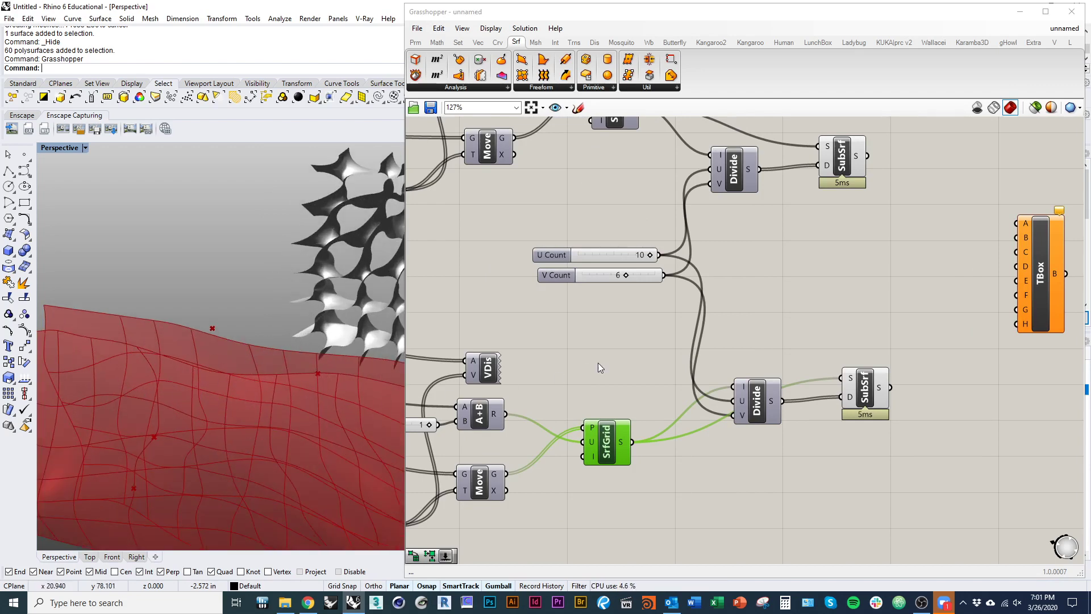
right_click_drag(585, 372, 590, 397)
right_click_drag(811, 318, 709, 409)
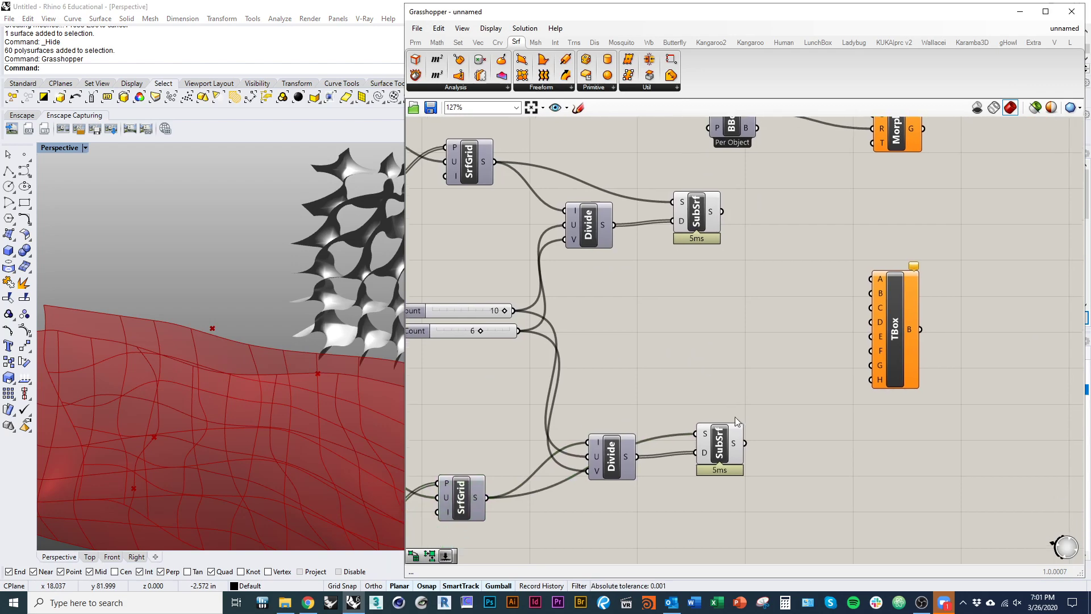
Step: Move the duplicated Isotrim component closer to its Divide component and check its surface output
left_click(711, 438)
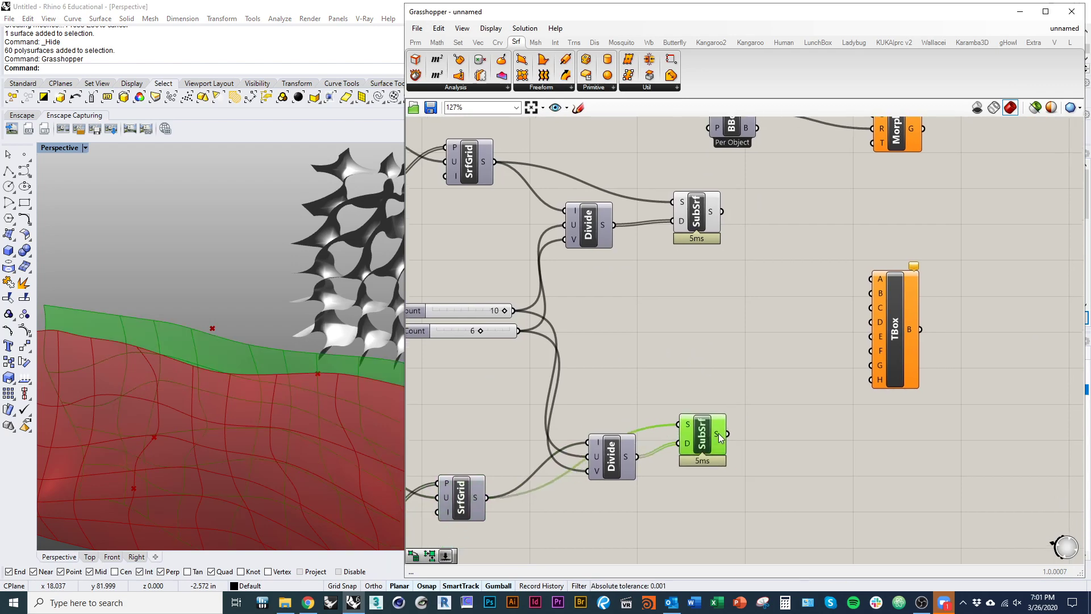
mouse_move(718, 434)
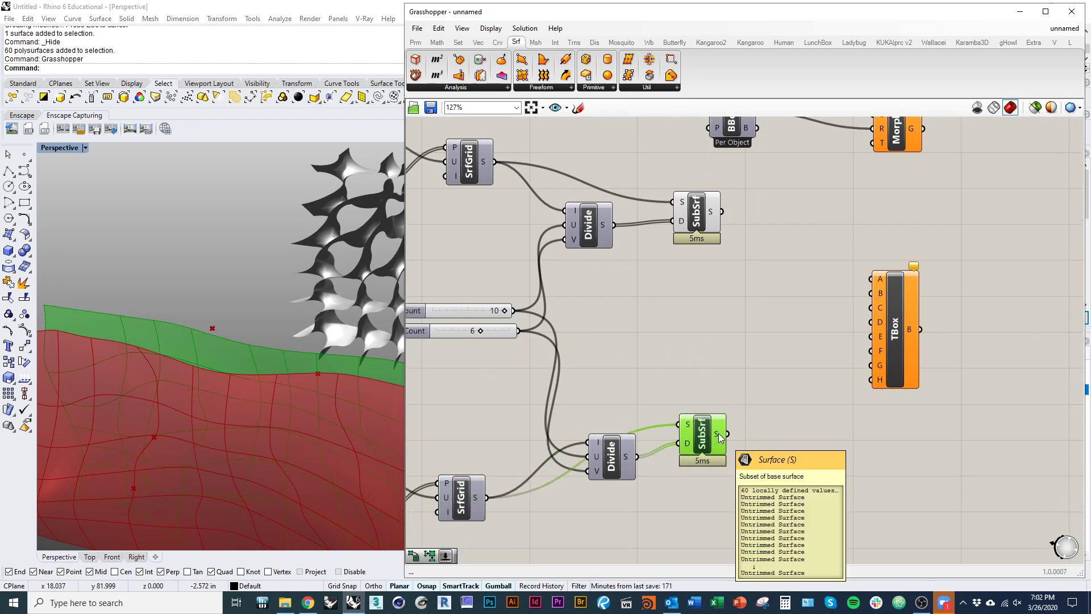
right_click_drag(236, 379, 236, 323, "shift")
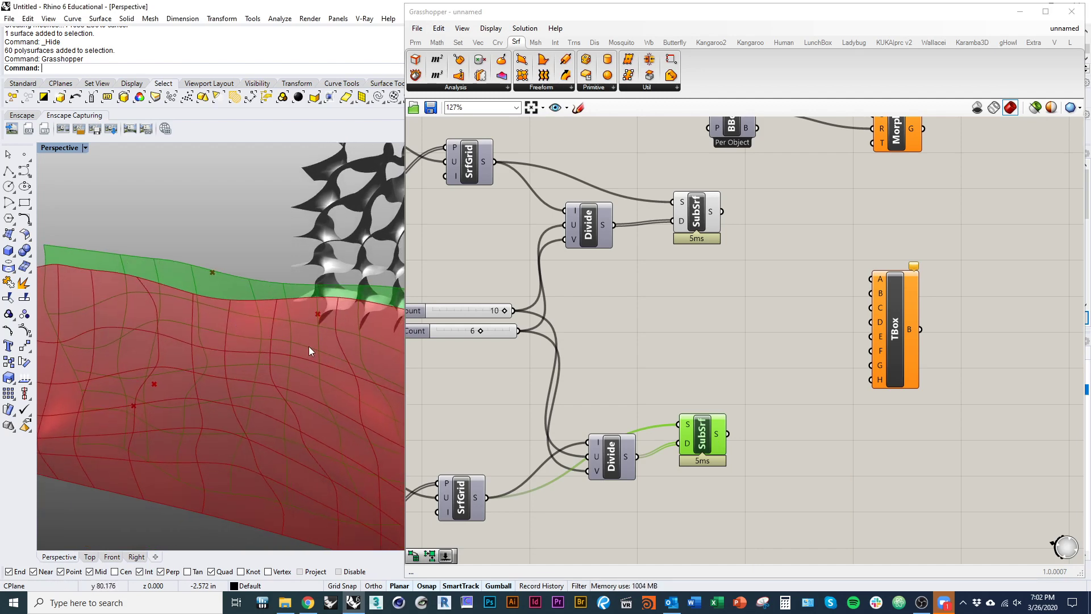
Step: Add a Deconstruct Brep component before Twisted Box and feed it the first Isotrim's surface output
left_click(742, 381)
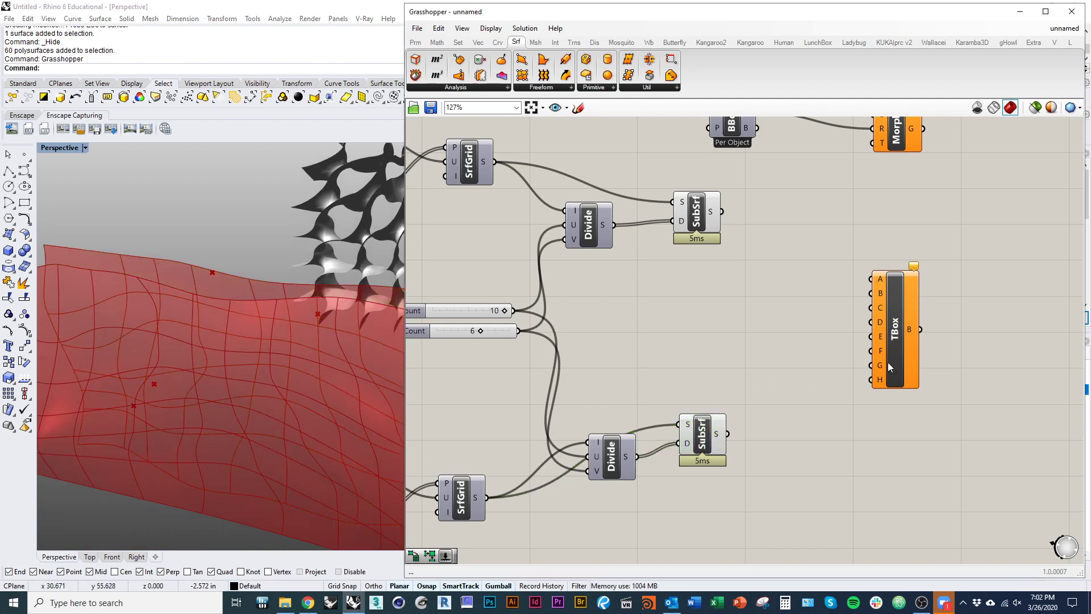
left_click_drag(887, 362, 906, 361)
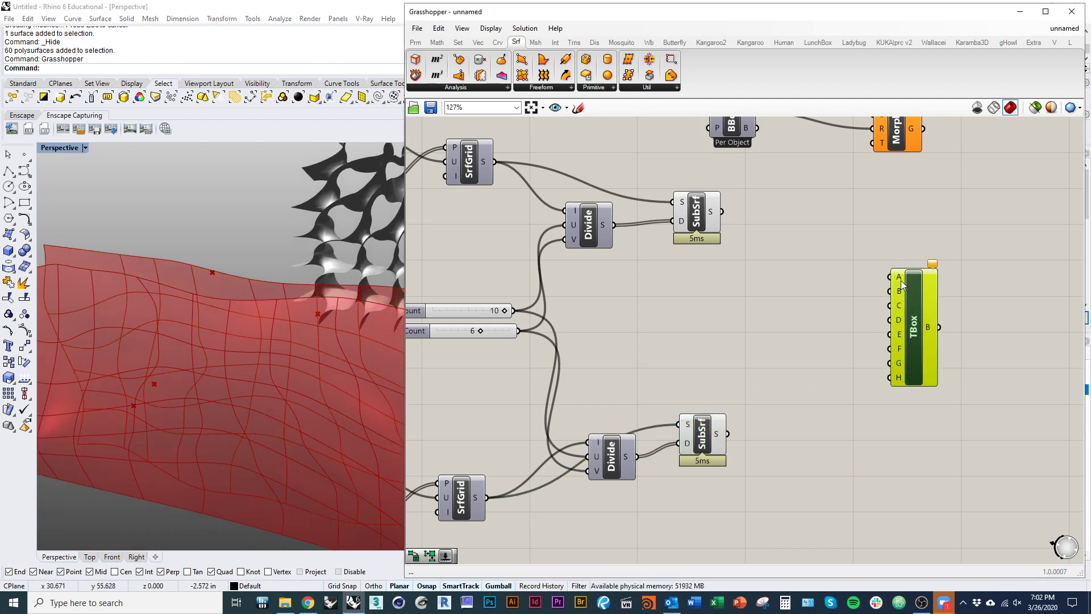
right_click_drag(754, 272, 747, 303)
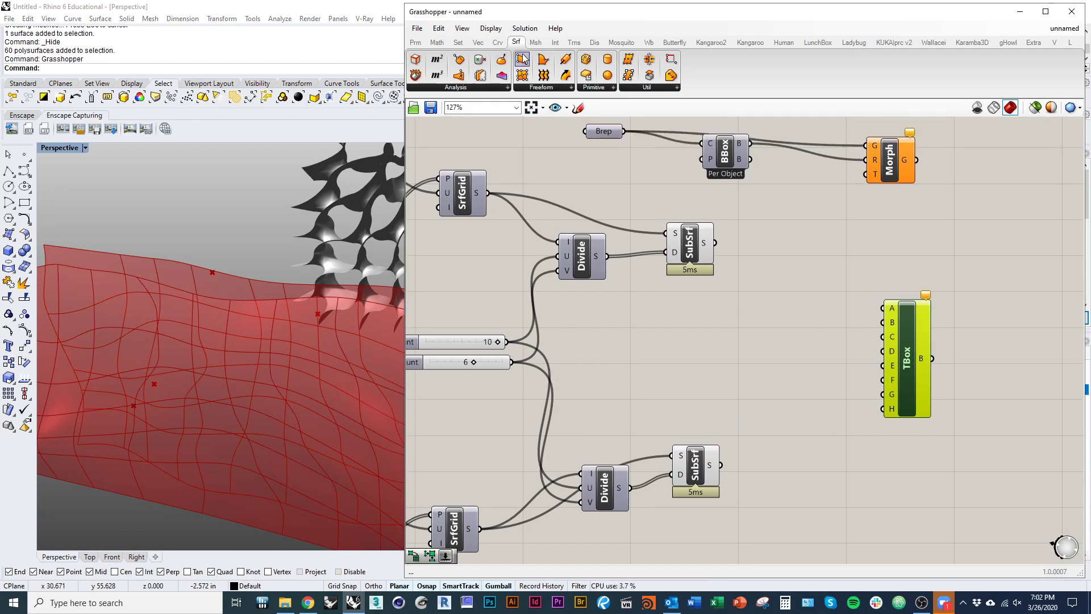
left_click(460, 88)
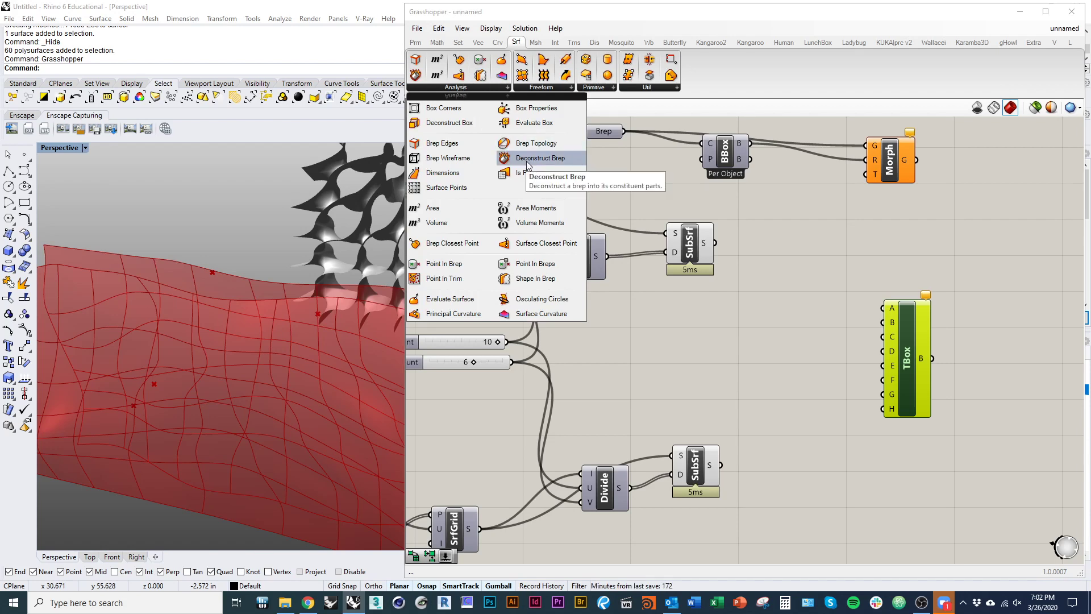
left_click_drag(534, 158, 795, 307)
scroll(800, 277, "up", 2)
left_click(460, 88)
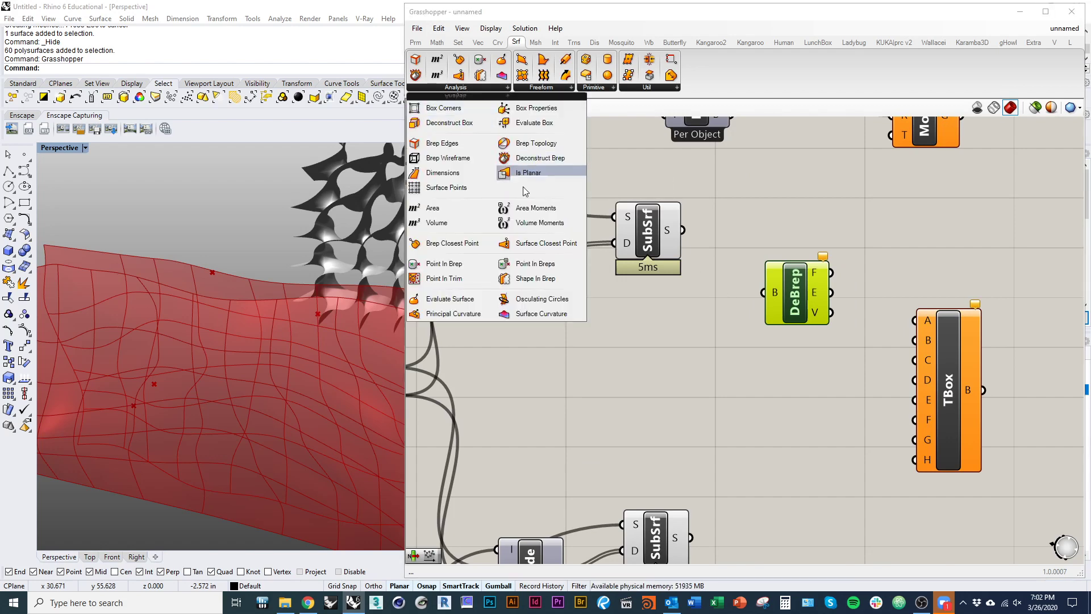
left_click(717, 284)
left_click_drag(791, 307, 668, 231)
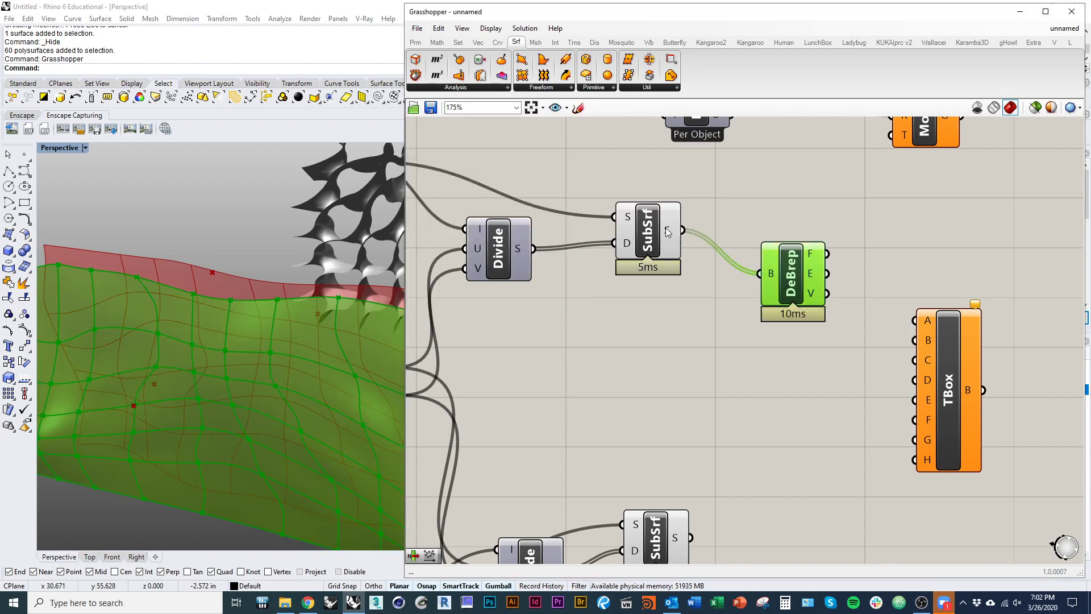
right_click_drag(749, 276, 669, 261)
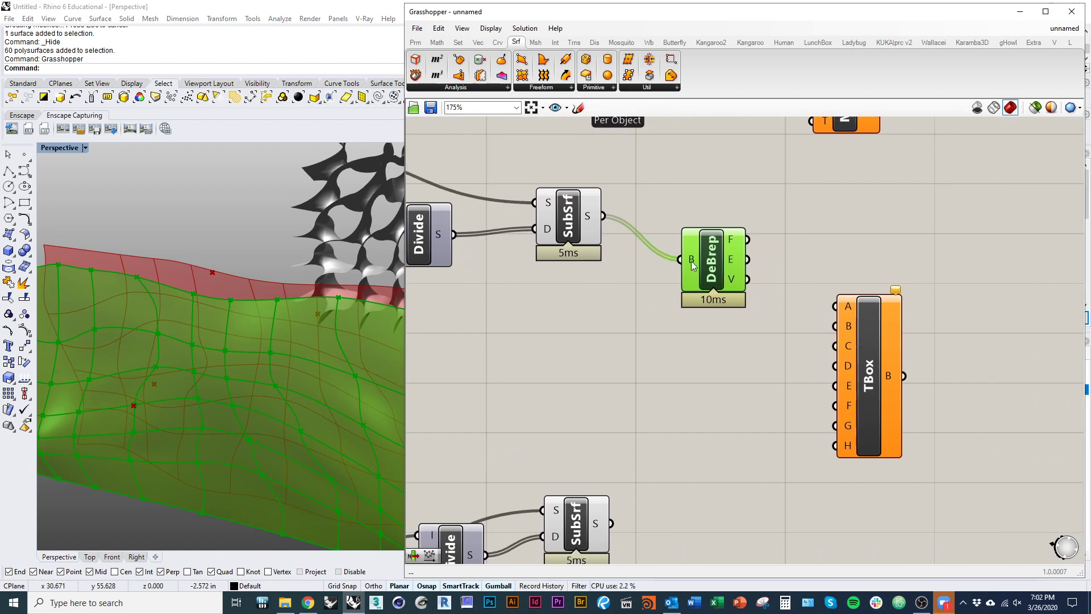
Step: Check the Deconstruct Brep outputs, wire its vertices into a new panel, and move Twisted Box below the panel
mouse_move(733, 237)
mouse_move(731, 260)
mouse_move(732, 285)
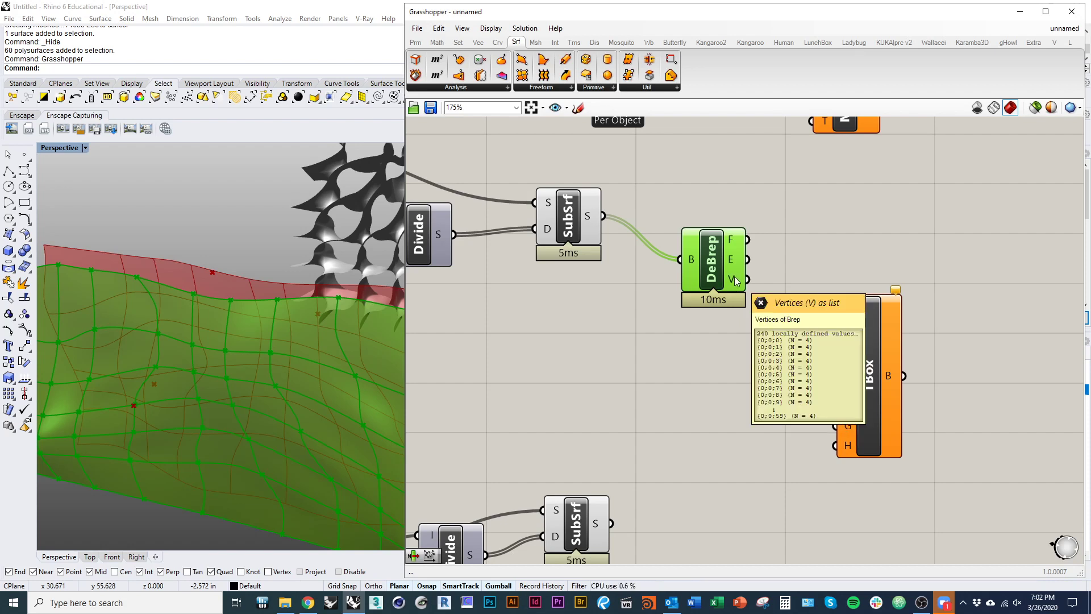
left_click(417, 42)
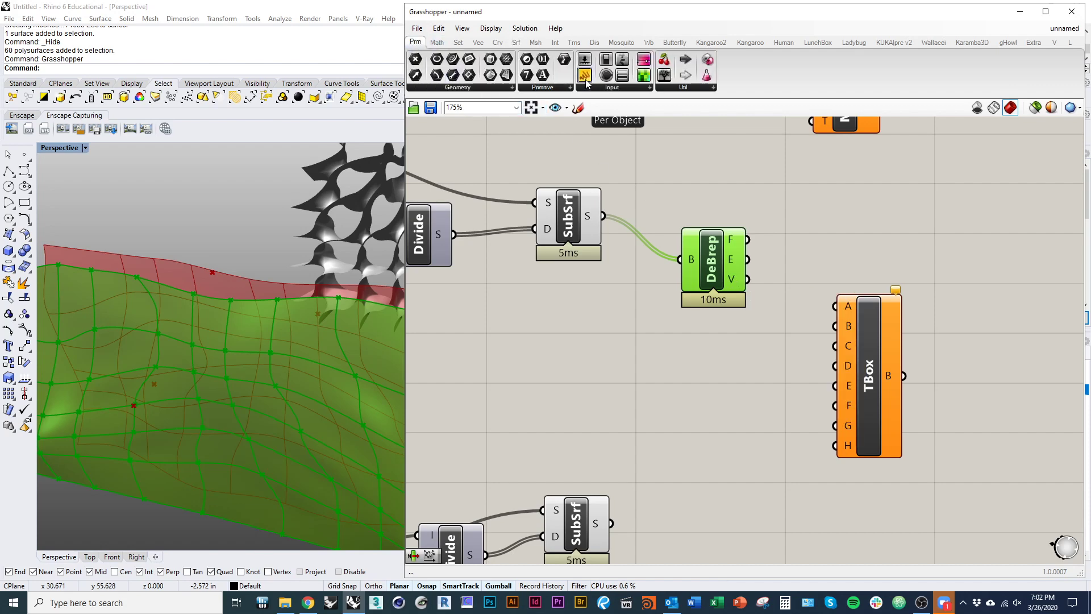
left_click_drag(622, 74, 933, 259)
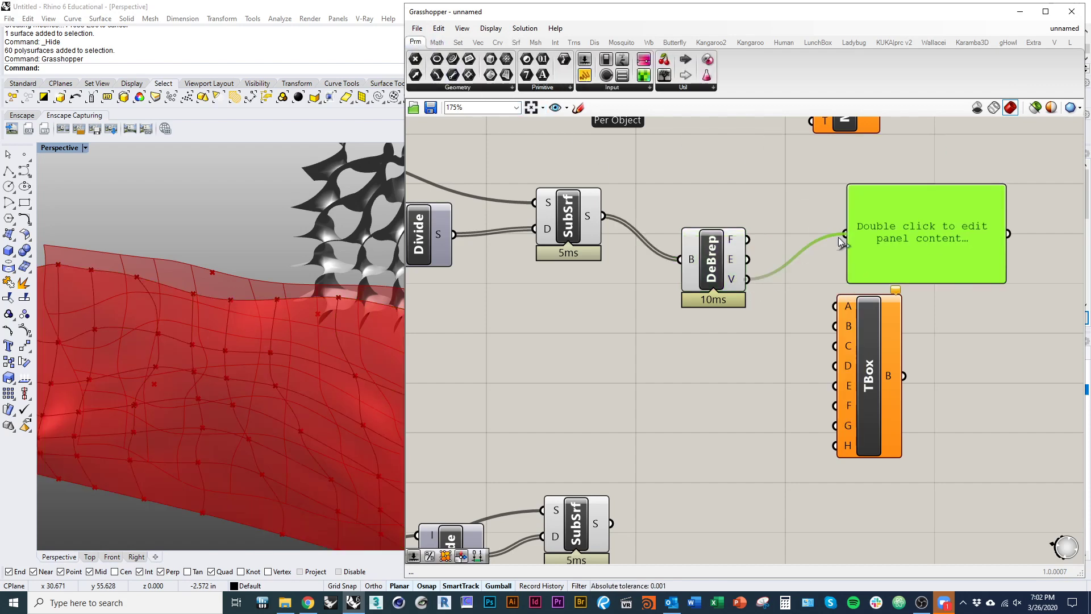
left_click_drag(838, 237, 844, 234)
right_click_drag(852, 330, 760, 331)
left_click_drag(767, 354, 767, 427)
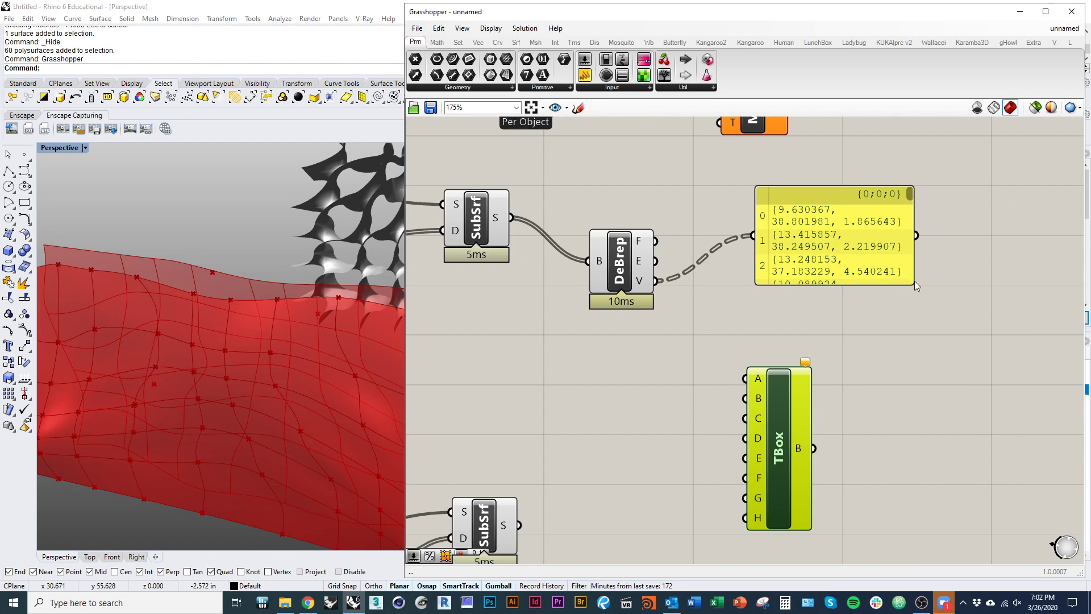
Step: Enlarge the vertices panel to show several branches and arrange it beside the Twisted Box component
left_click_drag(913, 283, 1052, 348)
left_click_drag(926, 301, 920, 284)
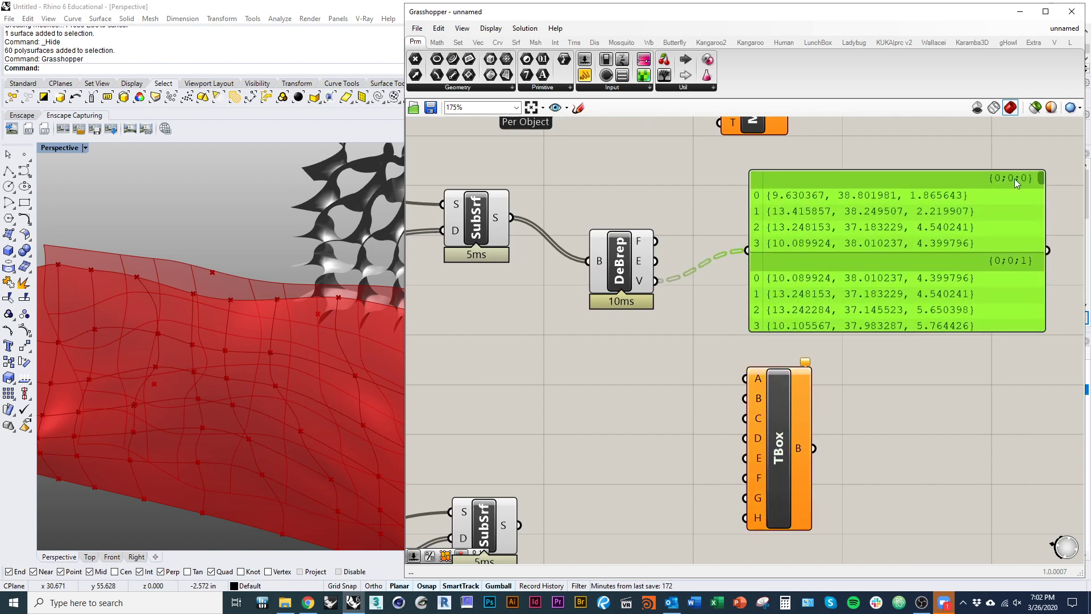
right_click_drag(722, 299, 765, 262)
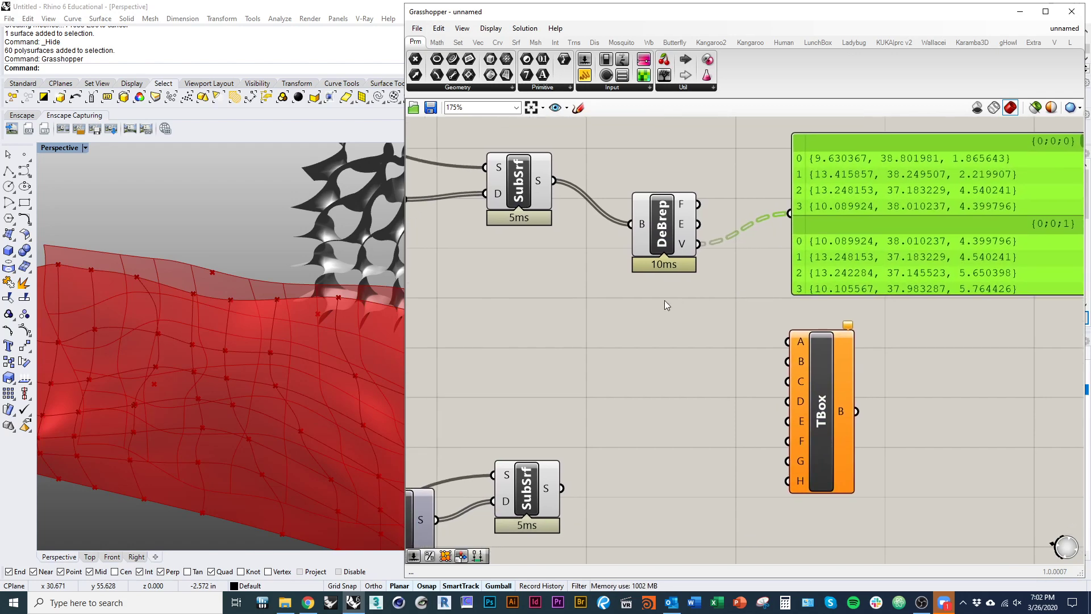
scroll(666, 305, "down", 2)
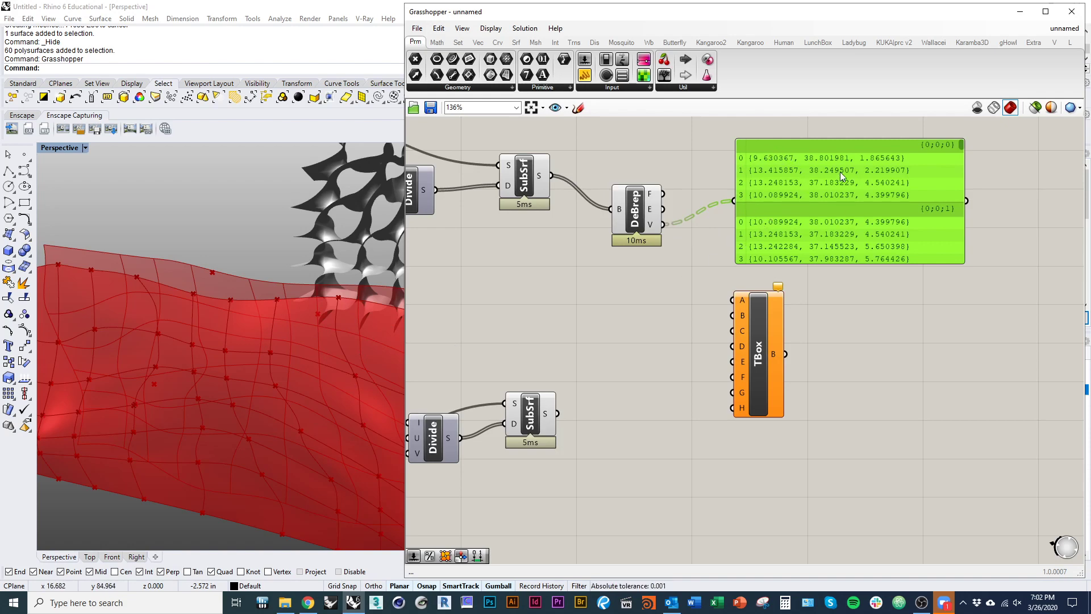
left_click_drag(946, 264, 941, 382)
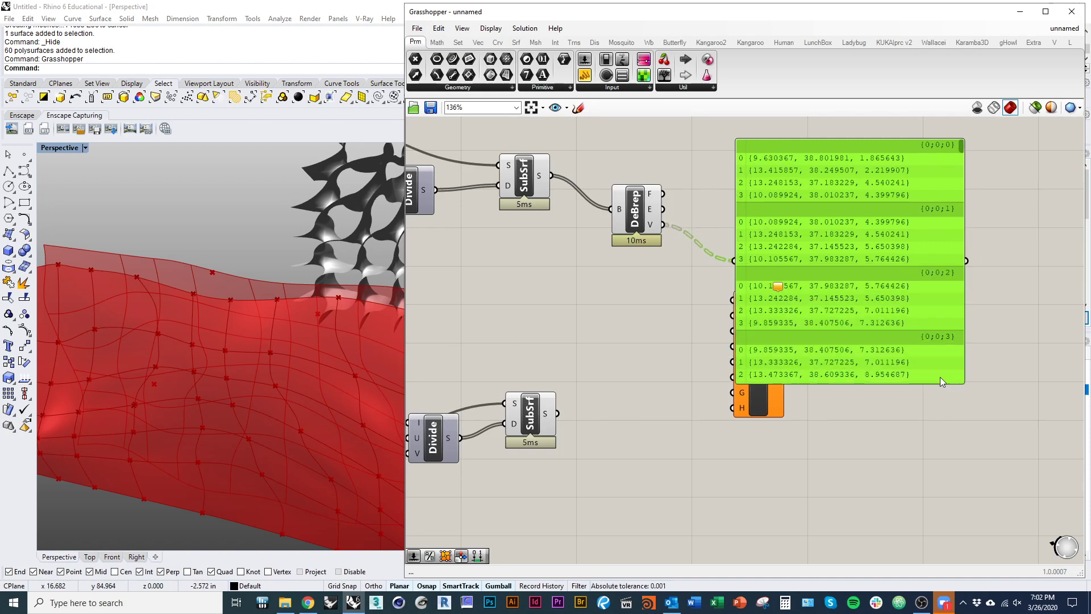
left_click_drag(886, 341, 964, 338)
left_click_drag(767, 352, 788, 352)
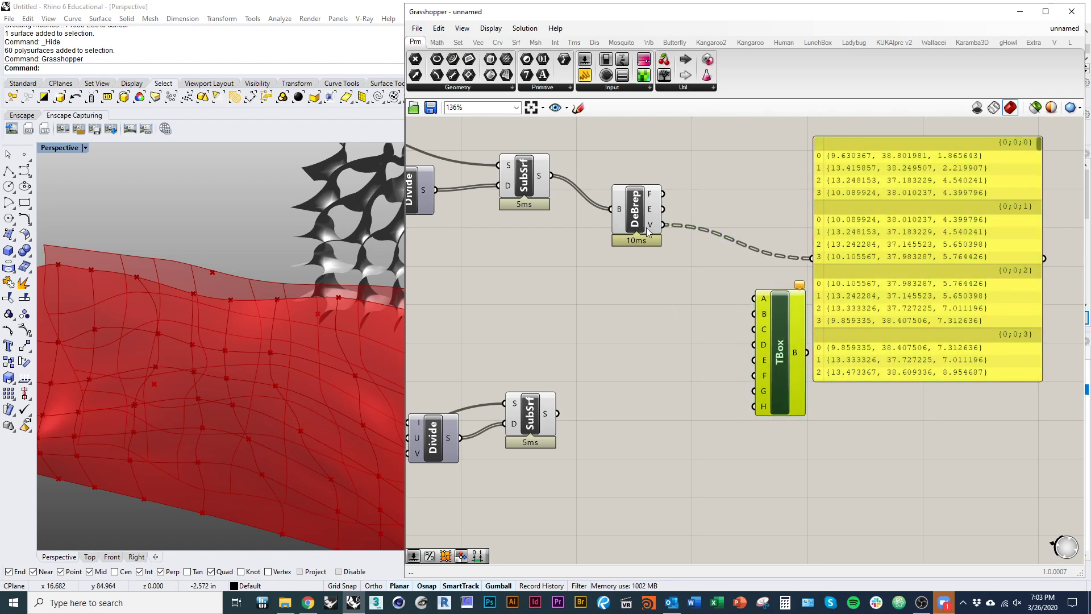
Step: Duplicate Deconstruct Brep for the second Isotrim, connect its surface output, and reposition the panel and Twisted Box
left_click_drag(636, 211, 651, 405, "alt")
left_click(565, 420)
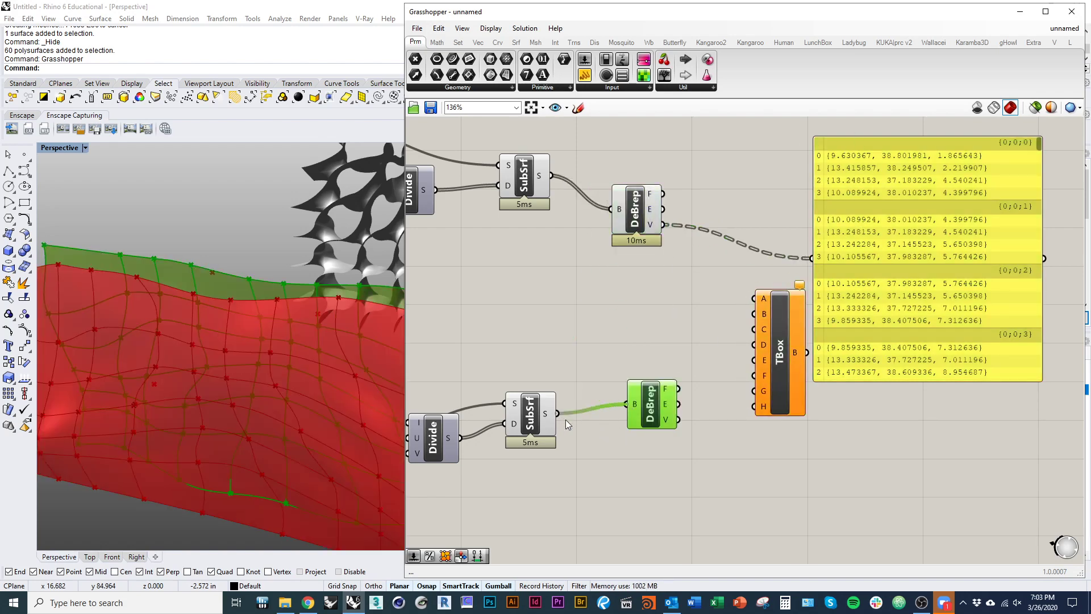
right_click_drag(565, 419, 423, 408)
left_click_drag(730, 336, 806, 330)
left_click_drag(648, 374, 678, 354)
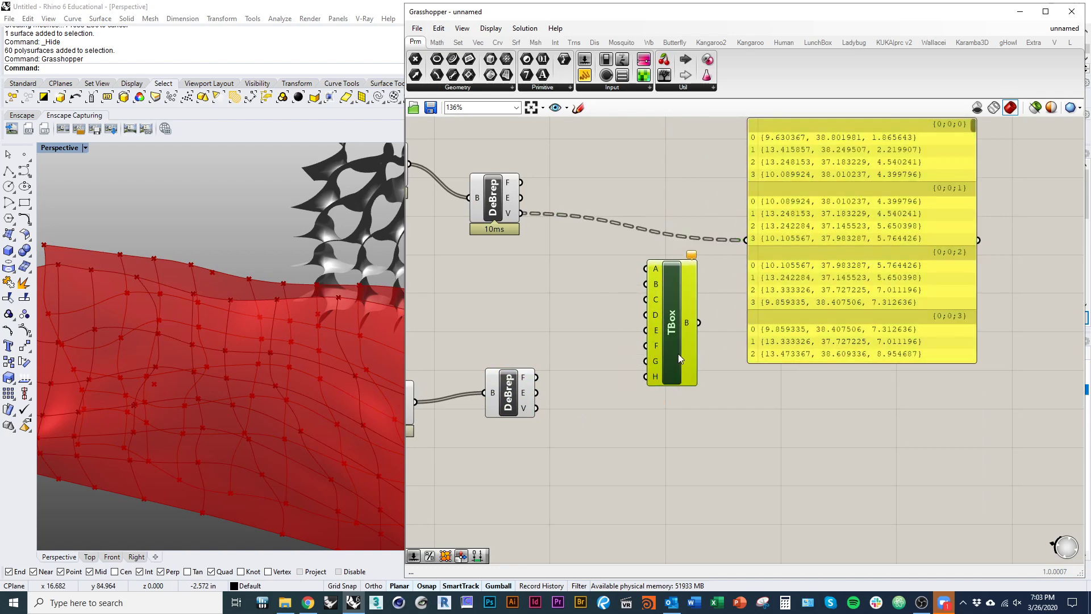
right_click_drag(527, 208, 555, 234)
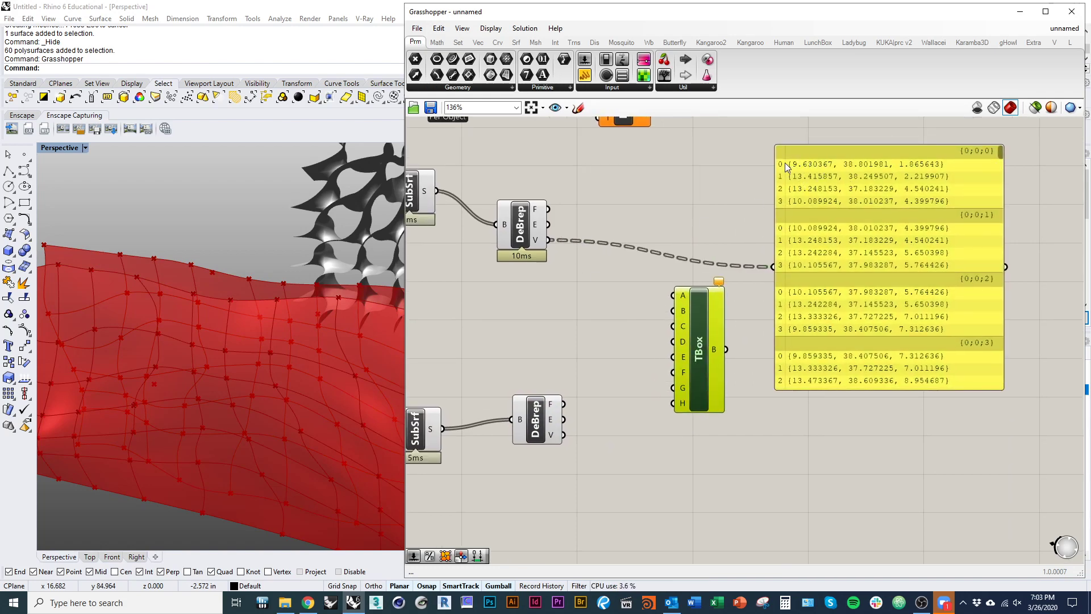
Step: Replace the panel's input with the second Deconstruct Brep's vertices and compare the vertex lists
left_click_drag(537, 425, 772, 266)
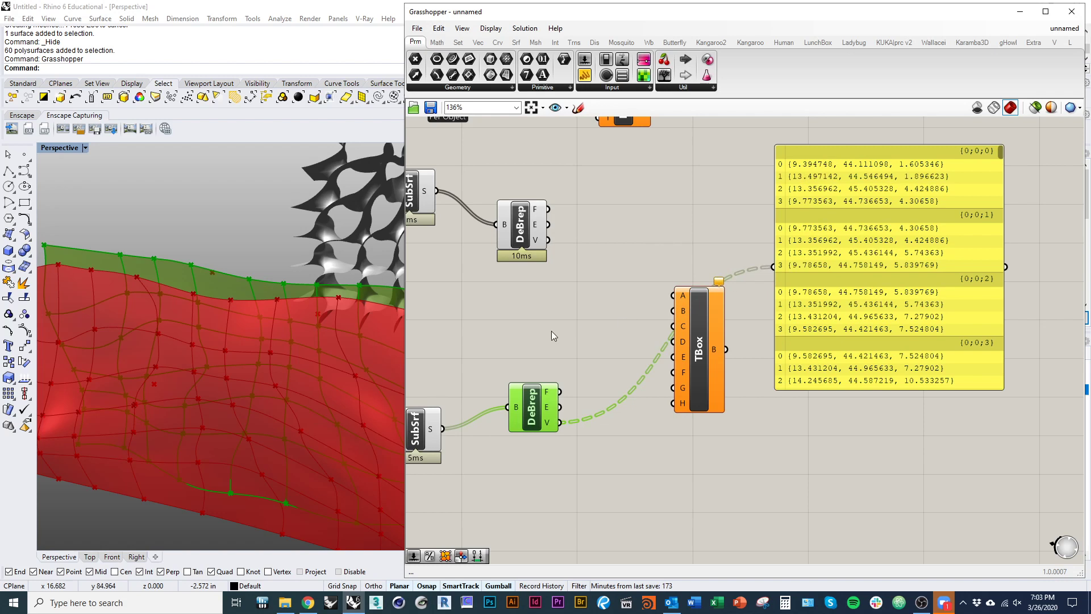
right_click_drag(581, 369, 615, 361)
double_click(615, 361)
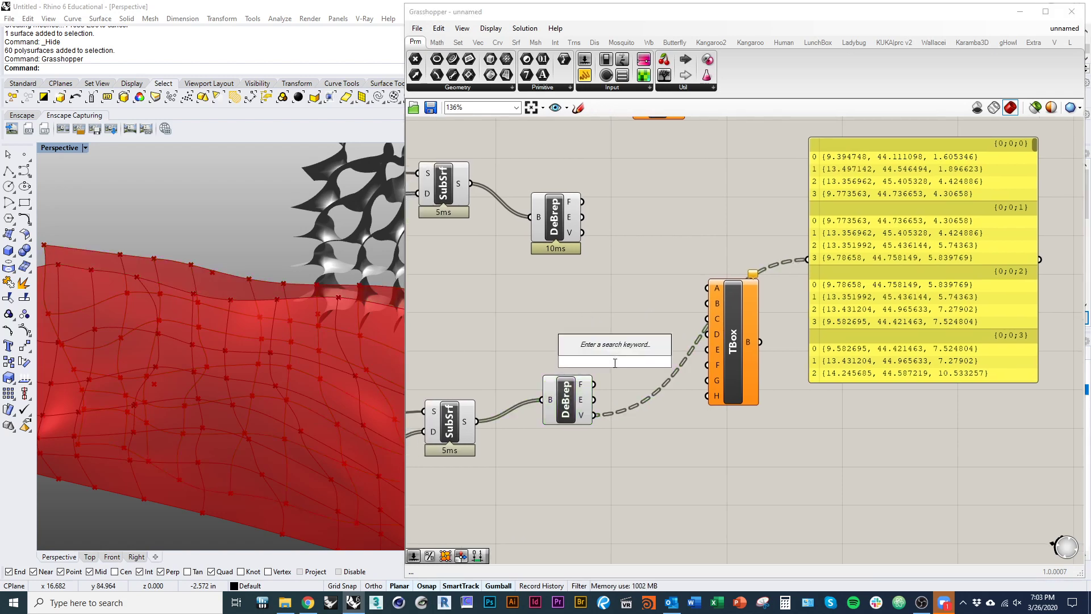
key("Escape")
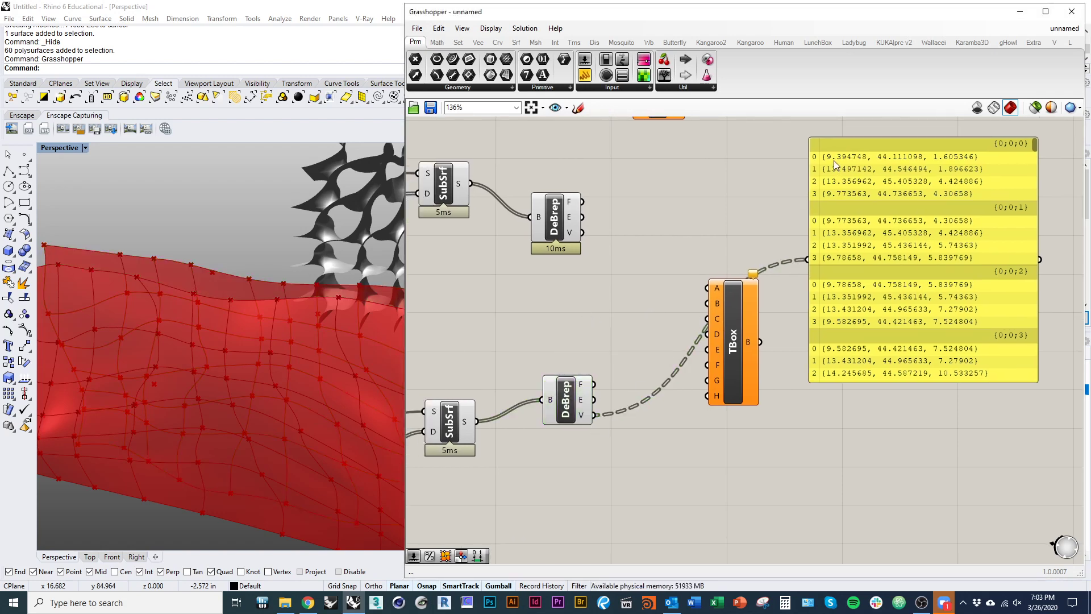
left_click_drag(727, 382, 734, 381)
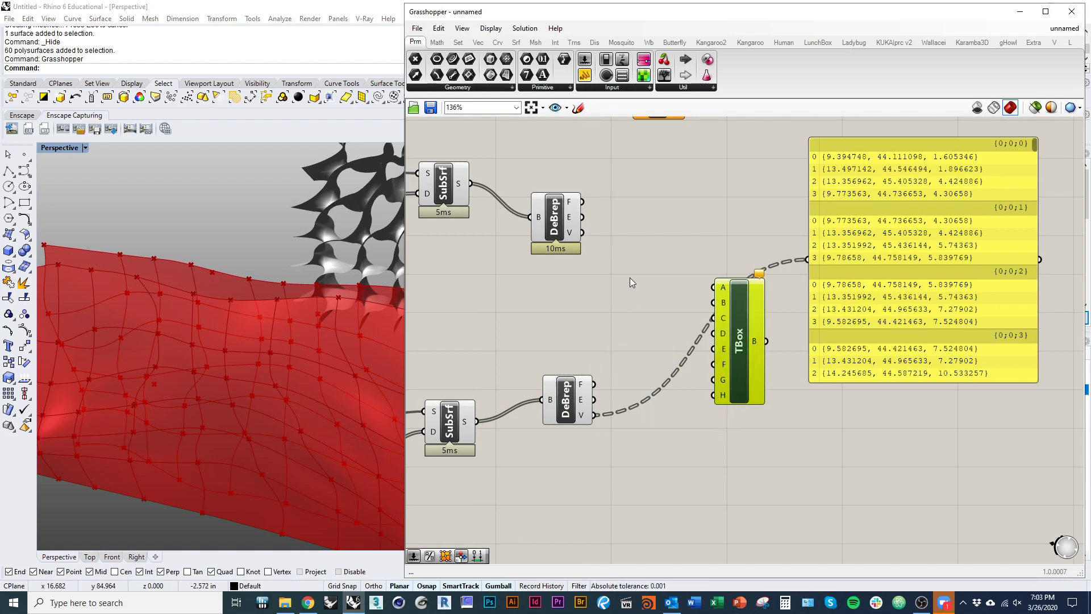
Step: Add a List Item component and connect the first Deconstruct Brep's vertices to its list input
double_click(635, 301)
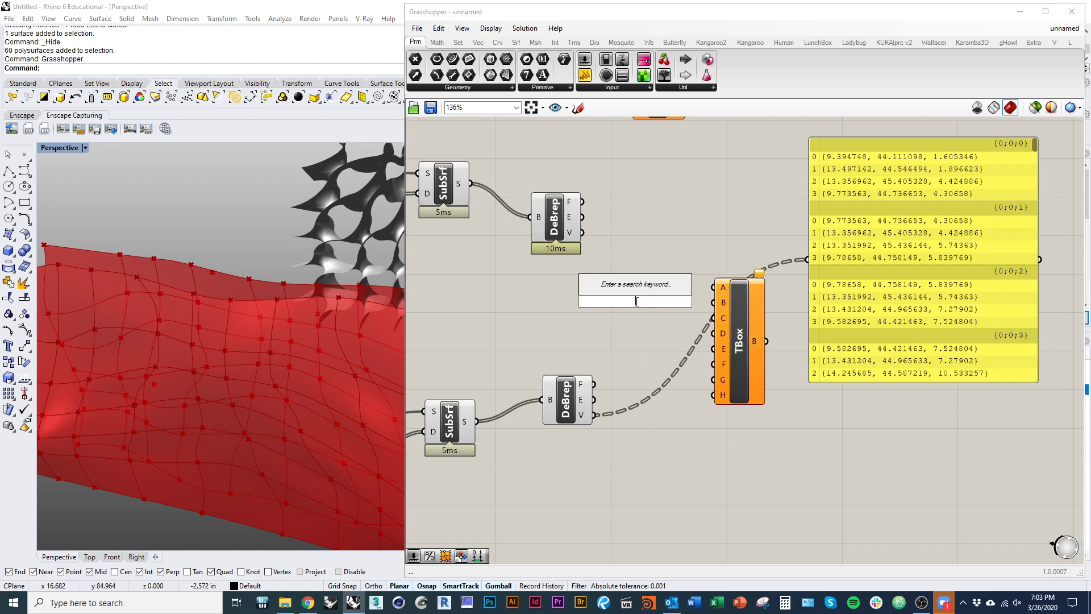
type("LISDT")
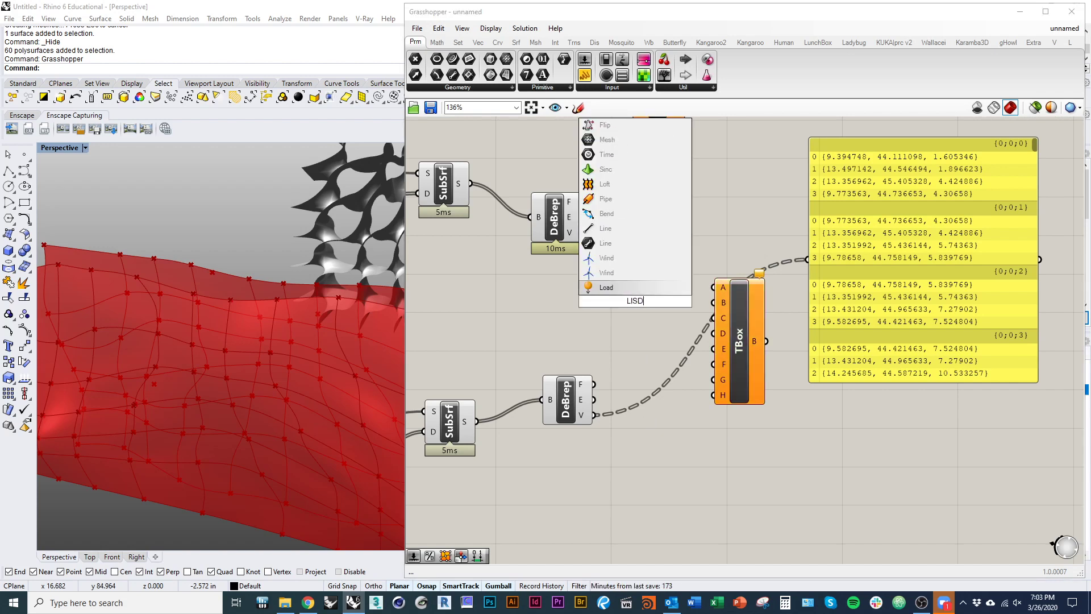
key("BackSpace")
type("TITEM")
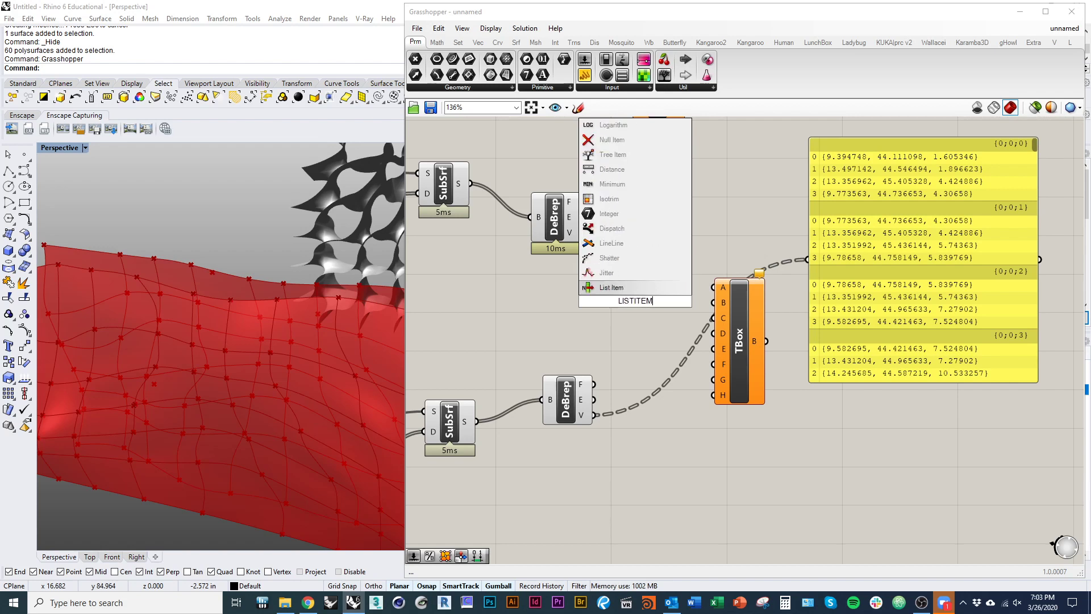
key("Return")
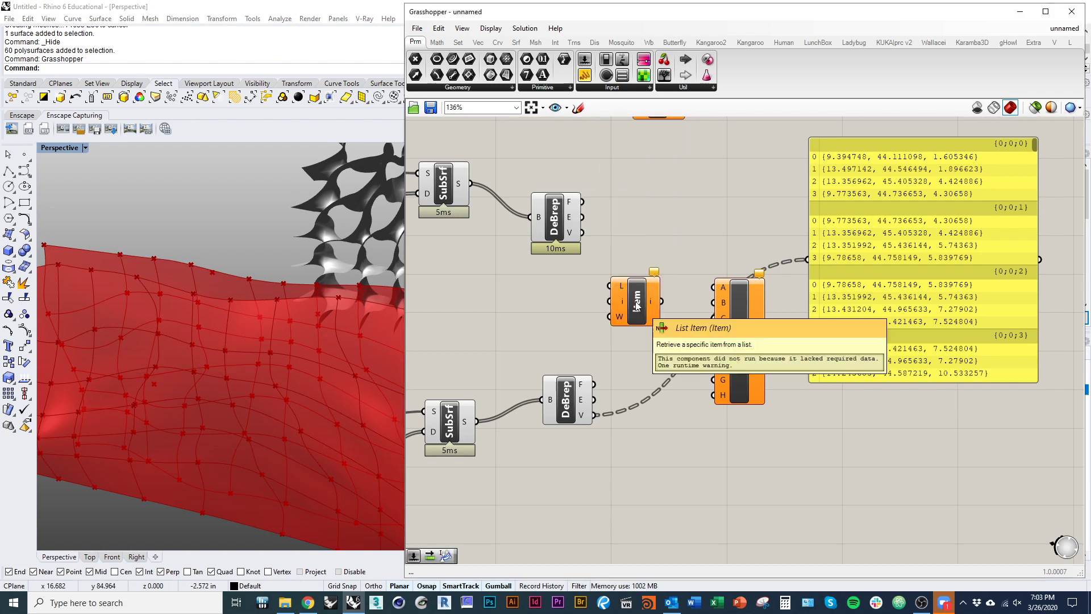
left_click_drag(664, 273, 666, 271)
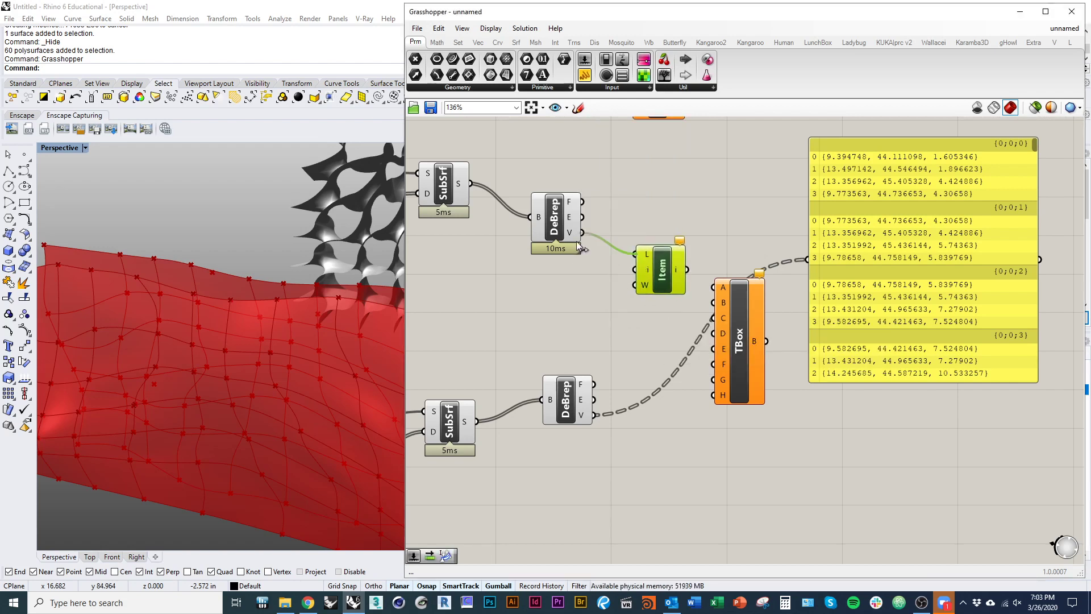
left_click_drag(579, 244, 566, 243)
right_click_drag(589, 331, 680, 356)
left_click_drag(740, 298, 744, 296)
Step: Place a copy of the List Item component next to the attractor Point parameter
scroll(741, 297, "down", 4)
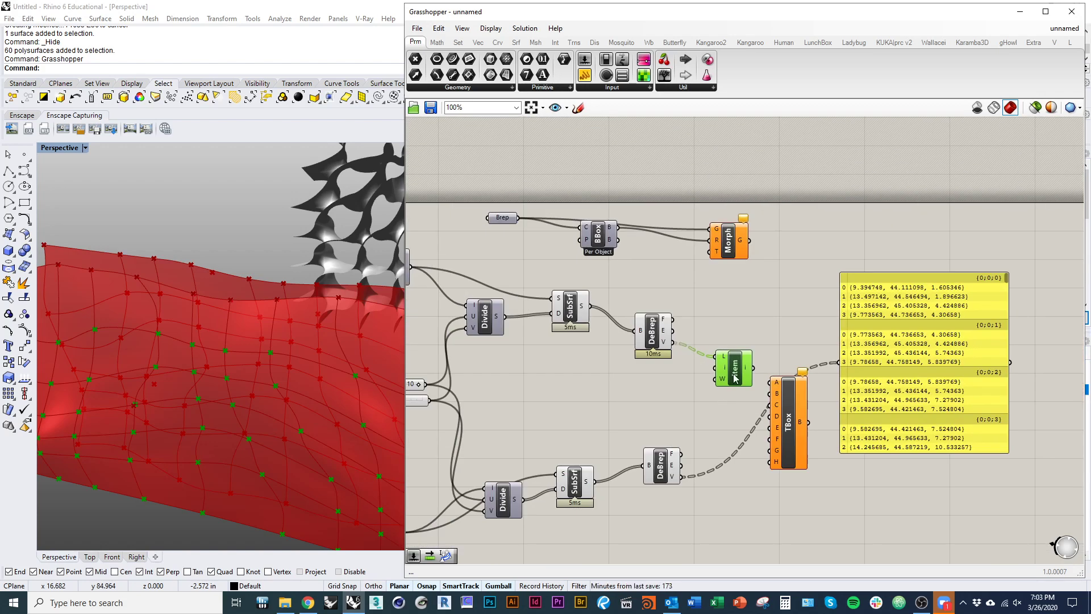
scroll(837, 331, "down", 5)
scroll(501, 335, "up", 7)
left_click_drag(762, 354, 547, 383, "alt")
right_click_drag(447, 354, 510, 358)
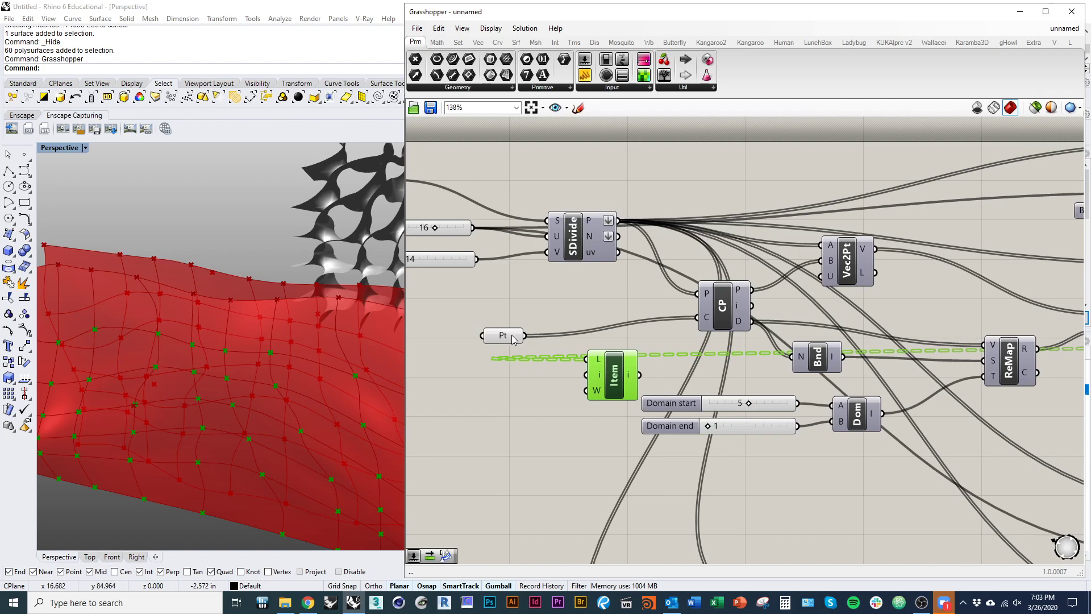
Step: Wire the attractor Point parameter into a new panel and enlarge it to read the point coordinates
left_click(513, 337)
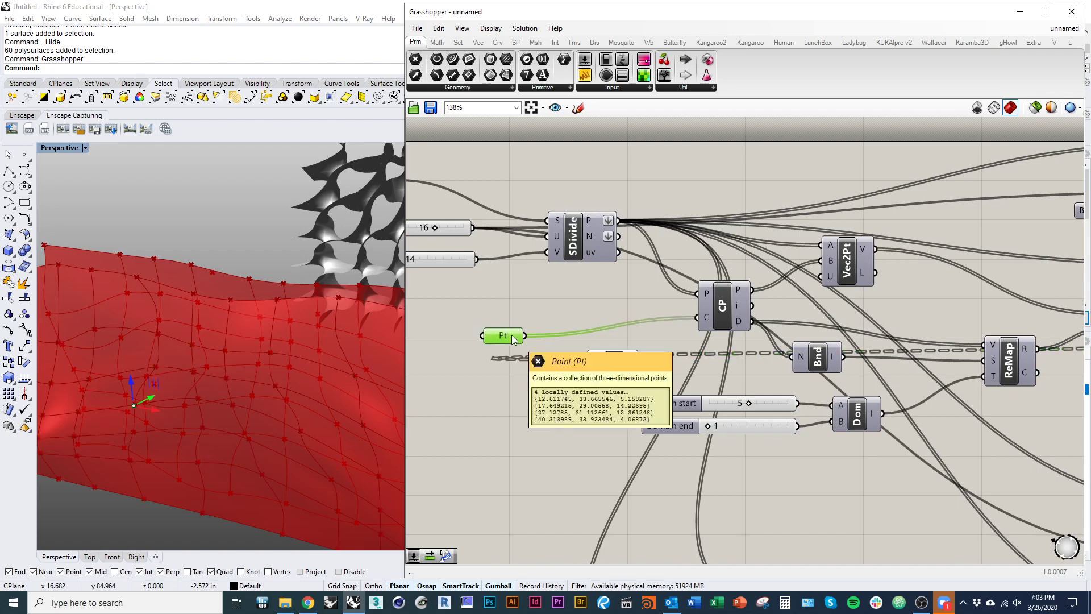
left_click_drag(584, 75, 523, 335)
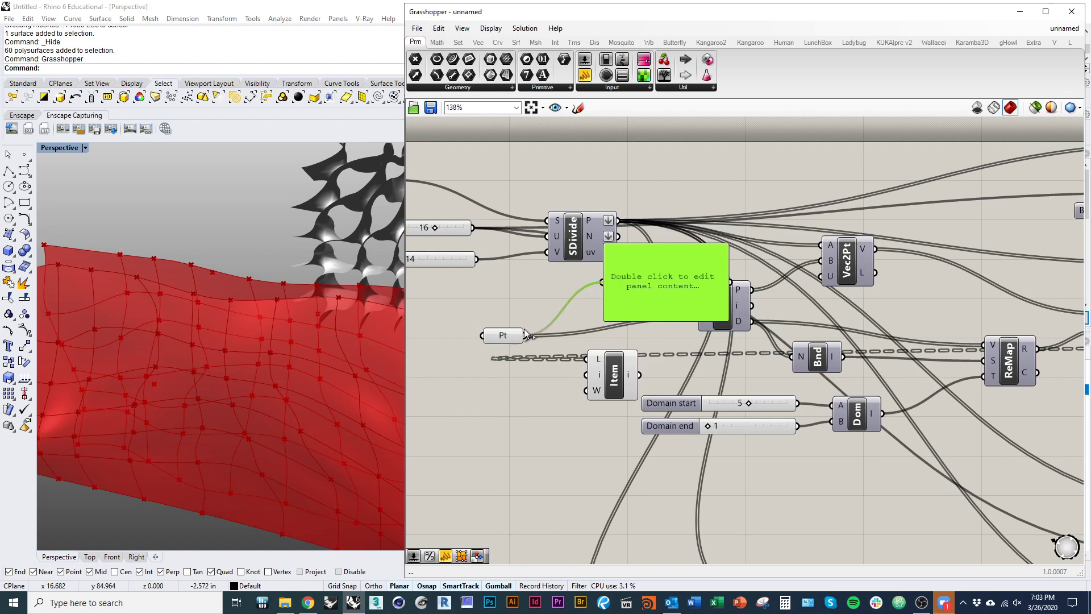
left_click_drag(732, 322, 889, 391)
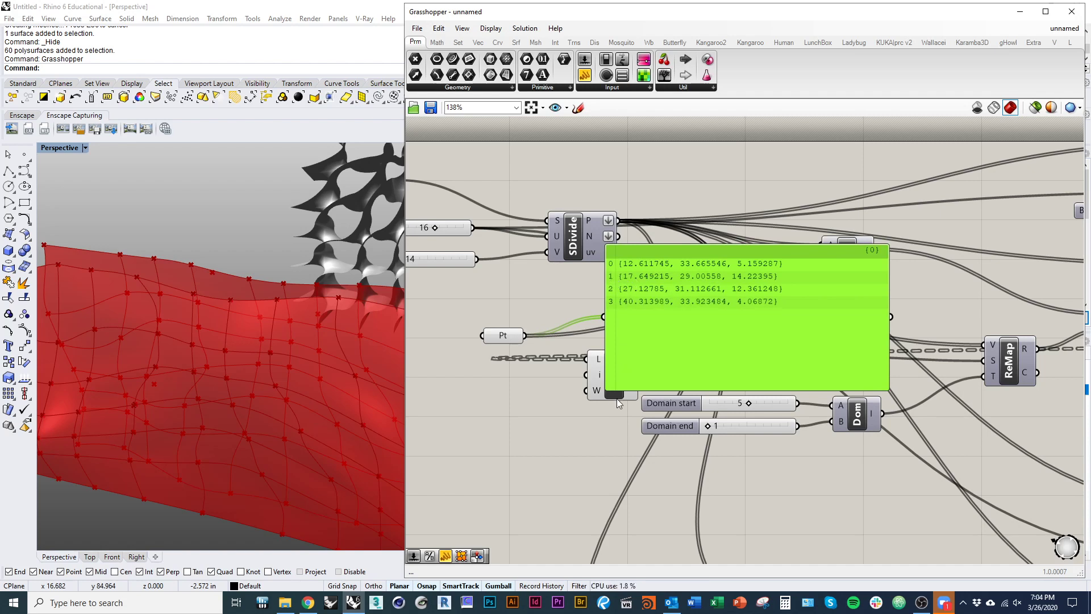
Step: Remove the point panel and wire the attractor points into the copied List Item's list input
left_click_drag(616, 396, 631, 368)
left_click_drag(509, 339, 507, 336)
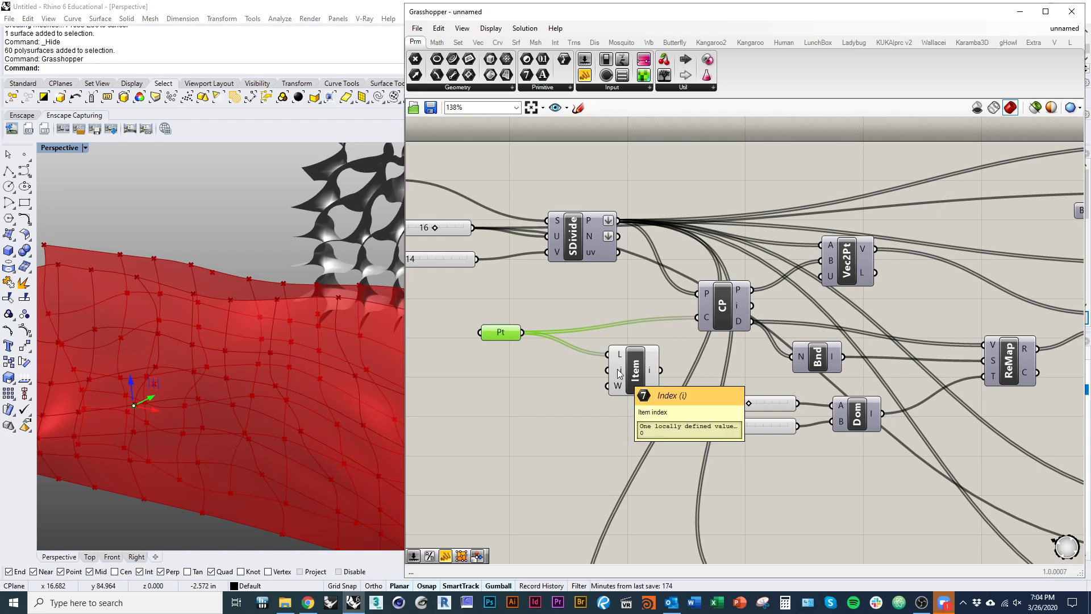
Step: Add a number slider and wire it into the index input of the copied List Item
double_click(559, 378)
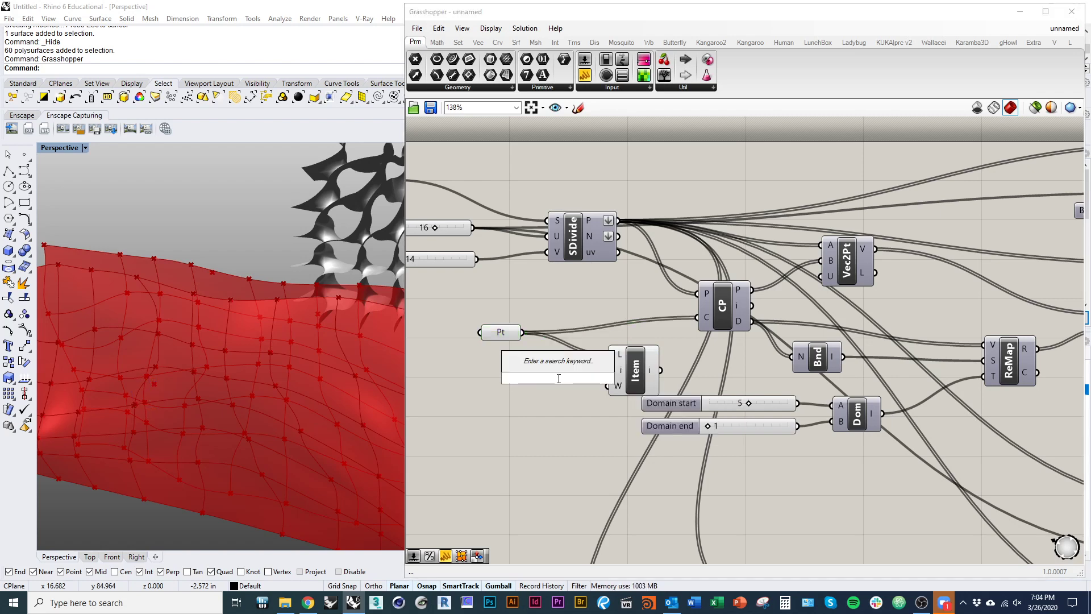
type("number slider")
key("Return")
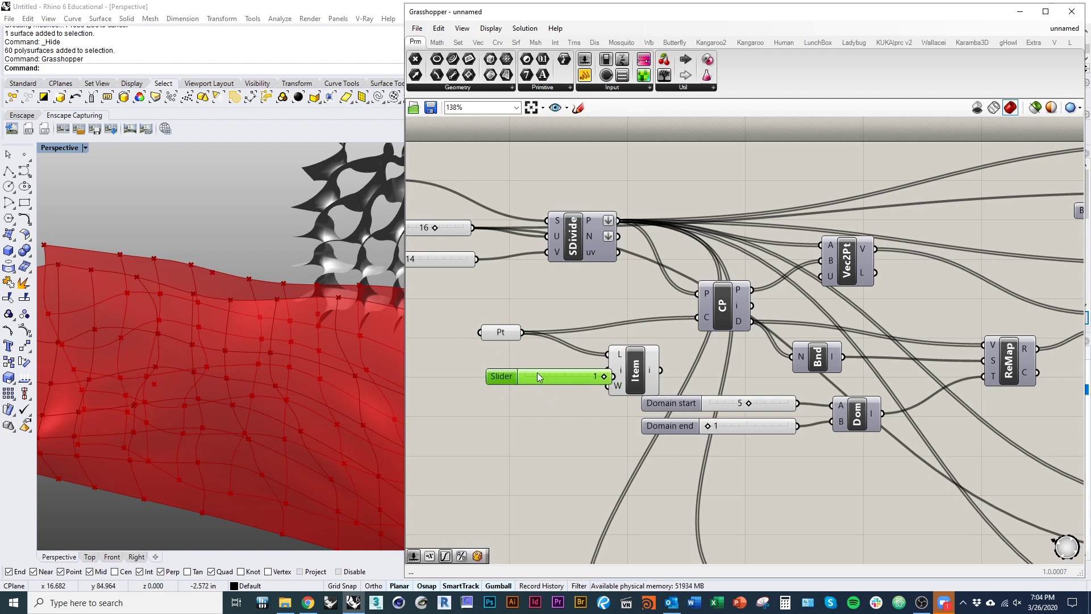
left_click_drag(537, 376, 504, 376)
left_click_drag(607, 370, 582, 376)
Step: Select the copied List Item and vary its index slider between 1 and 0 to compare which attractor point it picks
left_click(630, 376)
scroll(162, 359, "down", 8)
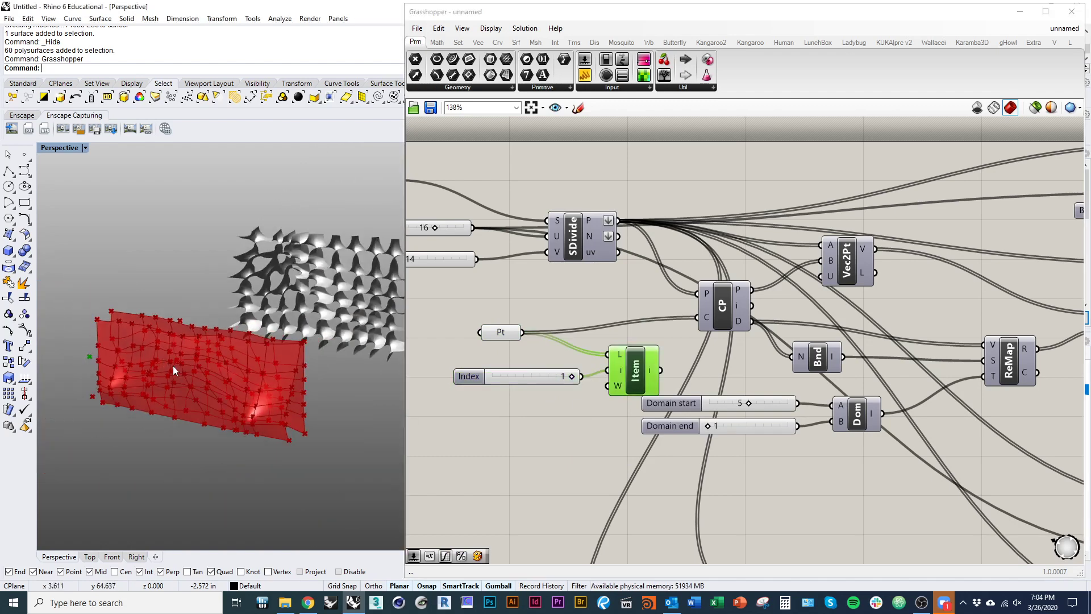
right_click_drag(173, 370, 108, 425)
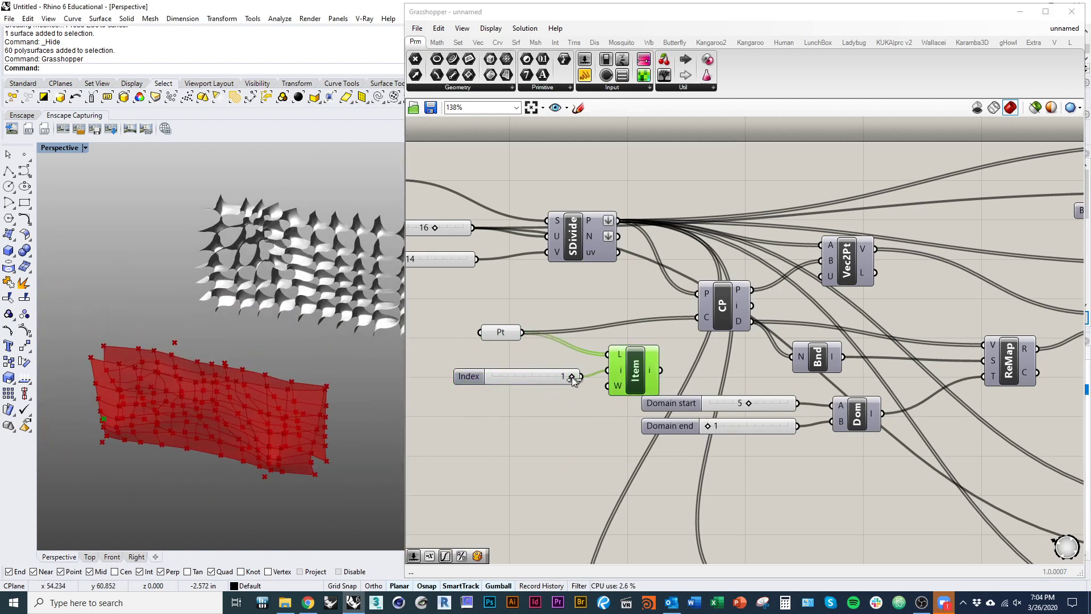
double_click(482, 380)
left_click(504, 486)
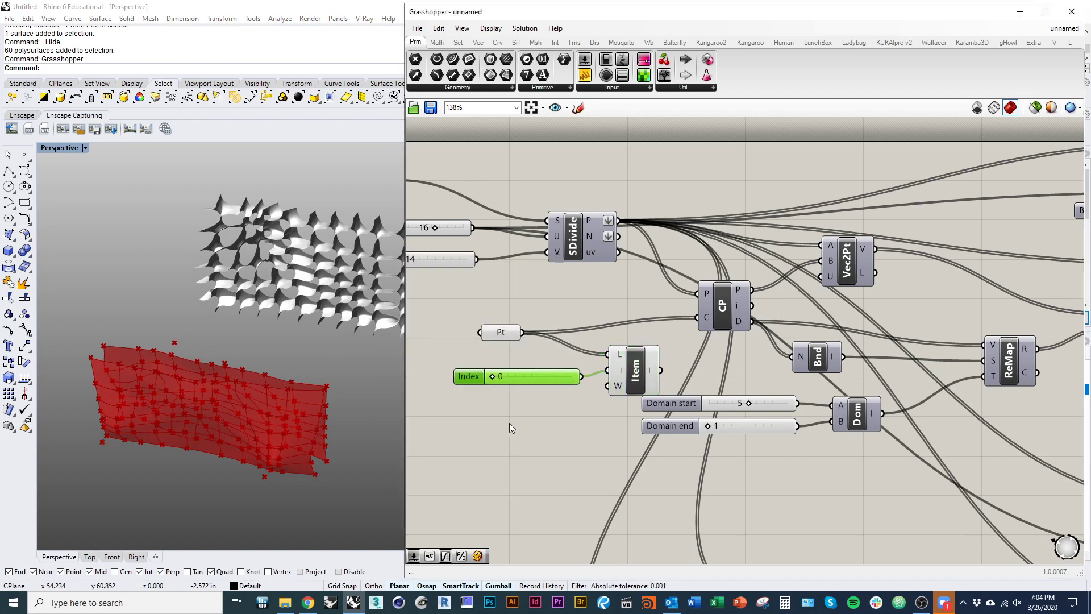
left_click(616, 370)
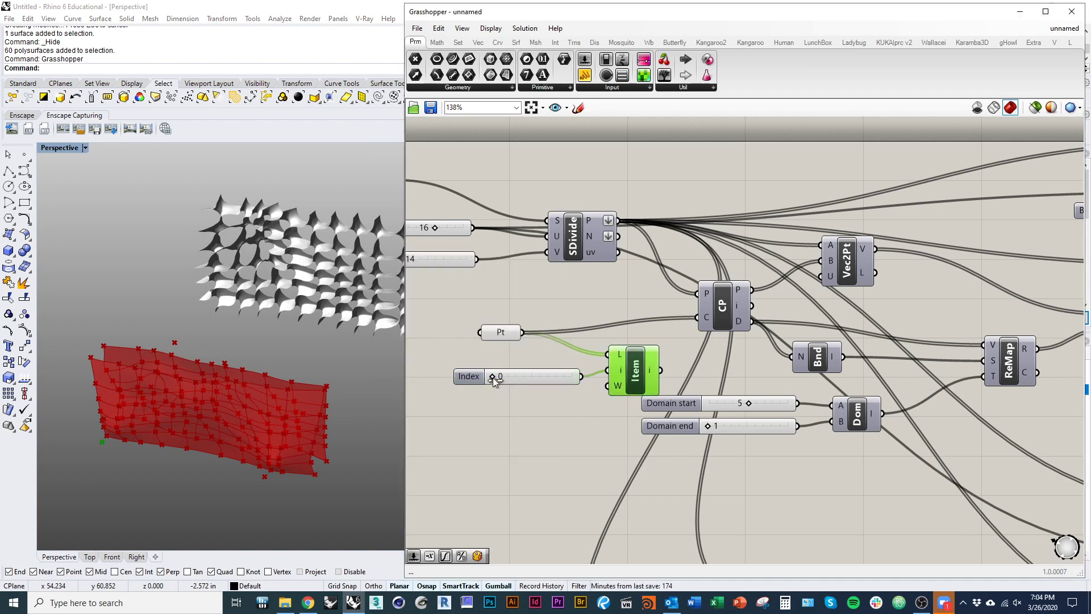
left_click_drag(493, 378, 547, 377)
Step: Delete the index slider and the copied List Item beside the attractor Point parameter
left_click(503, 380)
key("Delete")
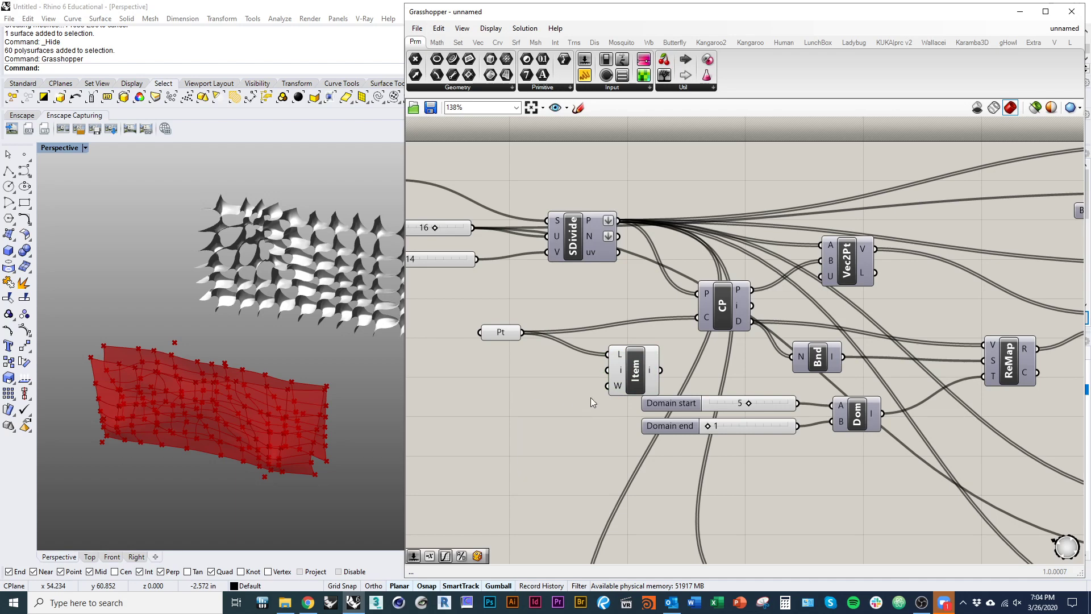
left_click(628, 374)
scroll(494, 393, "down", 6)
left_click_drag(627, 373, 646, 243)
scroll(730, 391, "up", 8)
key("Delete")
Step: Return to the List Item fed by the first Deconstruct Brep and shift the Twisted Box component away from it
right_click_drag(627, 297, 536, 365)
left_click_drag(528, 362, 690, 352)
scroll(668, 360, "down", 3)
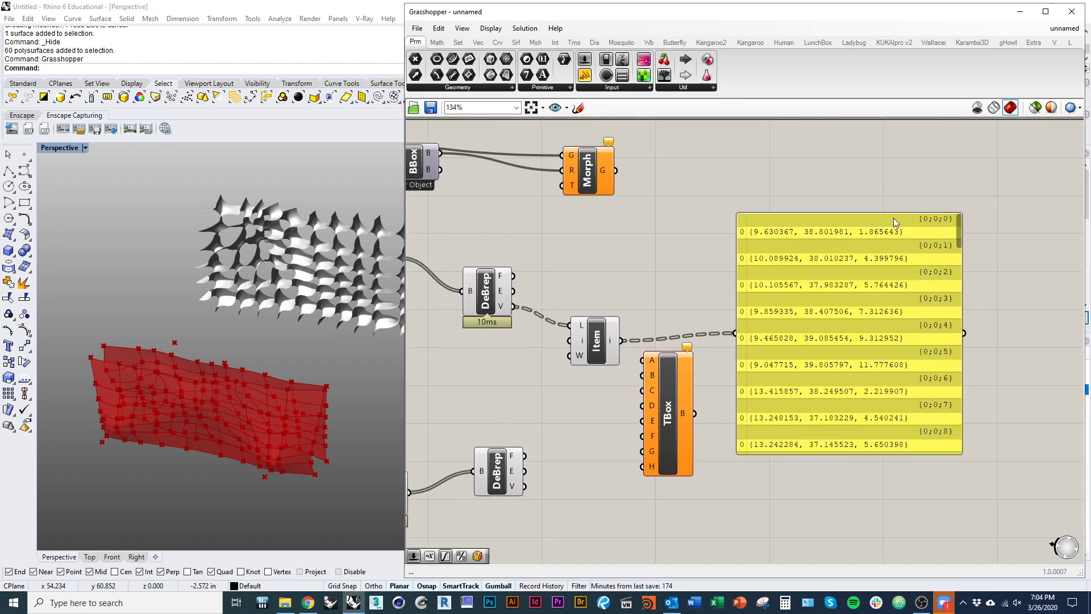
left_click_drag(667, 409, 704, 406)
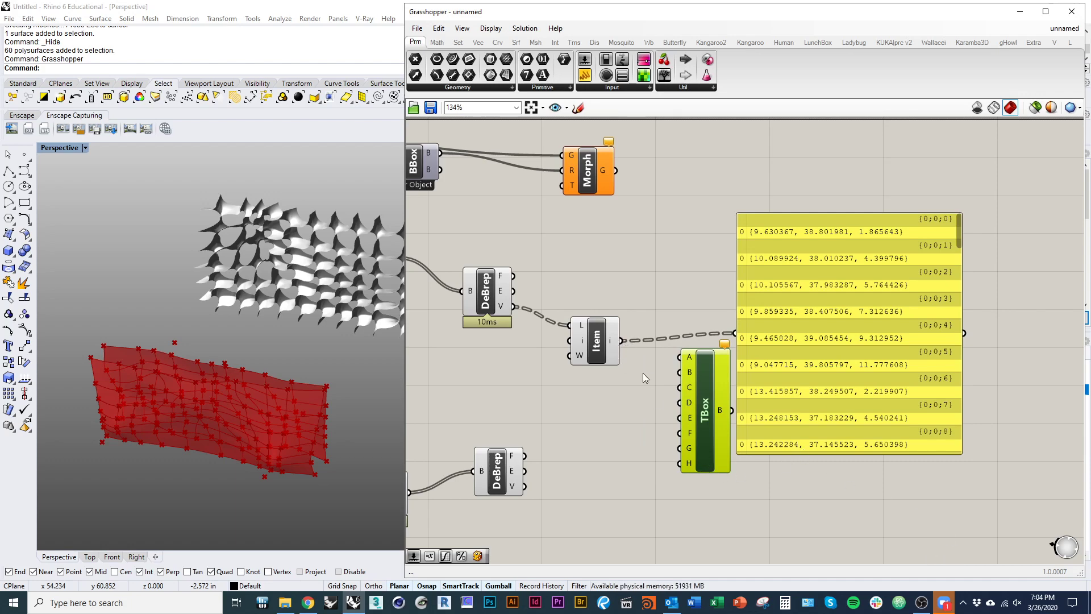
Step: Add the extra outputs +1, +2 and +3 to the List Item fed by the first Deconstruct Brep
scroll(643, 373, "up", 4)
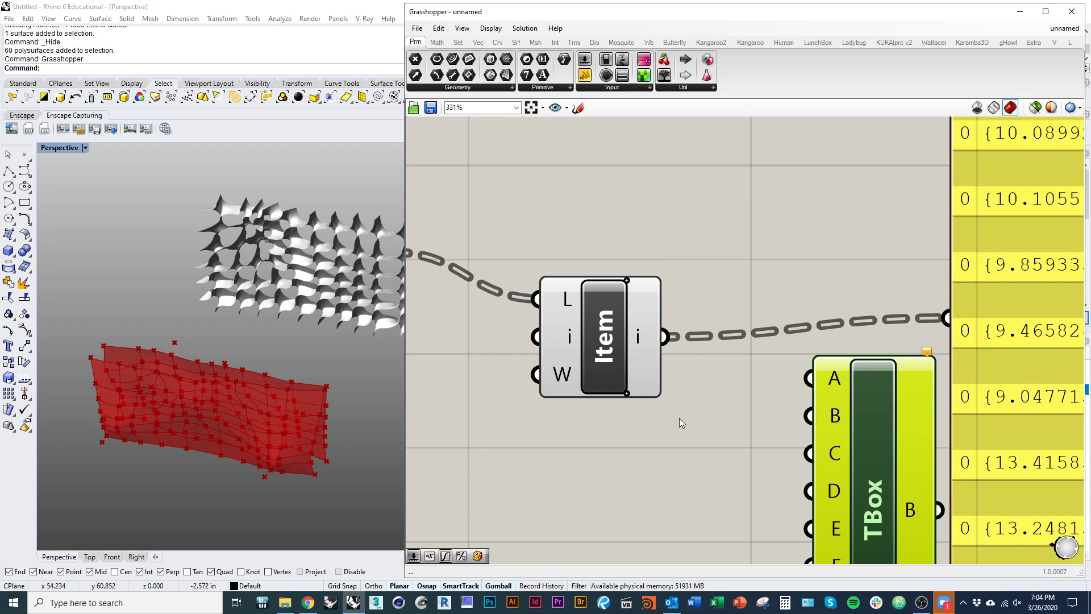
scroll(680, 421, "up", 1)
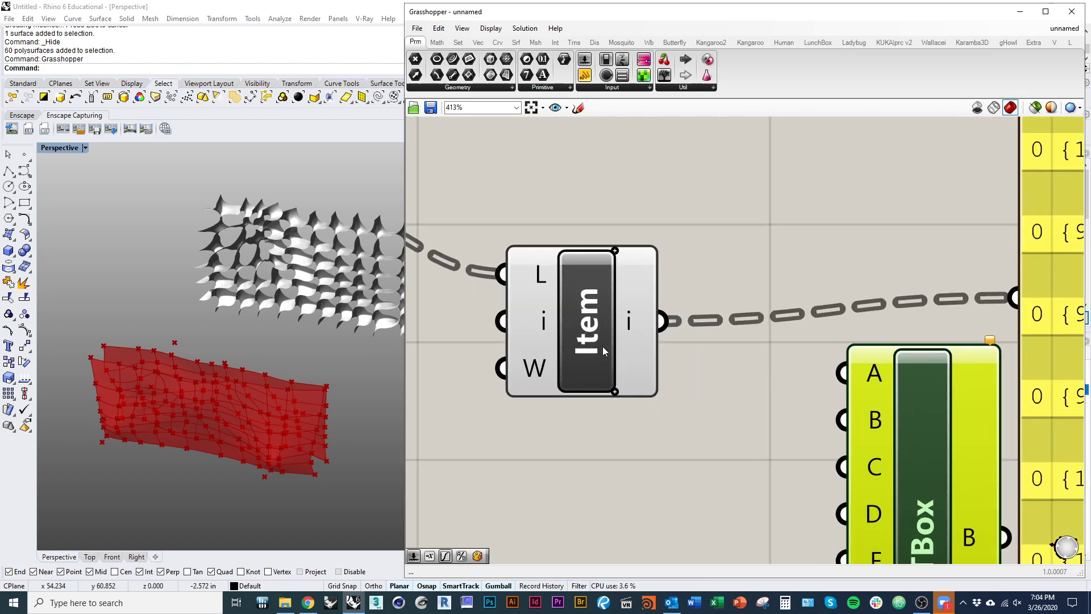
scroll(600, 348, "up", 2)
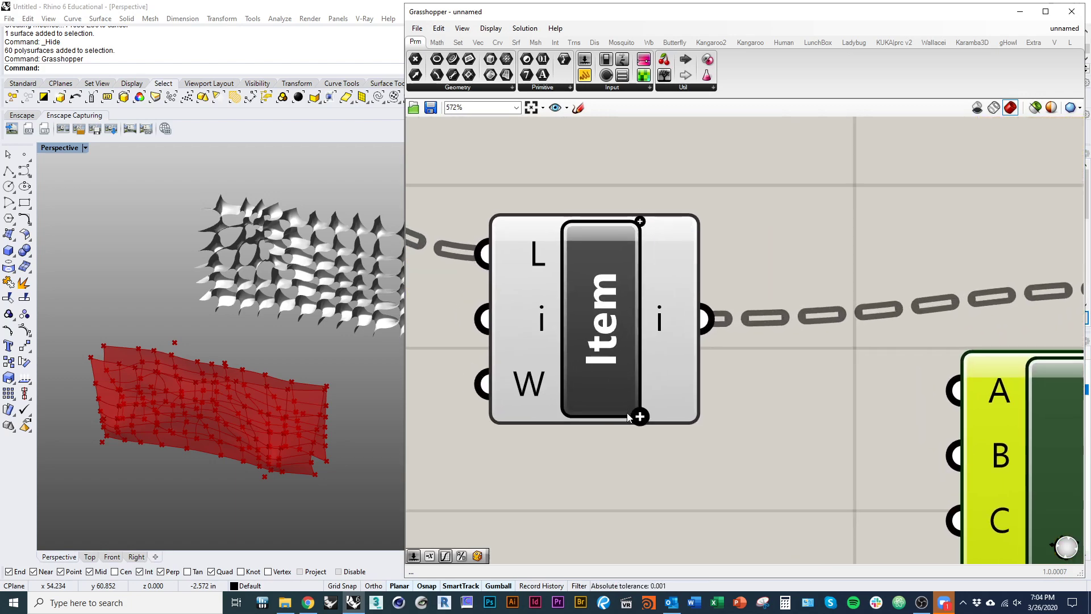
left_click(639, 417)
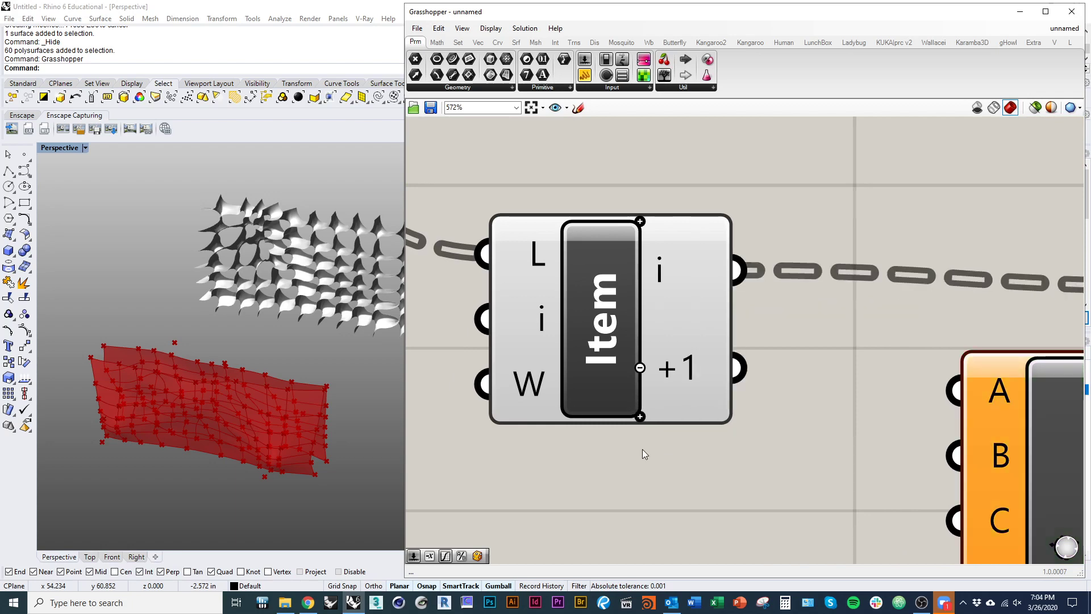
left_click(640, 418)
left_click(641, 448)
scroll(656, 441, "down", 1)
scroll(656, 441, "down", 3)
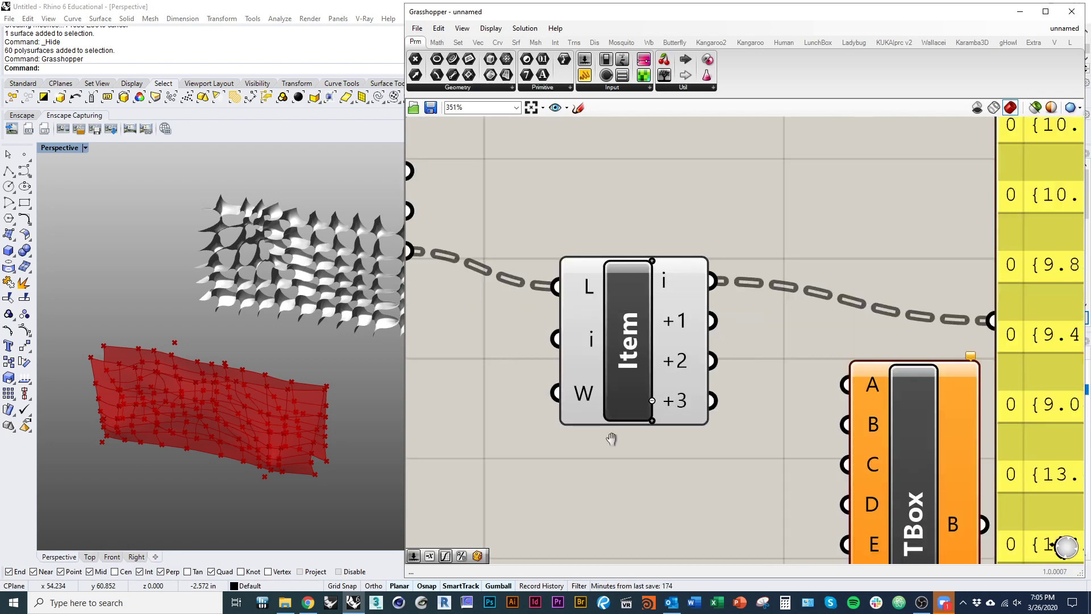
Step: Feed the List Item's +1, +2 and +3 outputs one after another into the panel to read each corner's coordinates
left_click(586, 332)
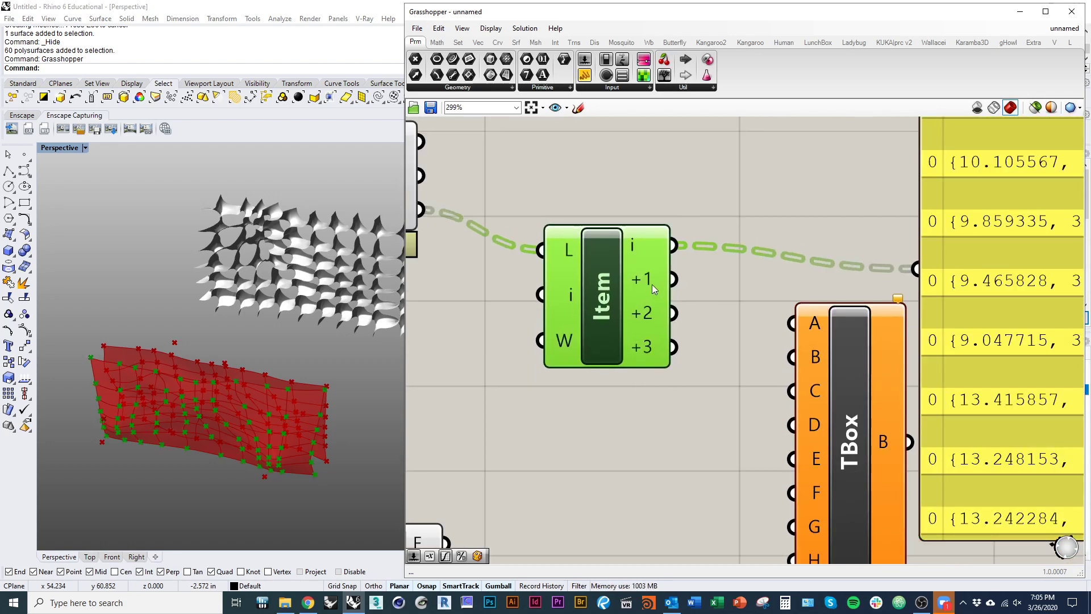
scroll(647, 299, "up", 5)
scroll(672, 335, "down", 8)
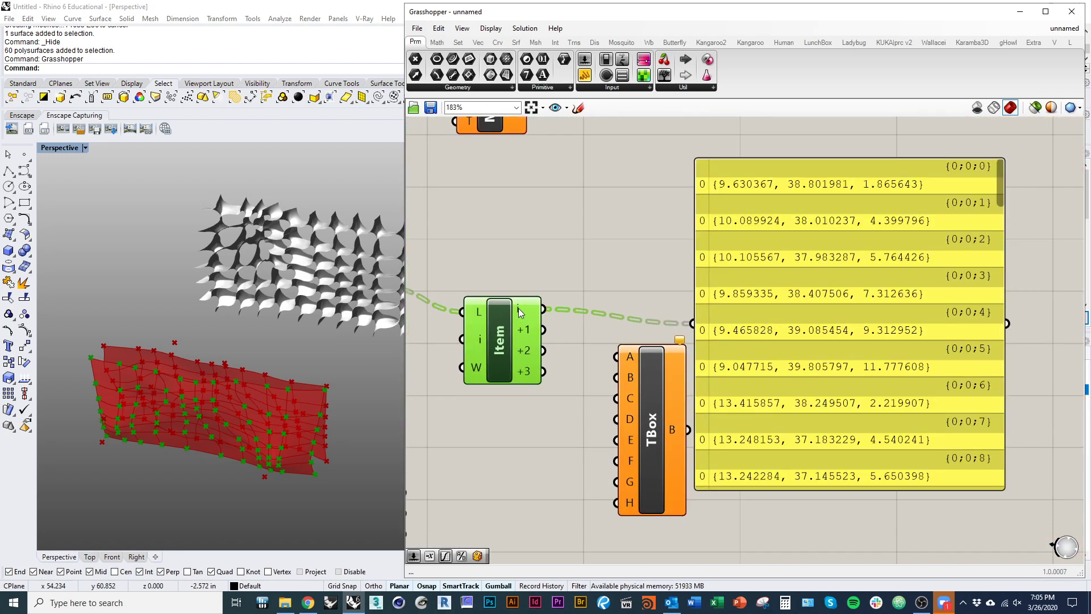
mouse_move(478, 344)
left_click_drag(543, 330, 686, 317)
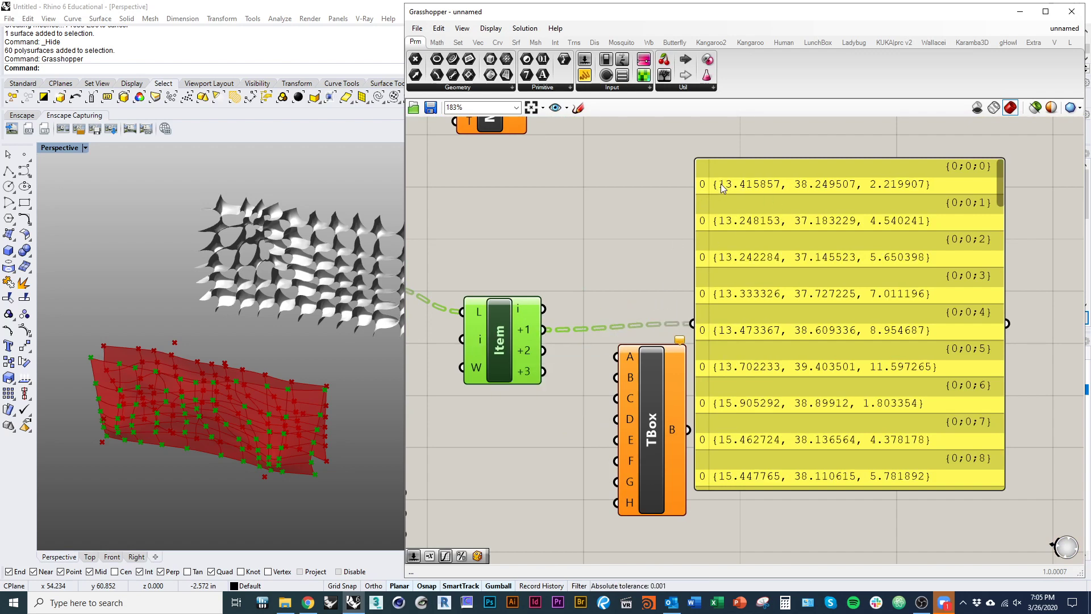
right_click_drag(506, 351, 597, 386)
left_click_drag(634, 391, 784, 359)
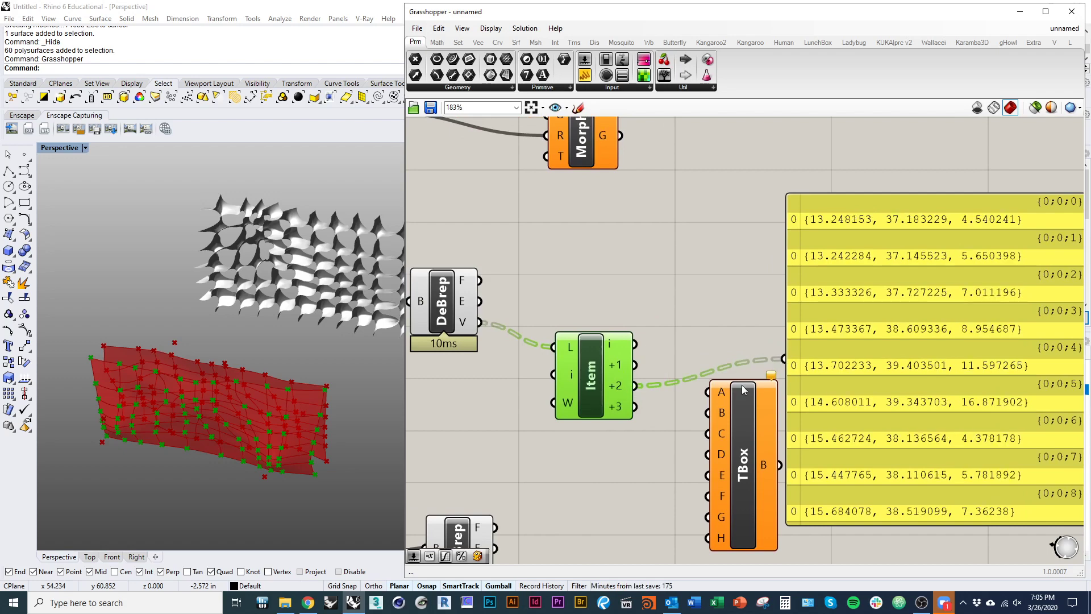
left_click_drag(635, 406, 783, 358)
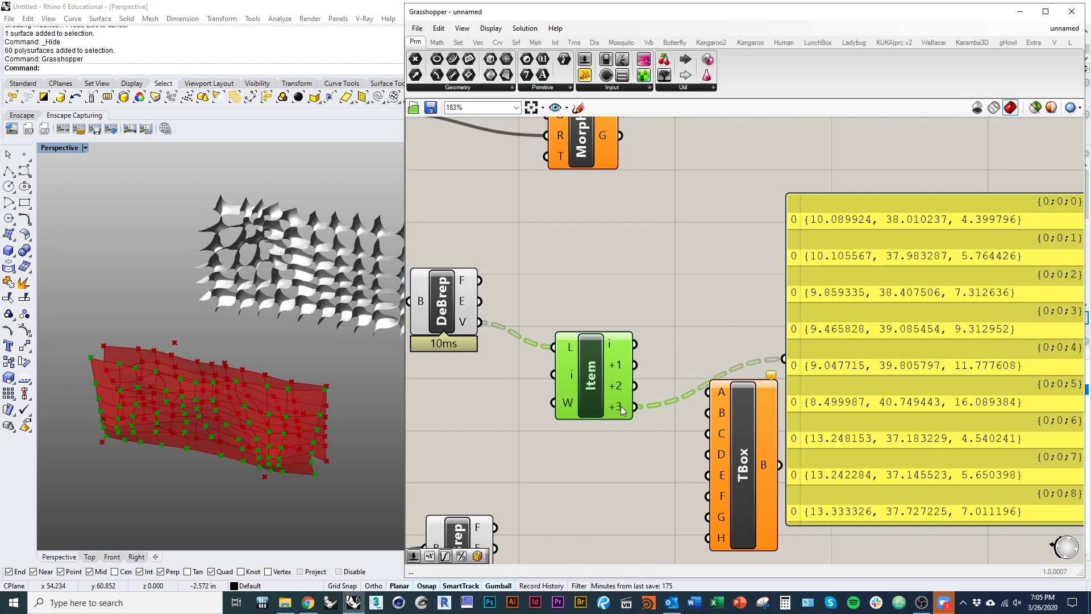
Step: Wire the first List Item's outputs i, +1, +2 and +3 to the Twisted Box inputs A, B, C and D
left_click(642, 327)
right_click_drag(647, 343, 592, 283)
left_click(712, 365)
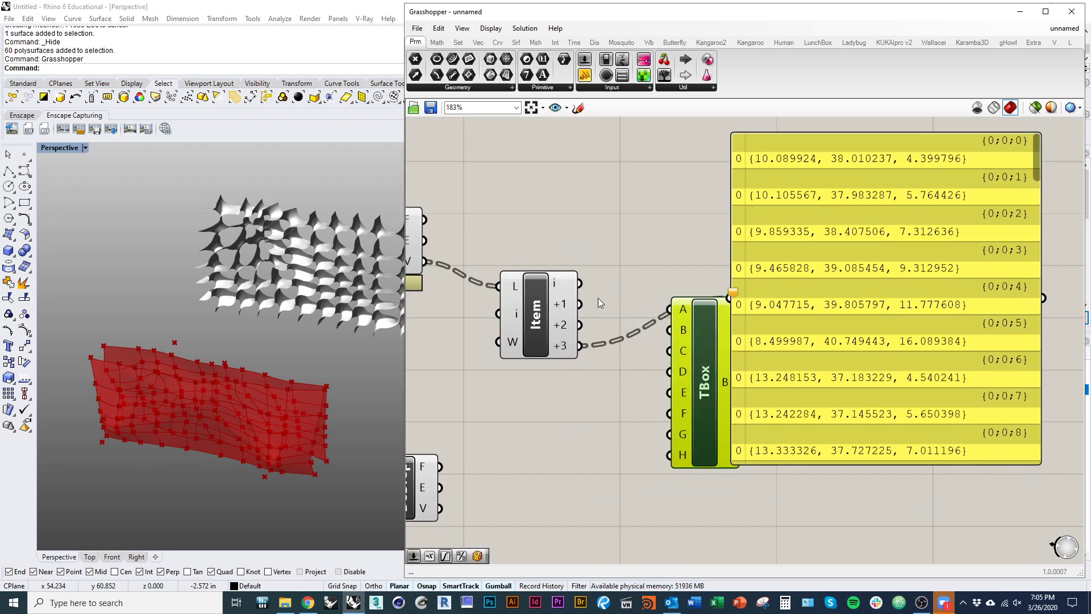
left_click_drag(579, 283, 669, 310)
left_click_drag(579, 304, 669, 330)
left_click_drag(580, 324, 669, 351)
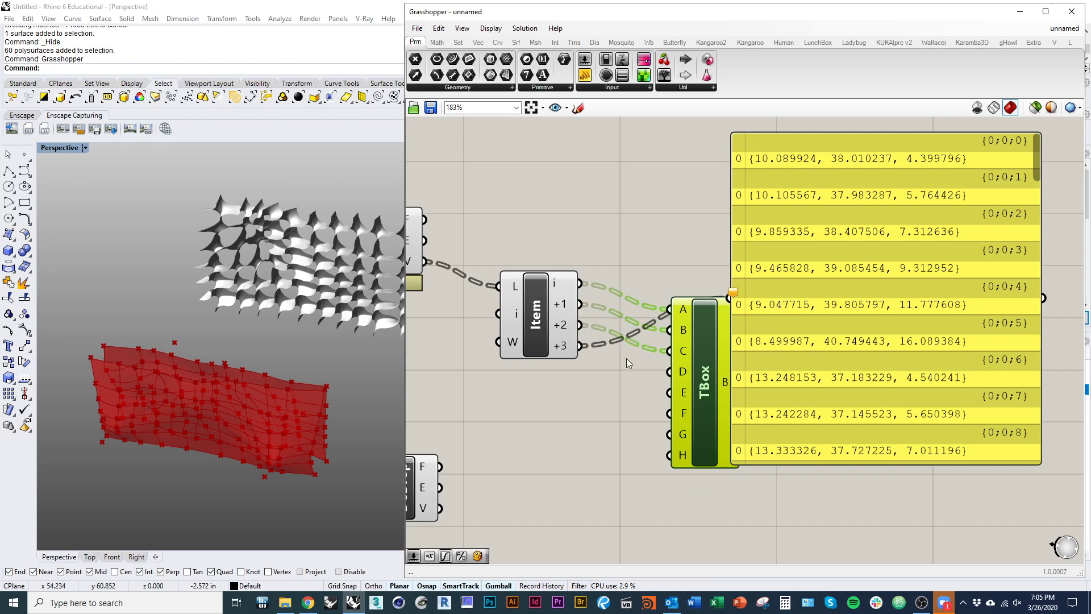
left_click_drag(584, 353, 669, 372)
scroll(625, 407, "down", 2)
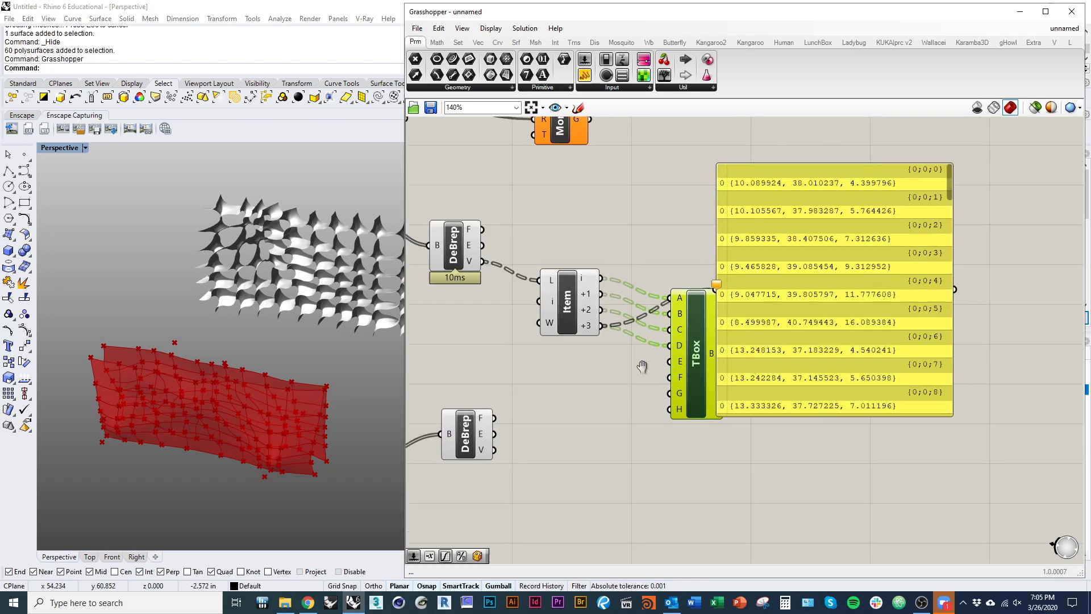
Step: Copy the List Item beside the second Deconstruct Brep, feed it that component's vertices, and lower the Twisted Box component
left_click_drag(588, 301, 507, 440, "alt")
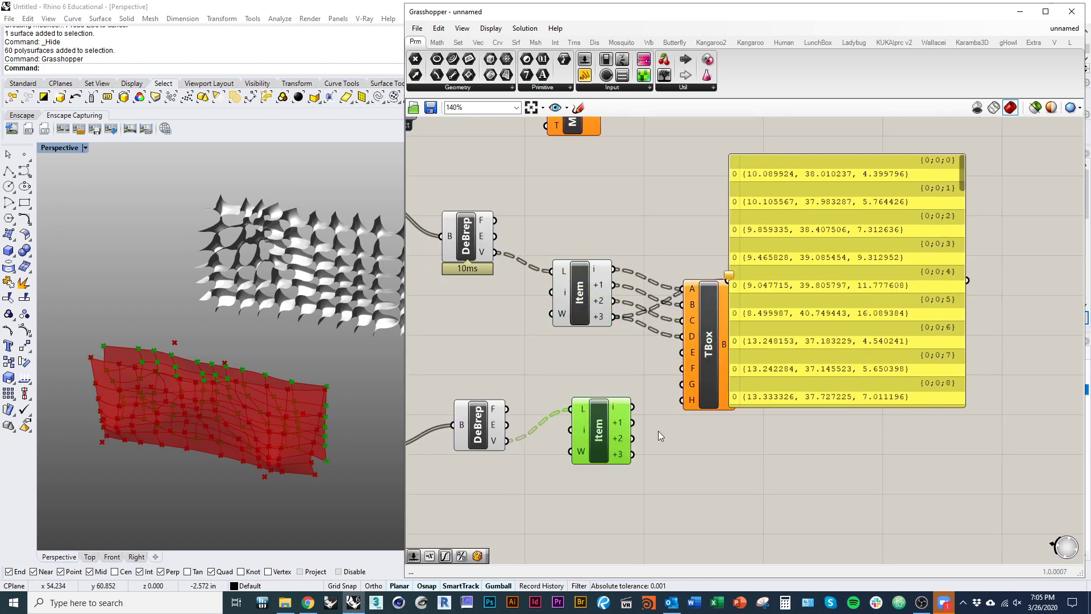
left_click_drag(702, 398, 705, 410)
left_click(480, 429)
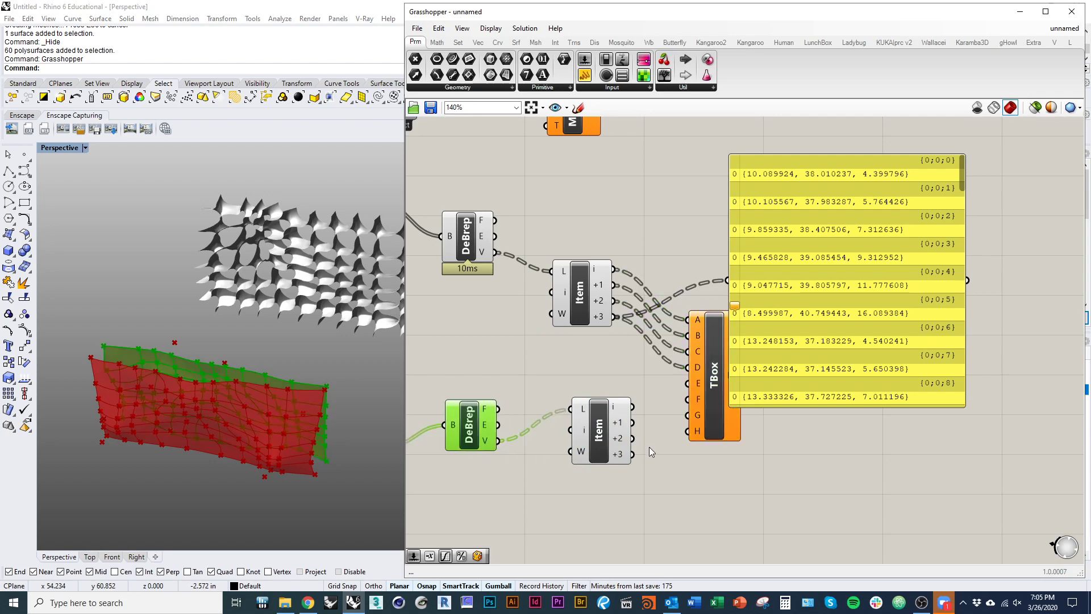
Step: Wire the second List Item's four outputs to Twisted Box inputs E, F, G and H and preview the boxes
scroll(626, 412, "up", 1)
left_click_drag(629, 401, 693, 392)
mouse_move(630, 437)
left_mouse_down()
mouse_move(692, 410)
mouse_move(673, 446)
mouse_move(629, 455)
left_mouse_up()
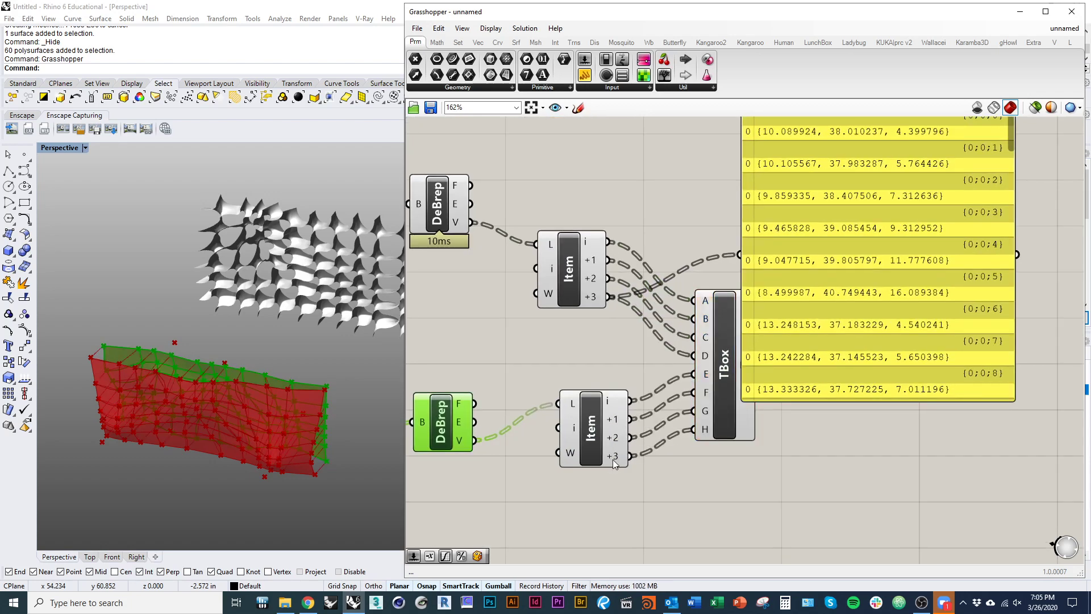
left_click(725, 424)
right_click_drag(309, 446, 217, 448)
Step: Delete the panel showing the corner coordinates
scroll(750, 370, "down", 5)
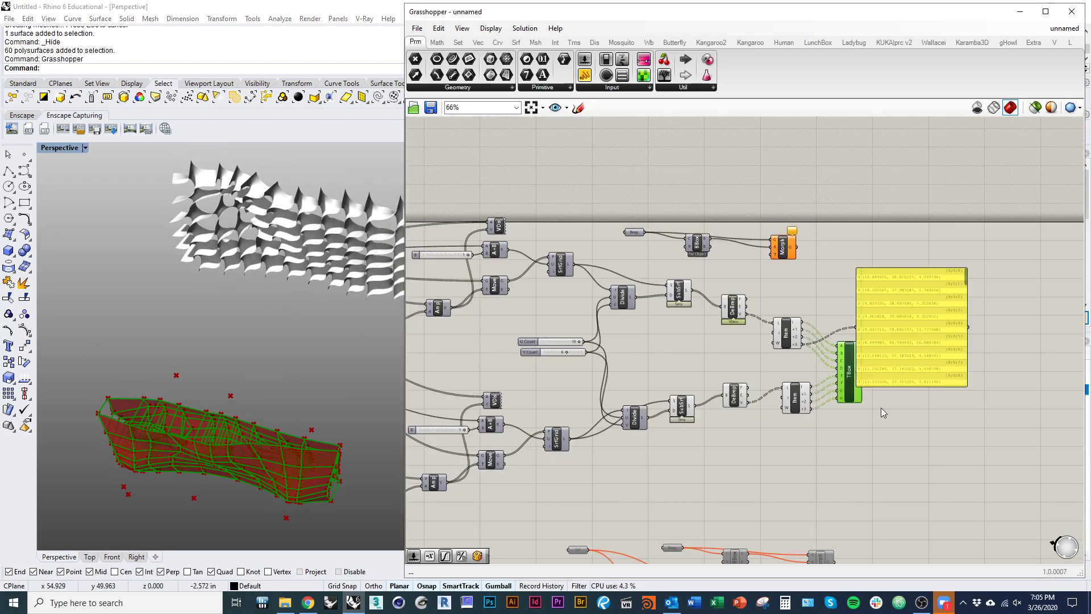
left_click(828, 351)
key("Delete")
Step: Set the first surface's remap sliders to Domain start 2 and Domain end 3
right_click_drag(573, 417, 907, 426)
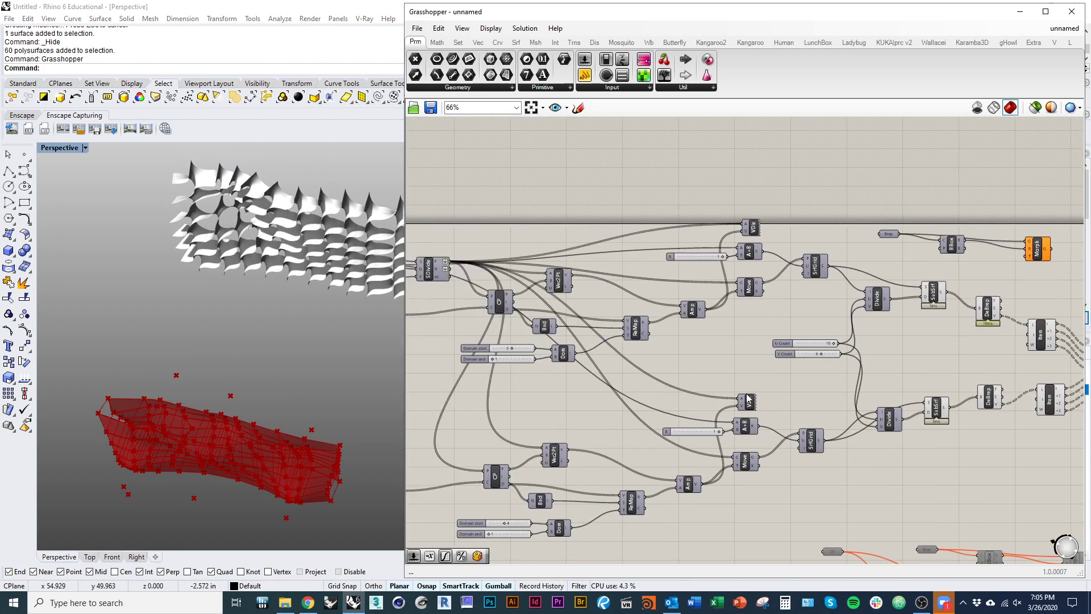
scroll(773, 357, "up", 4)
right_click_drag(795, 359, 612, 313)
right_click_drag(578, 354, 697, 410)
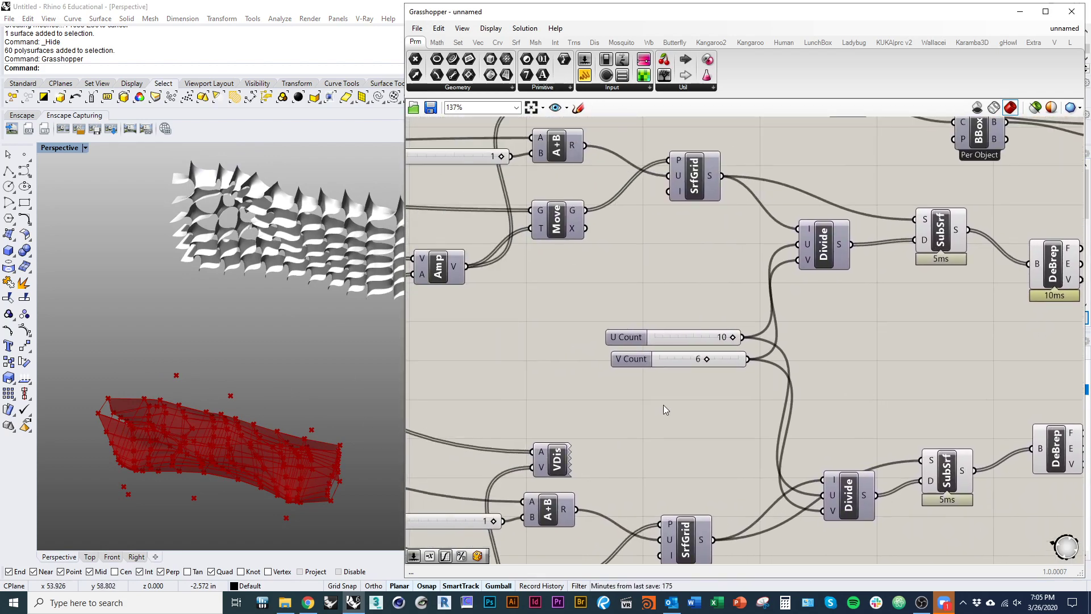
right_click_drag(708, 335, 849, 352)
scroll(687, 363, "up", 3)
scroll(856, 353, "down", 5)
right_click_drag(732, 437, 869, 372)
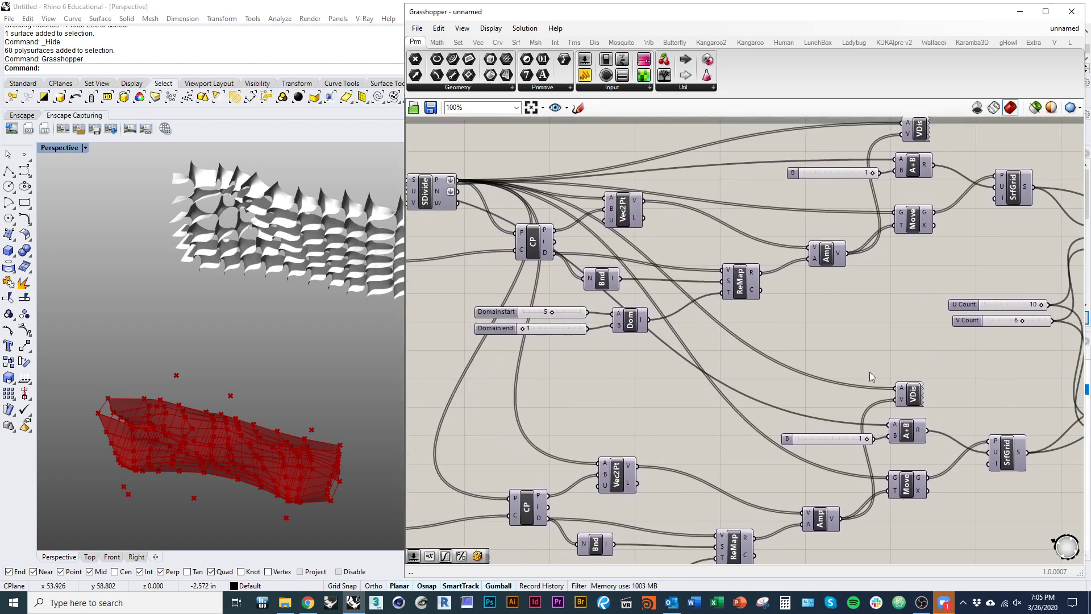
scroll(634, 366, "up", 5)
scroll(634, 366, "up", 4)
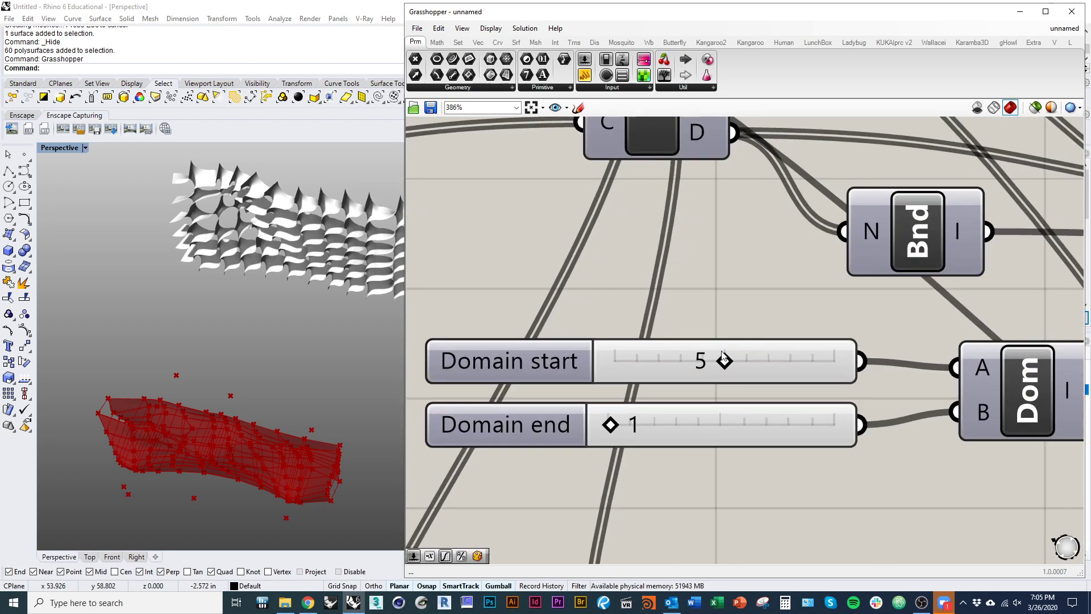
left_click_drag(722, 365, 658, 375)
left_click_drag(610, 427, 614, 451)
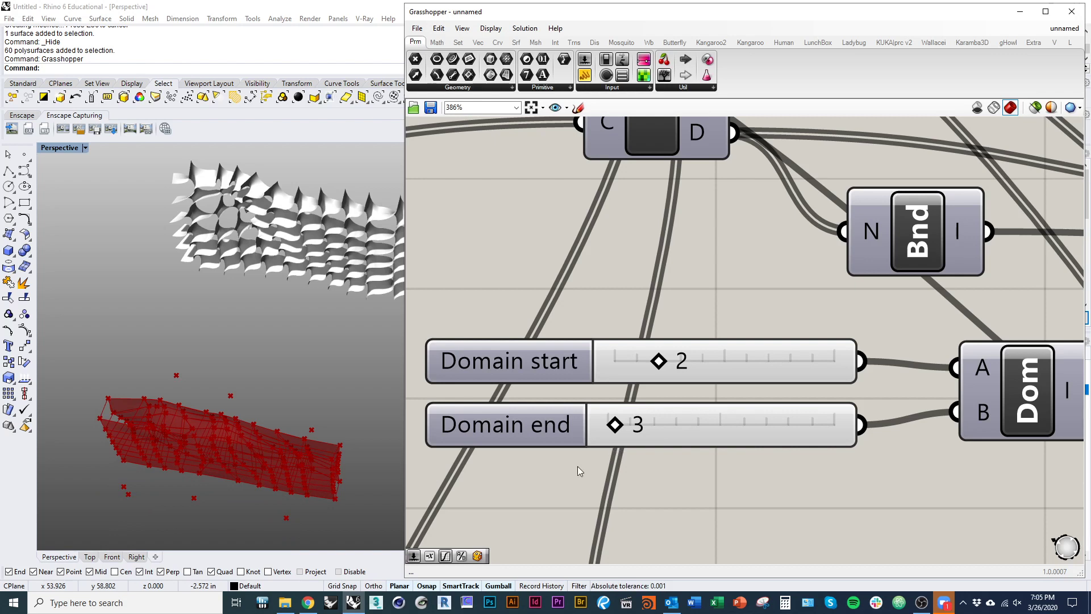
Step: Set Domain start to 1, test Domain end at 5 and 9 against the boxes, and settle Domain end at 6
left_click_drag(664, 366, 639, 385)
left_click_drag(619, 425, 622, 425)
right_click_drag(313, 358, 307, 330)
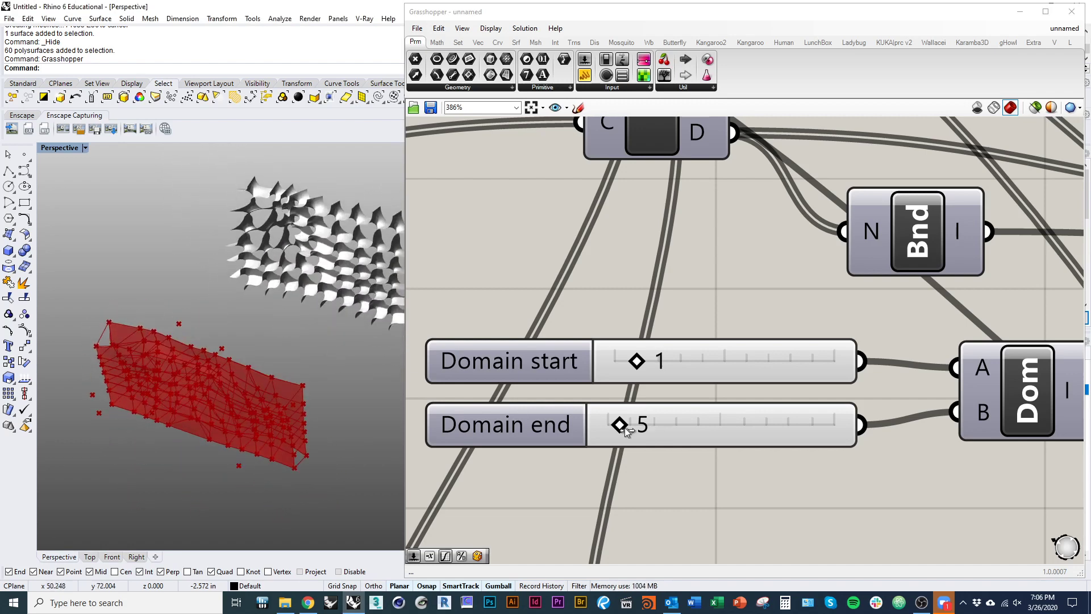
left_click_drag(625, 427, 633, 427)
right_click_drag(352, 421, 317, 455)
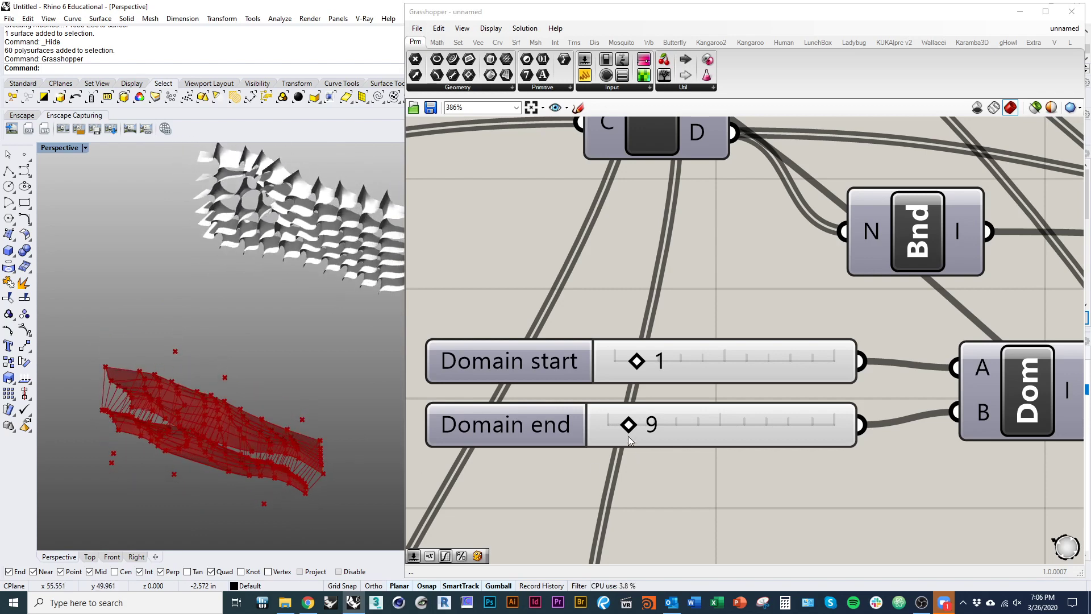
left_click_drag(628, 427, 622, 428)
Step: Test Domain end at 4 on the first surface's remap, then set Domain end to 0 and Domain start to 5
scroll(622, 432, "down", 5)
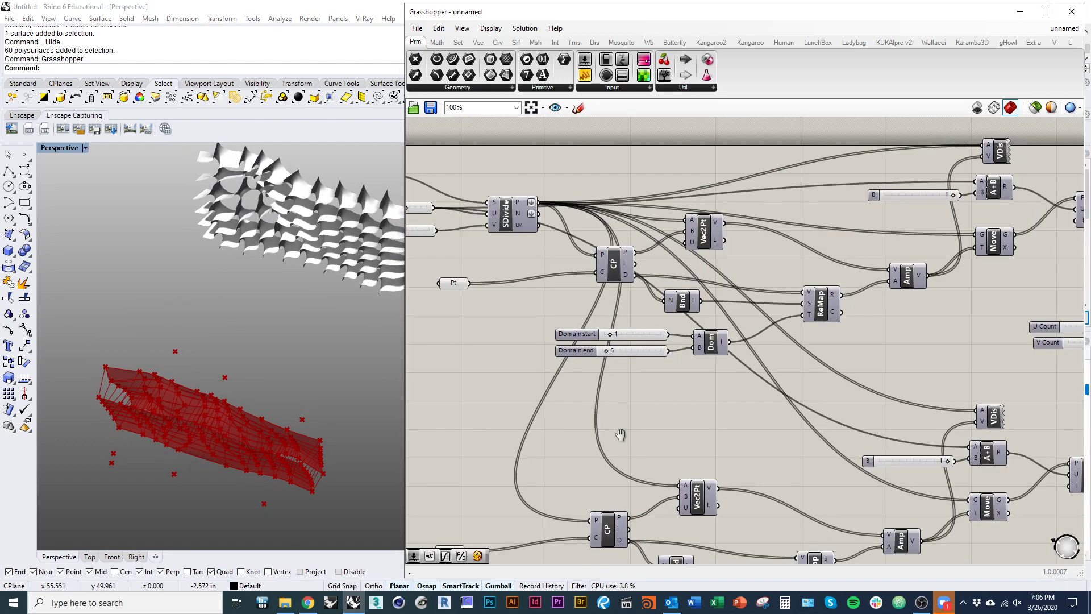
right_click_drag(620, 434, 655, 344)
scroll(648, 509, "up", 1)
right_click_drag(653, 508, 664, 495)
scroll(659, 508, "up", 4)
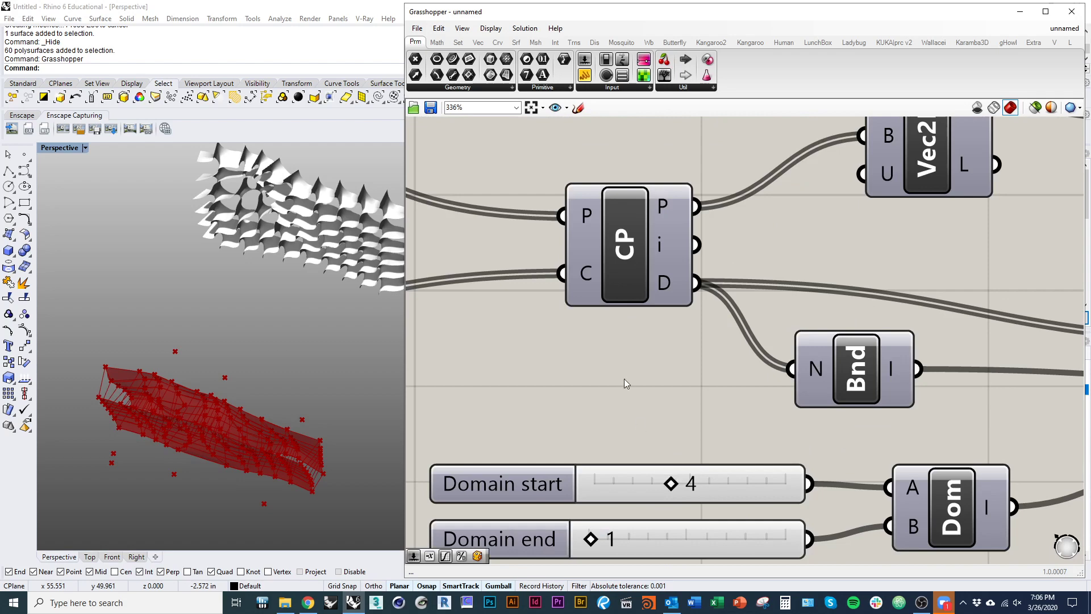
scroll(624, 384, "down", 4)
right_click_drag(624, 378, 621, 455)
right_click_drag(640, 227, 621, 187)
scroll(623, 241, "up", 6)
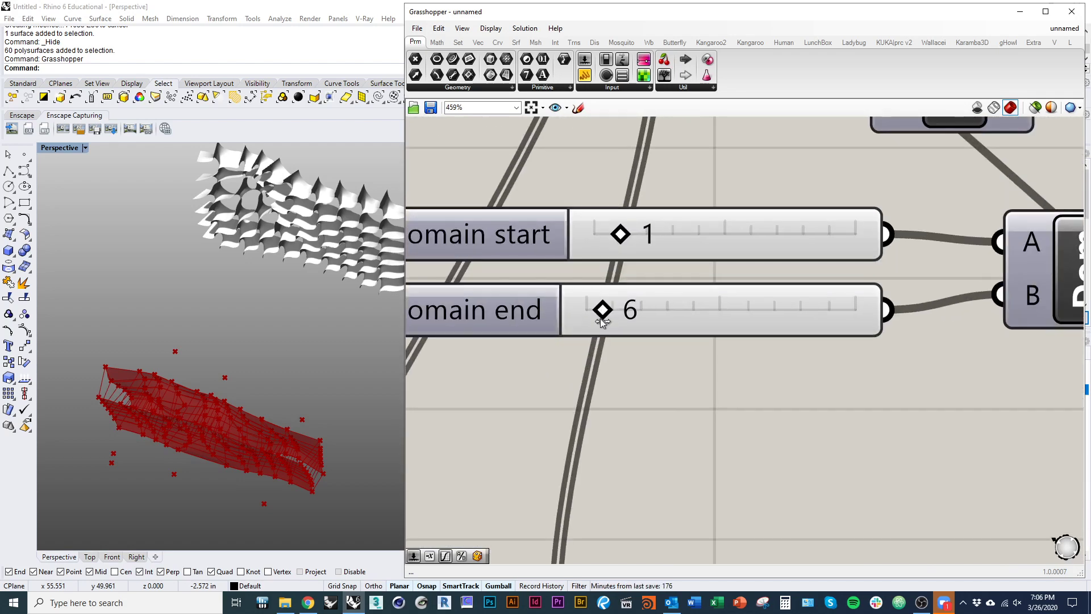
left_click_drag(598, 320, 592, 321)
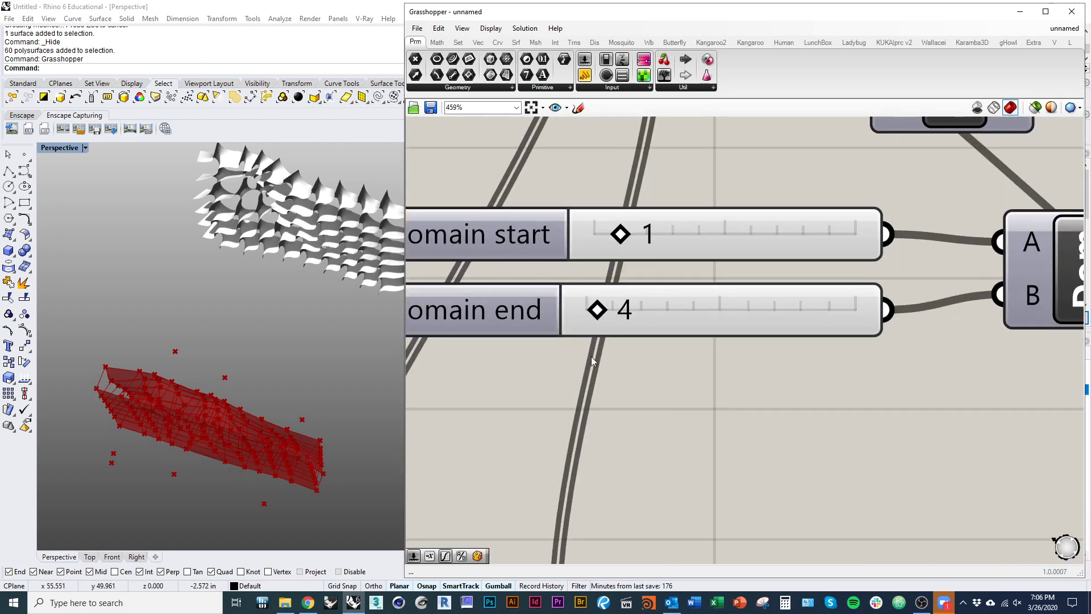
right_click_drag(229, 439, 206, 420)
left_click_drag(601, 312, 588, 316)
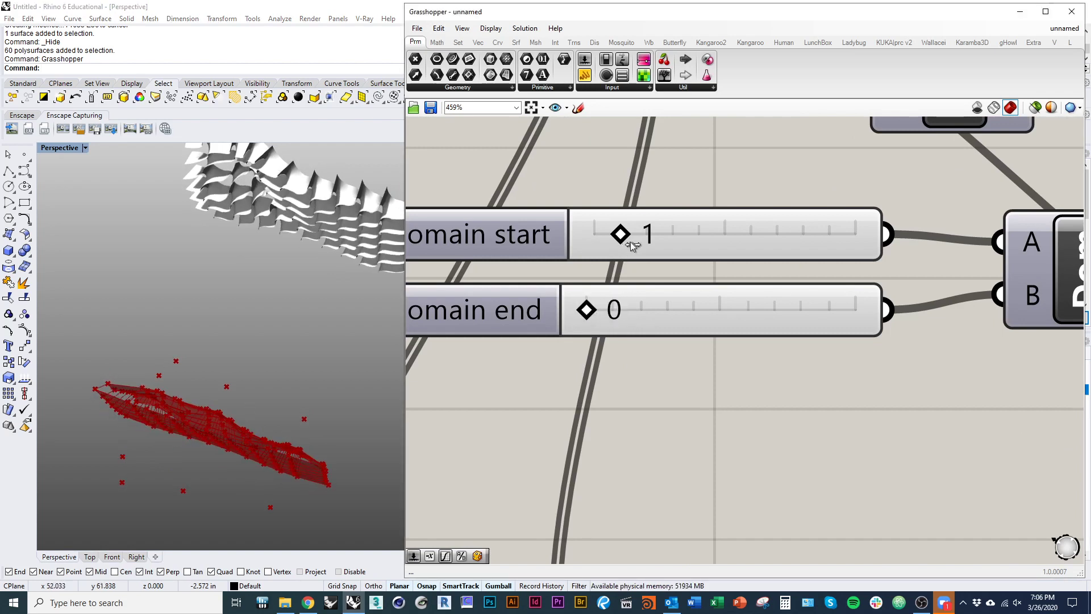
left_click_drag(620, 235, 718, 244)
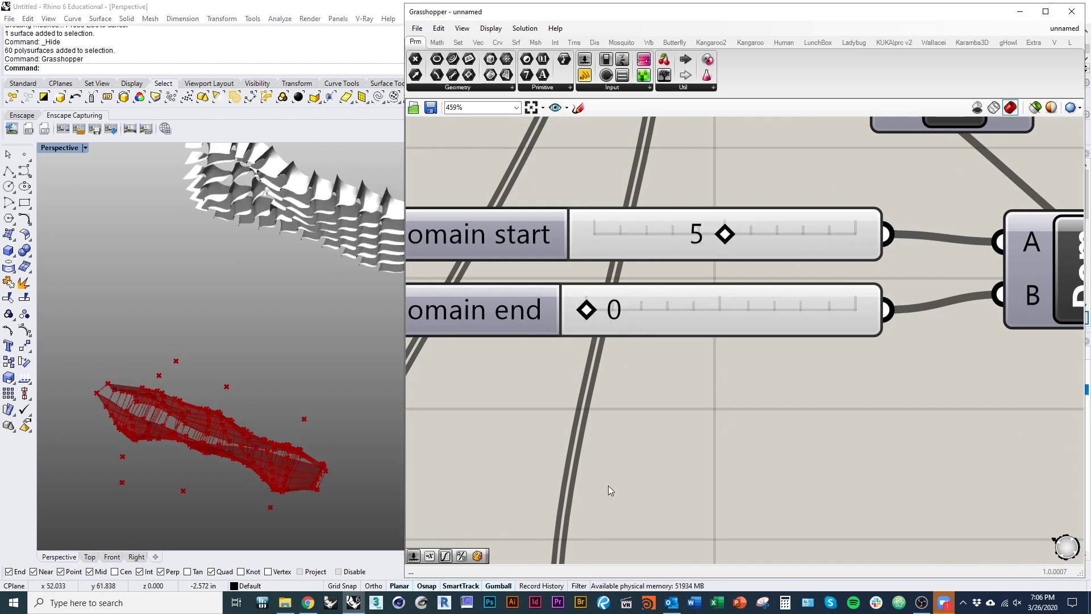
mouse_move(256, 430)
right_mouse_down()
mouse_move(254, 465)
mouse_move(262, 420)
right_mouse_up()
Step: Arrange the Box Morph, Bounding Box and Brep components near the Twisted Box and wire the Twisted Box output to Morph's T input
right_click_drag(583, 261, 665, 370, "ctrl")
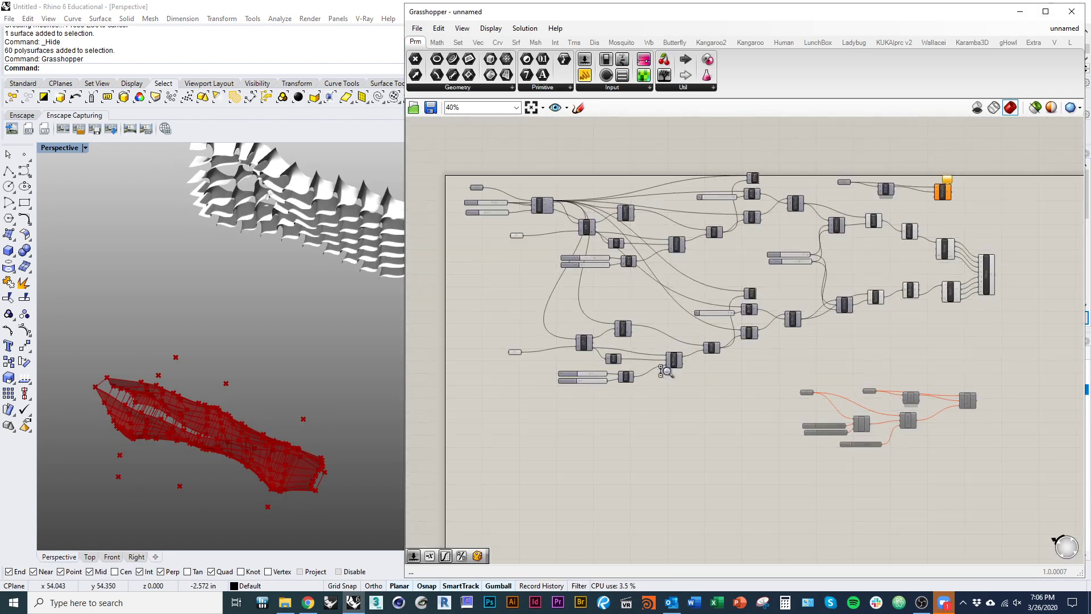
scroll(667, 372, "down", 3)
scroll(733, 335, "up", 8)
left_click_drag(589, 233, 873, 391)
right_click_drag(875, 541, 912, 537)
scroll(852, 460, "down", 2)
right_click_drag(852, 462, 961, 454)
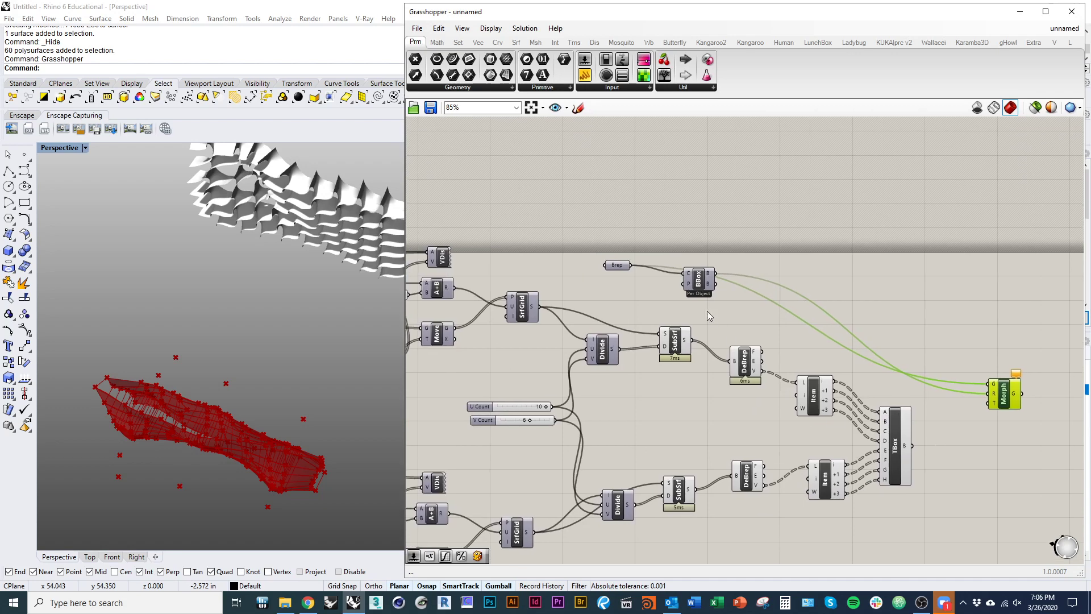
left_click_drag(711, 294, 880, 303)
left_click_drag(619, 267, 788, 293)
right_click_drag(892, 337, 781, 296)
scroll(812, 404, "up", 2)
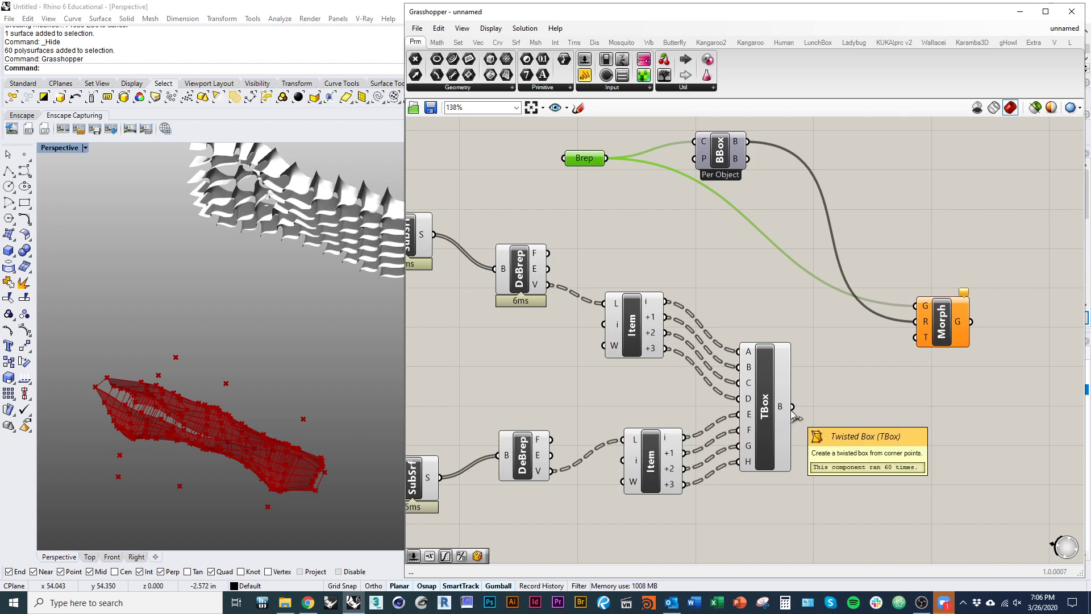
left_click_drag(792, 407, 917, 341)
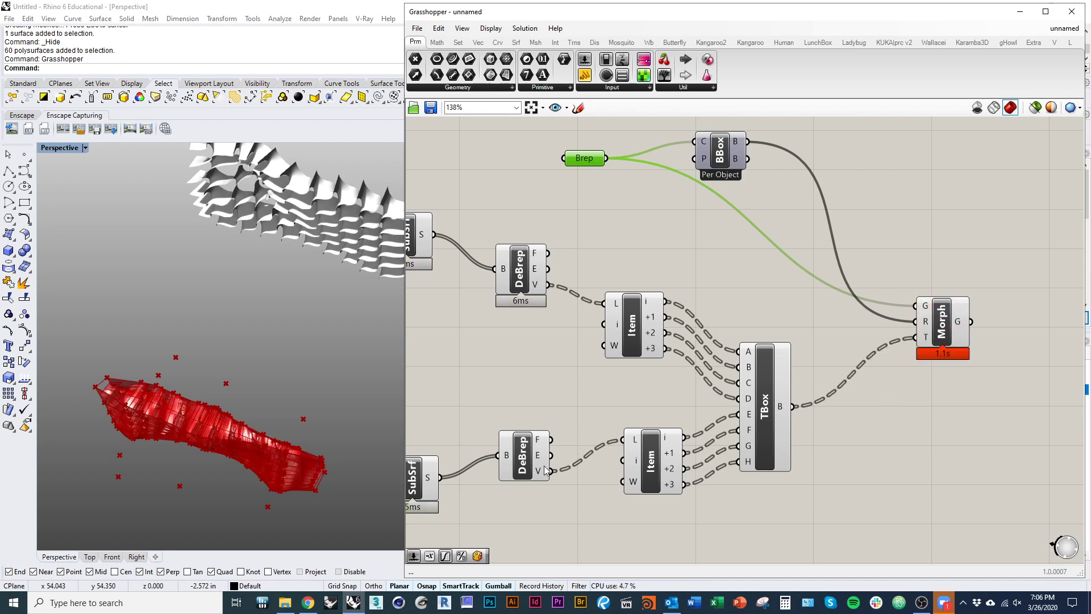
Step: Turn off the preview of the surface grids, subdivisions, list items, Bounding Box and Twisted Box so only the morphed modules show
scroll(738, 400, "down", 3)
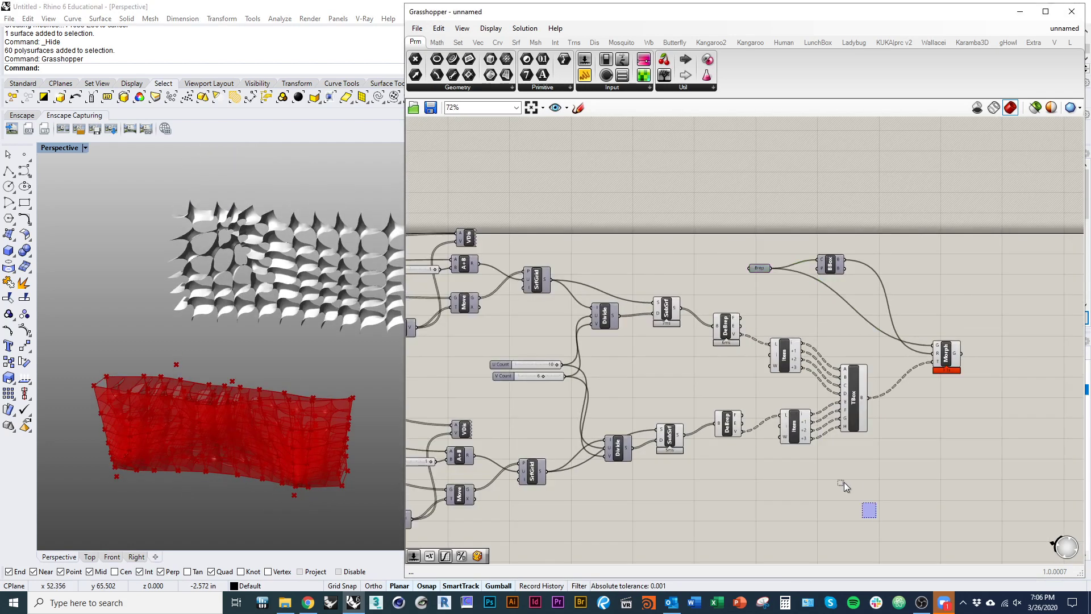
left_click_drag(844, 483, 540, 238)
middle_click(604, 181)
left_click(615, 200)
right_click_drag(224, 398, 327, 338)
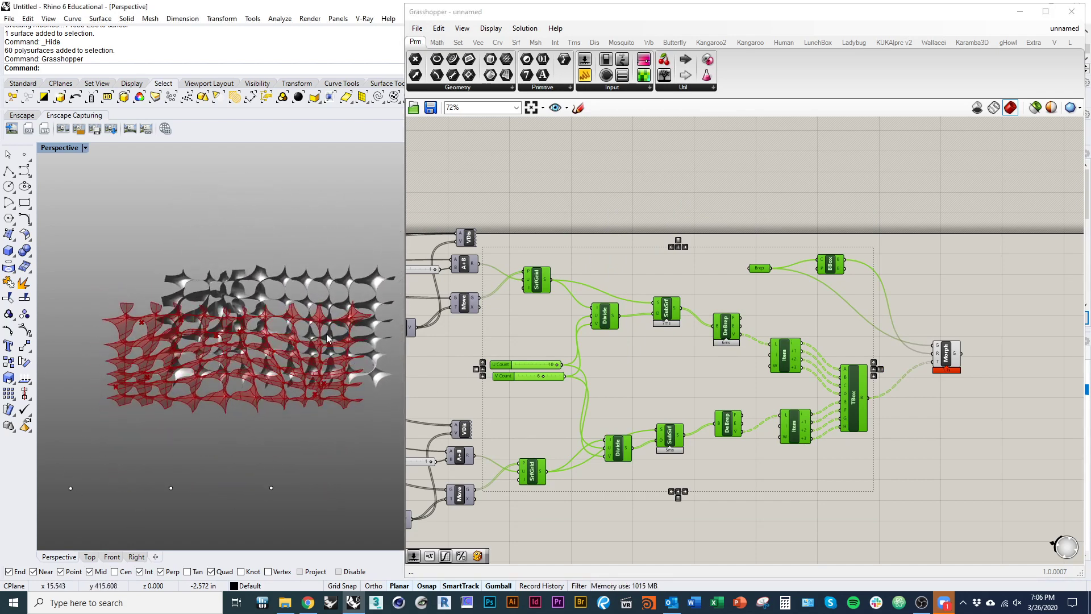
right_click_drag(307, 254, 266, 465)
Step: Set the first surface's Domain start slider to 4
scroll(266, 465, "up", 6)
right_click_drag(561, 420, 845, 416)
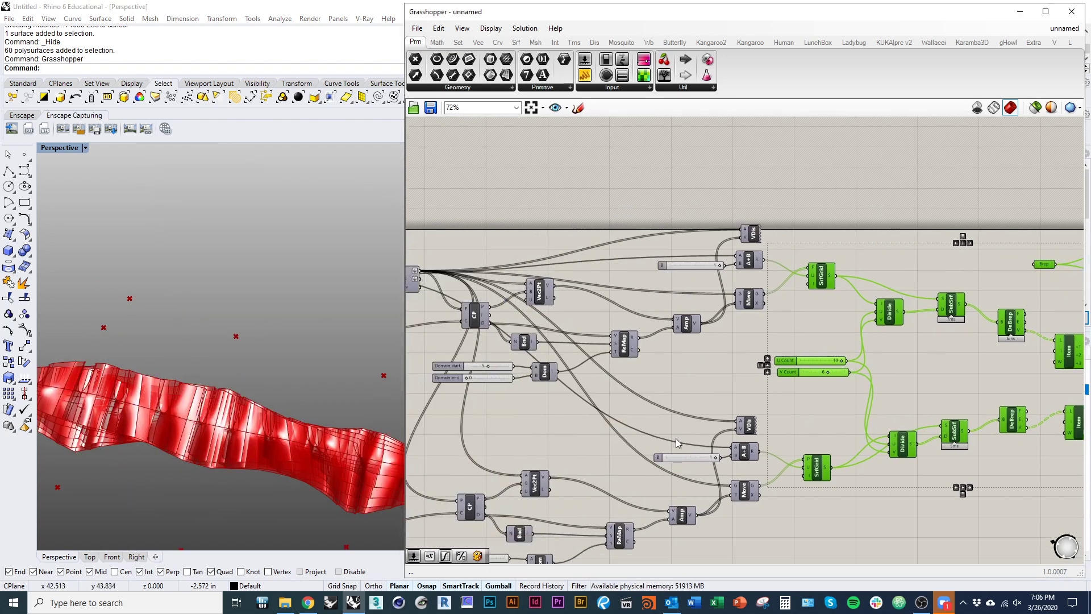
right_click_drag(676, 439, 794, 419)
right_click_drag(372, 426, 425, 427)
scroll(648, 352, "up", 5)
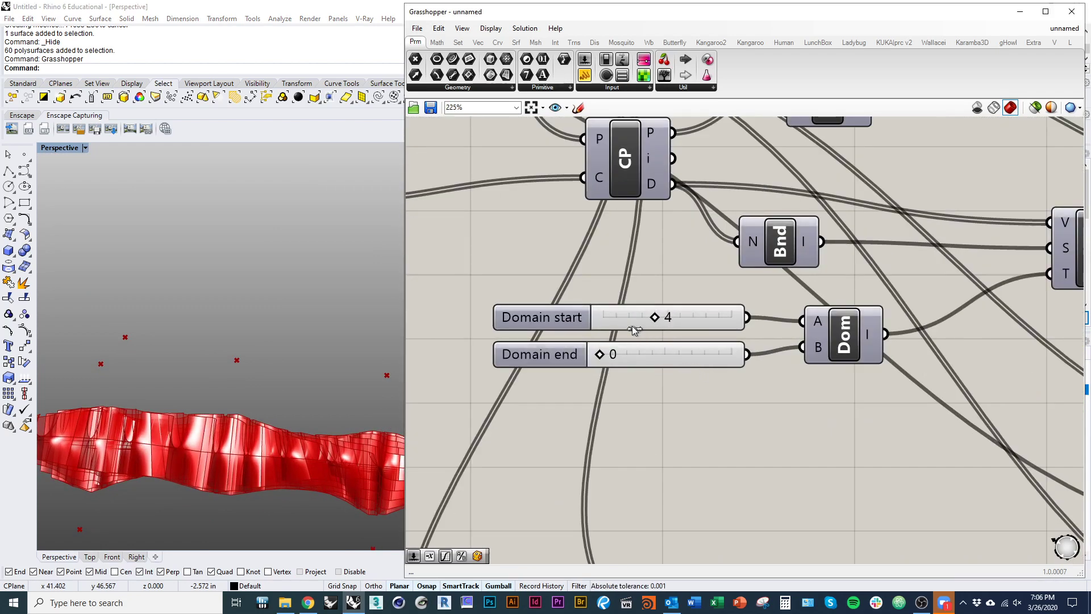
scroll(635, 289, "down", 4)
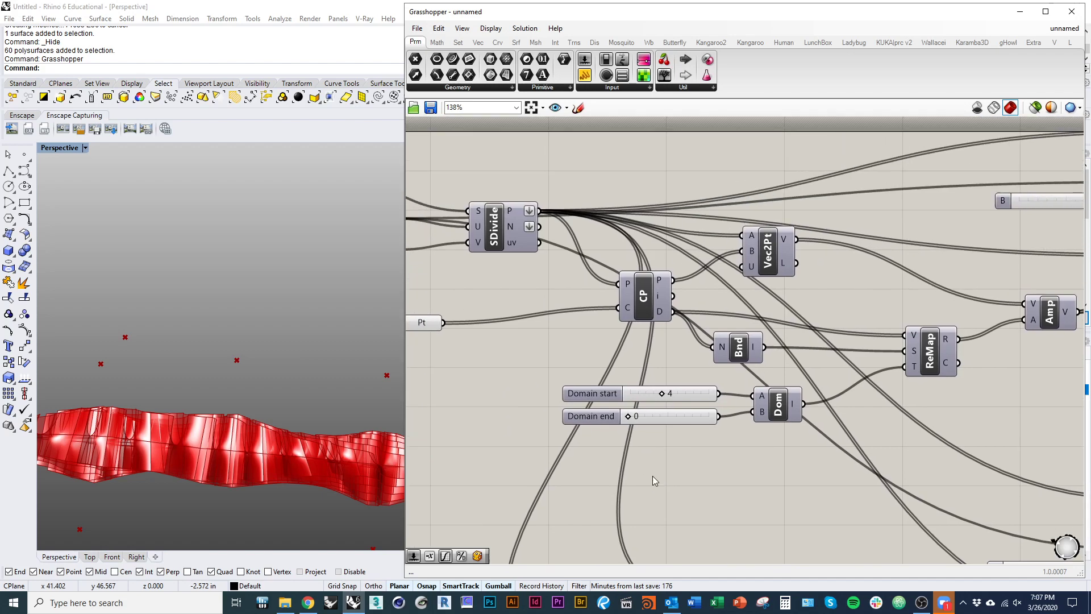
Step: Select the first surface's Point parameter and move one of its attractor points closer to the morphed panel in the viewport
scroll(652, 475, "down", 1)
left_click(456, 346)
right_click_drag(250, 352, 223, 461)
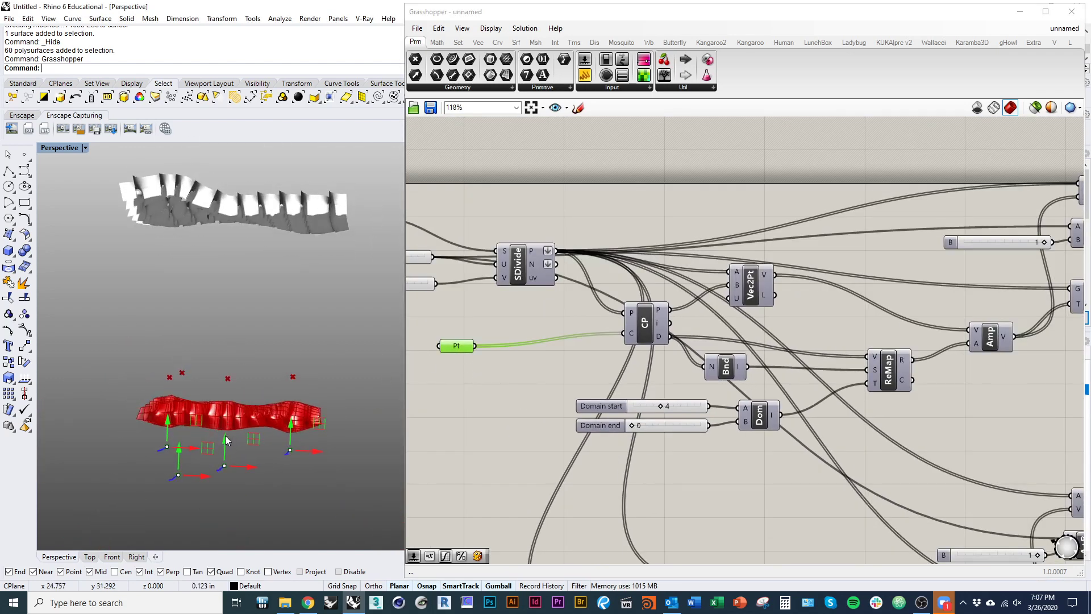
left_click_drag(226, 463, 226, 444)
left_click(247, 465)
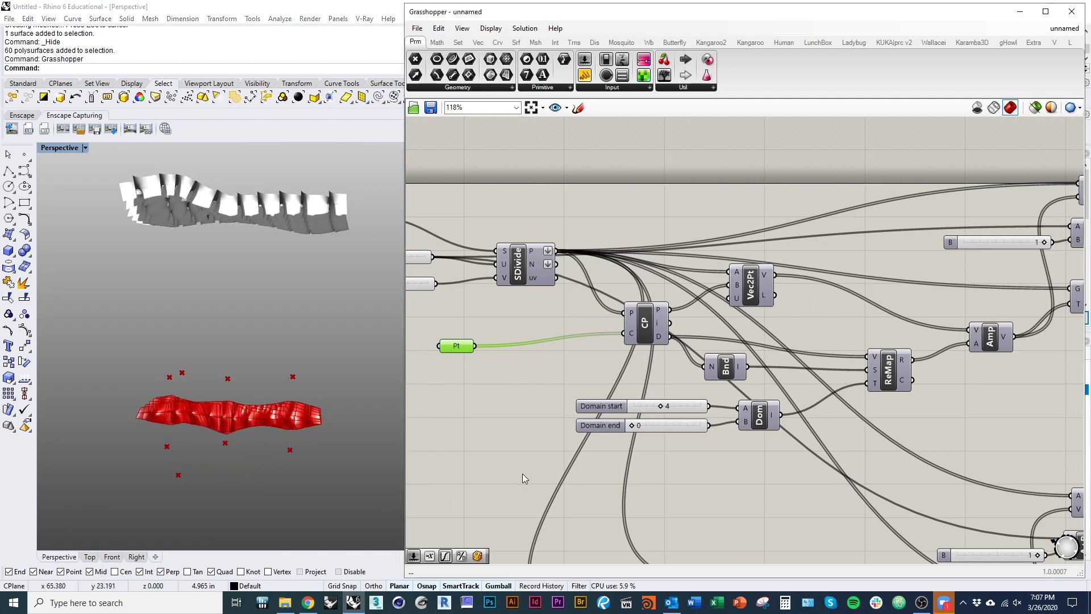
Step: Select the Box Morph component and bake its morphed modules into the Rhino document
scroll(715, 406, "down", 5)
scroll(814, 357, "up", 5)
left_click(802, 358)
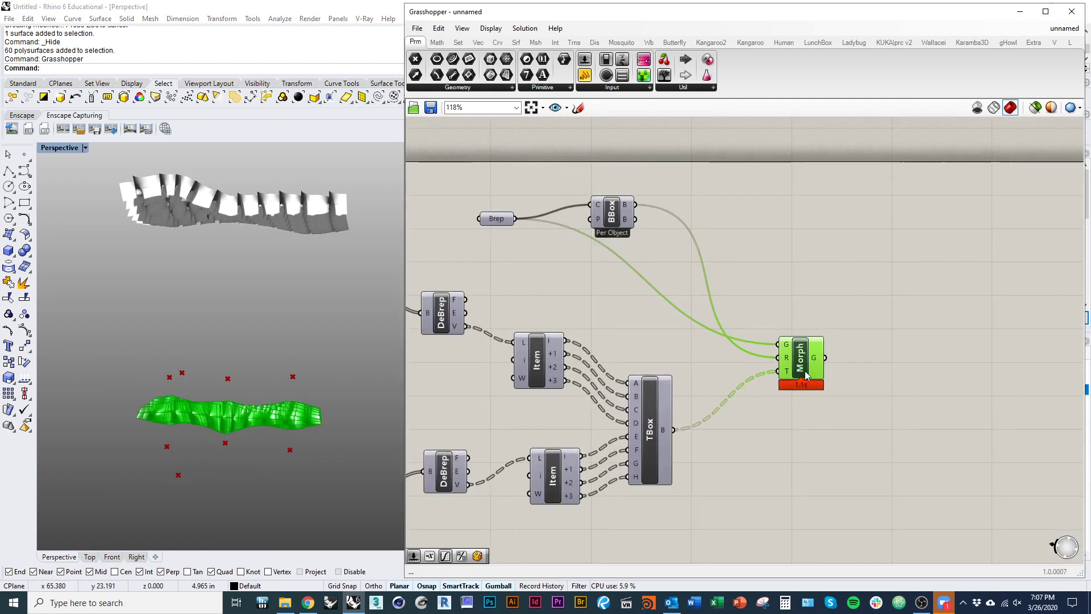
key("Insert")
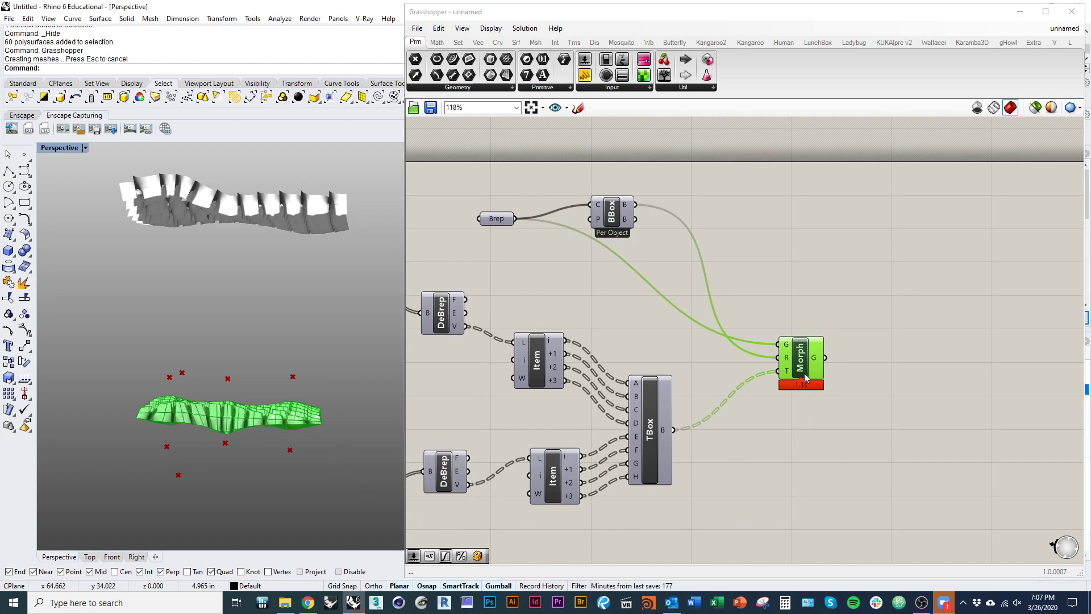
Step: Nudge the Box Morph component and bake its geometry again, keeping the colour By Layer and grouping off
left_click_drag(805, 377, 814, 350)
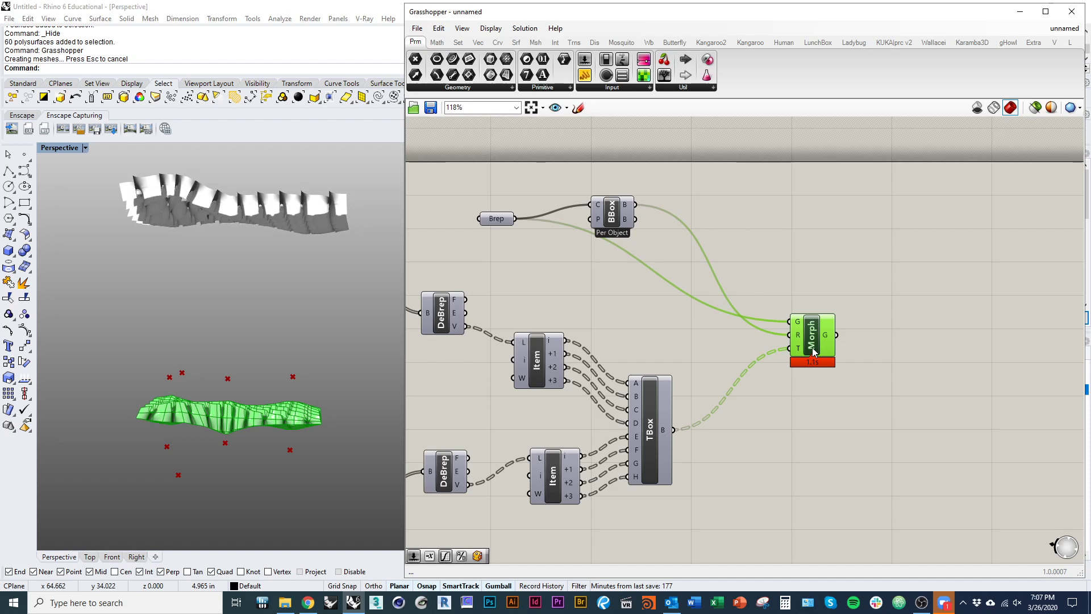
right_click(814, 350)
left_click(722, 360)
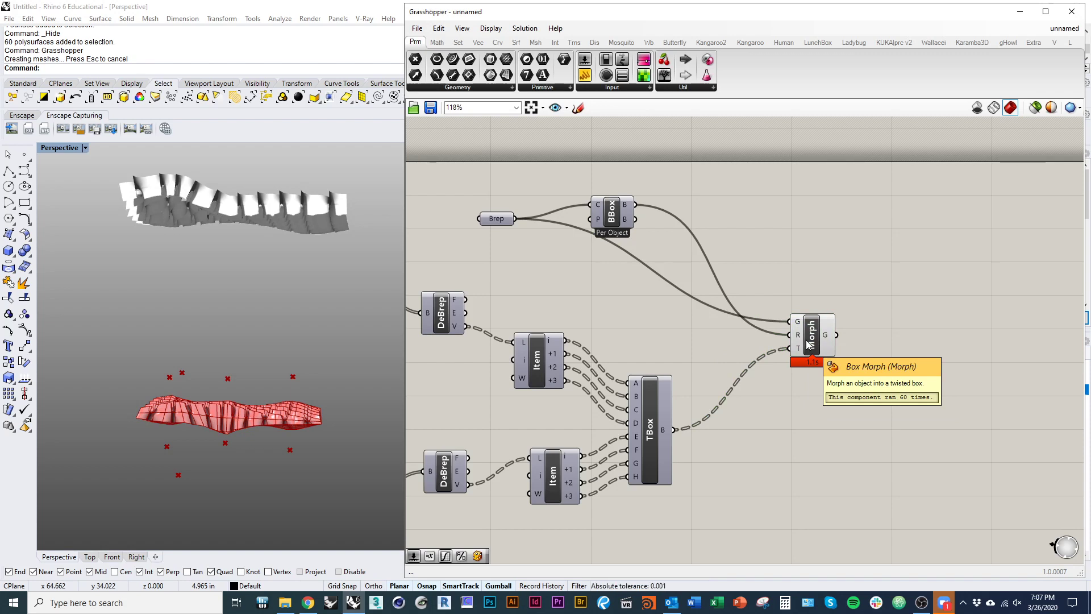
left_click_drag(808, 340, 827, 323)
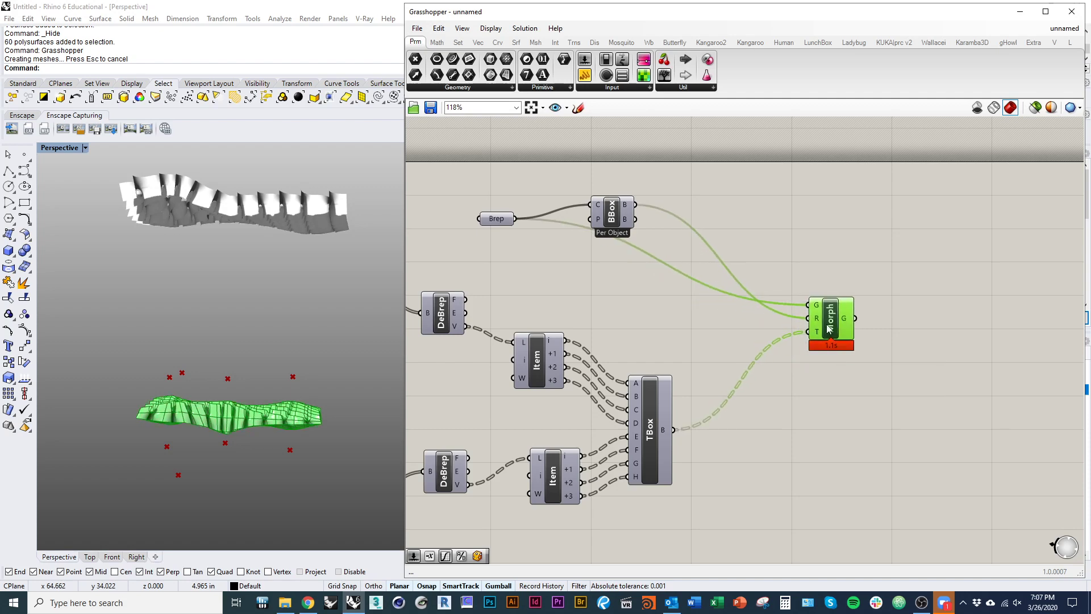
right_click_drag(289, 483, 286, 400)
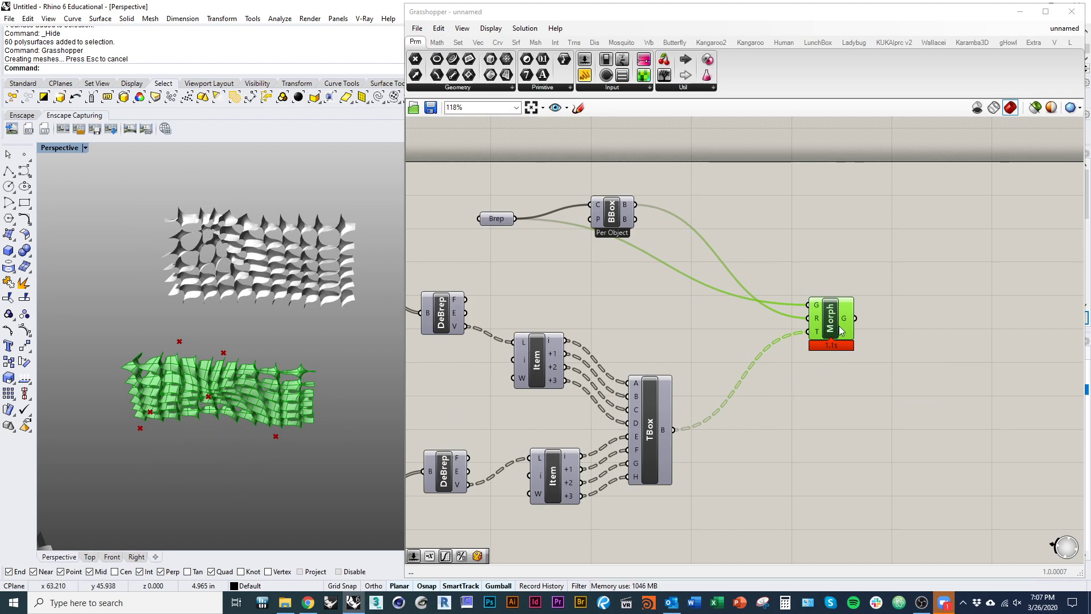
left_click_drag(831, 326, 832, 328)
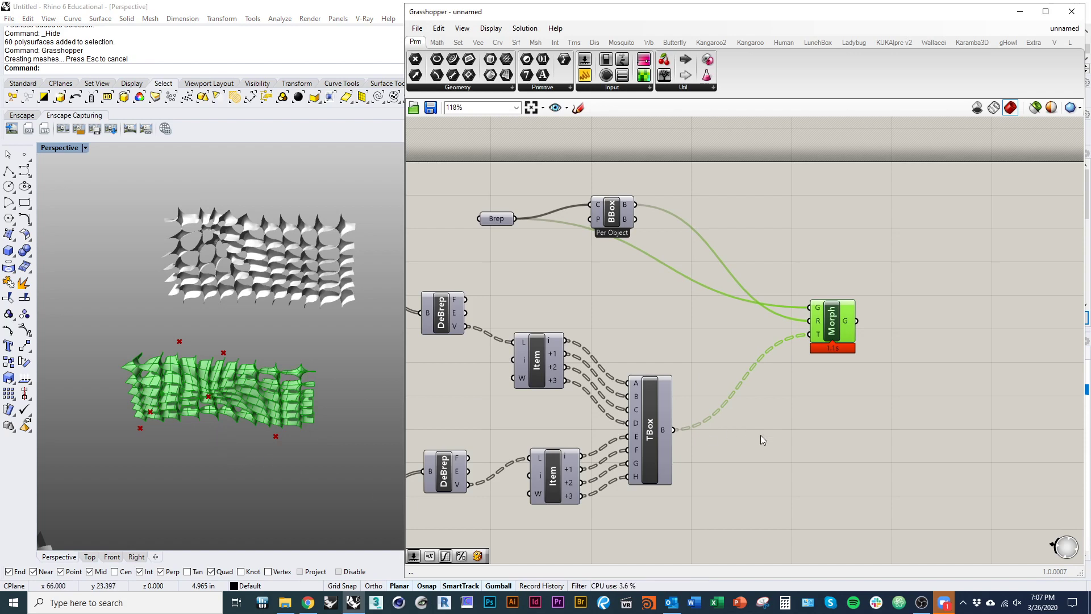
left_click_drag(834, 335, 837, 325)
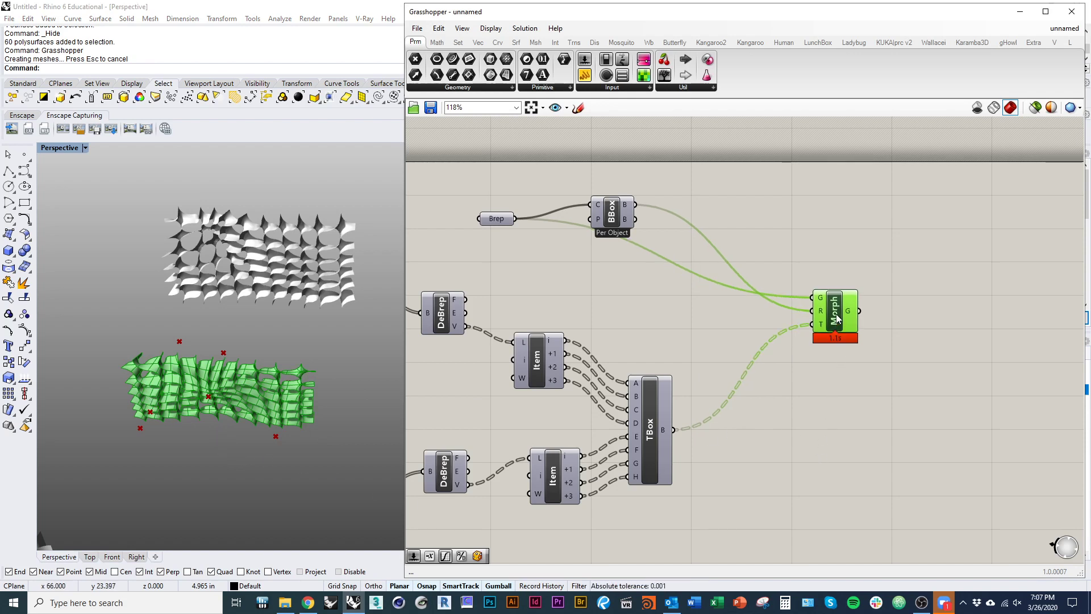
right_click(836, 319)
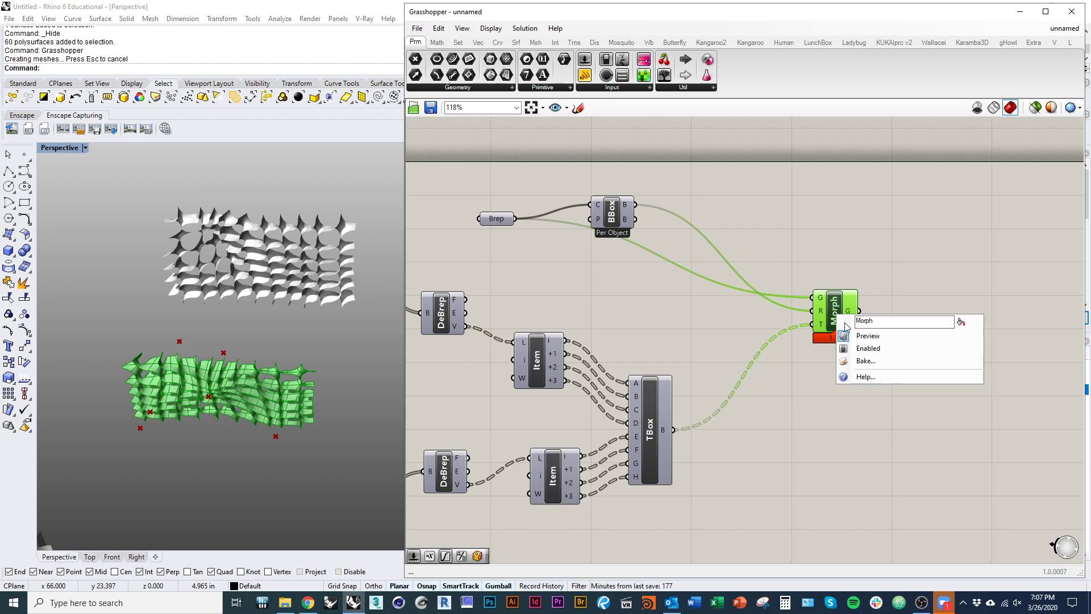
left_click(869, 364)
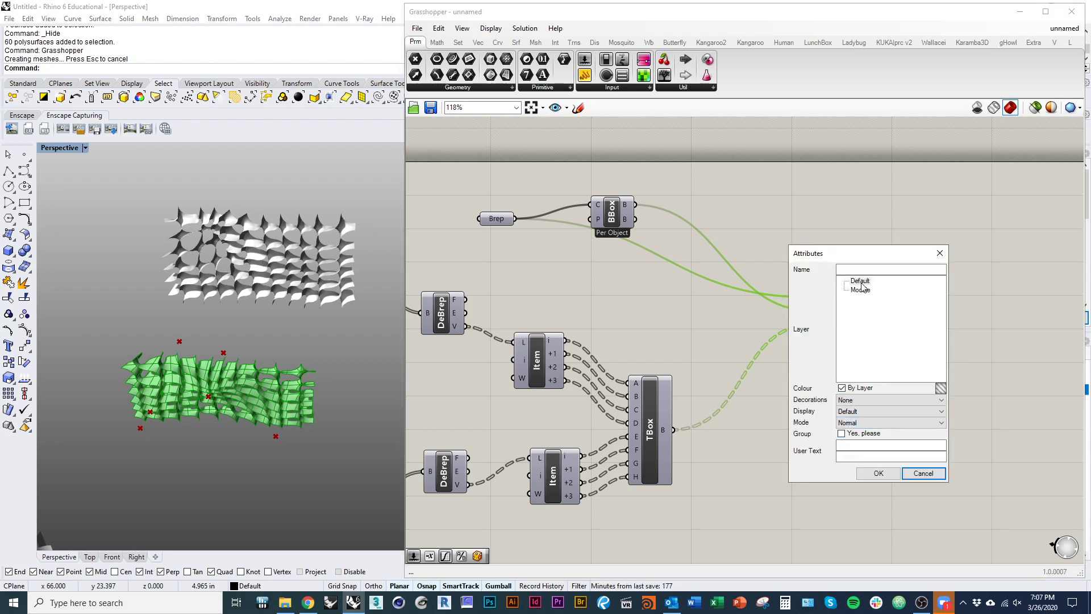
left_click(875, 472)
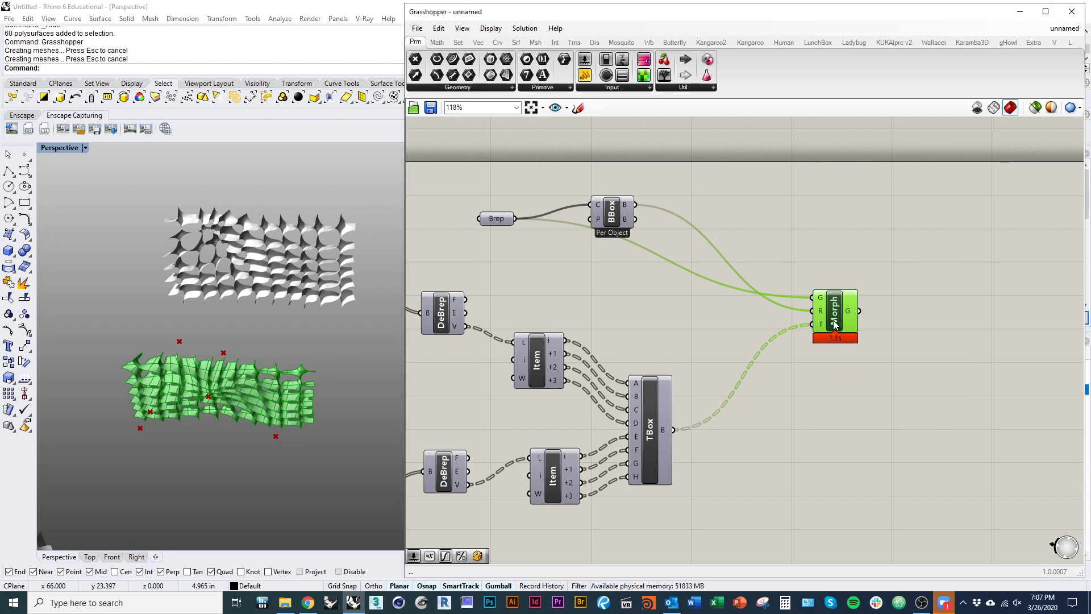
left_click_drag(833, 322, 836, 323)
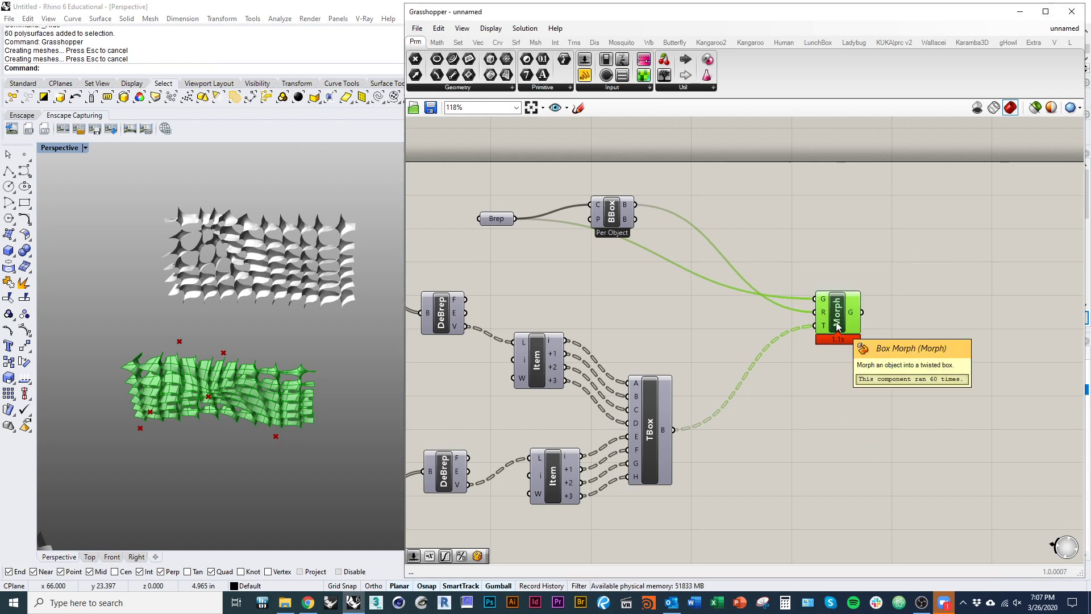
Step: Select the baked polysurfaces, move them away from the Grasshopper preview, and stretch them slightly along the gumball's red axis
left_click_drag(332, 456, 287, 432)
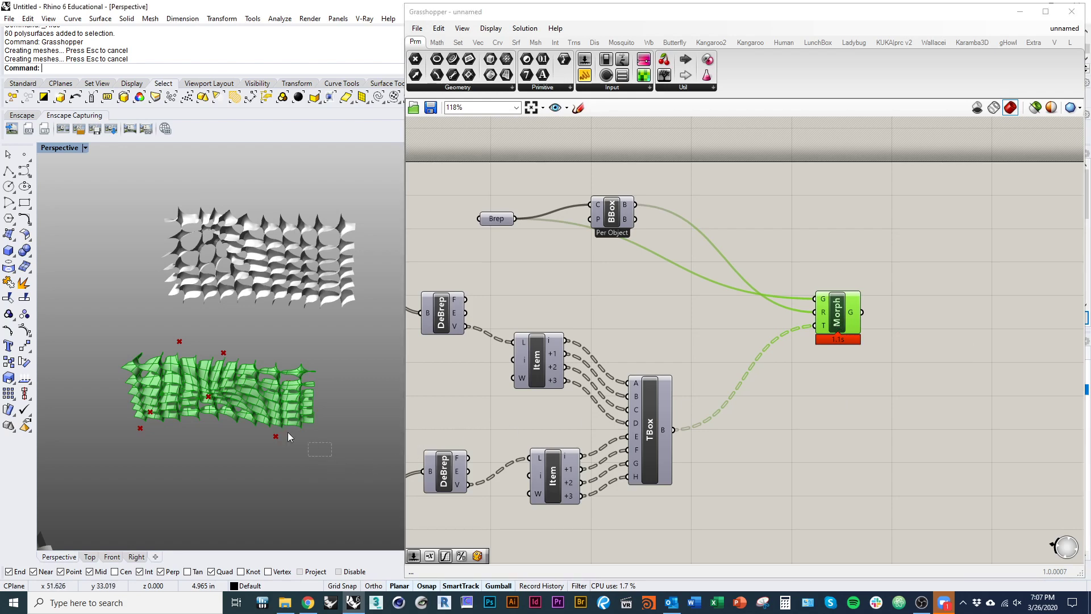
left_click_drag(84, 349, 85, 349)
right_click_drag(267, 330, 308, 498, "shift")
scroll(313, 359, "down", 6)
left_click_drag(306, 351, 313, 281)
left_click_drag(350, 323, 207, 306)
left_click_drag(166, 277, 182, 227)
right_click_drag(193, 367, 190, 410)
left_click_drag(189, 402, 191, 421)
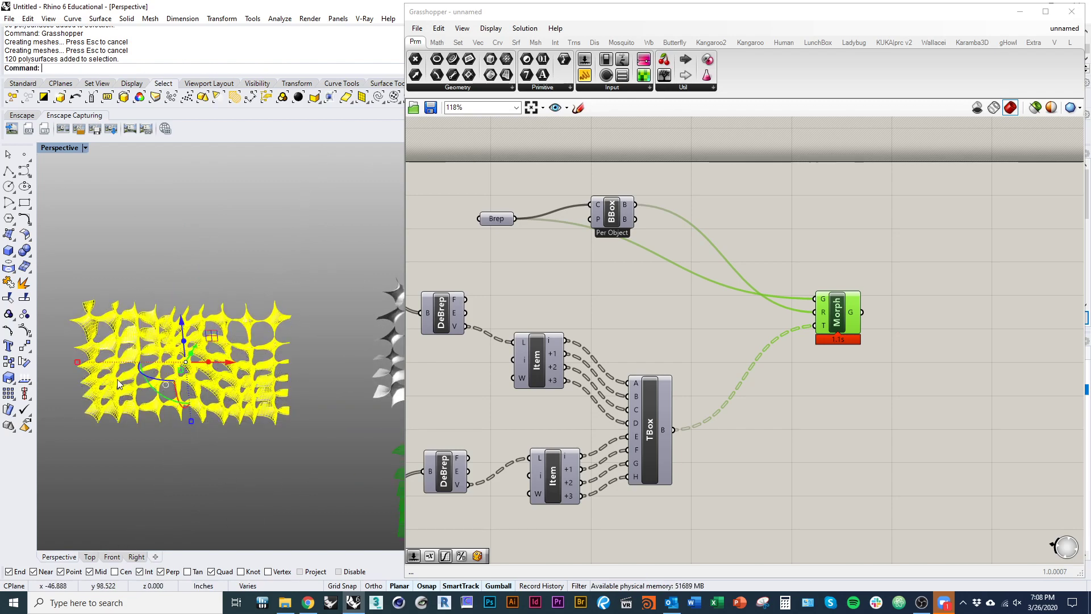
left_click_drag(78, 362, 68, 361)
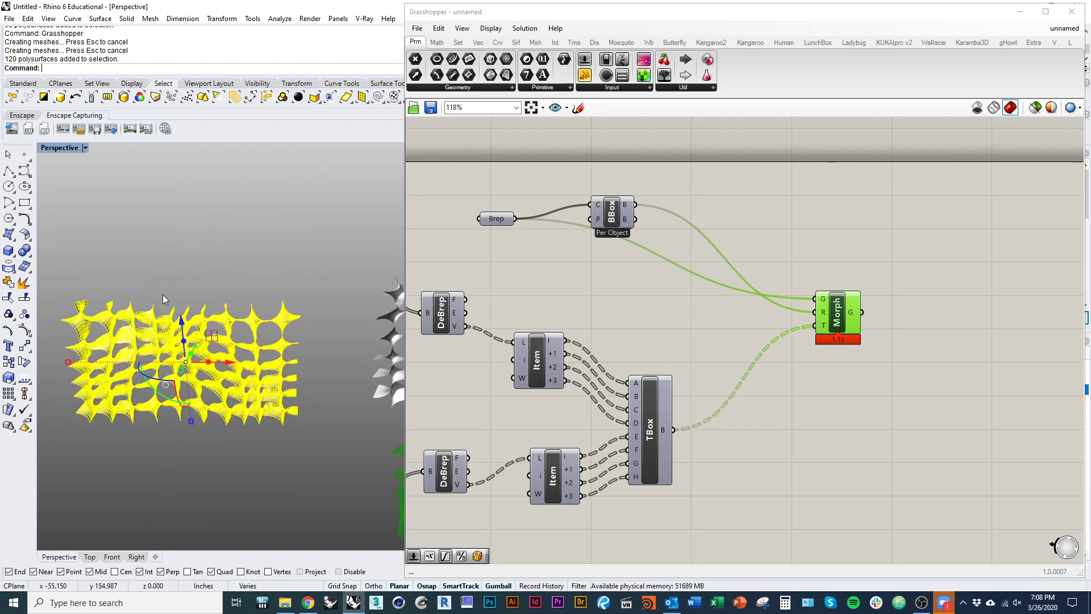
Step: Deselect the baked panel and examine its morphed modules up close, from the side and next to the other panels
scroll(168, 302, "down", 10)
left_click(171, 269)
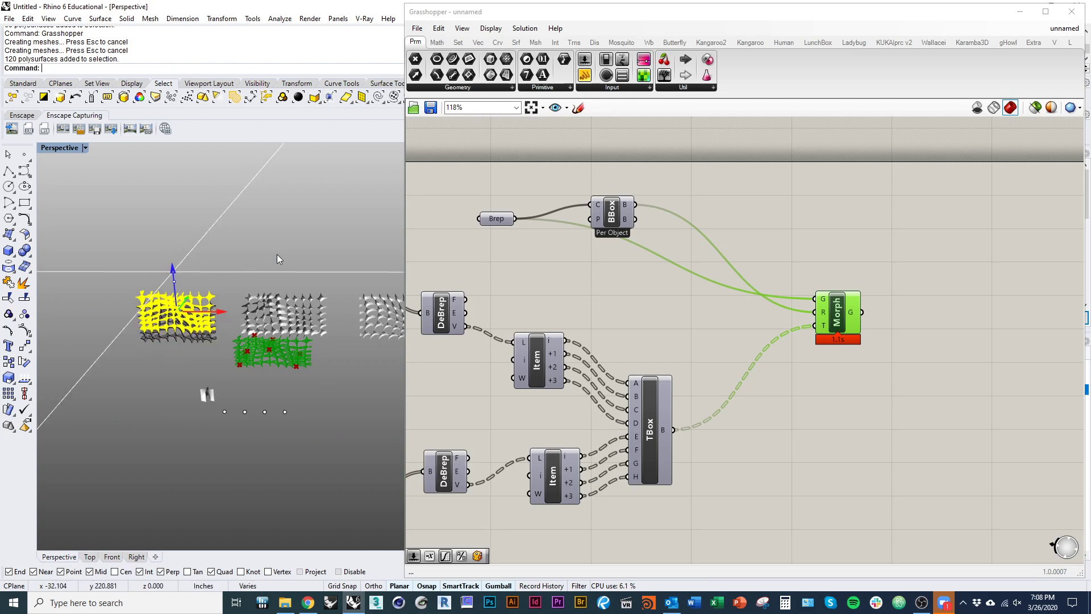
left_click(624, 336)
right_click_drag(624, 336, 814, 346)
right_click_drag(333, 336, 380, 353, "shift")
scroll(157, 325, "up", 10)
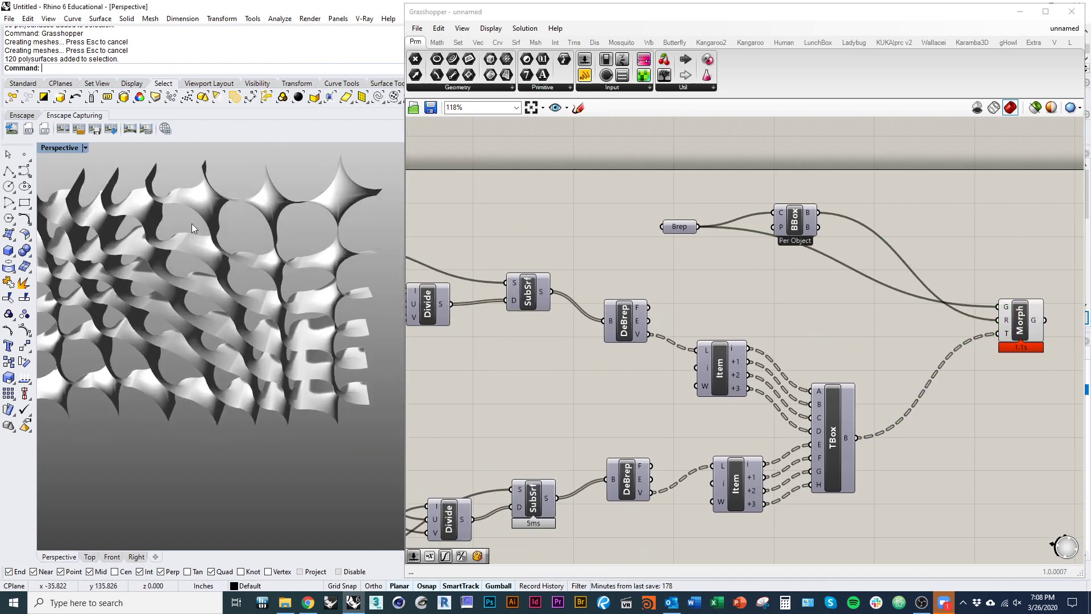
right_click_drag(210, 275, 224, 420, "shift")
scroll(287, 305, "down", 5)
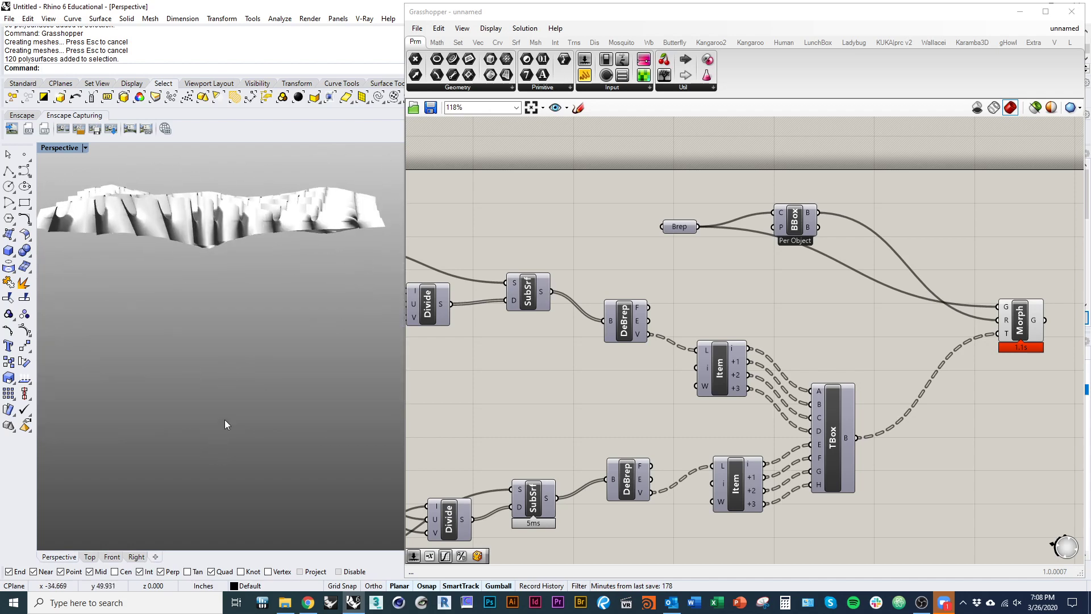
right_click_drag(250, 260, 200, 410, "shift")
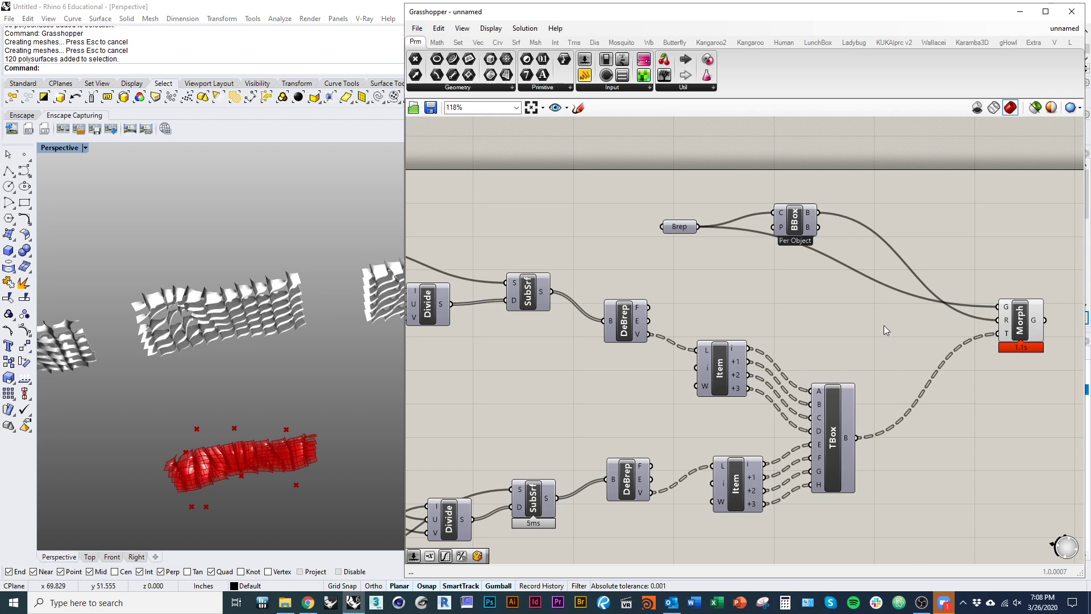
left_click(921, 602)
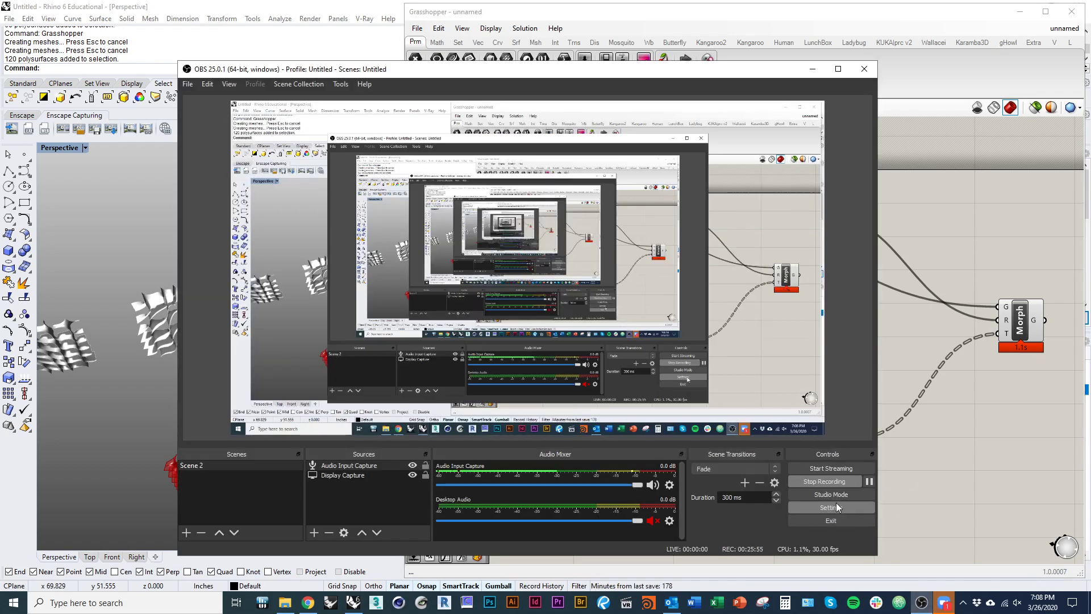